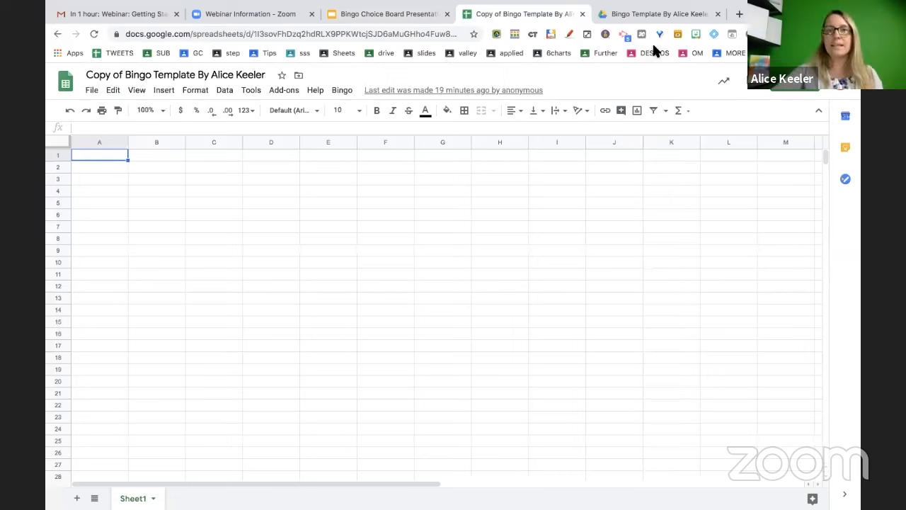
# Back in the copied spreadsheet, check Add-ons, zoom in, and open the custom Bingo menu
pyautogui.click(632, 14)
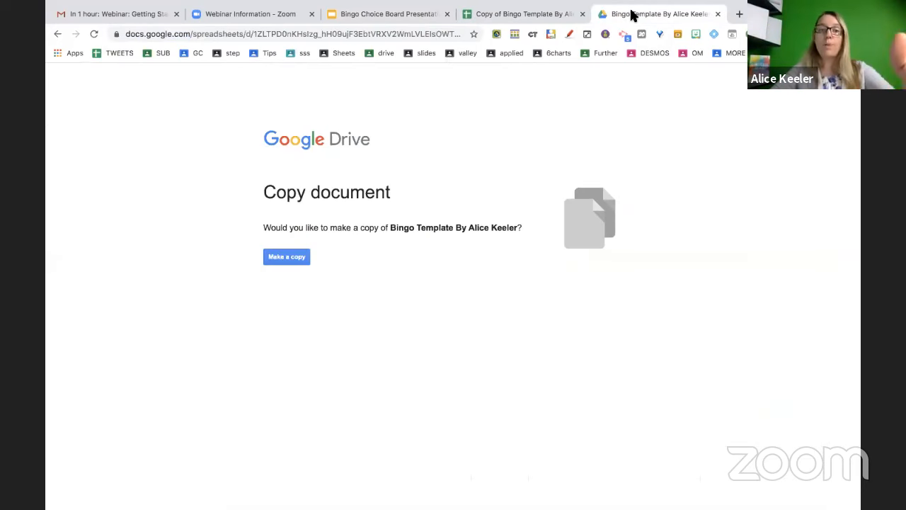
pyautogui.click(559, 14)
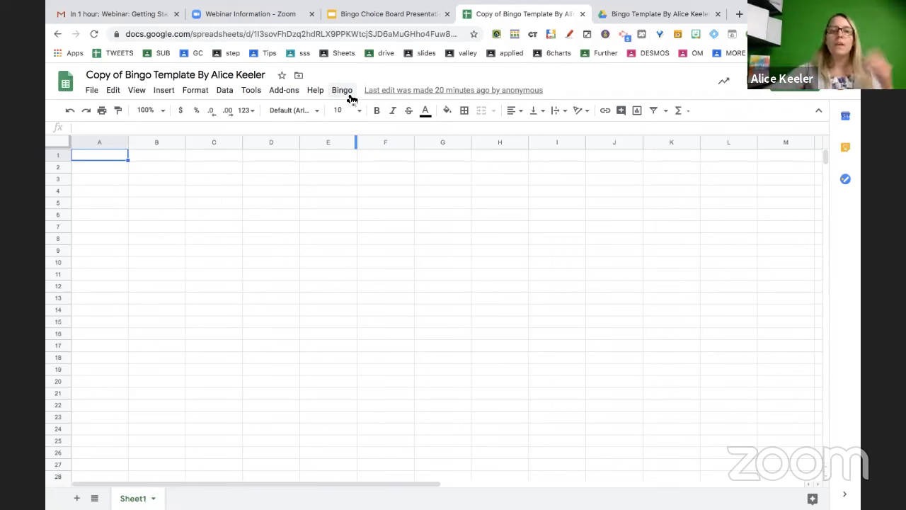
pyautogui.click(297, 92)
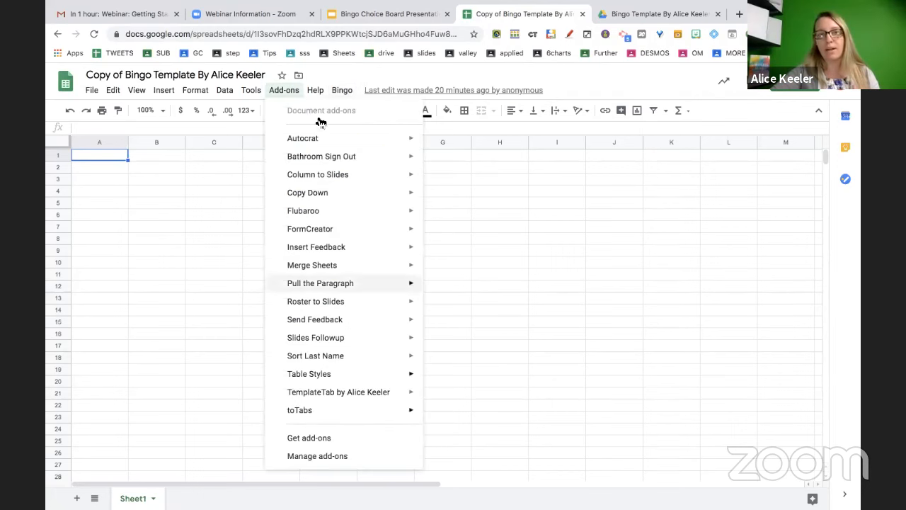
pyautogui.moveTo(344, 90)
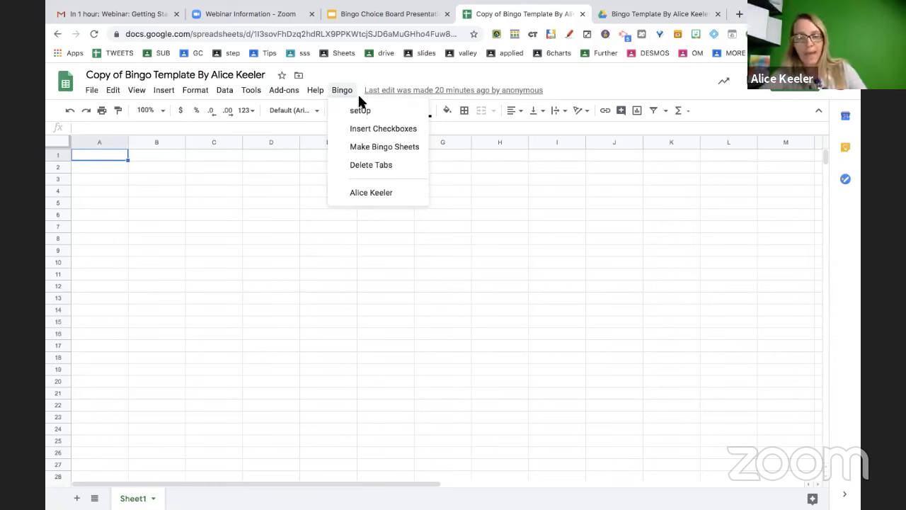
pyautogui.press('super+equal')
pyautogui.press('super+equal')
pyautogui.moveTo(381, 99)
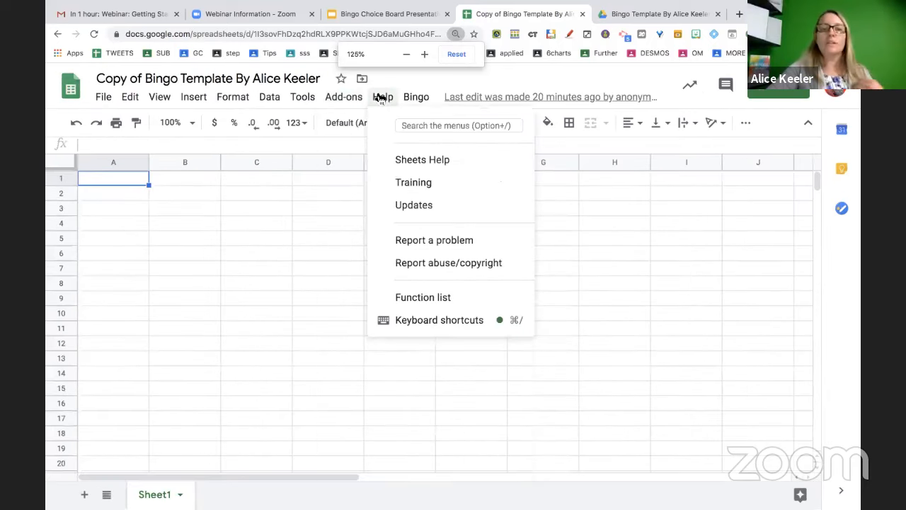
pyautogui.moveTo(416, 97)
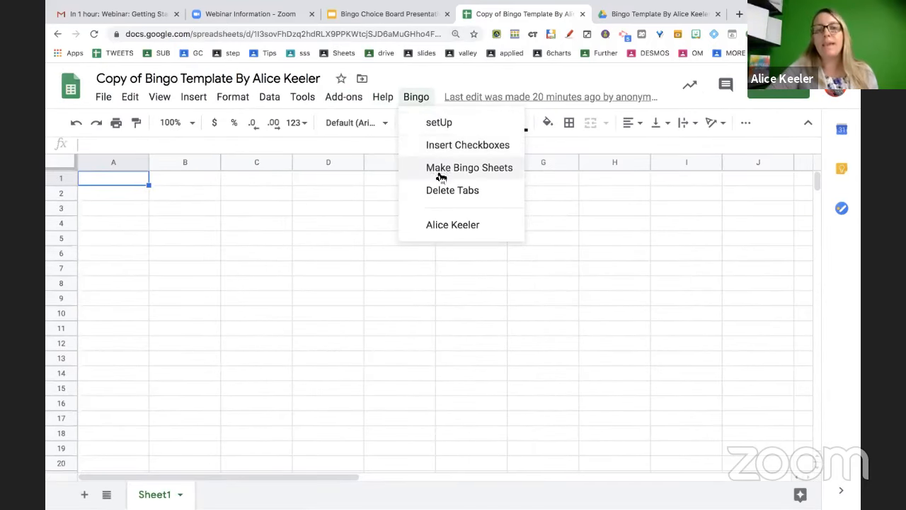
# Run Bingo > setUp and allow the script spreadsheet access through the Google account consent screens
pyautogui.click(437, 127)
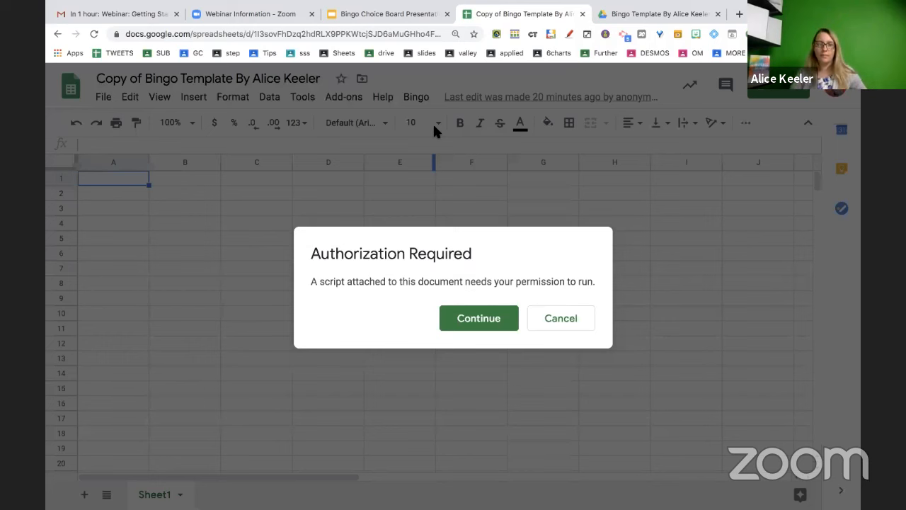
pyautogui.click(491, 317)
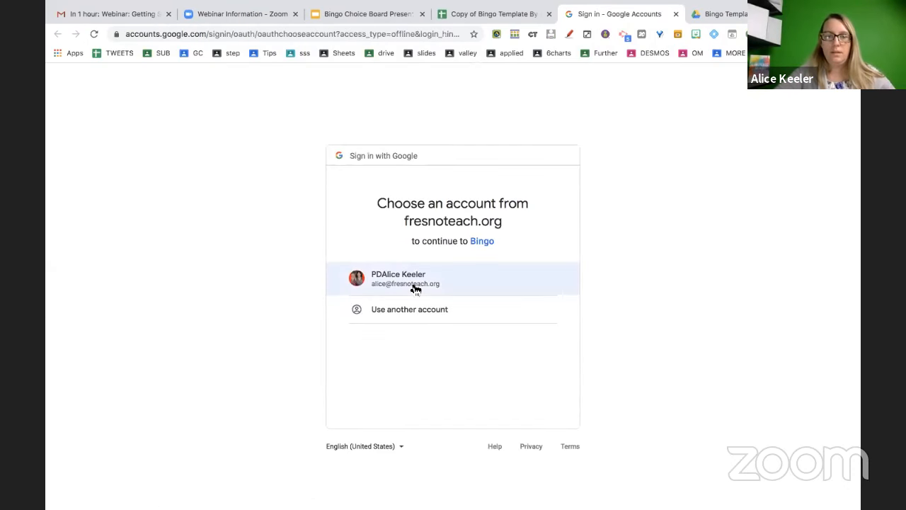
pyautogui.click(413, 286)
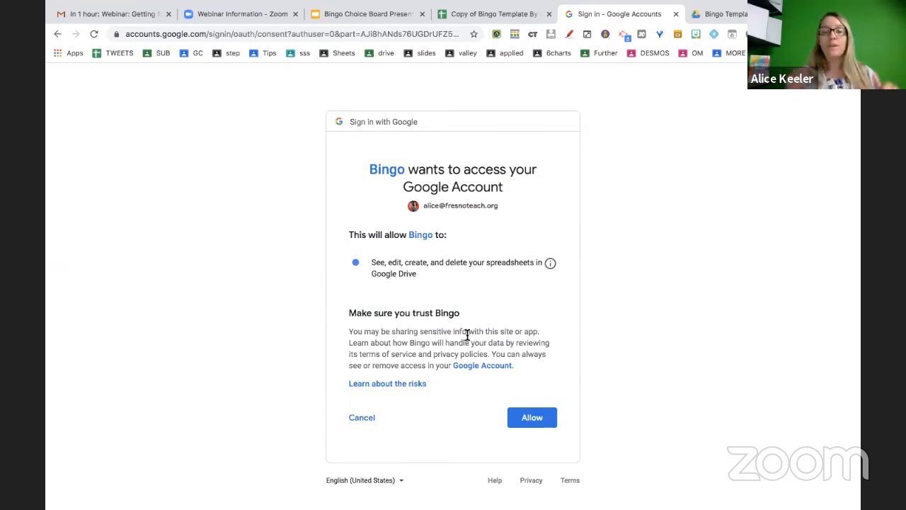
pyautogui.click(532, 419)
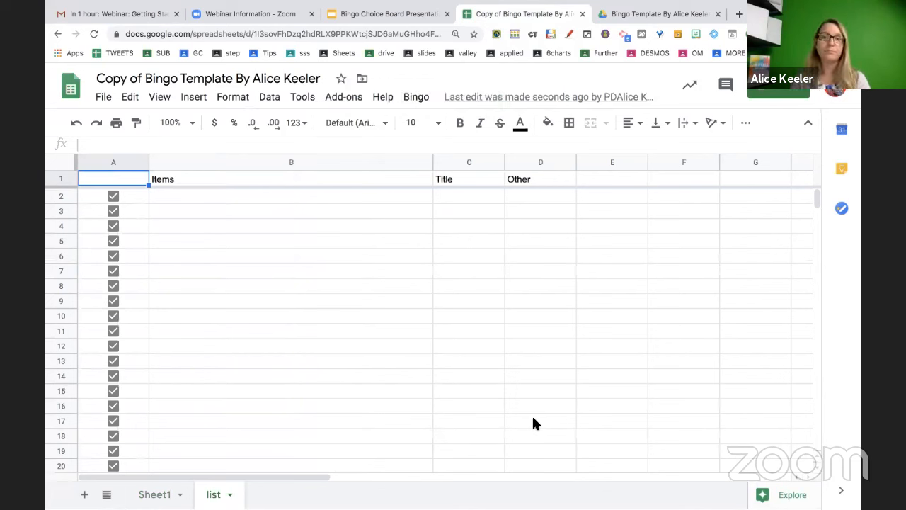
pyautogui.hotkey('ctrl', '+')
pyautogui.hotkey('ctrl', '+')
pyautogui.hotkey('ctrl', '+')
pyautogui.hotkey('ctrl', '+')
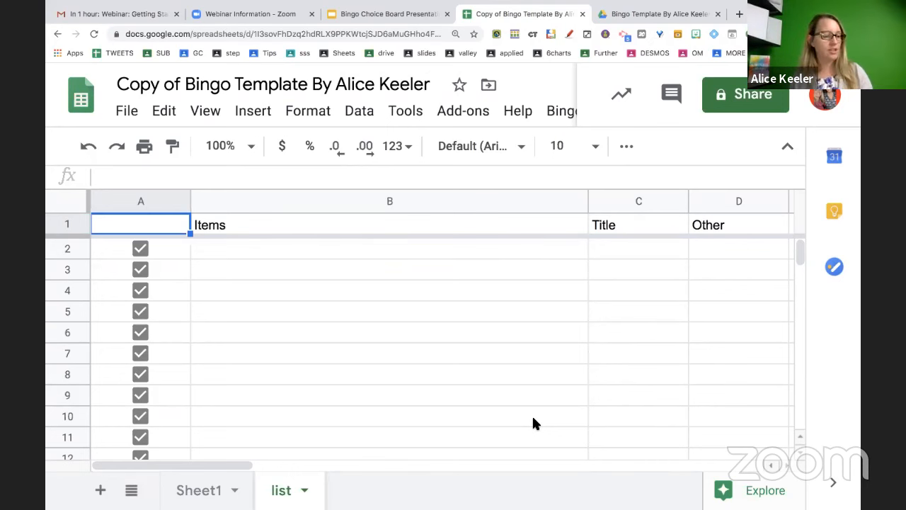
pyautogui.click(422, 353)
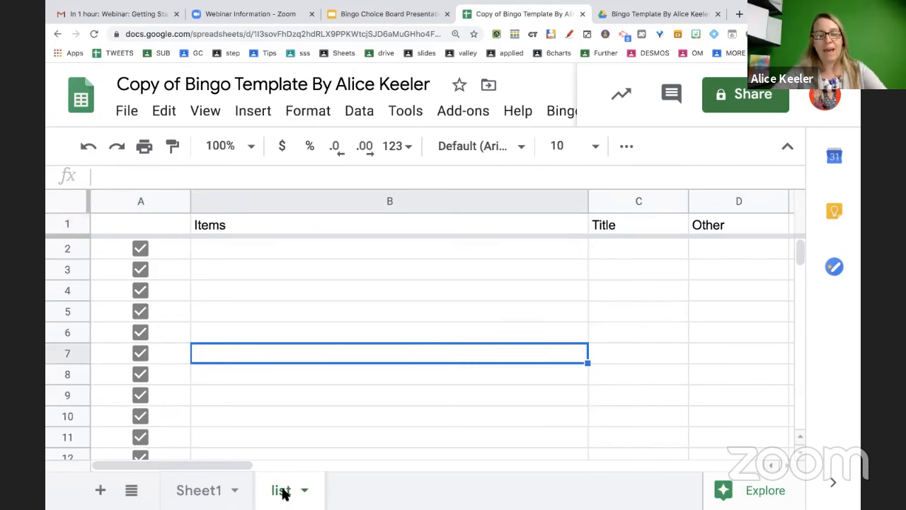
pyautogui.scroll(-3, 147, 293)
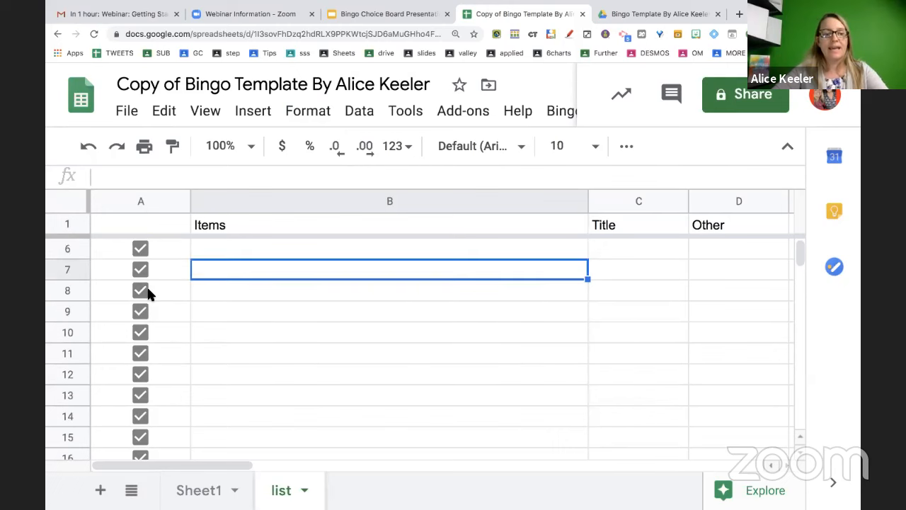
pyautogui.scroll(-5, 147, 293)
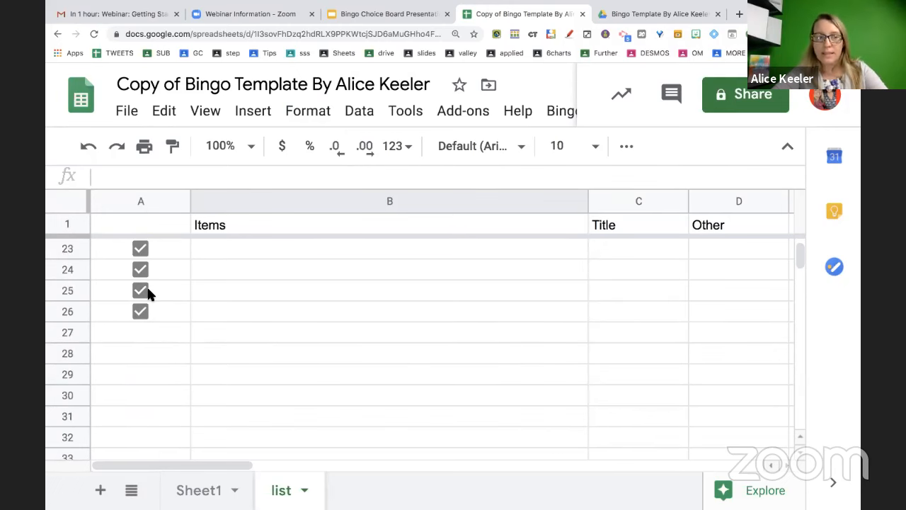
pyautogui.scroll(3, 147, 293)
pyautogui.scroll(-4, 127, 293)
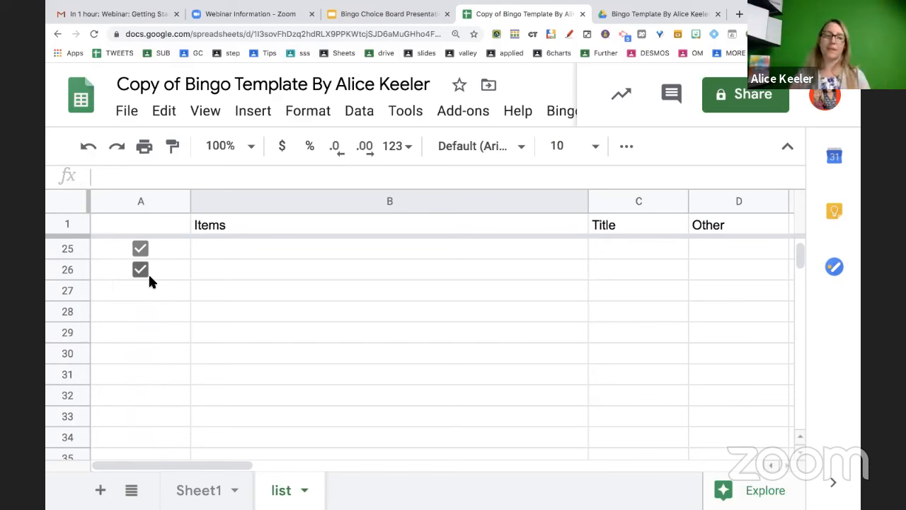
pyautogui.click(64, 224)
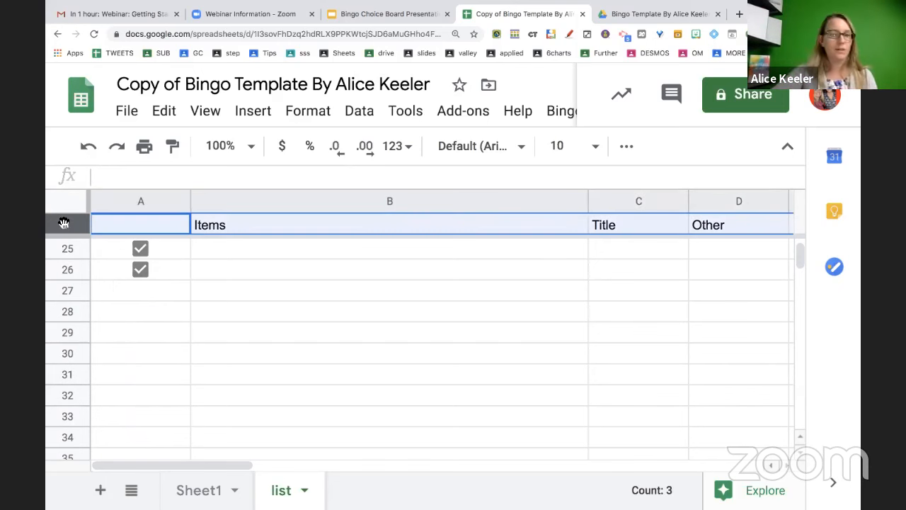
pyautogui.scroll(7, 196, 287)
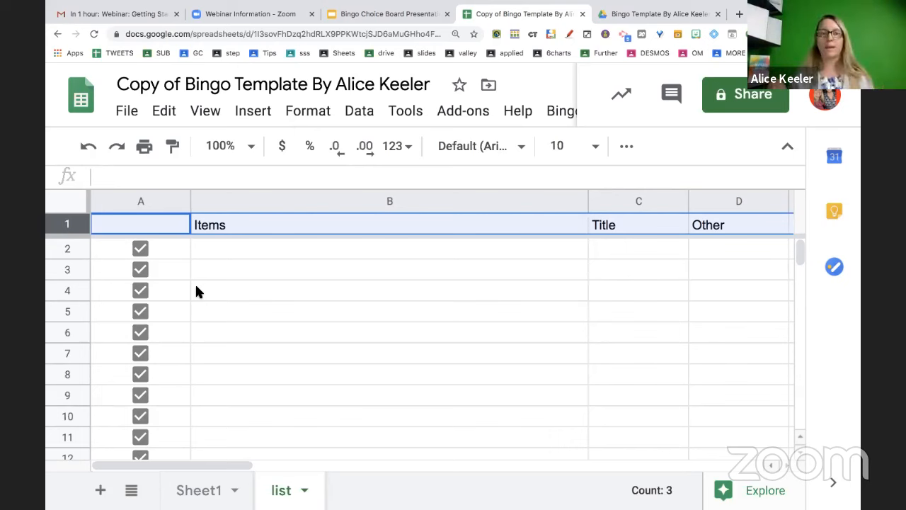
pyautogui.click(269, 256)
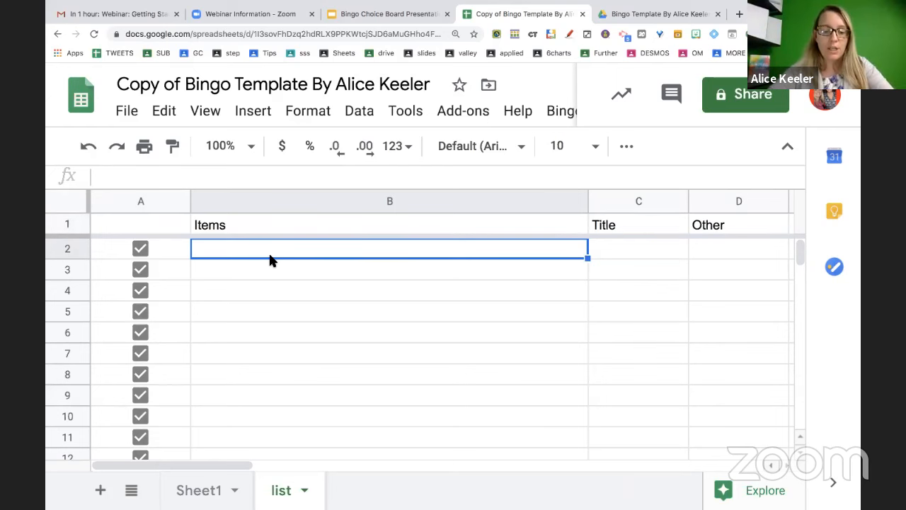
# Enter 'Play outside', 'Go to the store to buy cheese' and 'Thing 1' in B2:B4
pyautogui.write('Play outsid')
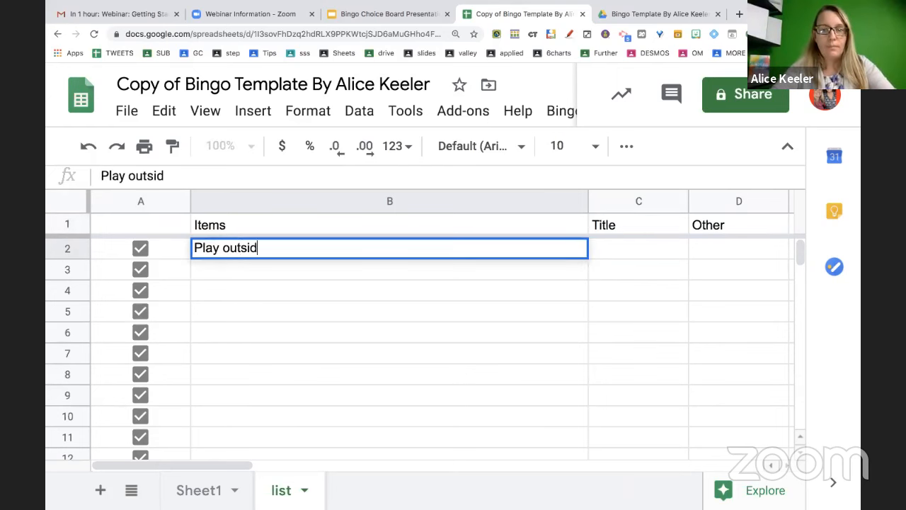
pyautogui.write('e')
pyautogui.press('Return')
pyautogui.write('Go')
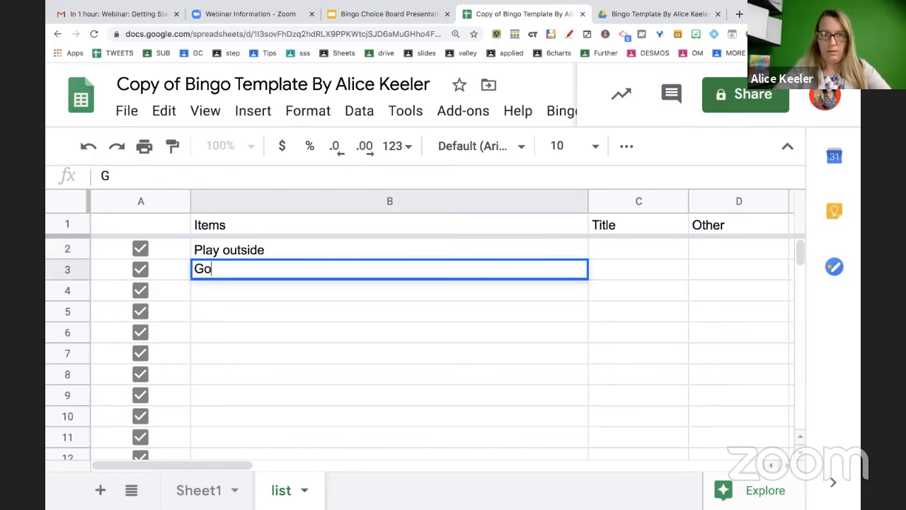
pyautogui.write(' to the store ')
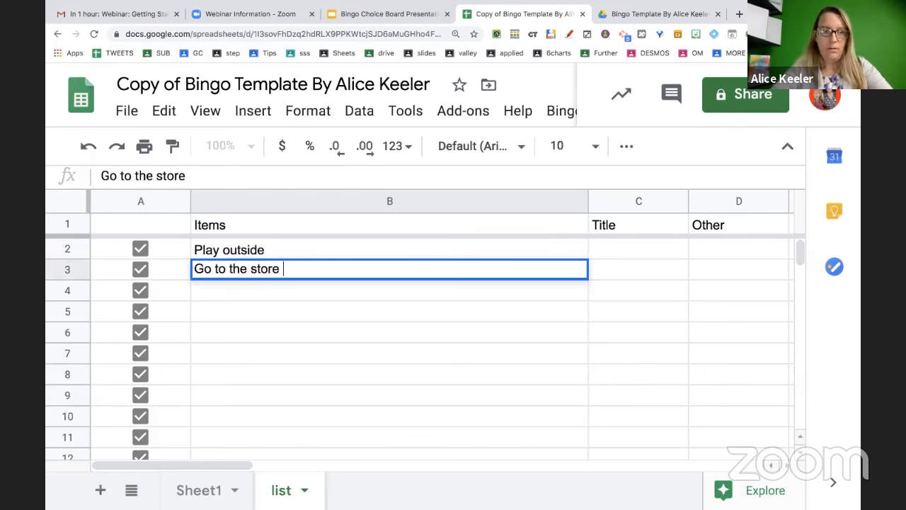
pyautogui.write('to buy cheese')
pyautogui.press('Return')
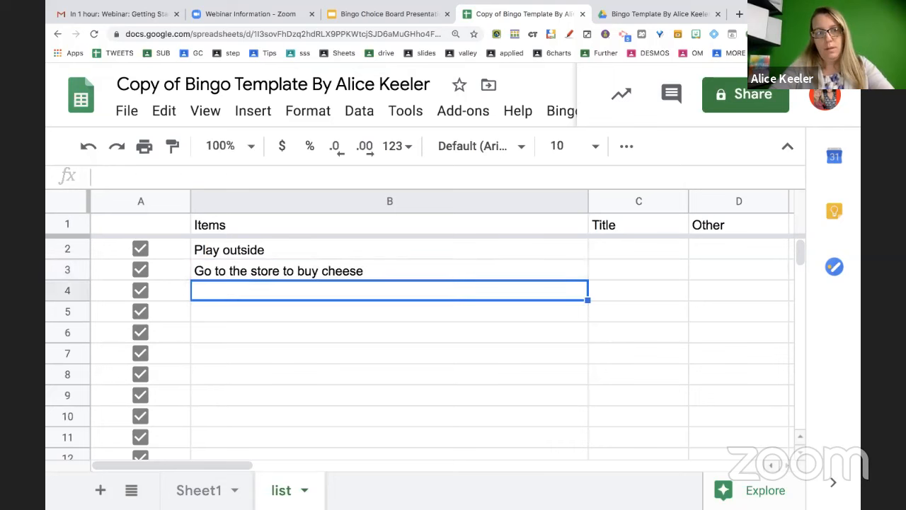
pyautogui.write('Thing 1')
pyautogui.press('Return')
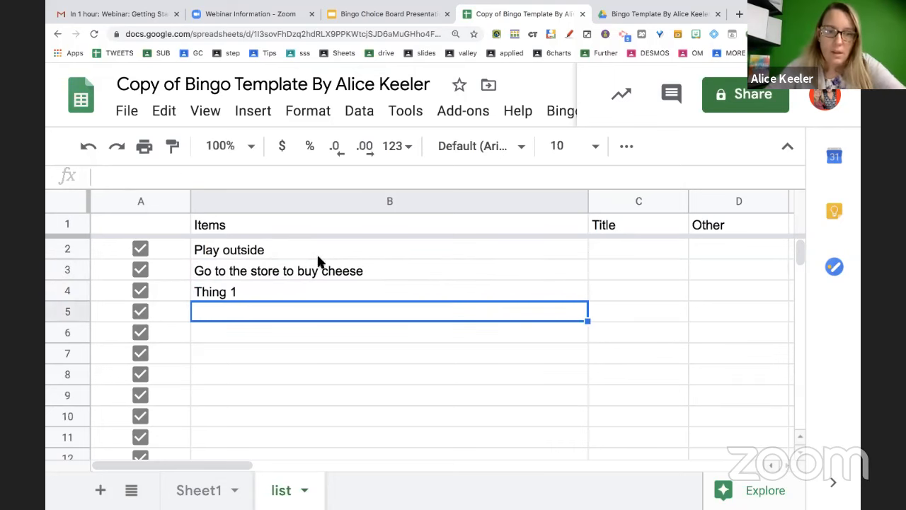
# Fill 'Thing 1' down to row 26 to create Thing 1 through Thing 23
pyautogui.click(316, 286)
pyautogui.moveTo(588, 300); pyautogui.dragTo(546, 337)
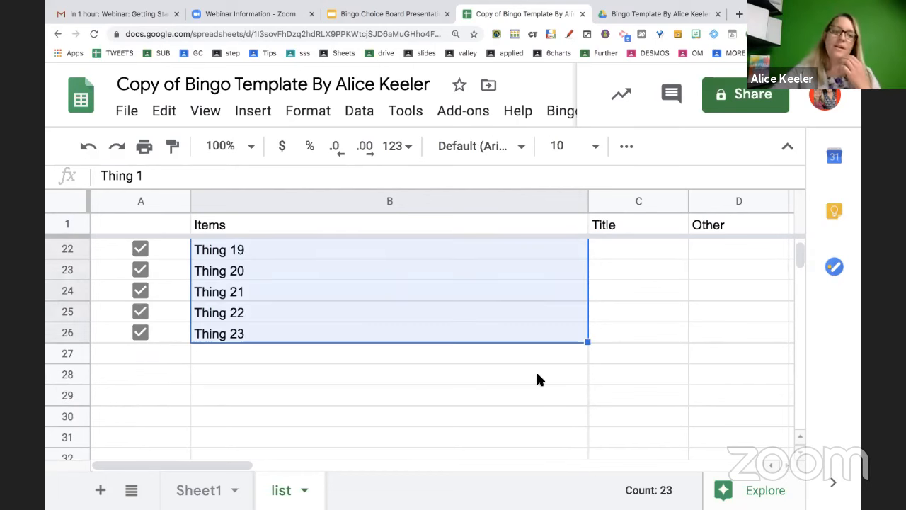
pyautogui.scroll(1, 535, 371)
pyautogui.scroll(6, 536, 375)
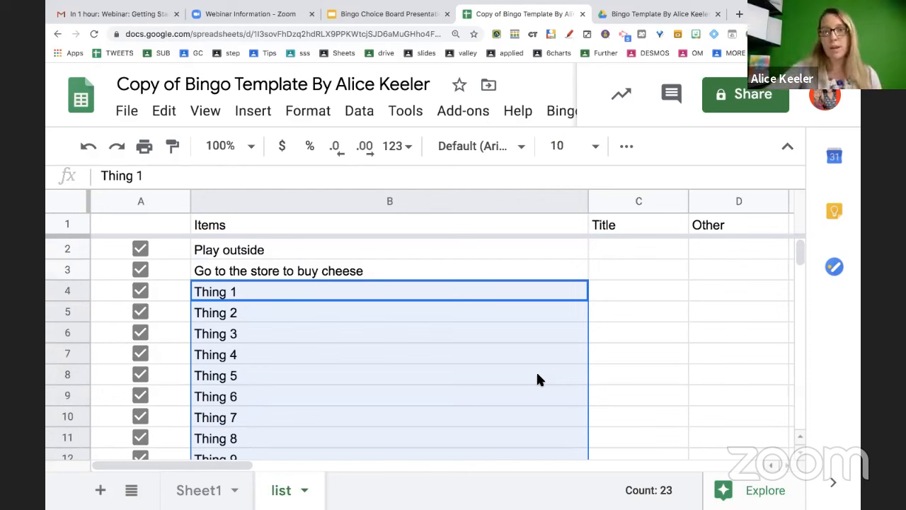
# Run Bingo > Make Bingo Sheets with a sheet count of 10
pyautogui.click(559, 113)
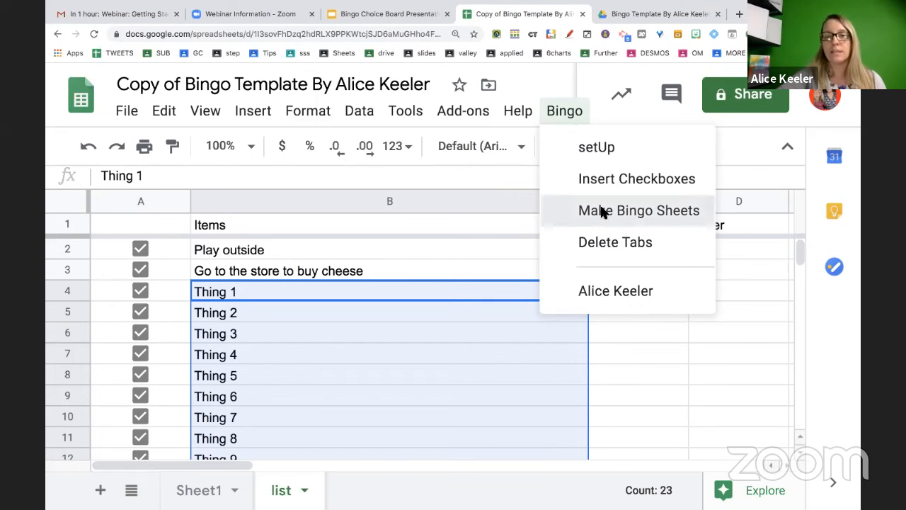
pyautogui.click(601, 212)
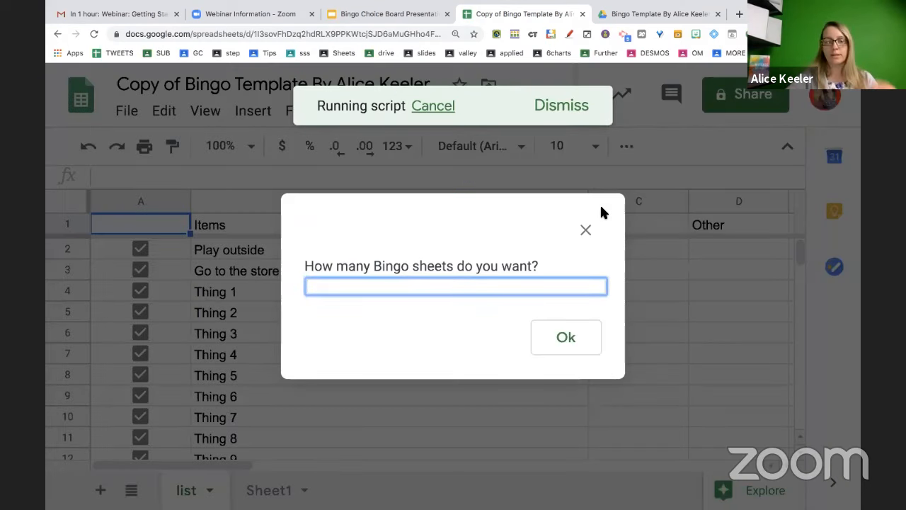
pyautogui.write('30')
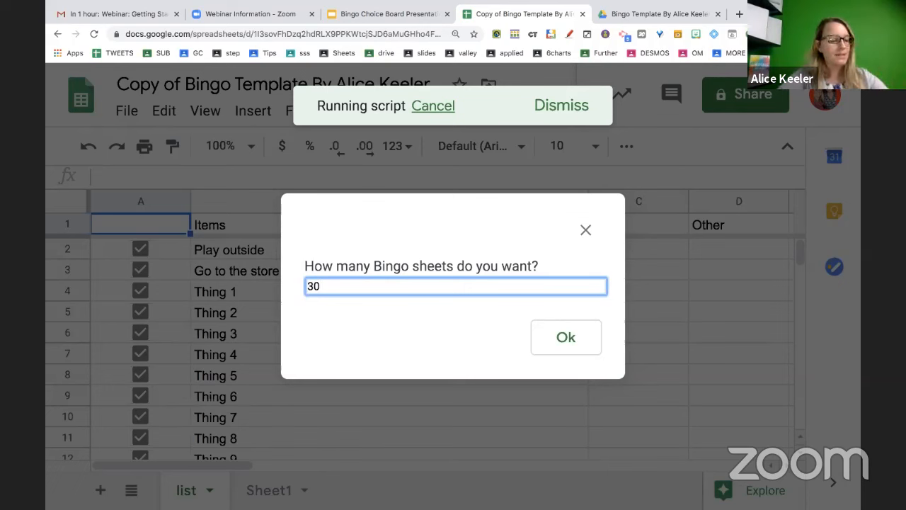
pyautogui.press('BackSpace')
pyautogui.press('BackSpace')
pyautogui.write('10')
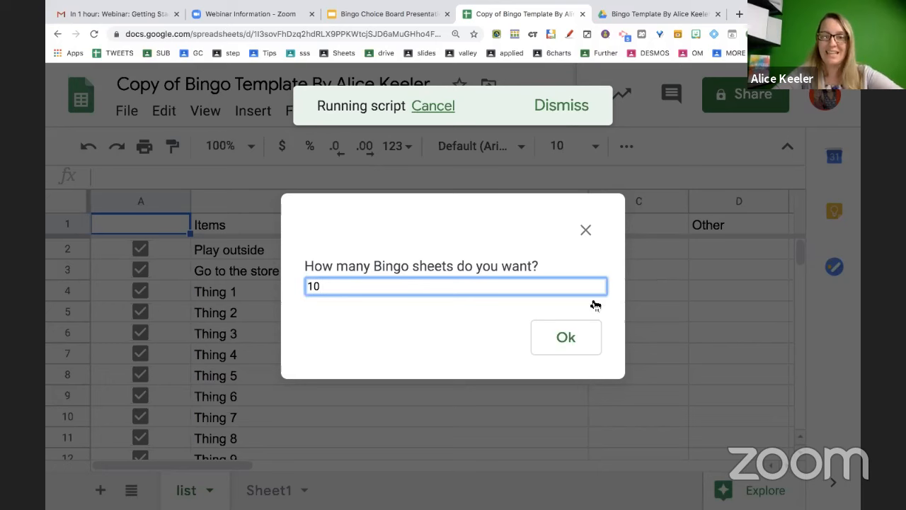
pyautogui.click(564, 338)
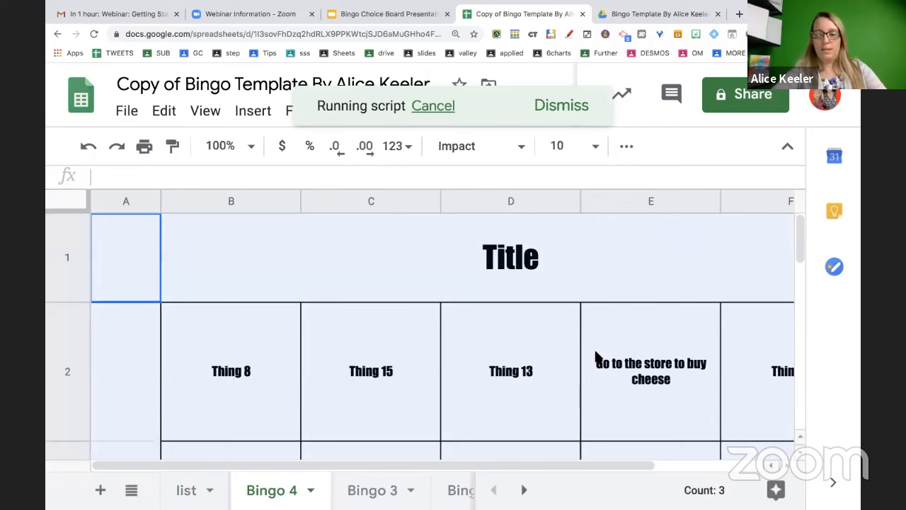
# Reset the zoom and flip through the Bingo 9 down to Bingo 2 cards
pyautogui.hotkey('ctrl', '0')
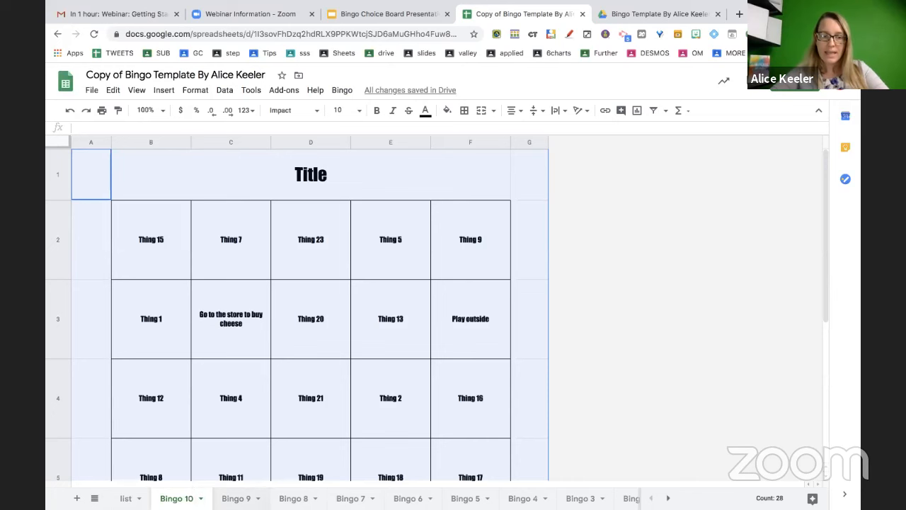
pyautogui.click(236, 498)
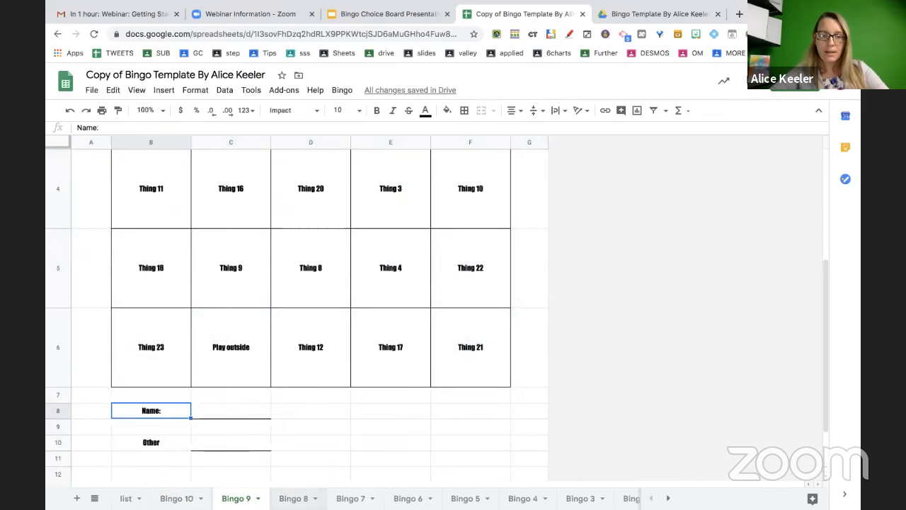
pyautogui.click(293, 499)
pyautogui.click(351, 499)
pyautogui.click(408, 499)
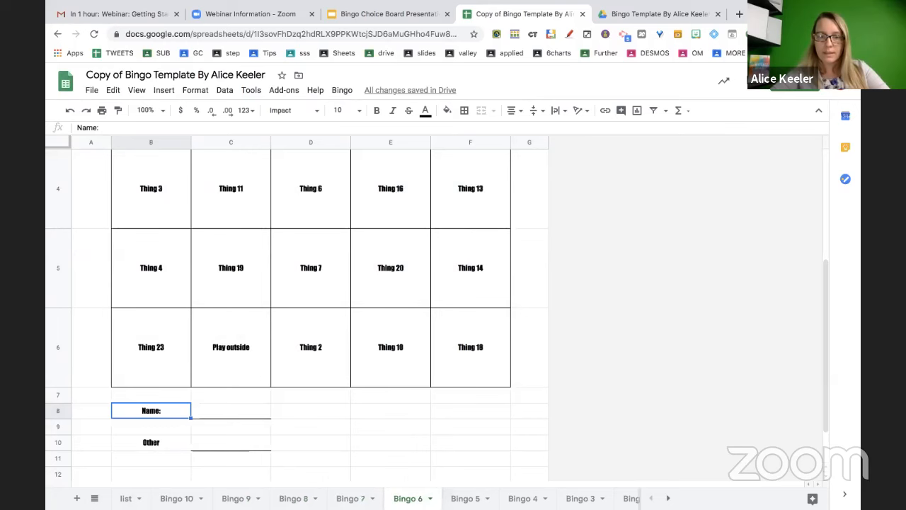
pyautogui.click(466, 498)
pyautogui.click(523, 499)
pyautogui.click(581, 498)
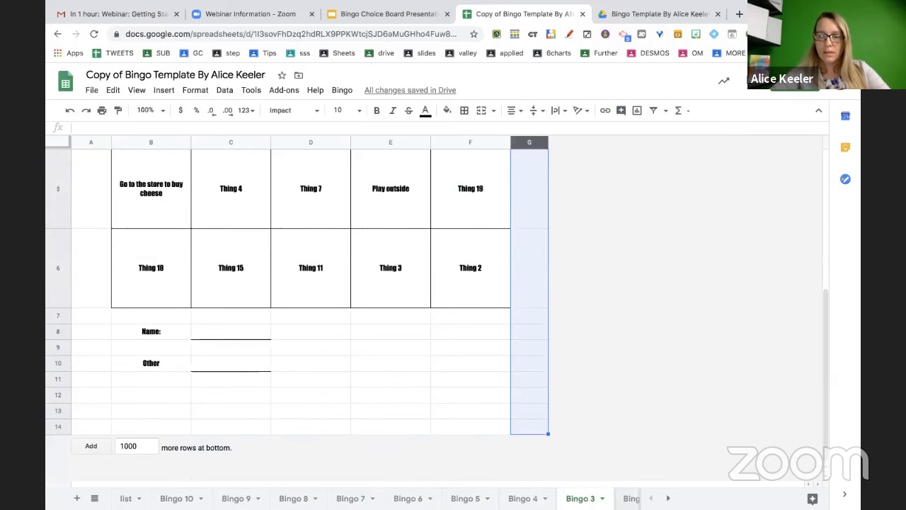
pyautogui.click(632, 498)
pyautogui.scroll(5, 472, 391)
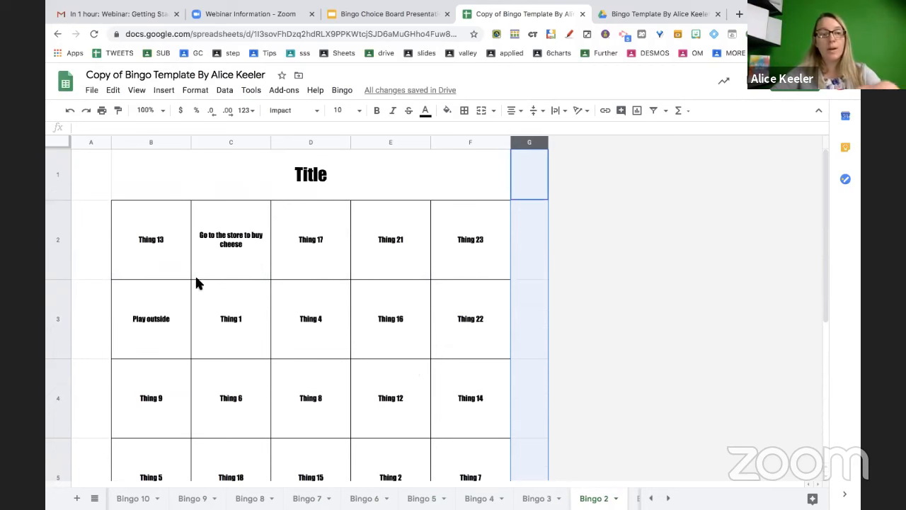
# At 110% zoom, compare squares B2:C2 on Bingo 2 and Bingo 5, plus Bingo 5's cheese square
pyautogui.moveTo(164, 259); pyautogui.dragTo(209, 259)
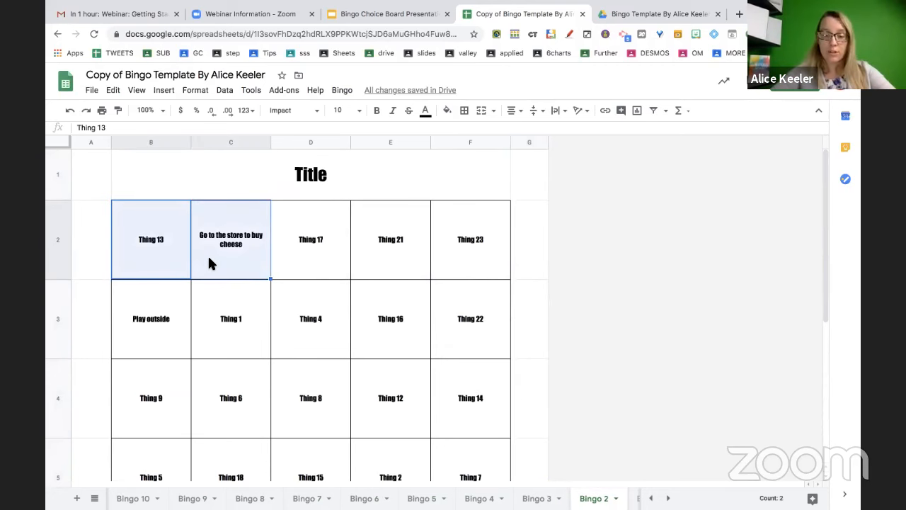
pyautogui.hotkey('ctrl', '+')
pyautogui.hotkey('ctrl', '+')
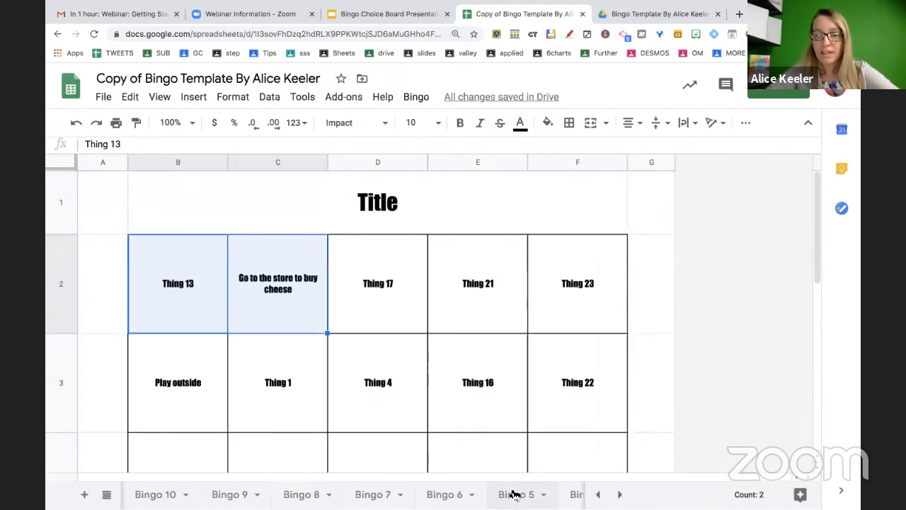
pyautogui.click(513, 495)
pyautogui.scroll(5, 386, 293)
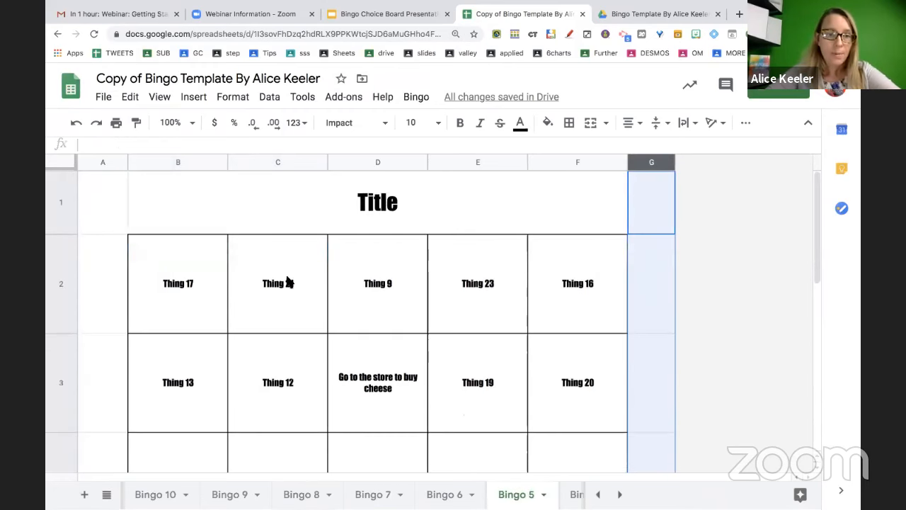
pyautogui.moveTo(226, 269); pyautogui.dragTo(303, 276)
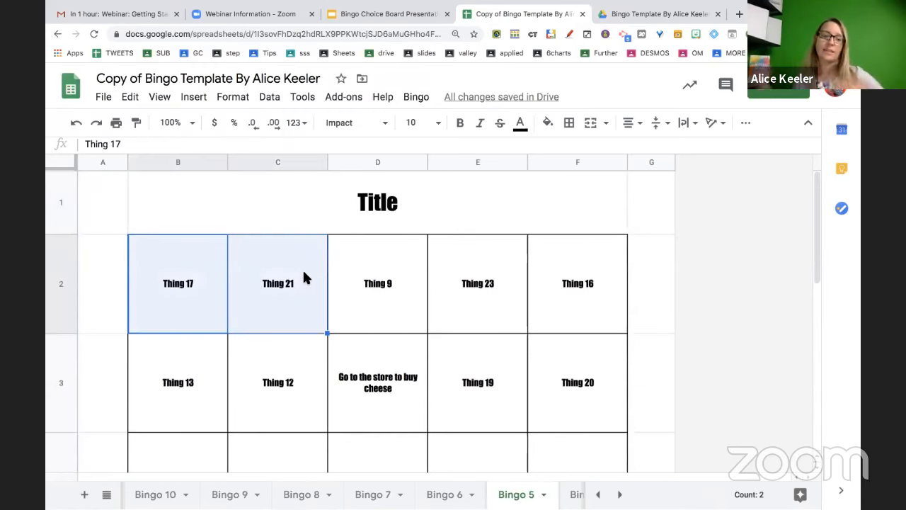
pyautogui.click(383, 384)
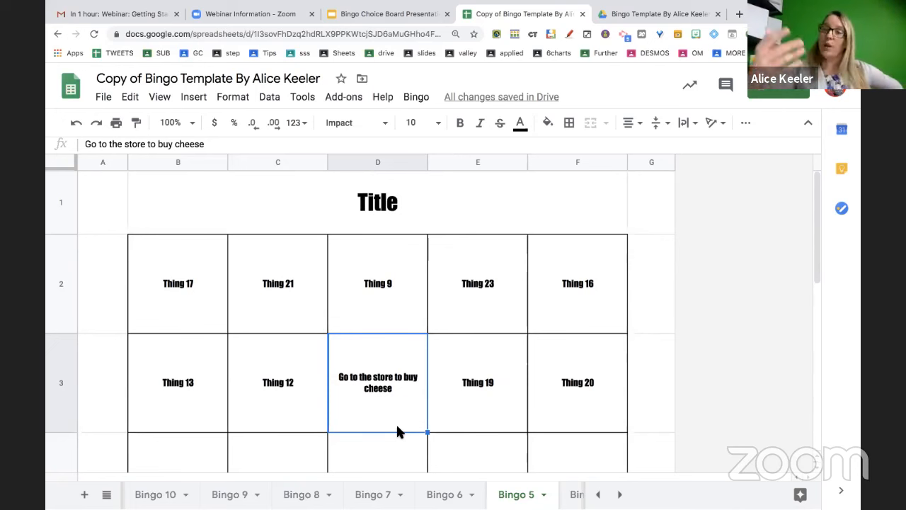
pyautogui.hscroll(-2, 285, 488)
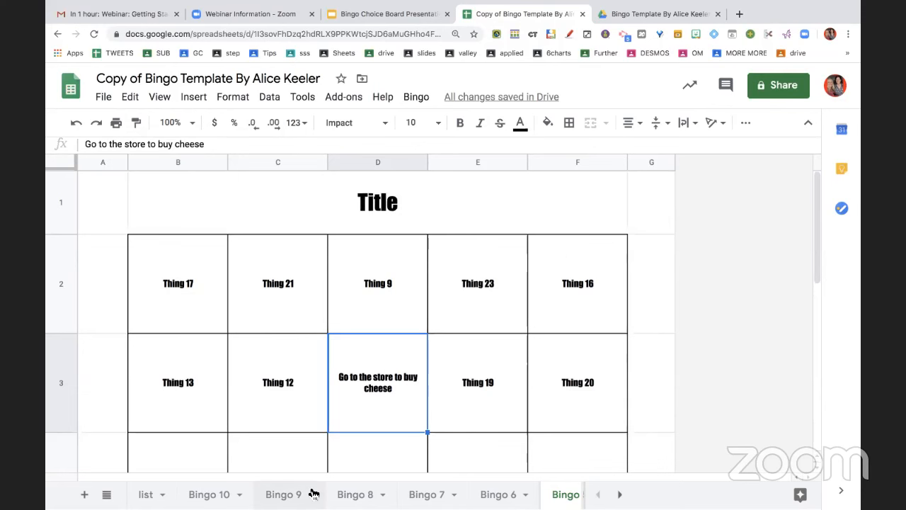
# Glance at the Bingo menu and the Bingo 10, 9 and 8 cards, then return to the list sheet
pyautogui.click(145, 494)
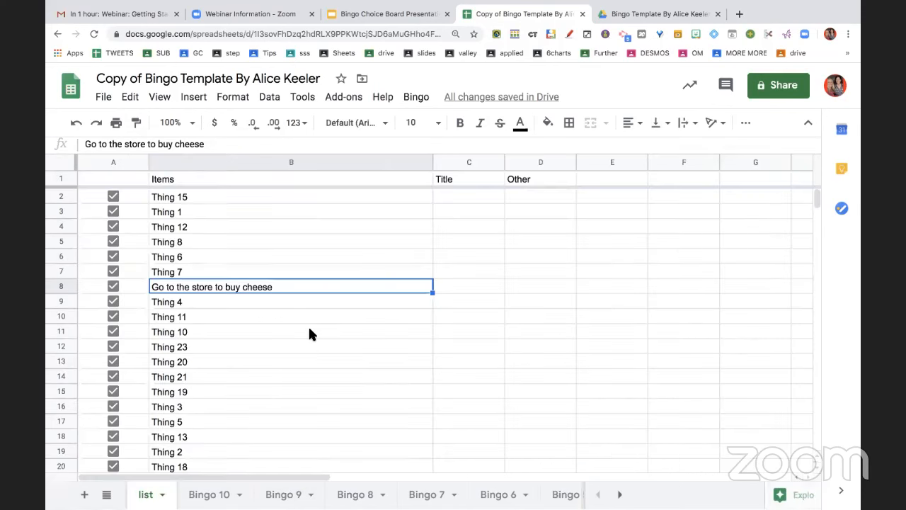
pyautogui.click(428, 97)
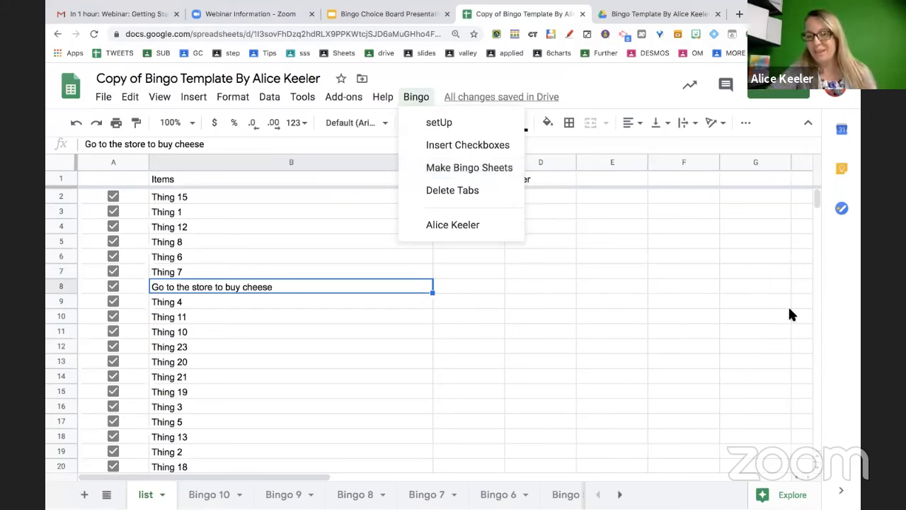
pyautogui.click(596, 64)
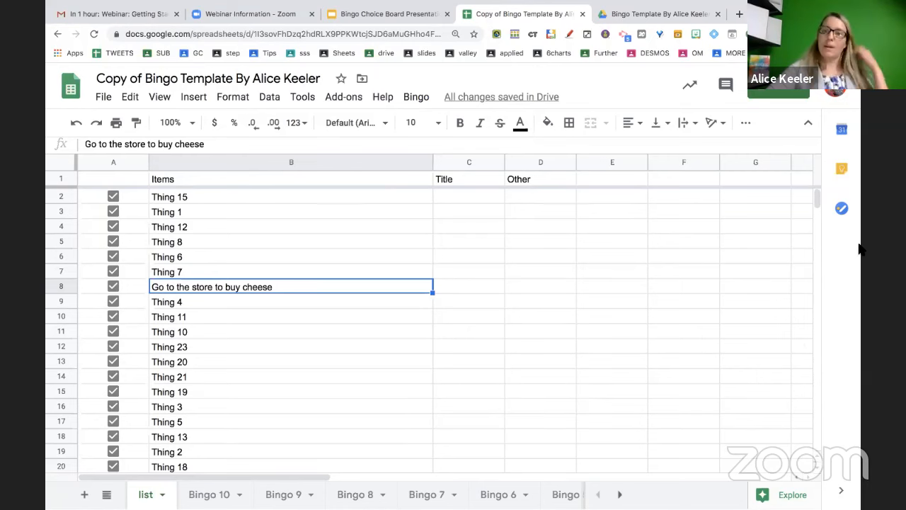
pyautogui.click(541, 286)
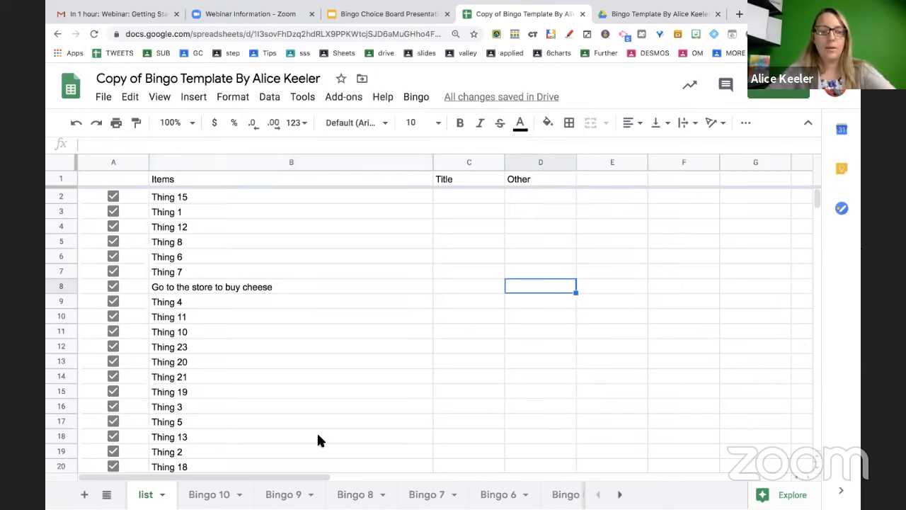
pyautogui.click(218, 495)
pyautogui.click(284, 494)
pyautogui.click(356, 494)
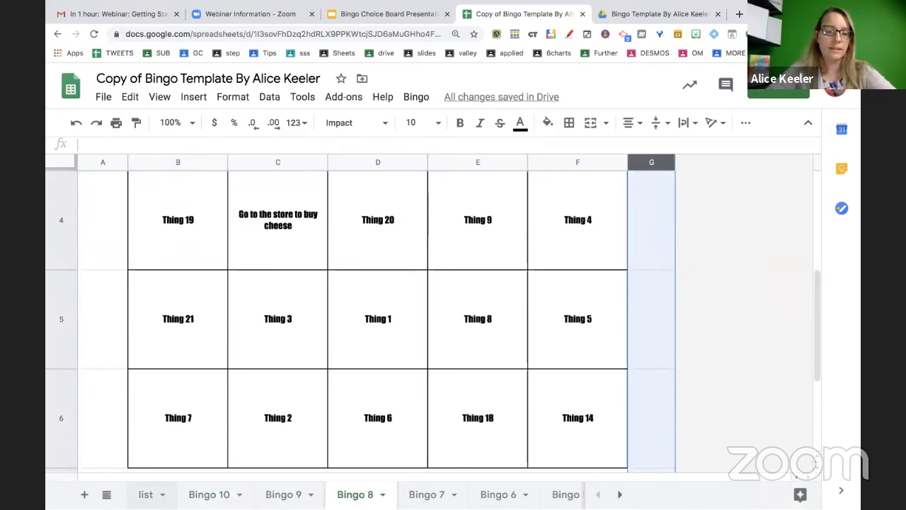
pyautogui.click(145, 494)
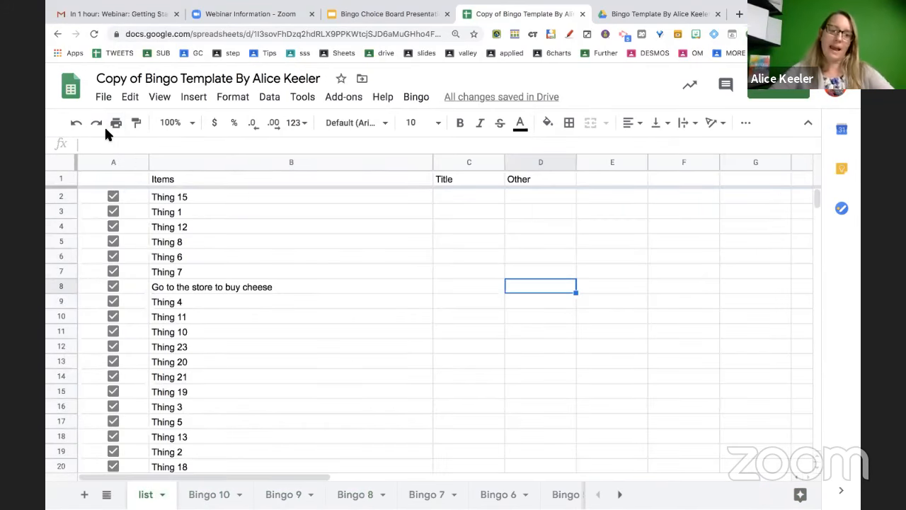
# Set printing to Workbook with only the ten Bingo sheets selected, excluding list and Sheet1
pyautogui.click(230, 183)
pyautogui.click(227, 225)
pyautogui.hotkey('ctrl', 'p')
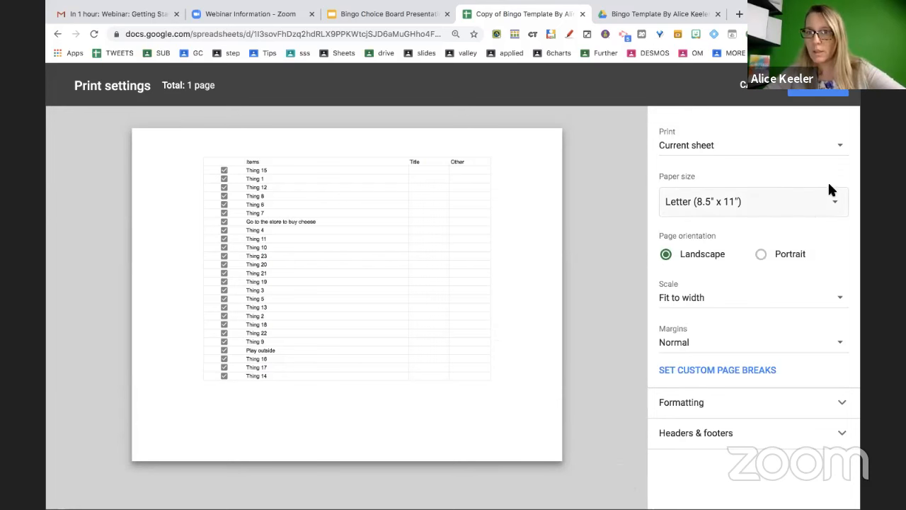
pyautogui.click(677, 147)
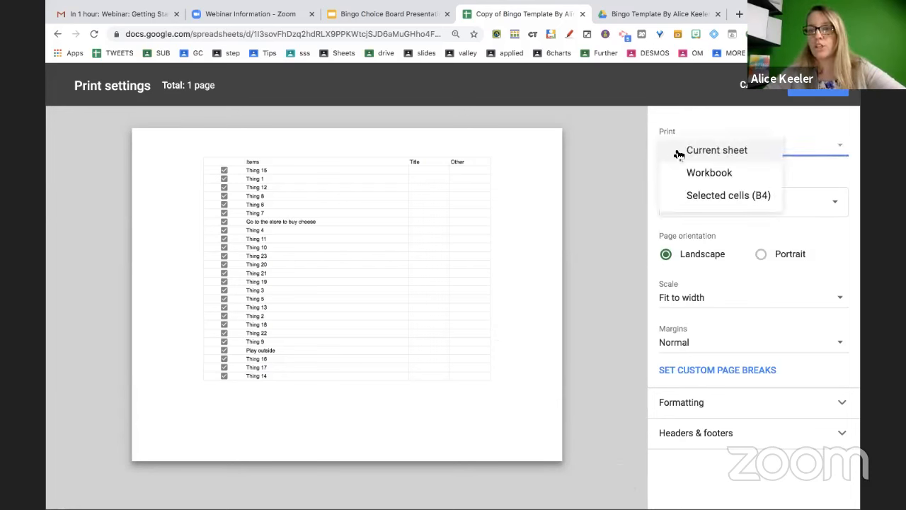
pyautogui.click(688, 177)
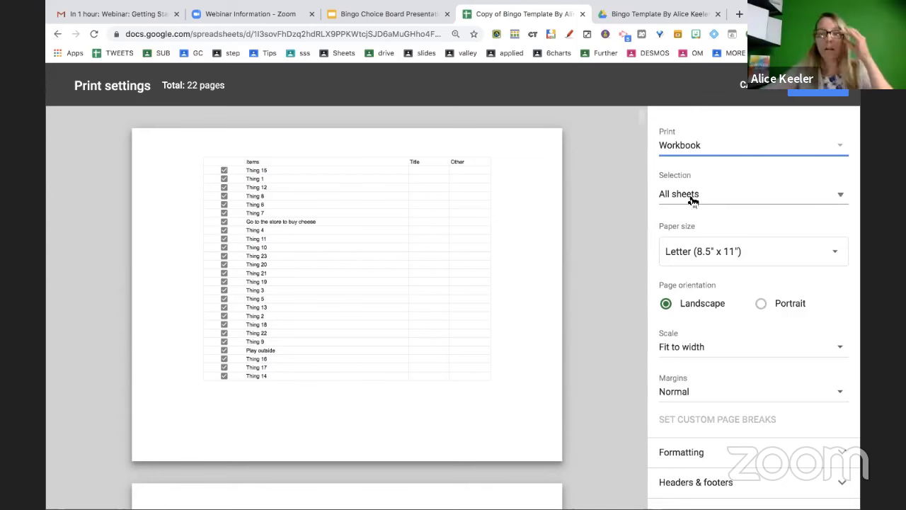
pyautogui.click(693, 201)
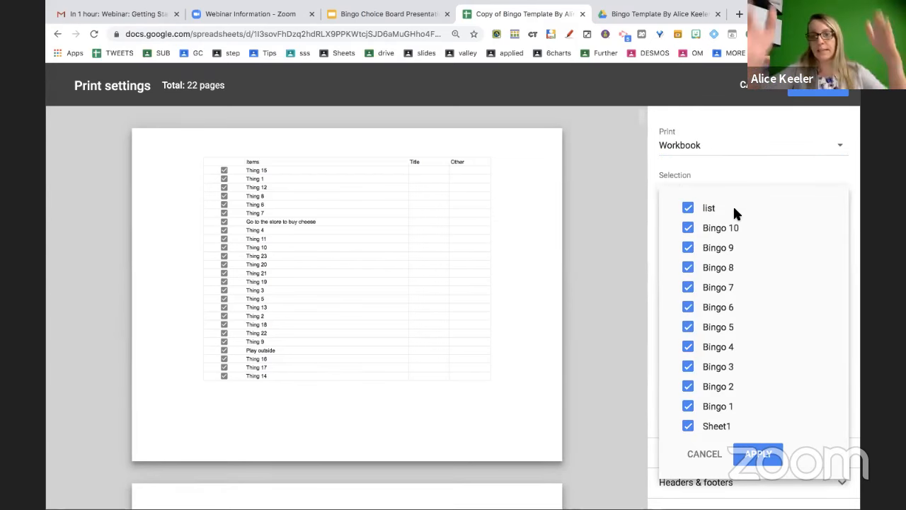
pyautogui.click(687, 209)
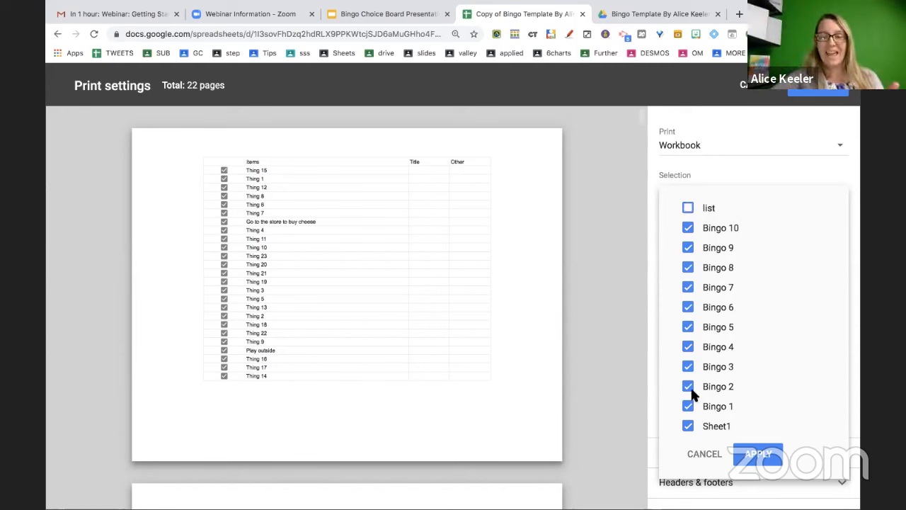
pyautogui.click(688, 427)
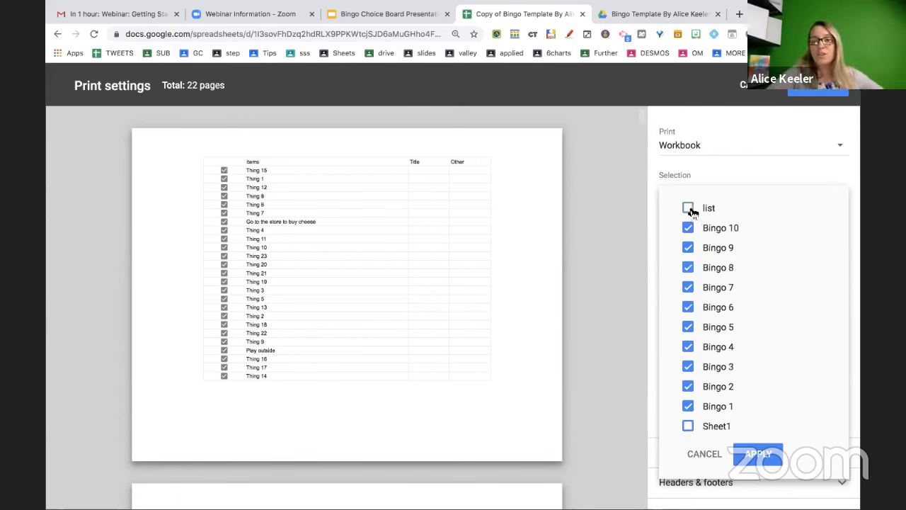
pyautogui.click(756, 455)
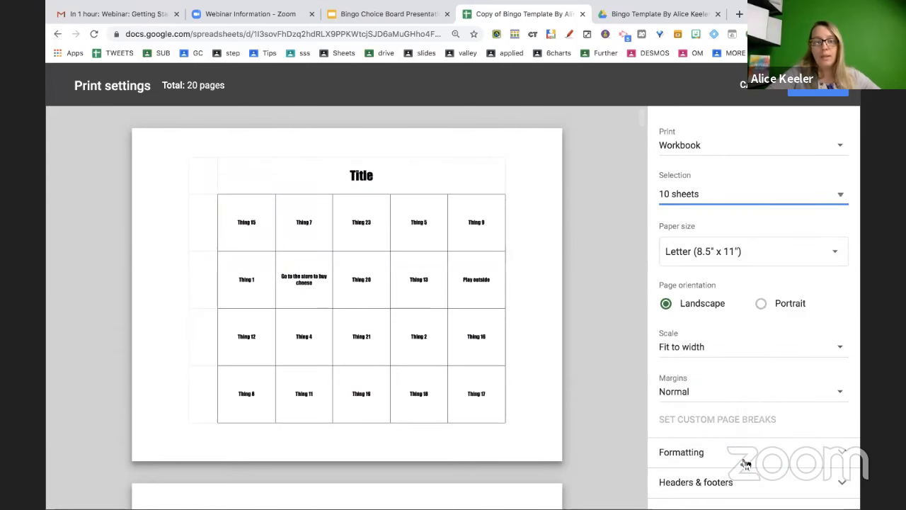
# Switch page orientation to Portrait, bringing the printout to 10 Letter pages
pyautogui.click(767, 303)
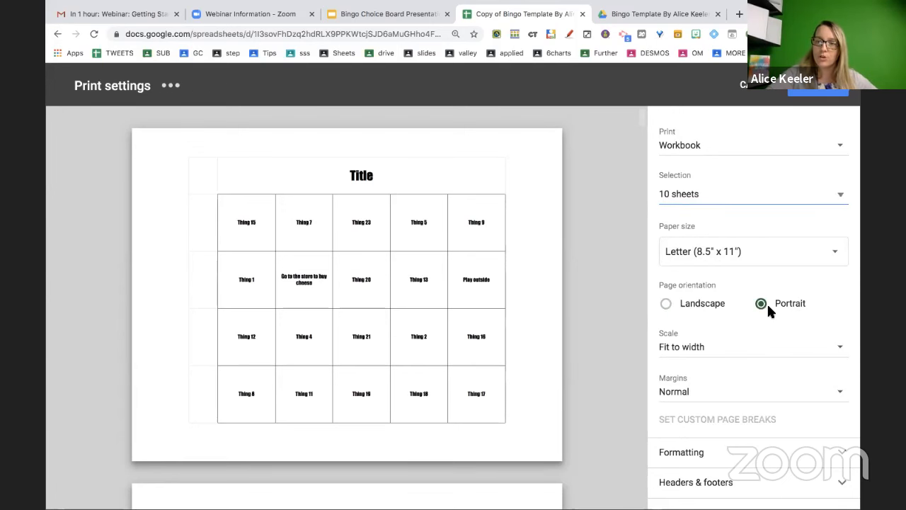
pyautogui.scroll(-10, 584, 370)
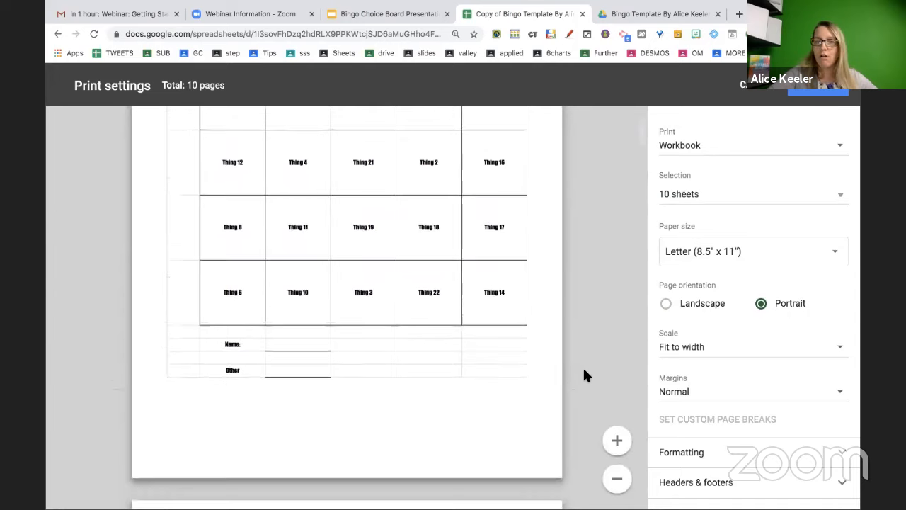
pyautogui.scroll(1, 584, 369)
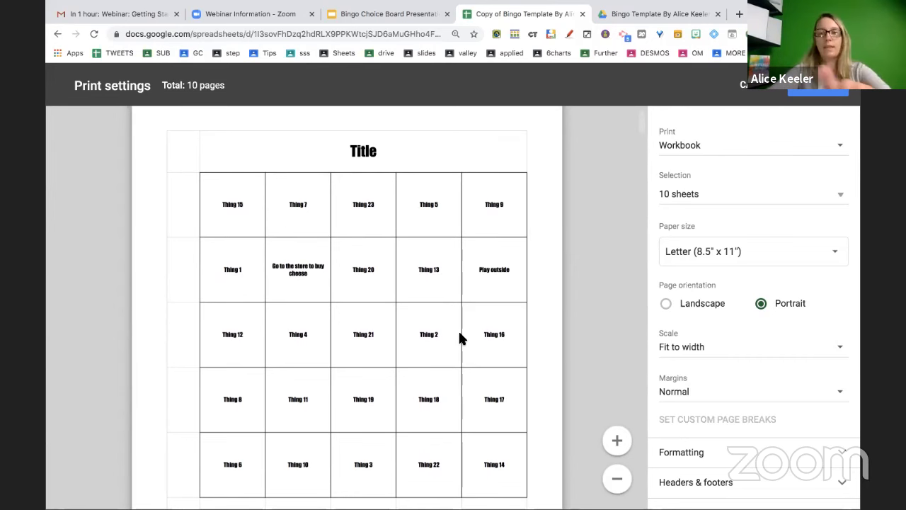
pyautogui.click(721, 191)
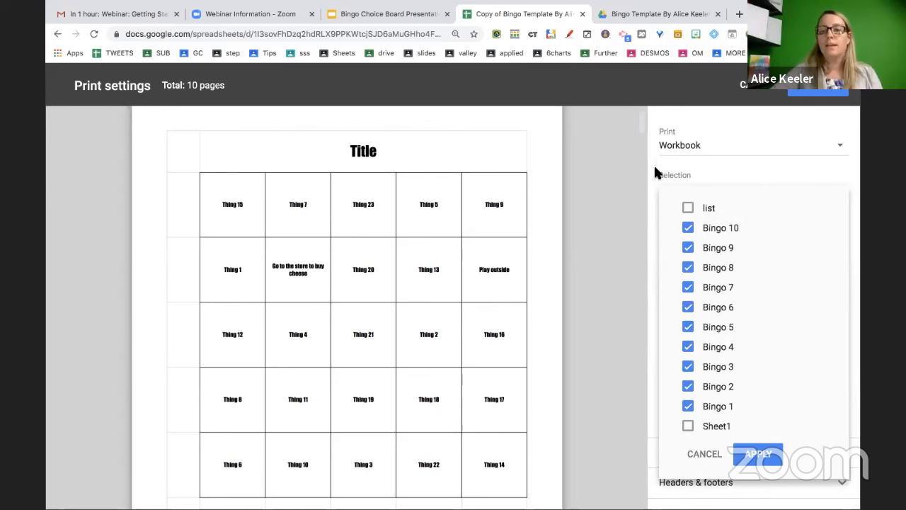
pyautogui.click(698, 455)
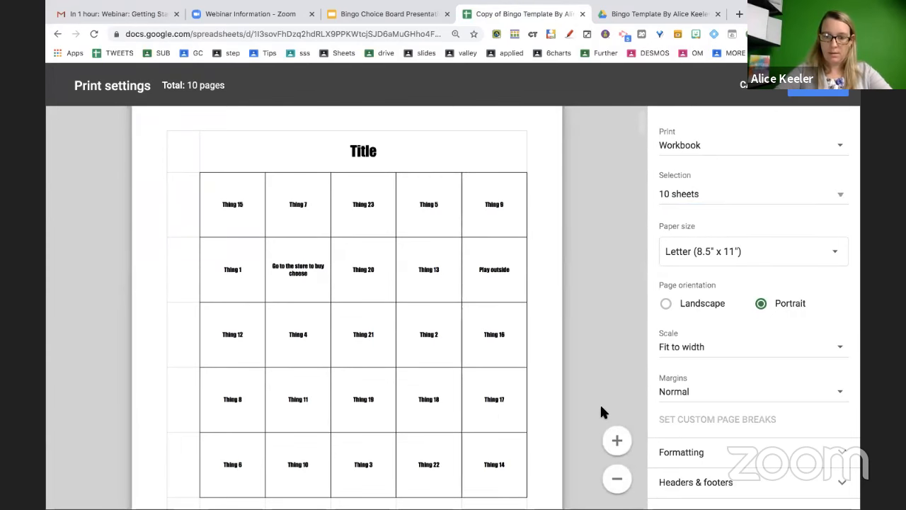
pyautogui.hotkey('ctrl', '-')
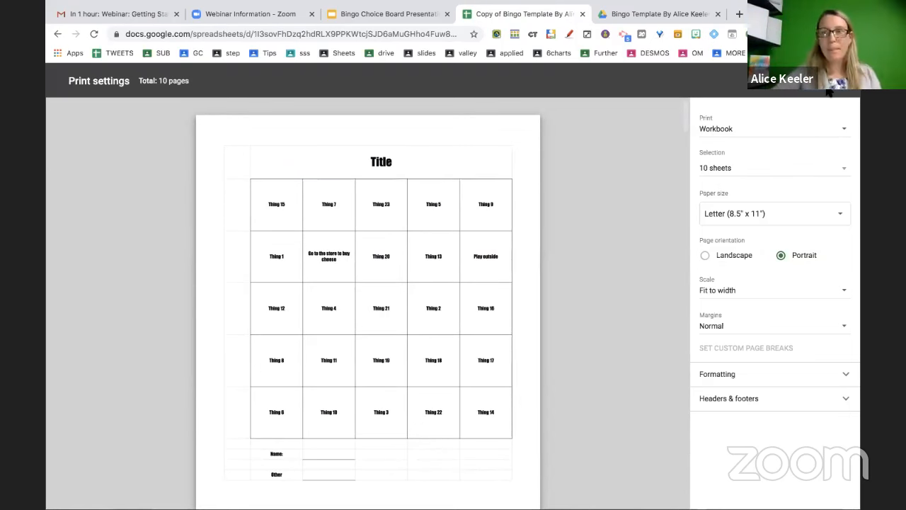
# Preview the Save as PDF print dialog, cancel it, and switch to the Bingo Choice Board Presentation
pyautogui.click(834, 84)
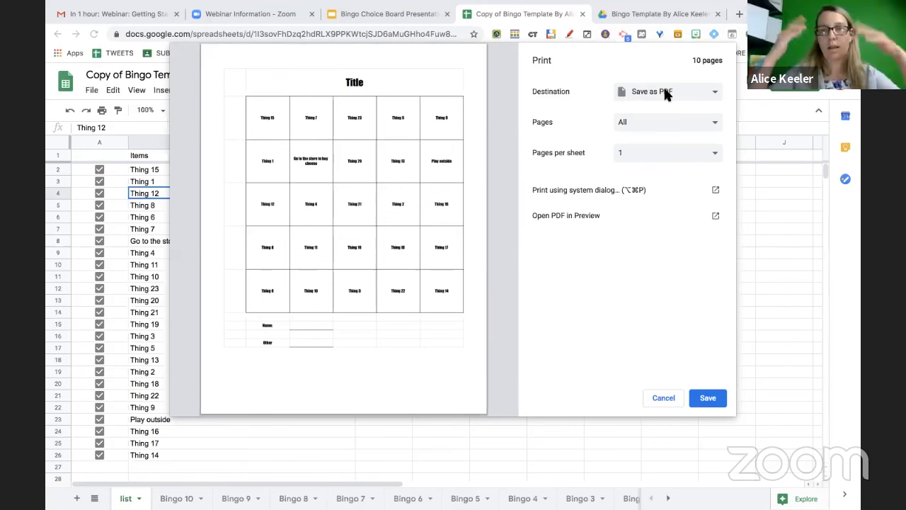
pyautogui.click(667, 398)
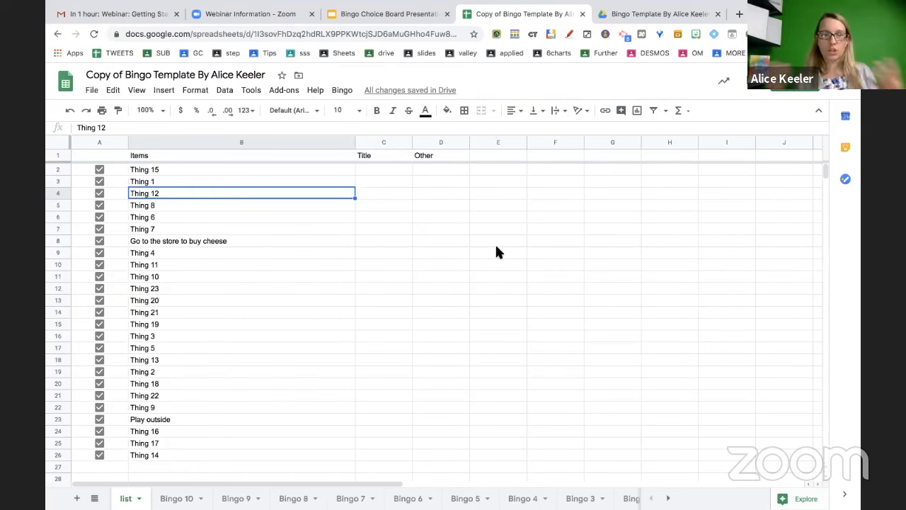
pyautogui.click(379, 14)
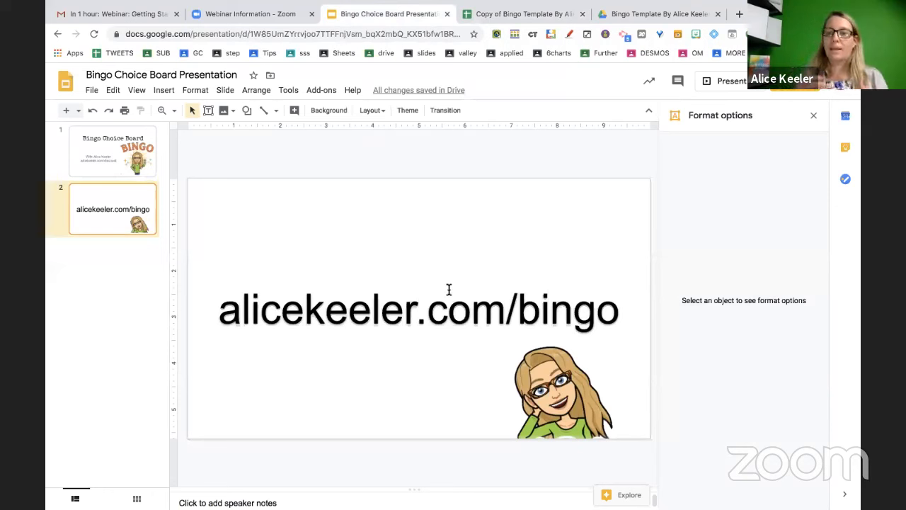
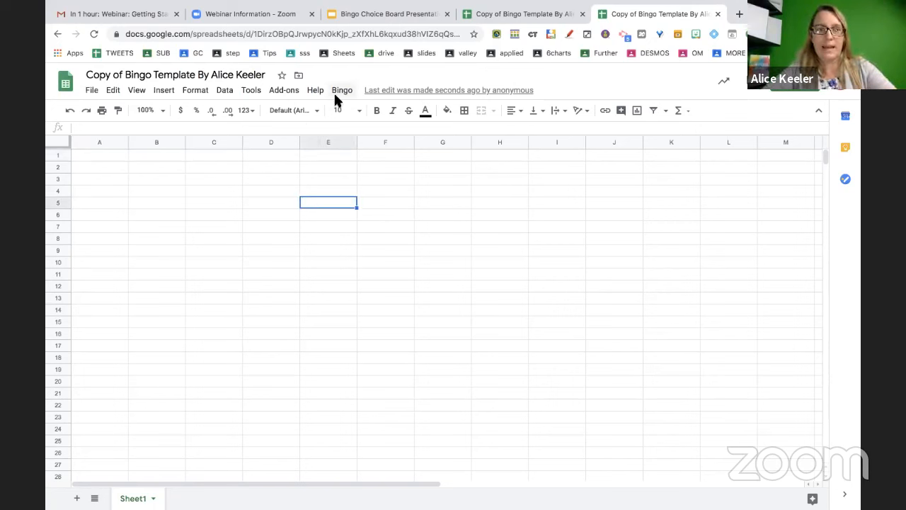
# Run setUp from the Bingo menu to bring up the Authorization Required prompt
pyautogui.click(342, 93)
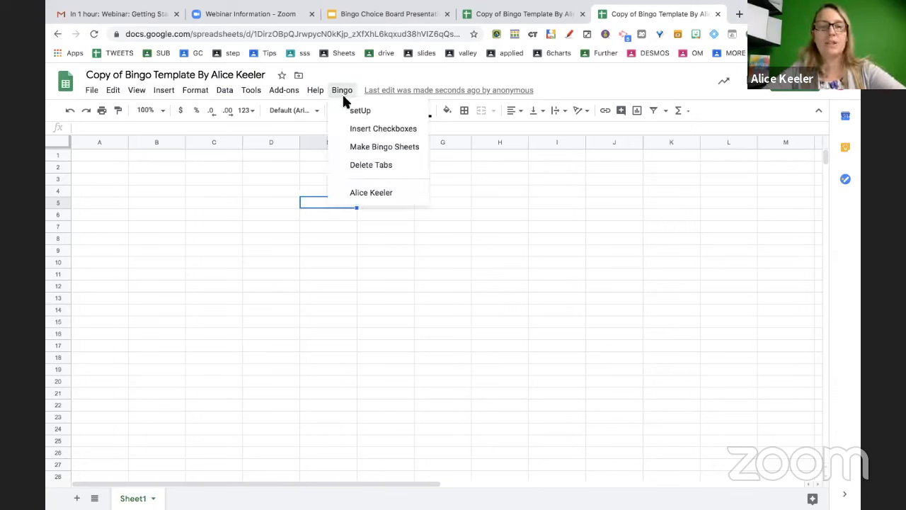
pyautogui.click(354, 114)
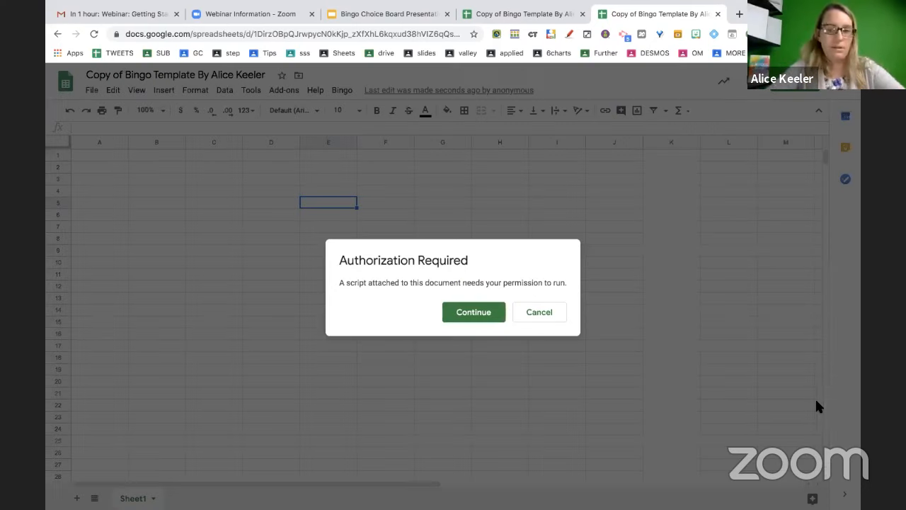
# Authorize the Bingo script with your Google account and allow spreadsheet access
pyautogui.click(466, 314)
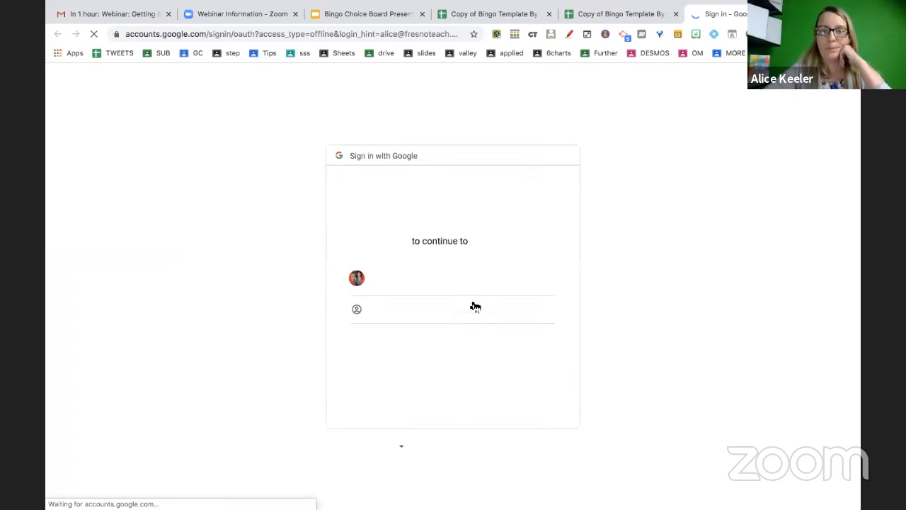
pyautogui.click(455, 282)
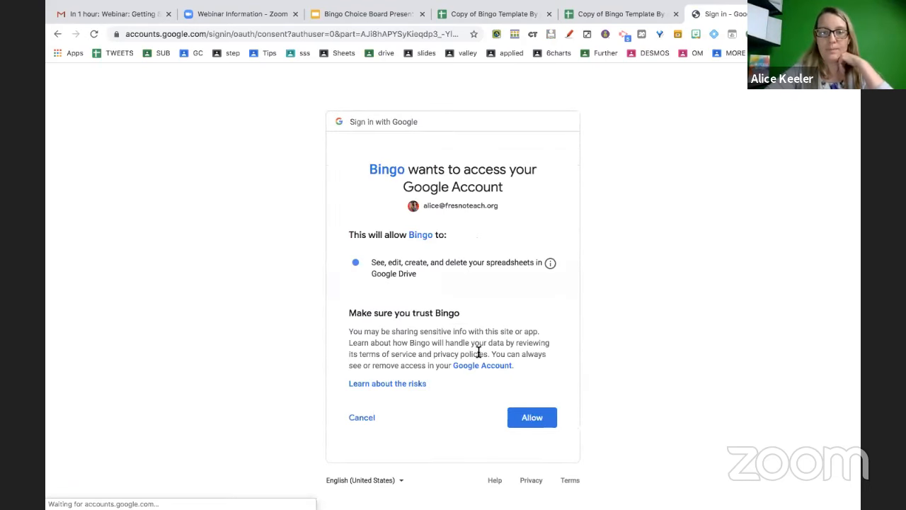
pyautogui.click(536, 418)
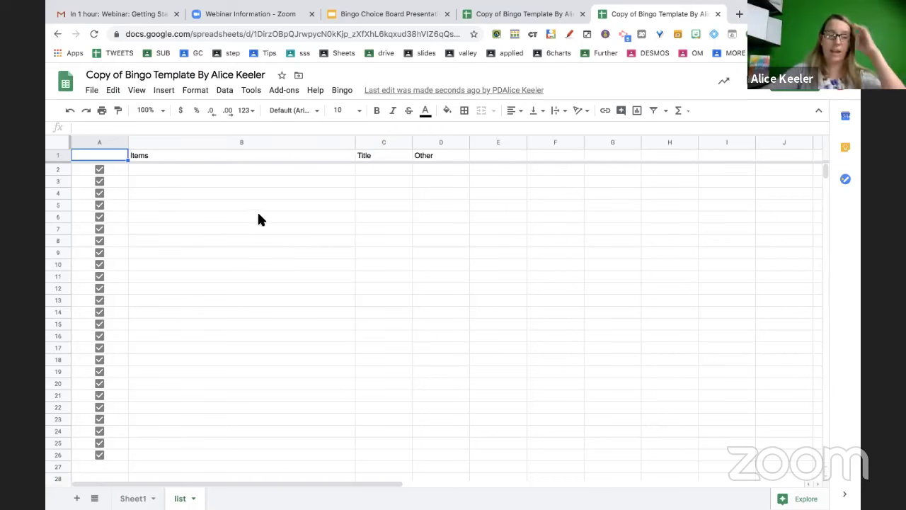
# Enter 'Create a podcast' as the first item in B2
pyautogui.click(216, 171)
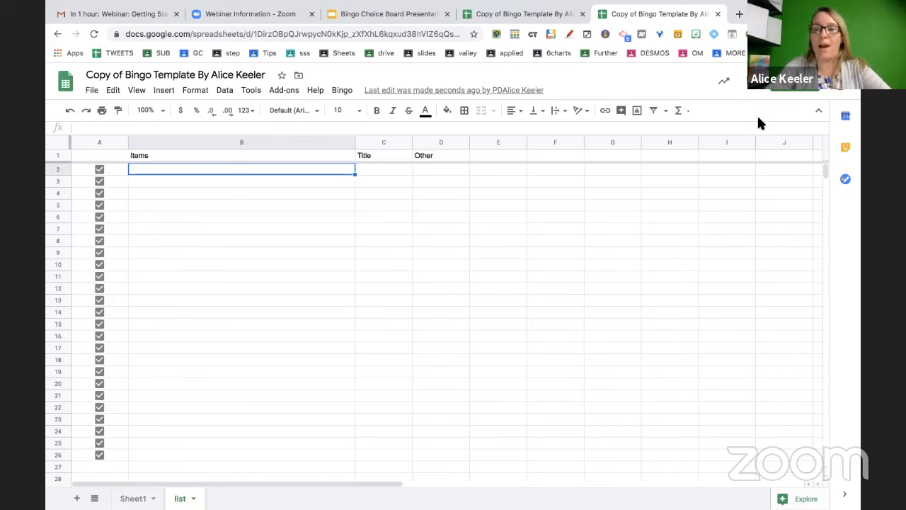
pyautogui.write('Creat')
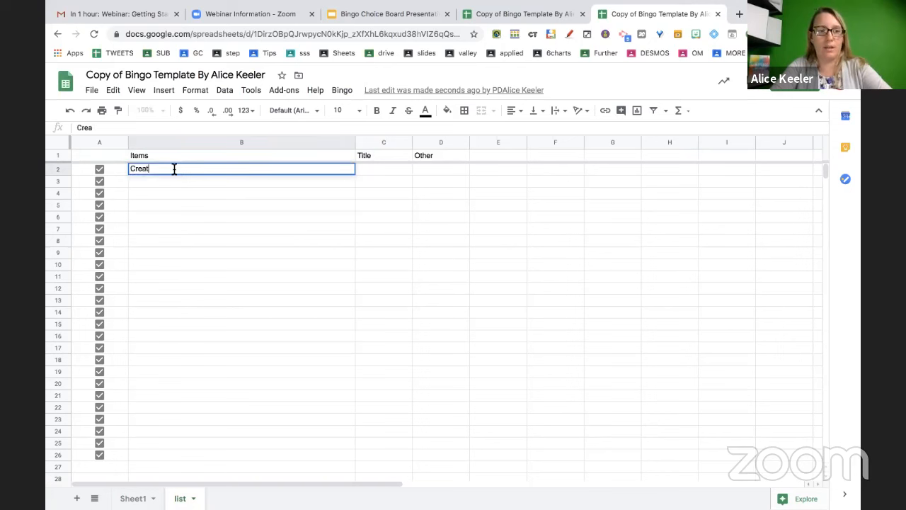
pyautogui.write('e a podcast')
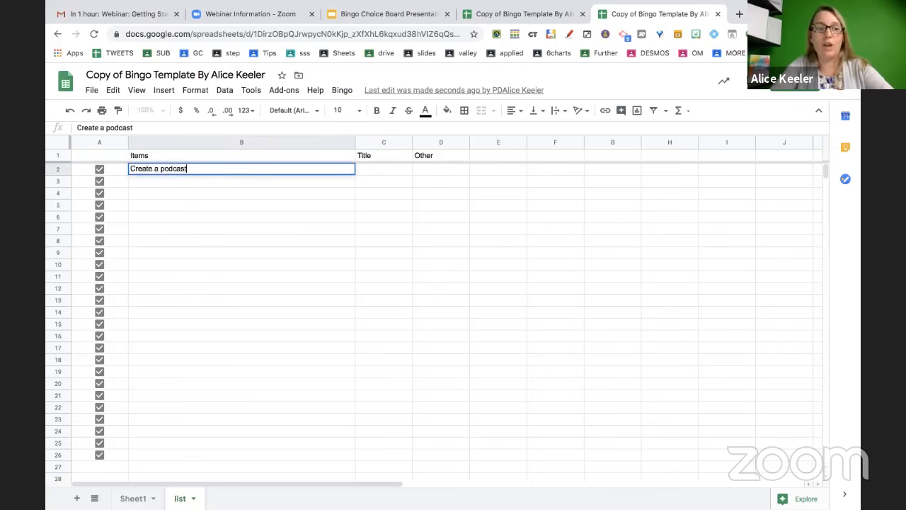
pyautogui.press('Return')
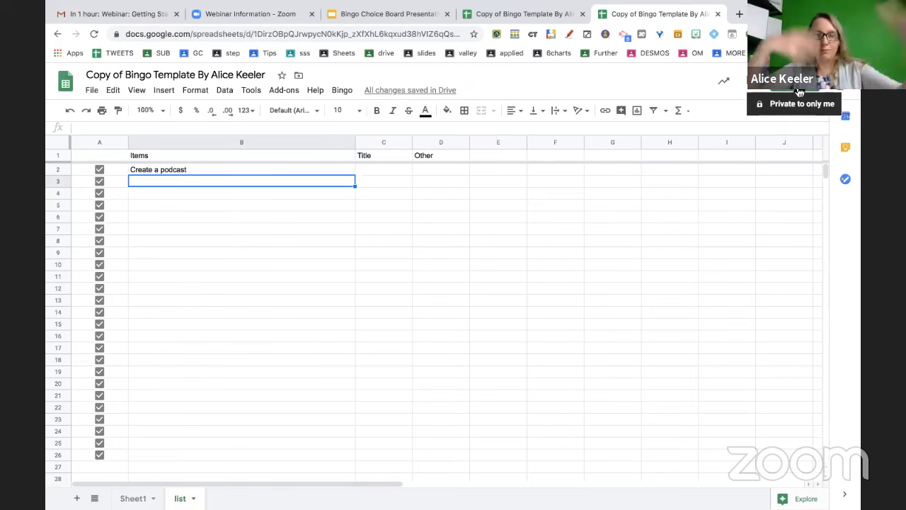
# Share the spreadsheet as editor with a contact found by name, and send the invite
pyautogui.click(799, 92)
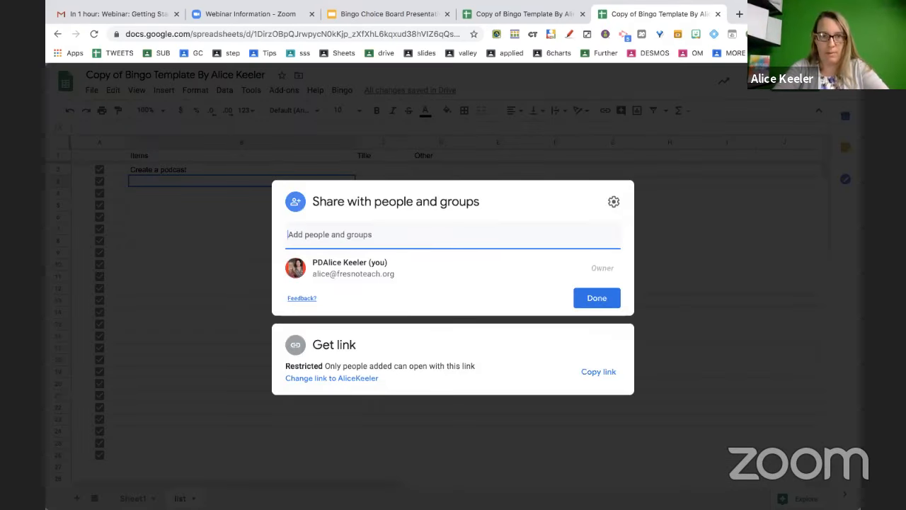
pyautogui.write('marcia')
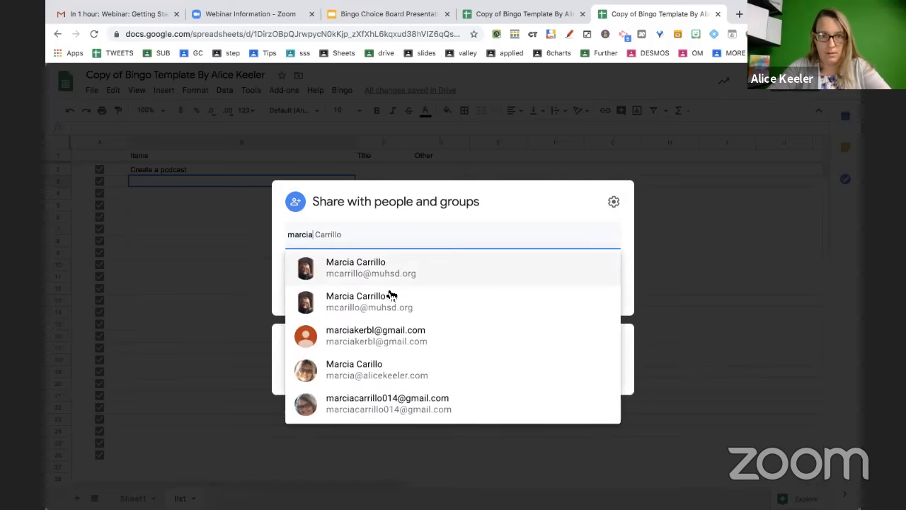
pyautogui.click(360, 371)
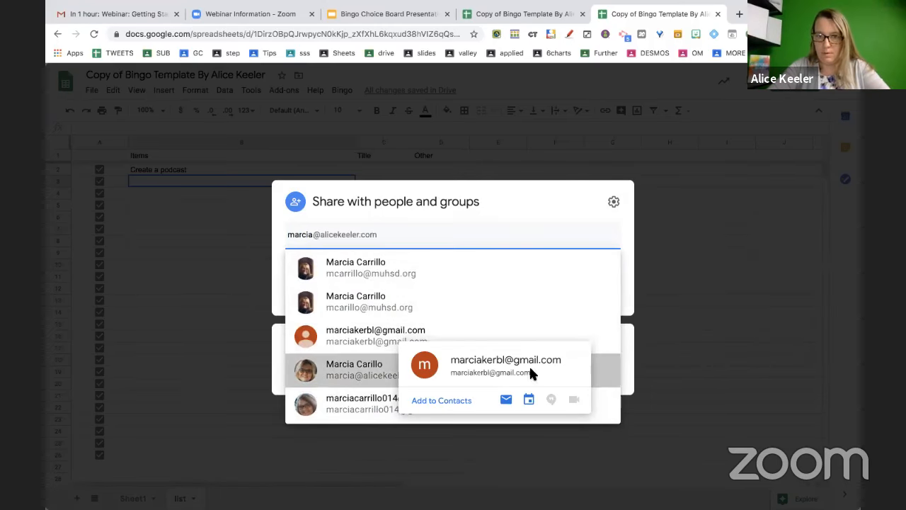
pyautogui.click(582, 347)
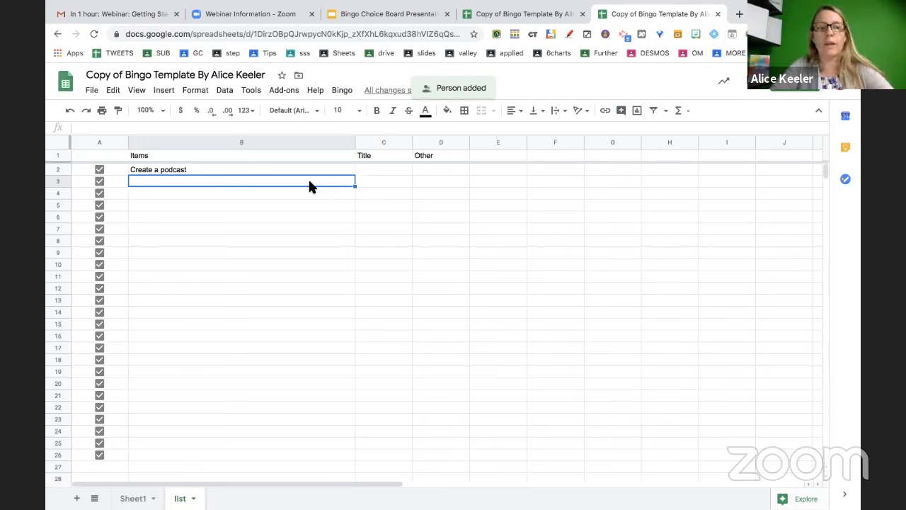
# Enter 'Go to youcubed.org Week of Inspirational math and do it in Minecraft' in B3
pyautogui.write('Go to youcub')
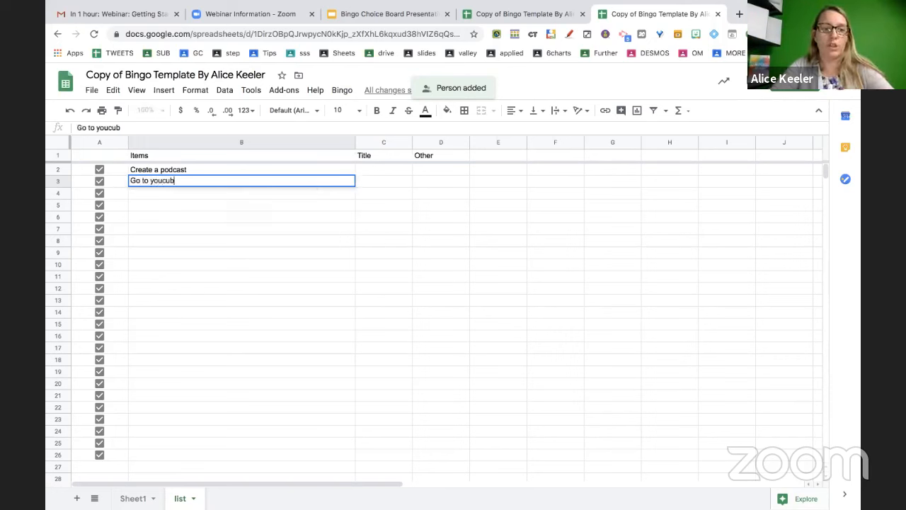
pyautogui.write('ed.org Week of ')
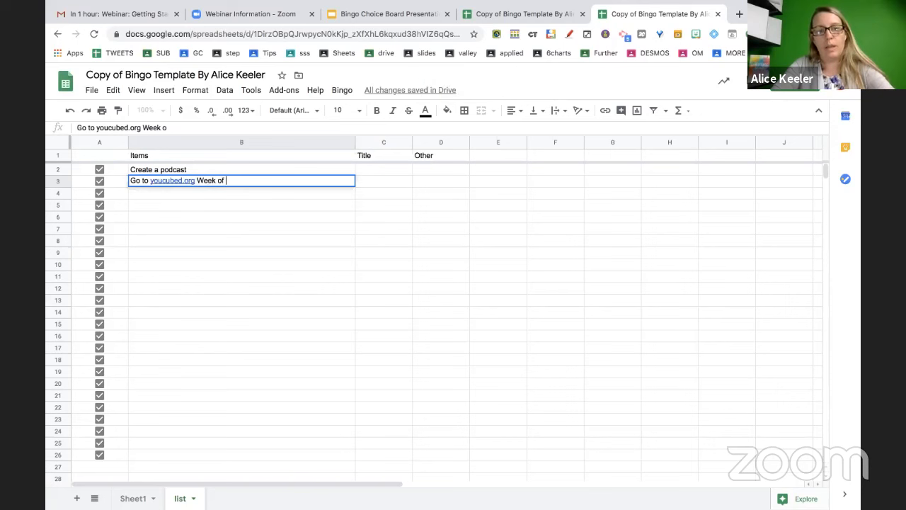
pyautogui.write('Inspri')
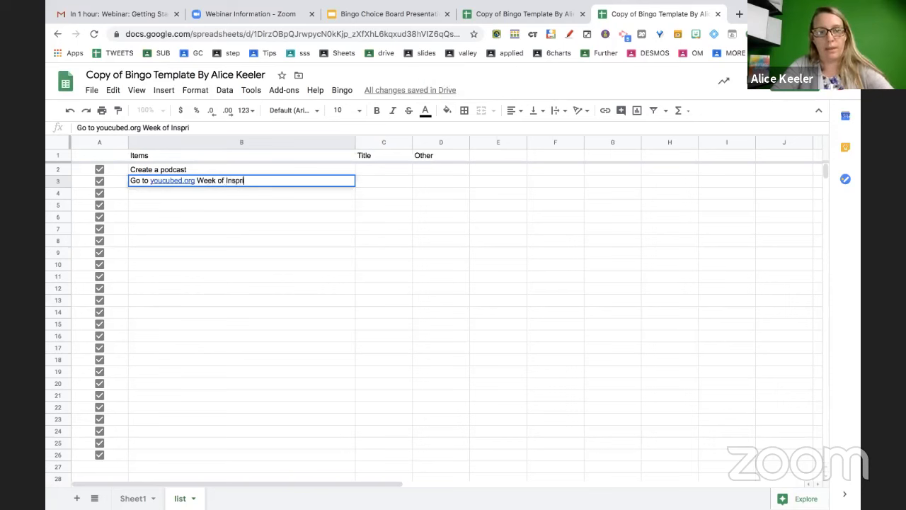
pyautogui.press('BackSpace')
pyautogui.press('BackSpace')
pyautogui.write('irational m')
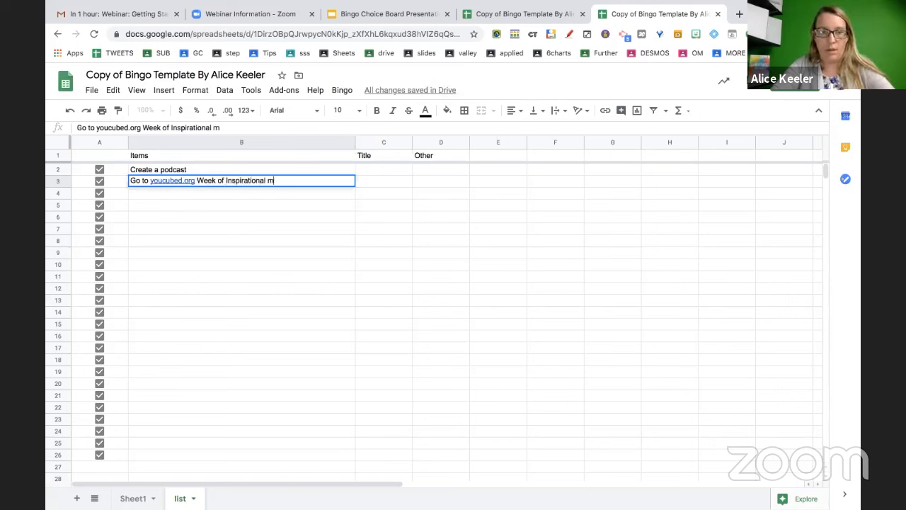
pyautogui.write('ath ')
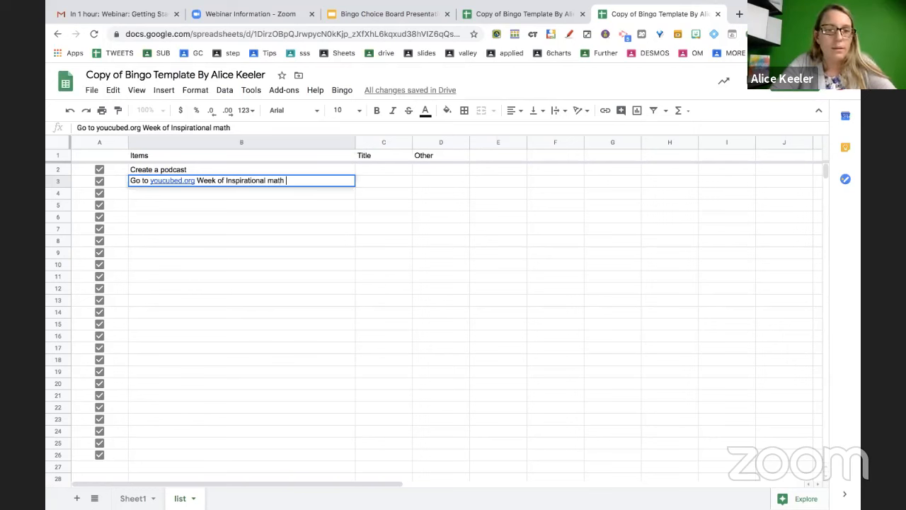
pyautogui.write('and do it')
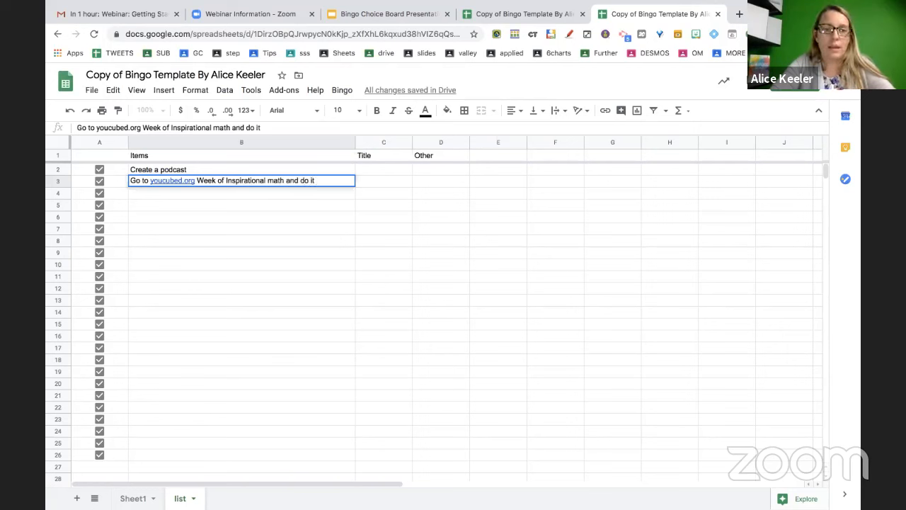
pyautogui.write(' in Minecraft')
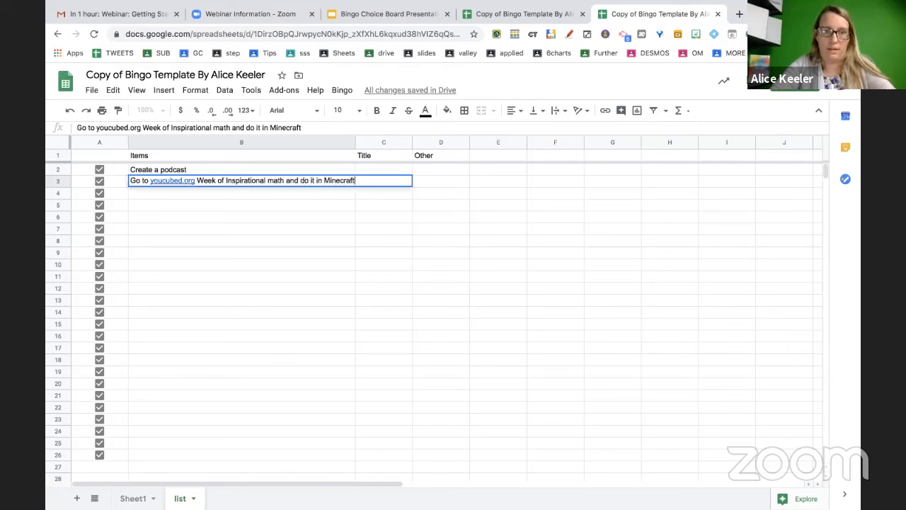
pyautogui.press('Return')
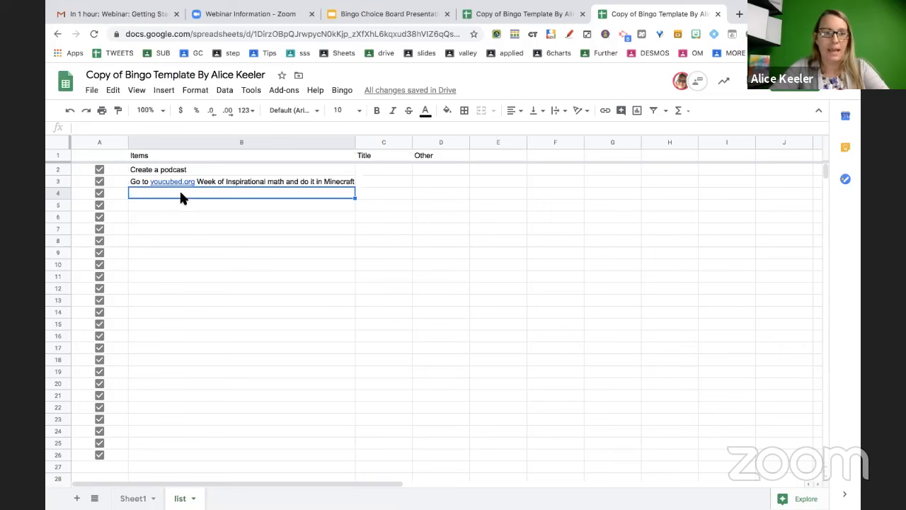
# Add items to B4–B7: design a one pager, Do it in Minecraft, Do a video office hours with your teacher, Read a book
pyautogui.write('design ')
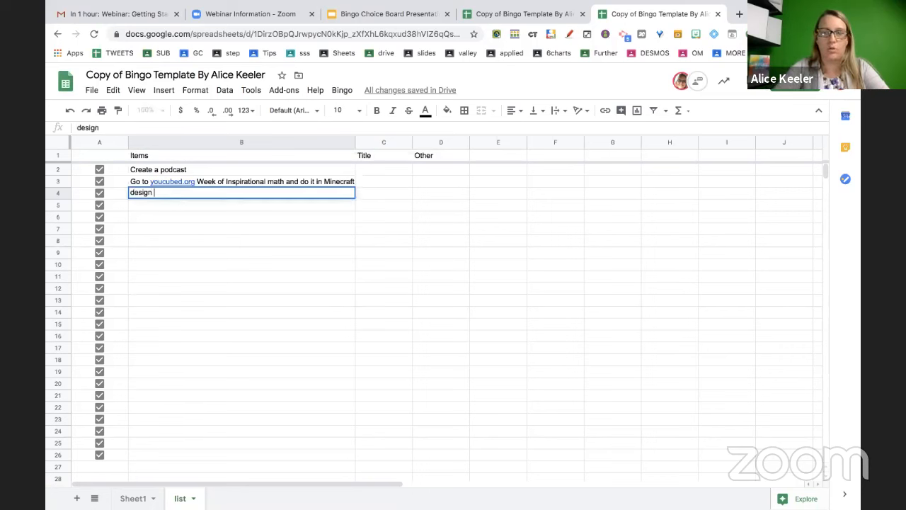
pyautogui.write('a one p')
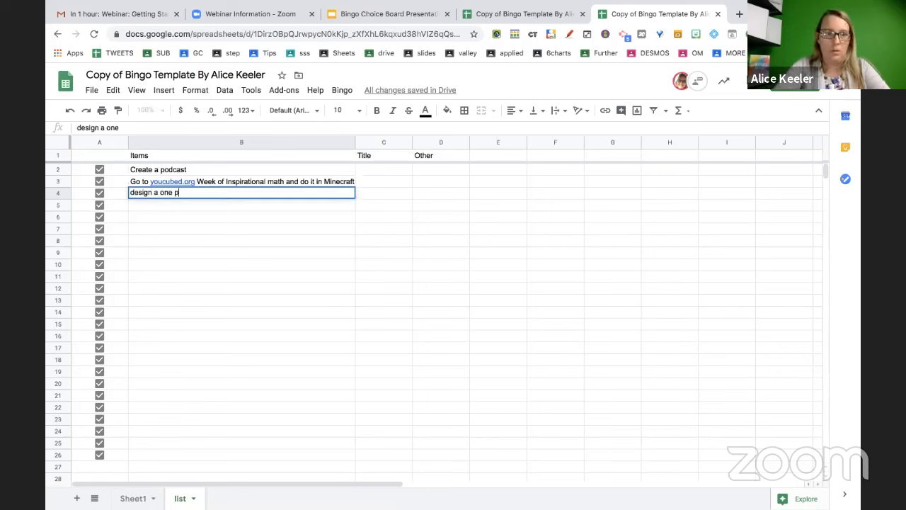
pyautogui.write('ager')
pyautogui.press('Return')
pyautogui.write('Do ')
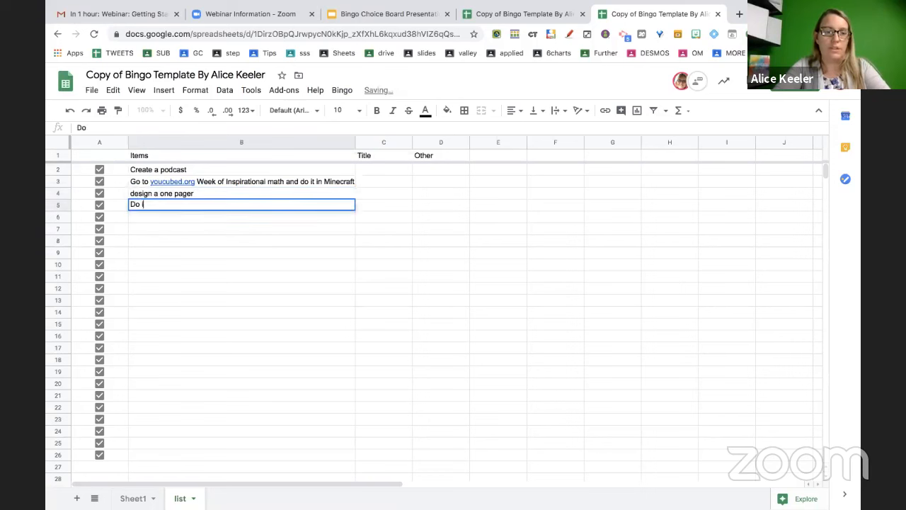
pyautogui.write('it in Minecr')
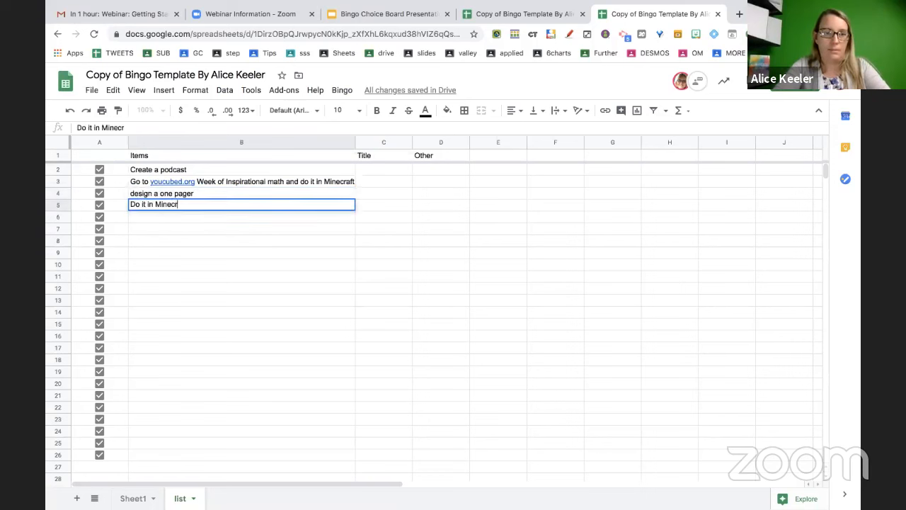
pyautogui.write('aft')
pyautogui.press('Return')
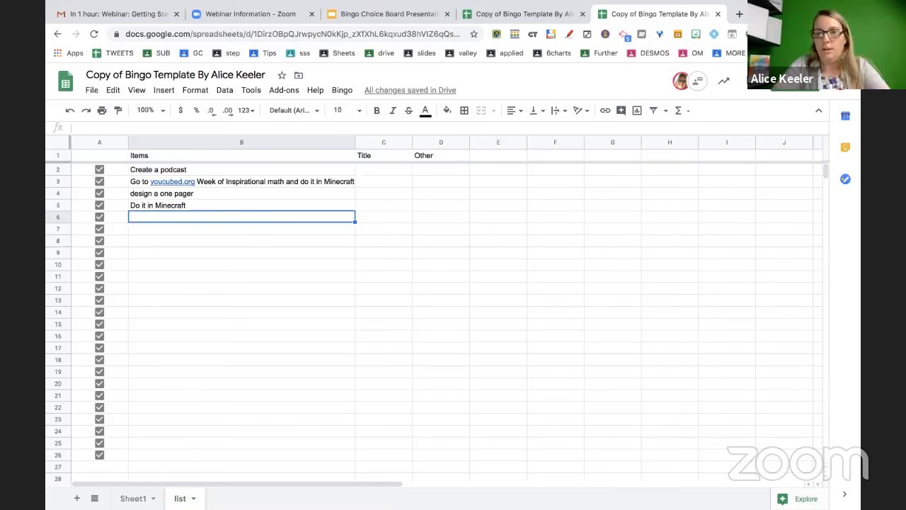
pyautogui.write('Vide')
pyautogui.press('BackSpace')
pyautogui.press('BackSpace')
pyautogui.press('BackSpace')
pyautogui.press('BackSpace')
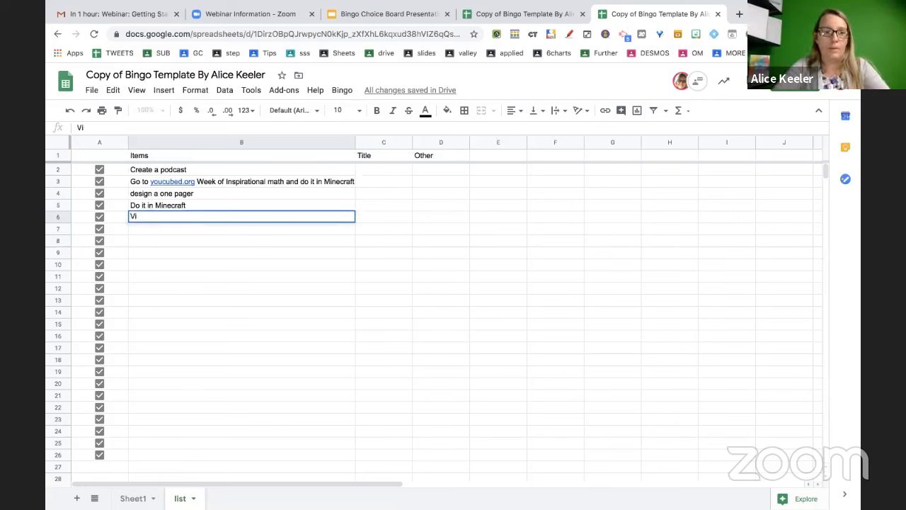
pyautogui.write('Do a video')
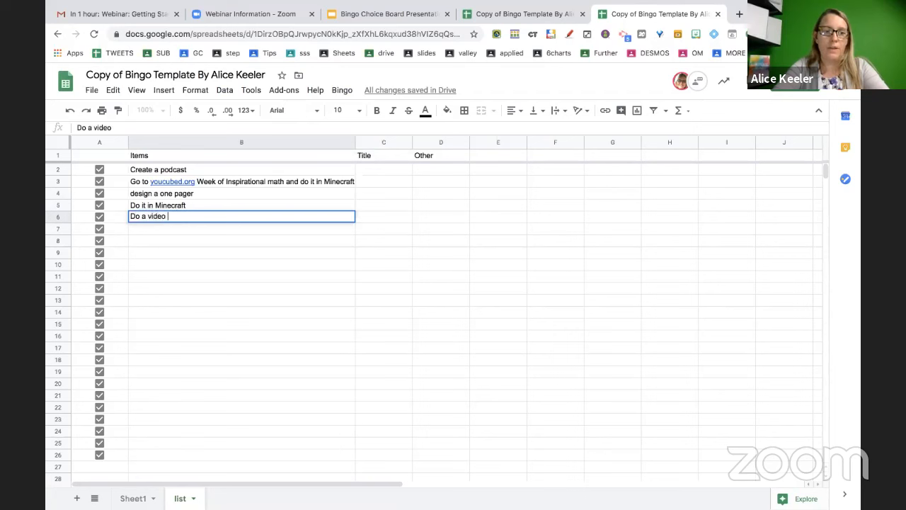
pyautogui.write('of')
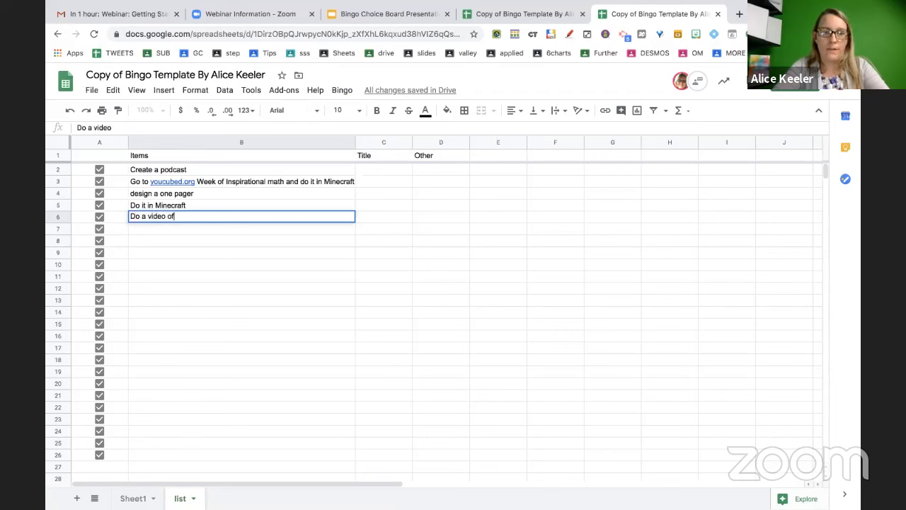
pyautogui.write('fice hours with your teacher')
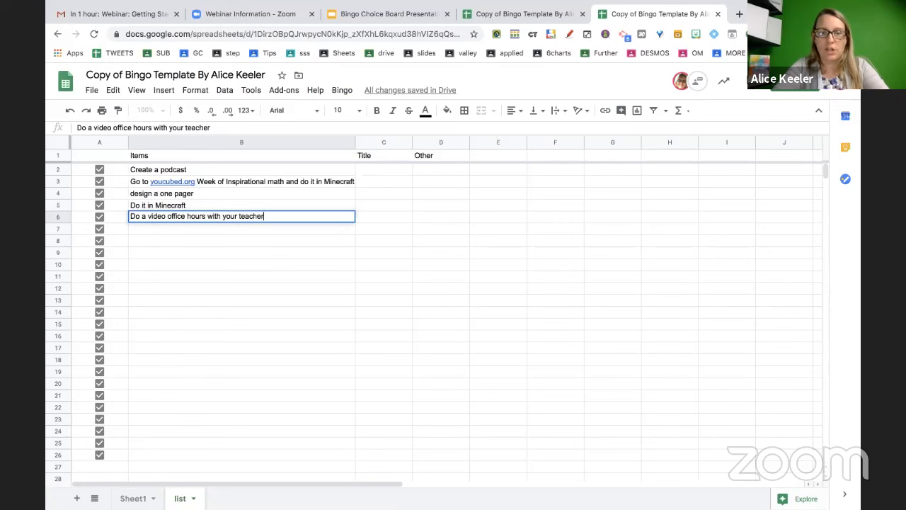
pyautogui.press('Return')
pyautogui.write('Read a book')
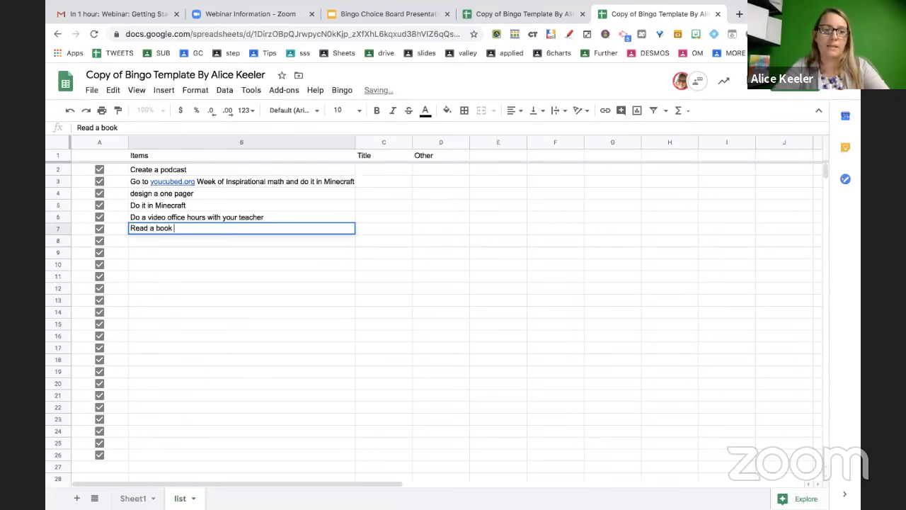
pyautogui.press('Return')
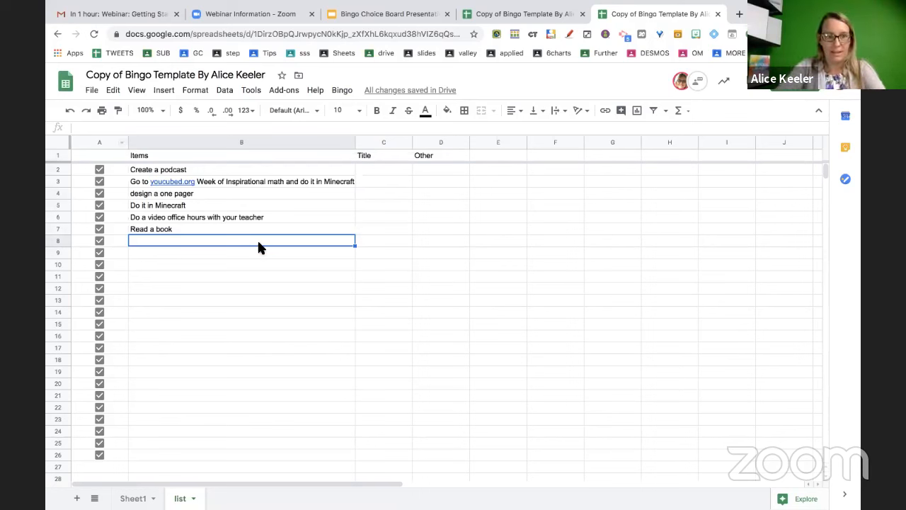
# Add 'Teach the teacher something' and 'Have a parent read you a book or story' in B8–B9
pyautogui.write('Teache')
pyautogui.press('BackSpace')
pyautogui.write('the te')
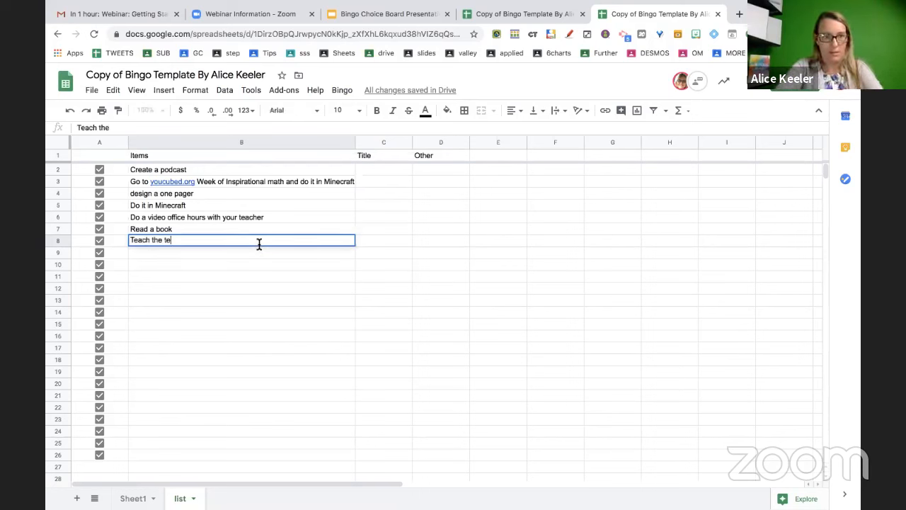
pyautogui.write('acher somthing')
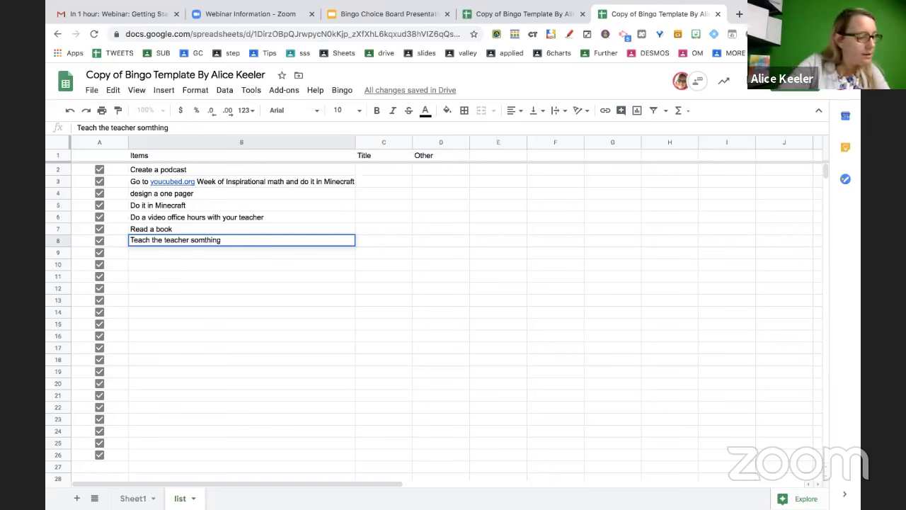
pyautogui.press('Return')
pyautogui.doubleClick(204, 241)
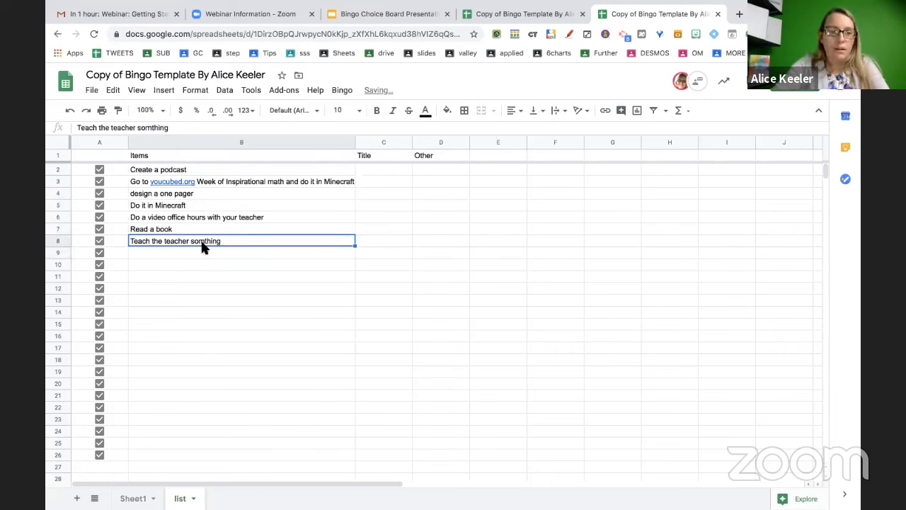
pyautogui.write('e')
pyautogui.press('Return')
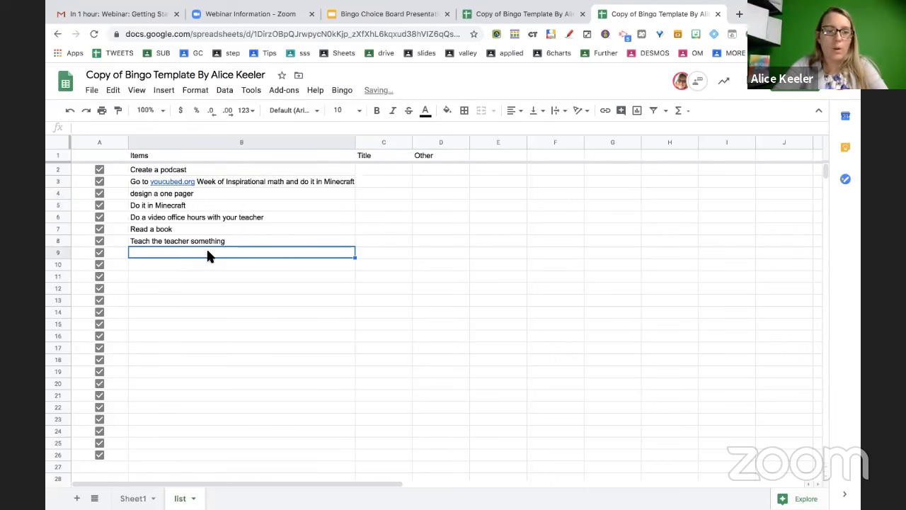
pyautogui.write('Have a paren')
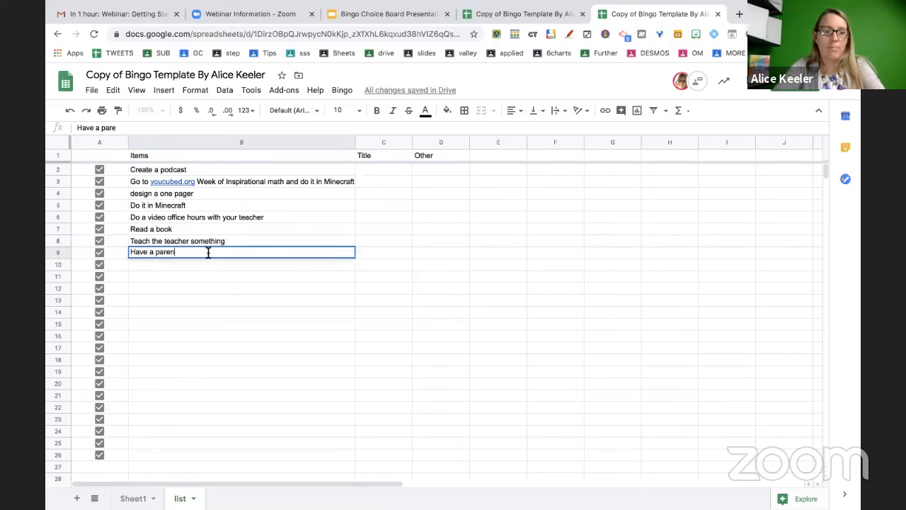
pyautogui.write('t read you a book ')
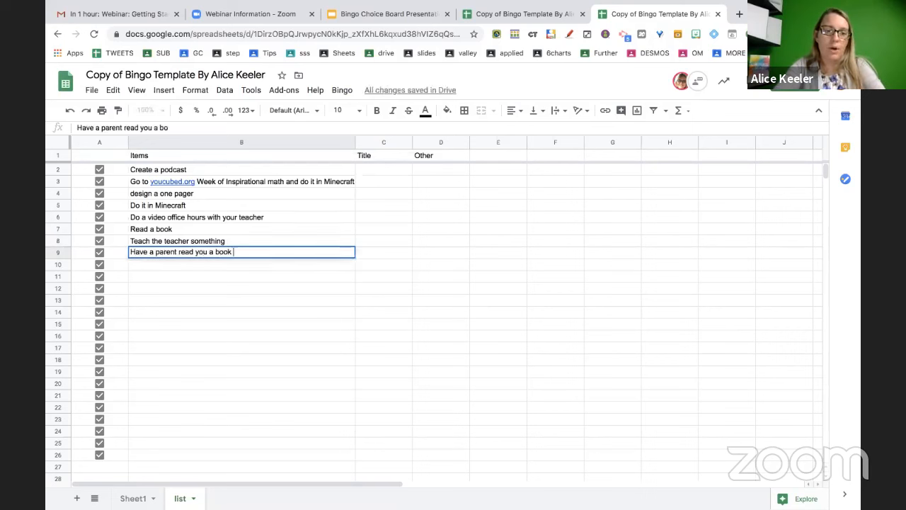
pyautogui.write('or story')
pyautogui.press('Return')
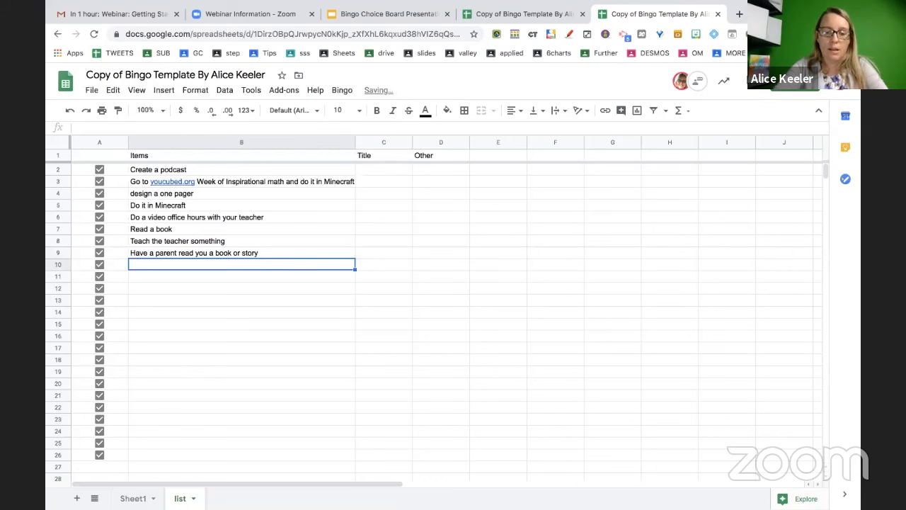
# Add the instant pot, stove, and 1/3 measuring cup cooking activities in B10–B12
pyautogui.write('Cook something ')
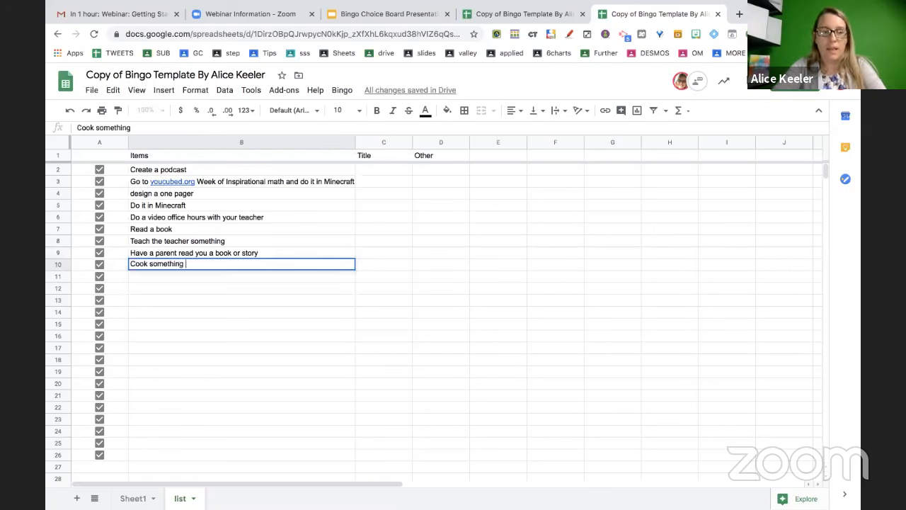
pyautogui.write('in the instant pot')
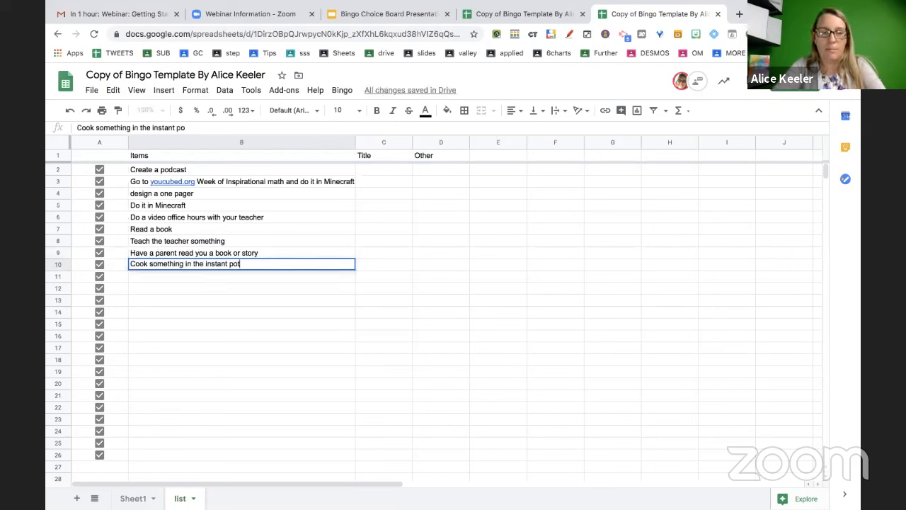
pyautogui.press('Return')
pyautogui.write('Cook somethi')
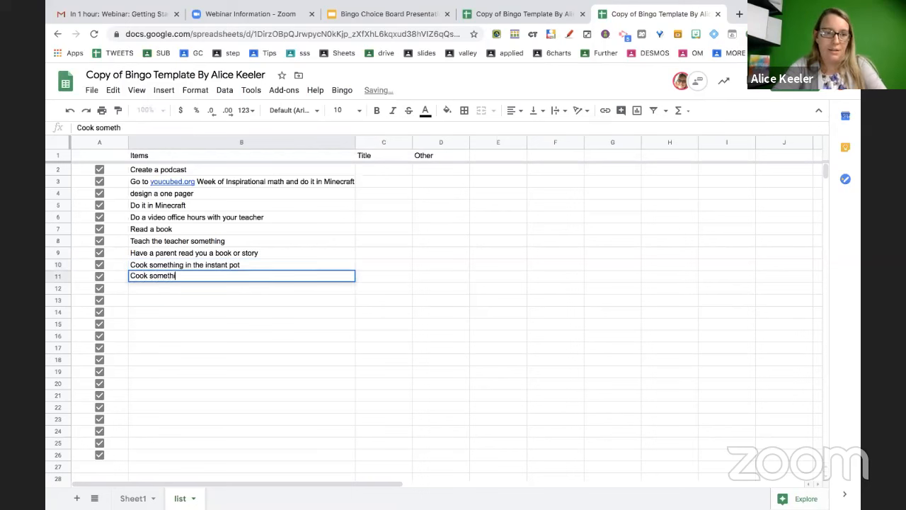
pyautogui.write('ng on the stove')
pyautogui.press('Return')
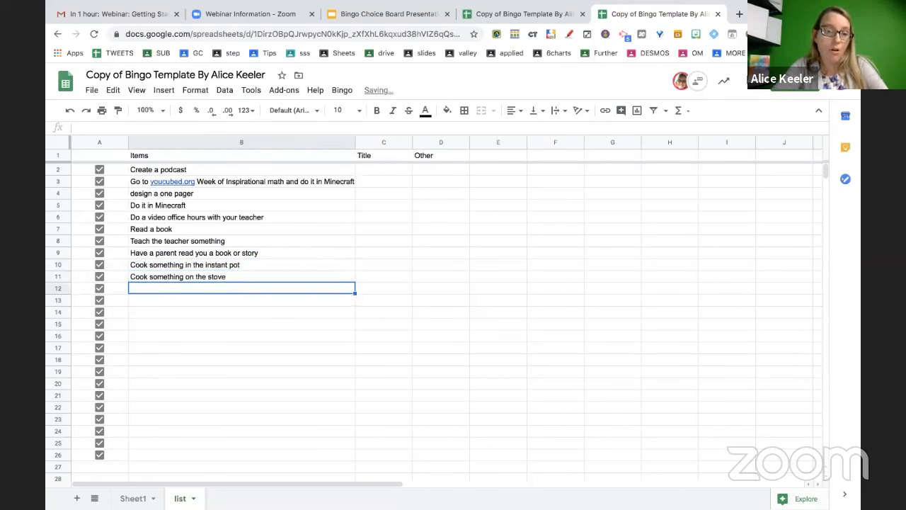
pyautogui.write('Use metho')
pyautogui.press('BackSpace')
pyautogui.press('BackSpace')
pyautogui.press('BackSpace')
pyautogui.press('BackSpace')
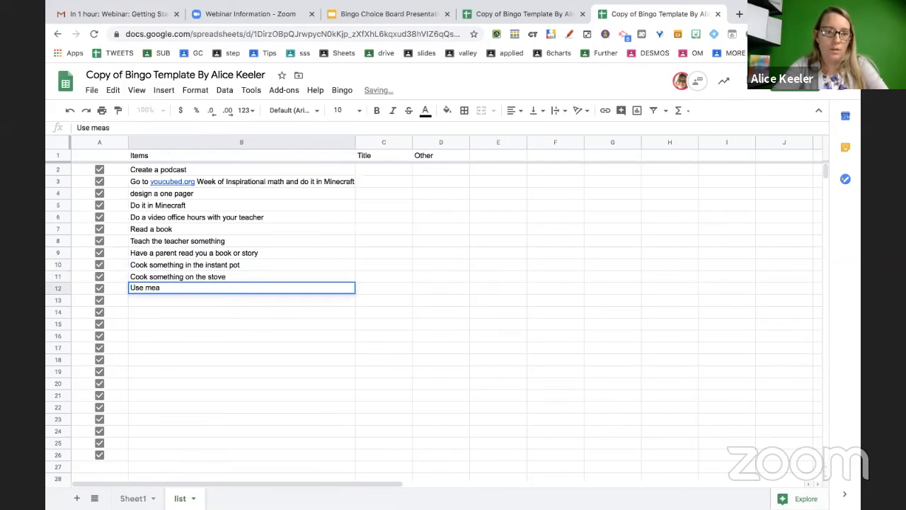
pyautogui.write('easuring cu')
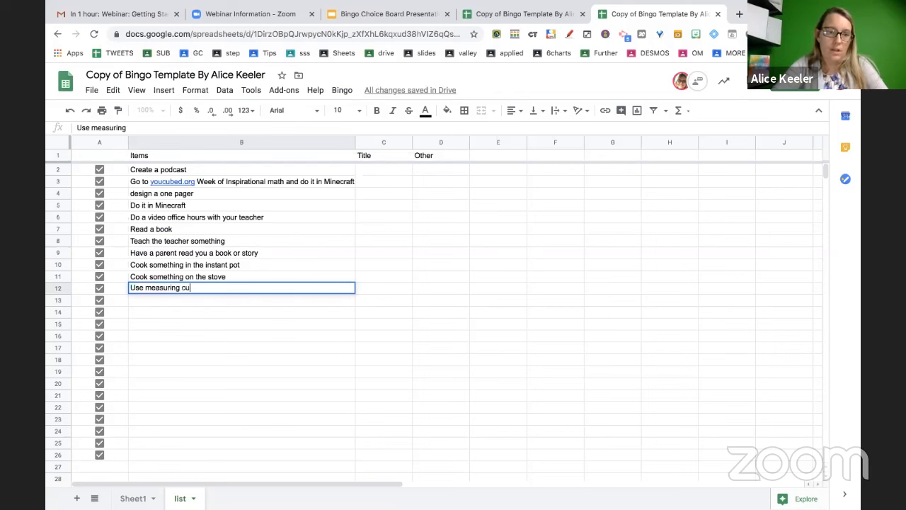
pyautogui.write('ps but only the ')
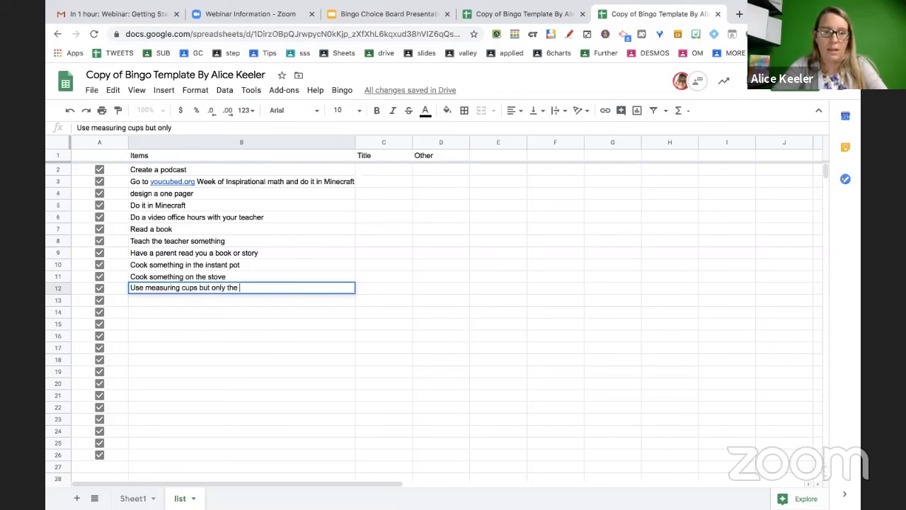
pyautogui.write('1/3 ')
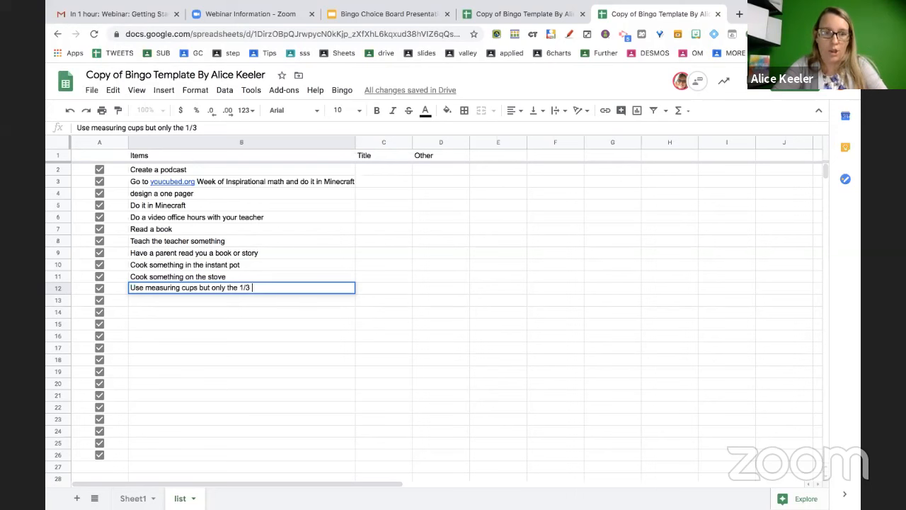
pyautogui.write('cup.')
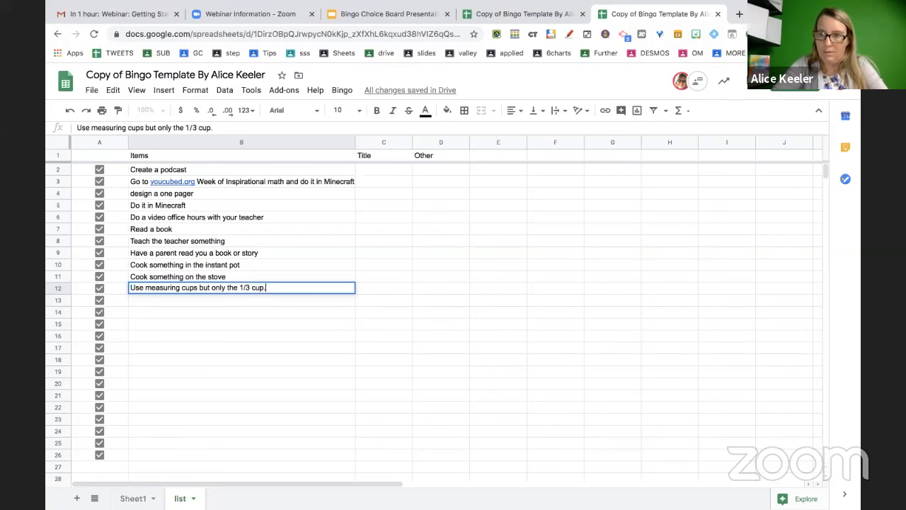
pyautogui.press('Return')
# Add 'Create Lego Building with the largest volume' and 'Check into Google Classroom' in B13–B14
pyautogui.write('Create')
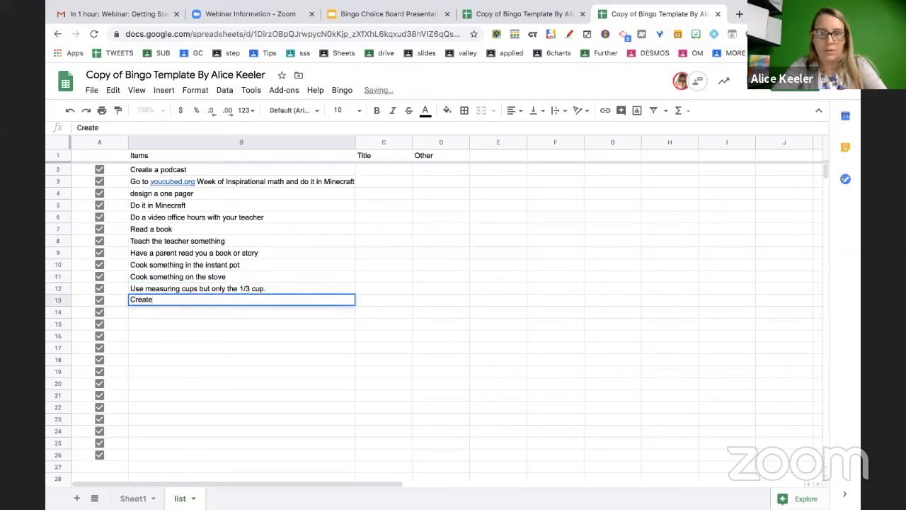
pyautogui.write(' Lego Buid')
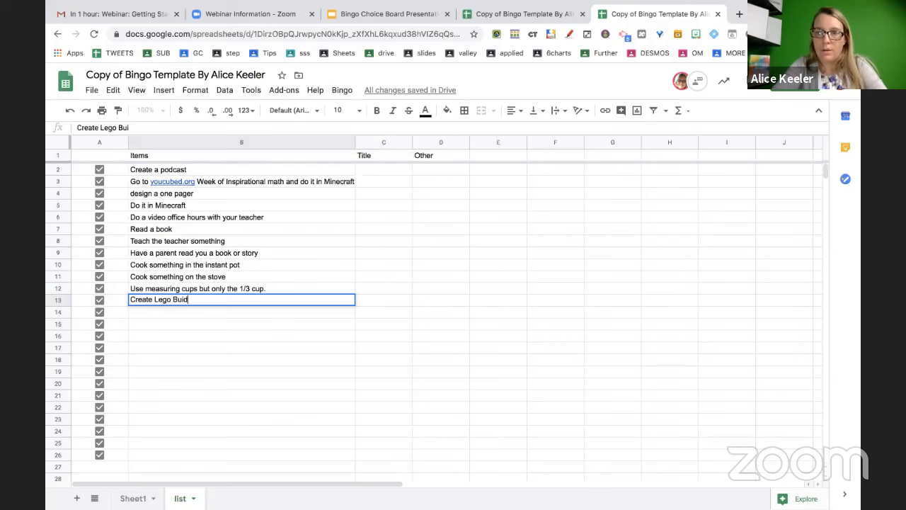
pyautogui.press('BackSpace')
pyautogui.write('l')
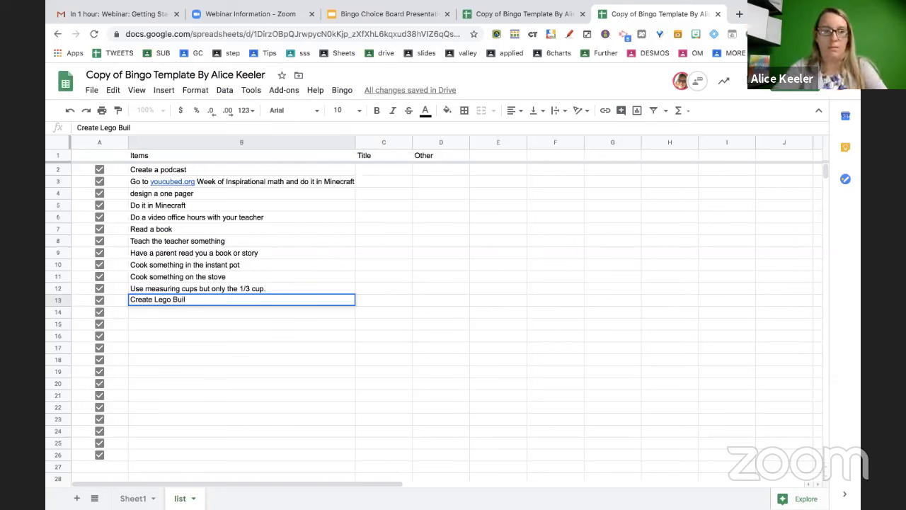
pyautogui.write('ding Wall')
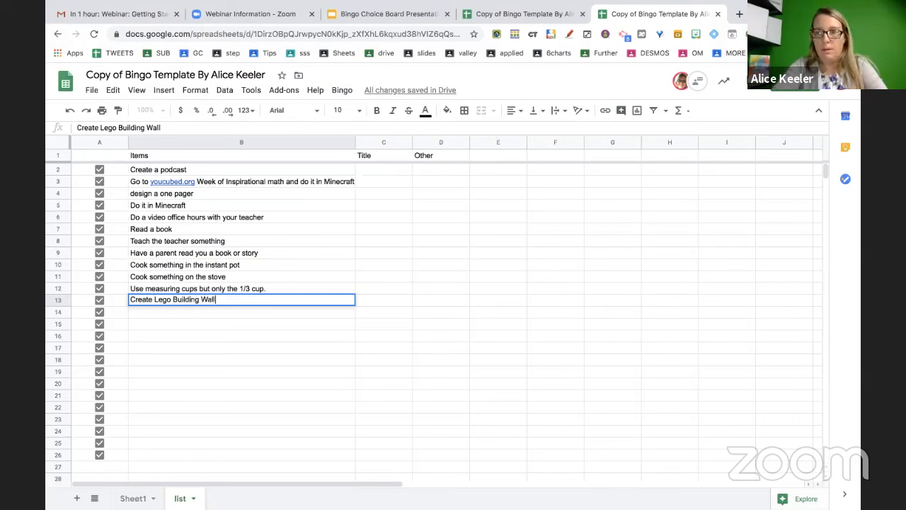
pyautogui.press('BackSpace')
pyautogui.press('BackSpace')
pyautogui.press('BackSpace')
pyautogui.press('BackSpace')
pyautogui.press('BackSpace')
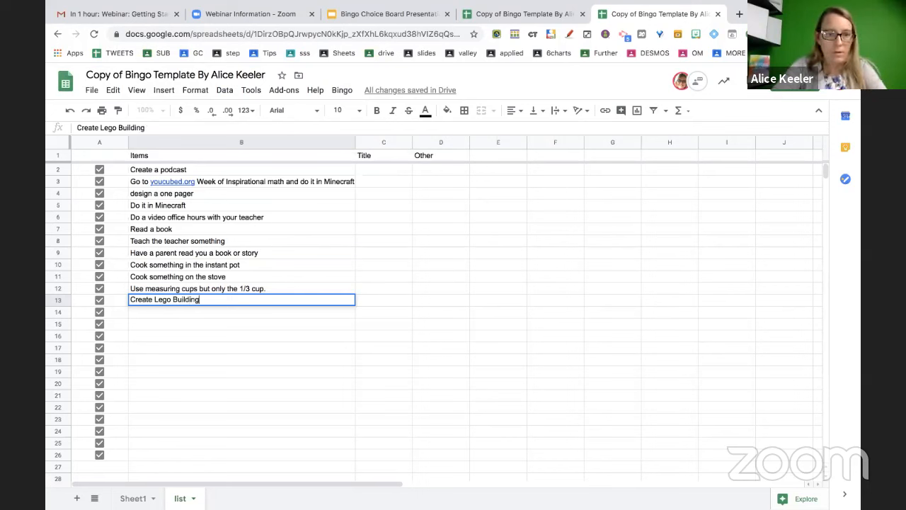
pyautogui.press('Return')
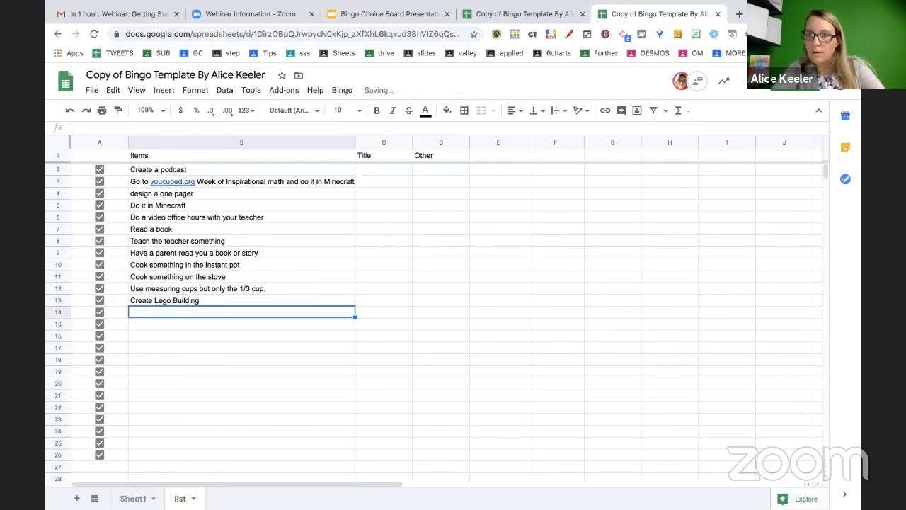
pyautogui.doubleClick(224, 298)
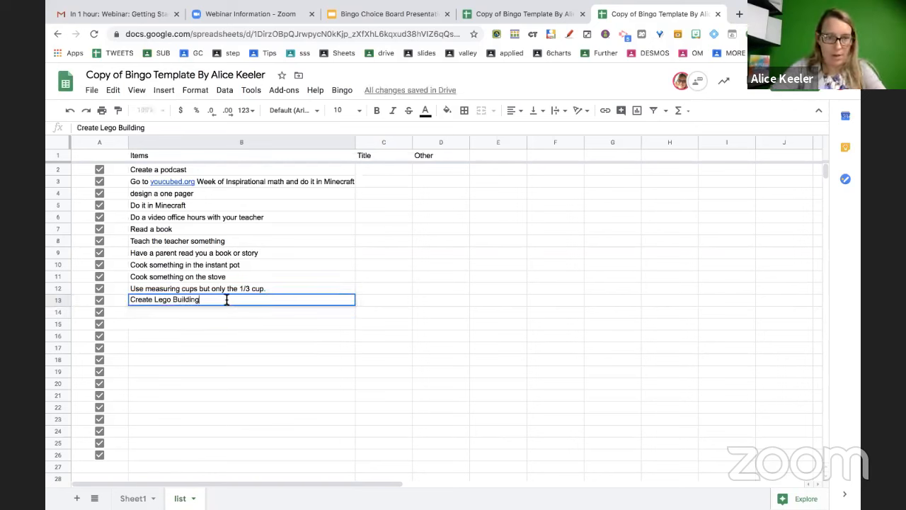
pyautogui.write('with the largest v')
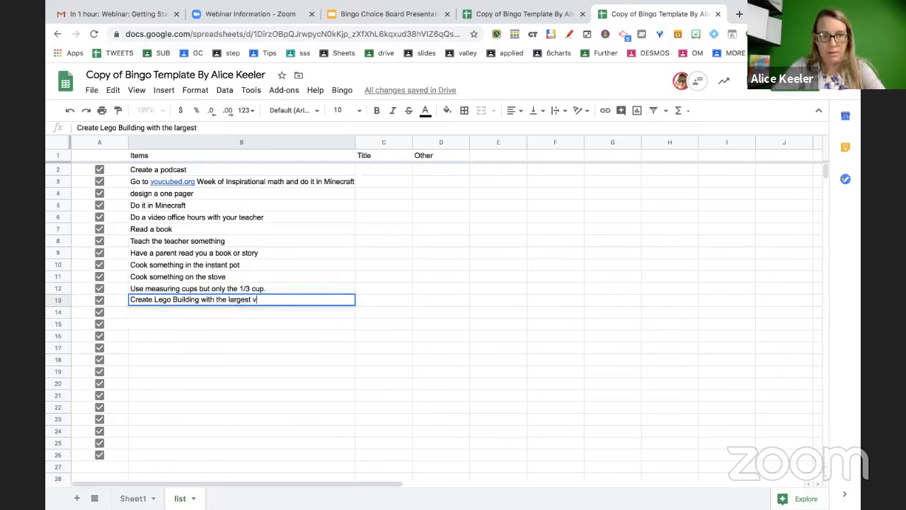
pyautogui.write('olume')
pyautogui.press('Return')
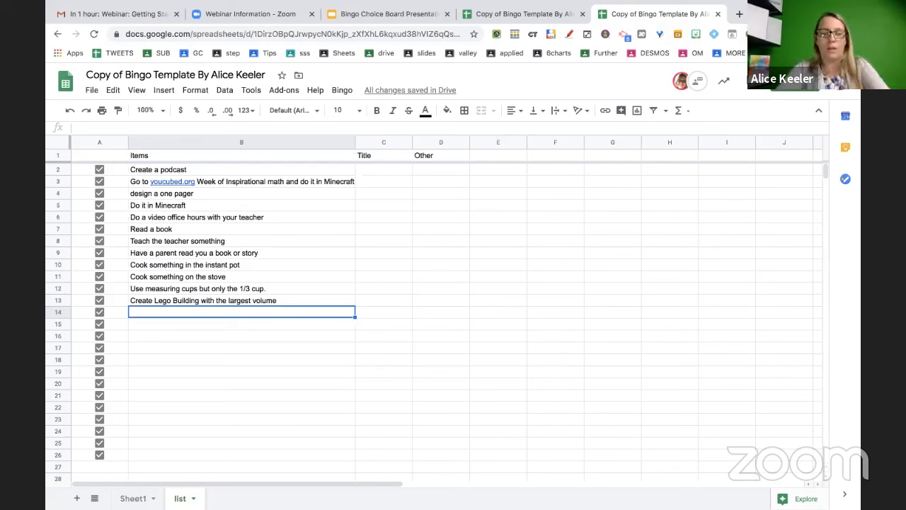
pyautogui.write('Check into Google Cl')
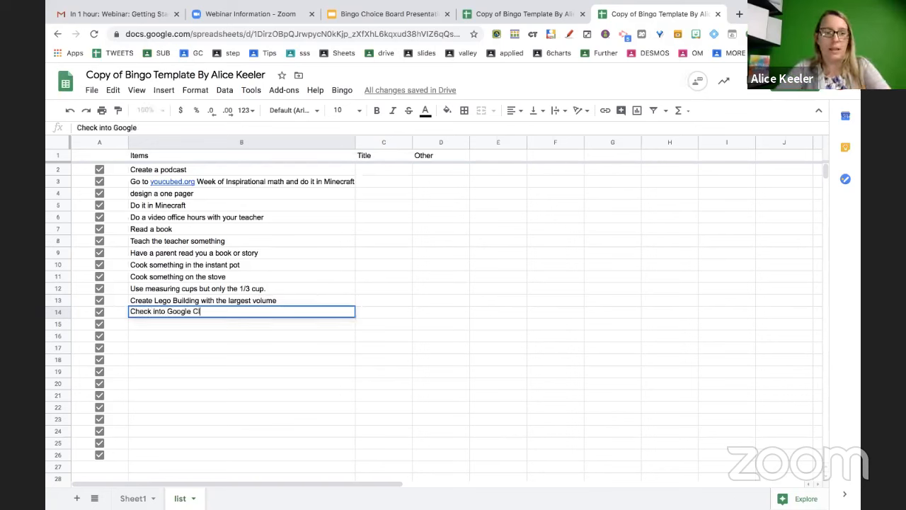
pyautogui.write('assroom')
pyautogui.press('Return')
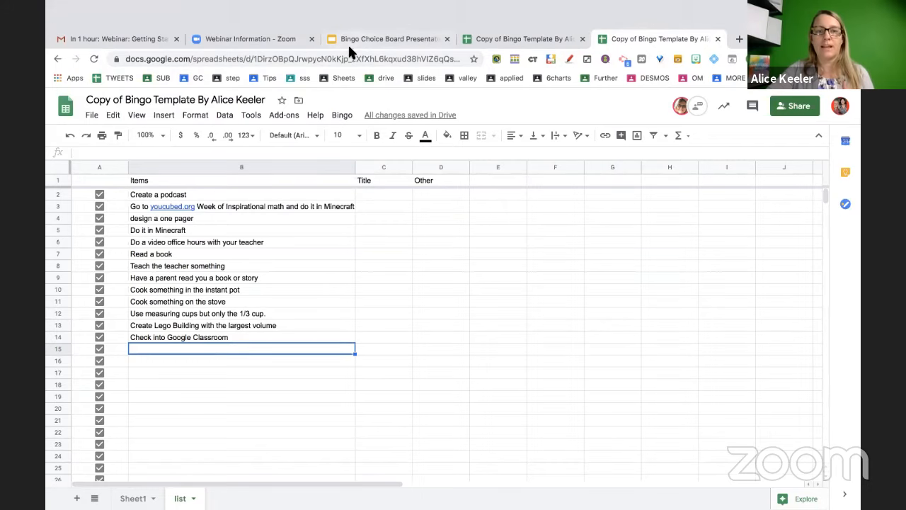
pyautogui.click(346, 43)
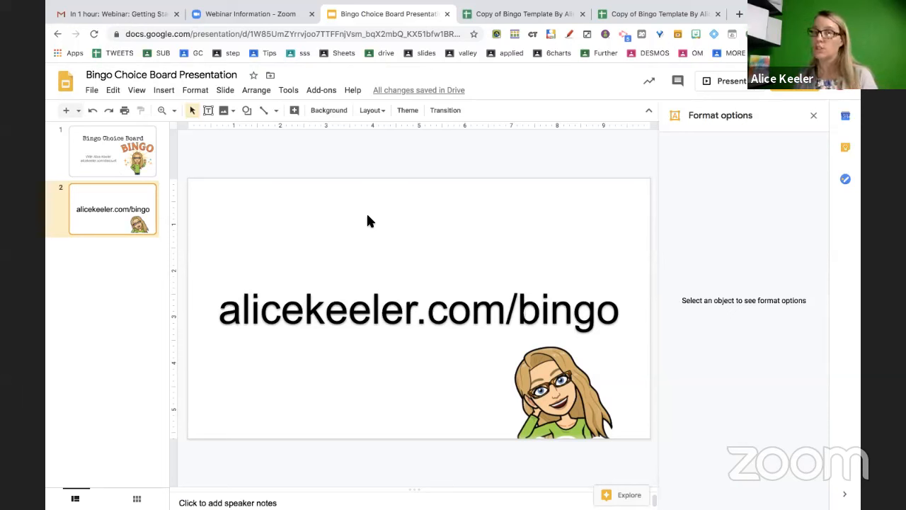
pyautogui.click(626, 14)
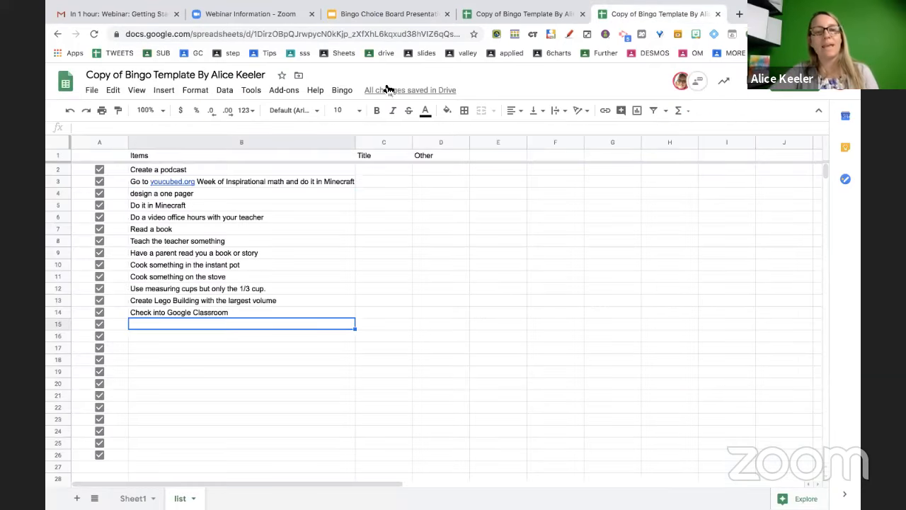
# Check the Bingo add-on menu, close it, and scroll down the list sheet's Items column
pyautogui.click(343, 90)
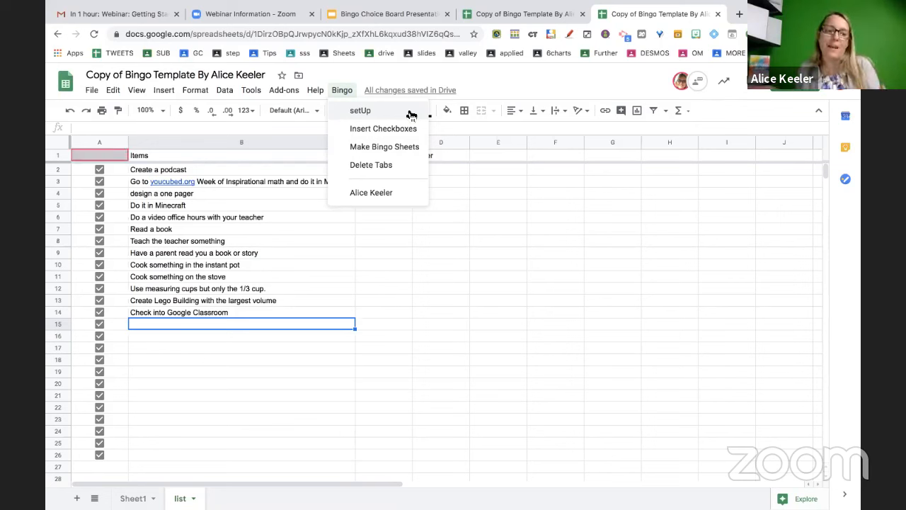
pyautogui.scroll(-2, 229, 323)
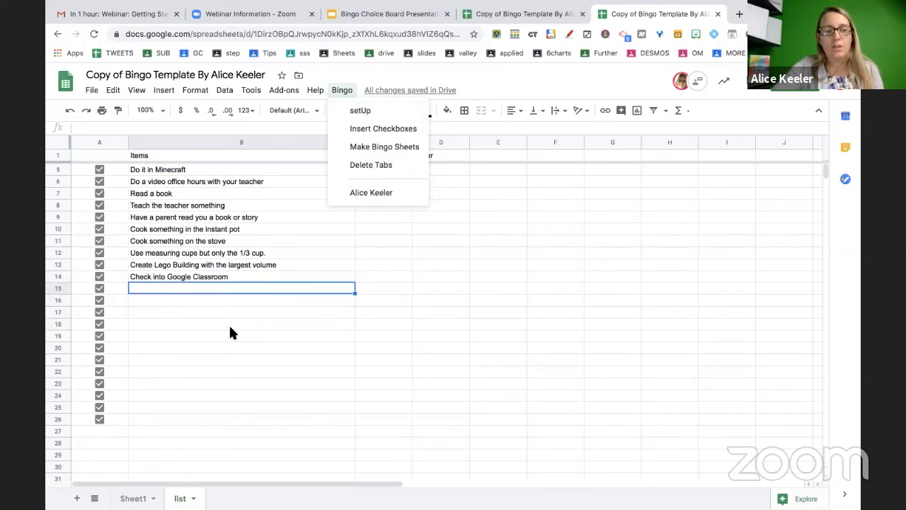
pyautogui.click(198, 397)
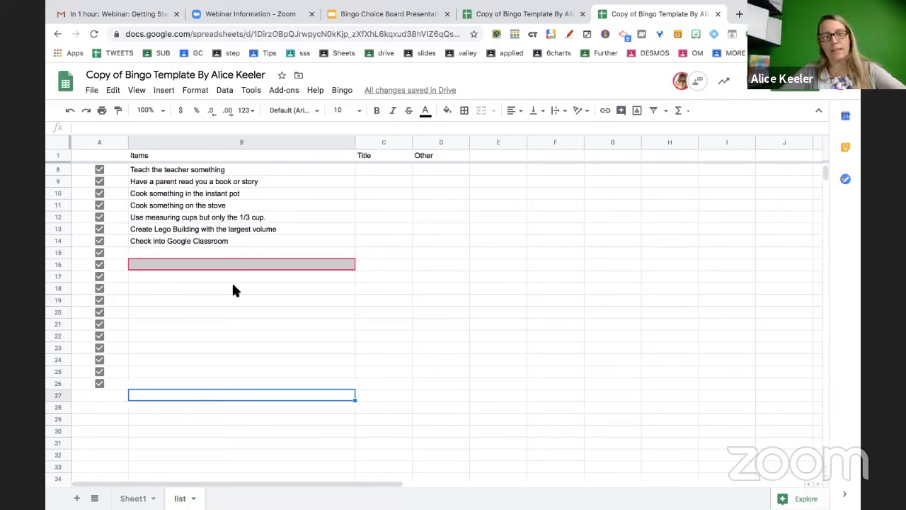
pyautogui.moveTo(351, 266)
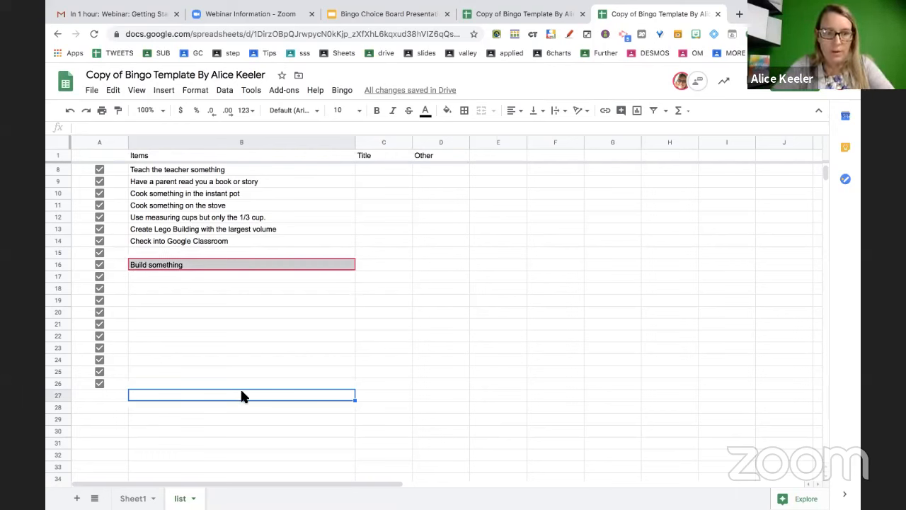
# Add 'Go to quizizz.com and choose self paced mode for a quiz' in B27
pyautogui.write('Go to qui')
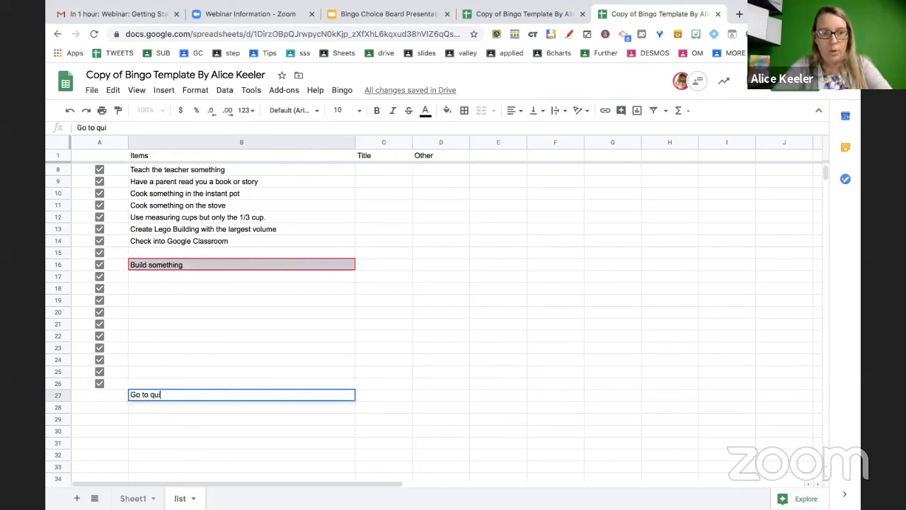
pyautogui.write('zizz.com and ch')
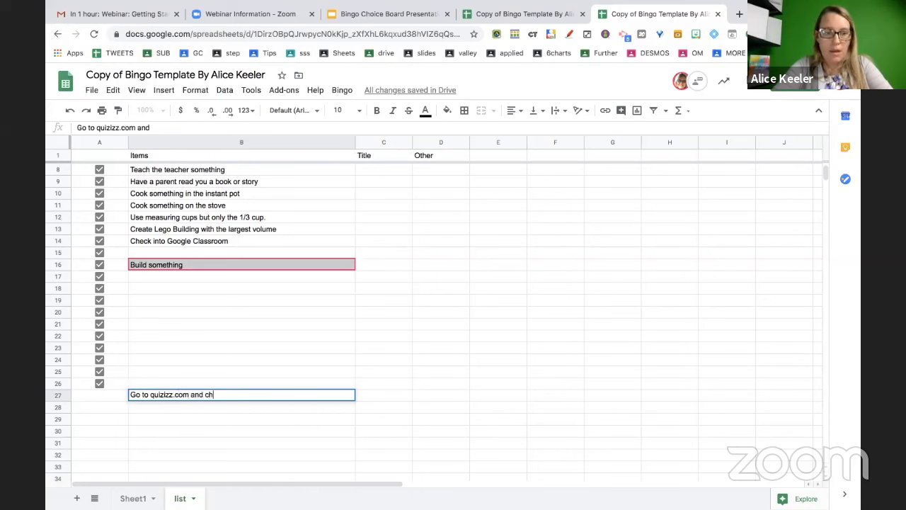
pyautogui.write('oose self pace')
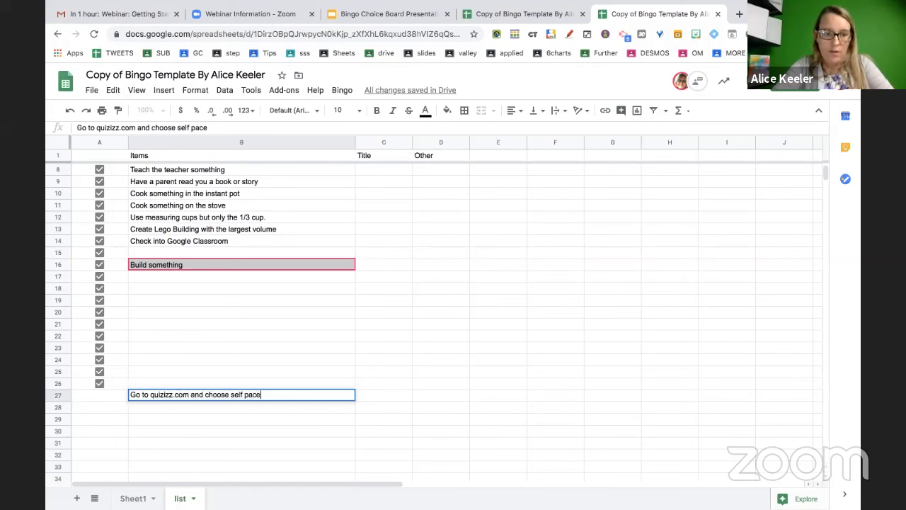
pyautogui.write('d mode for a q')
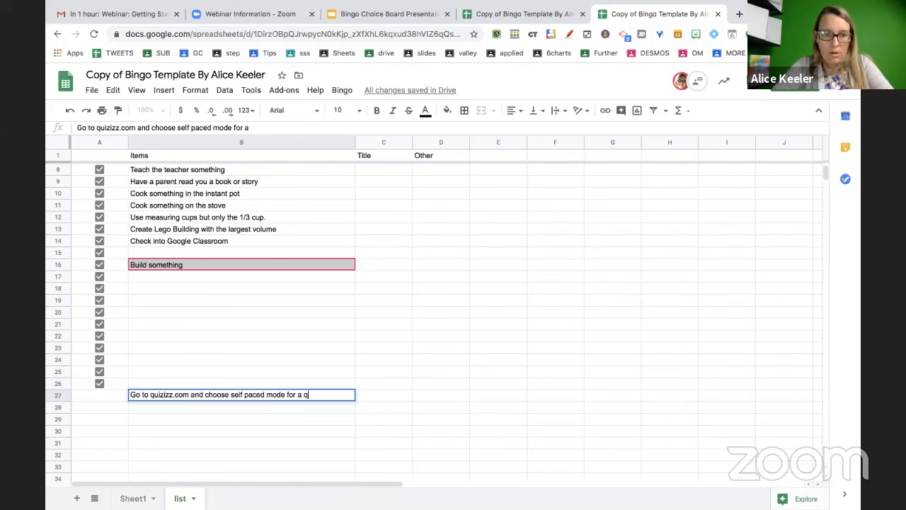
pyautogui.write('uiz')
pyautogui.press('Return')
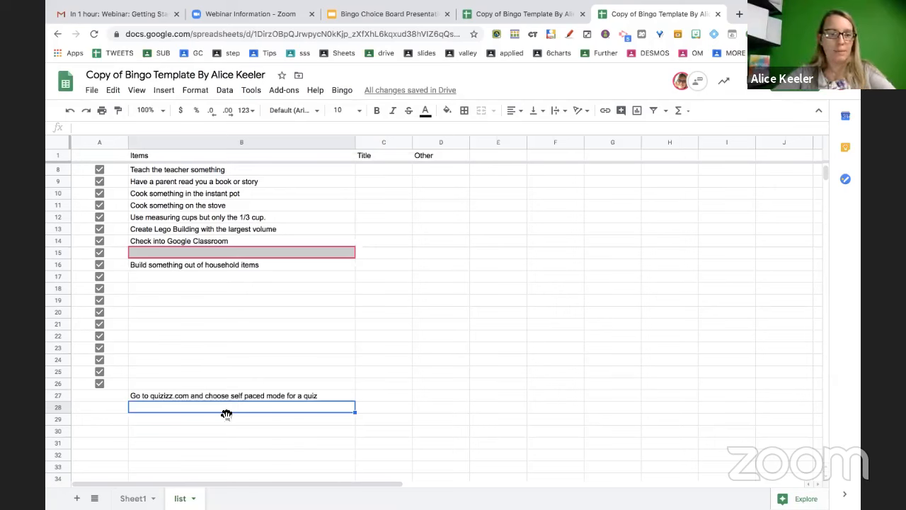
pyautogui.scroll(2, 241, 316)
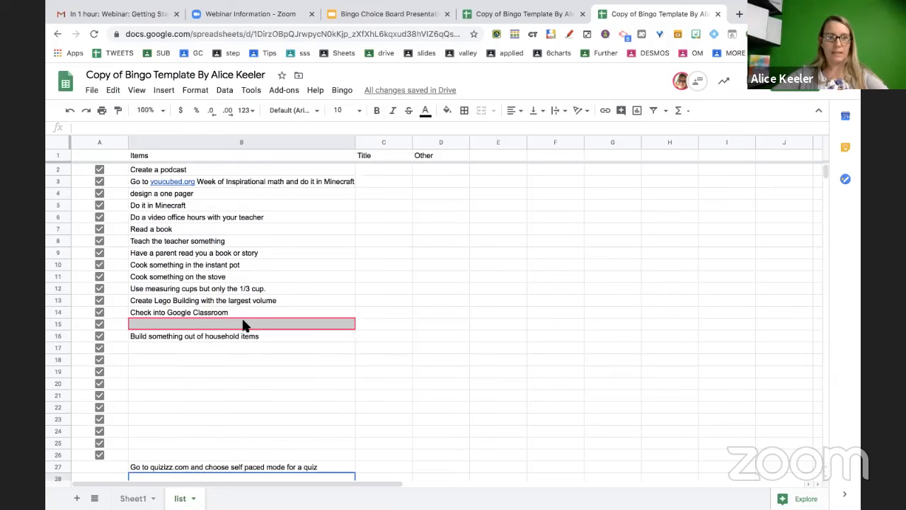
pyautogui.scroll(-1, 241, 326)
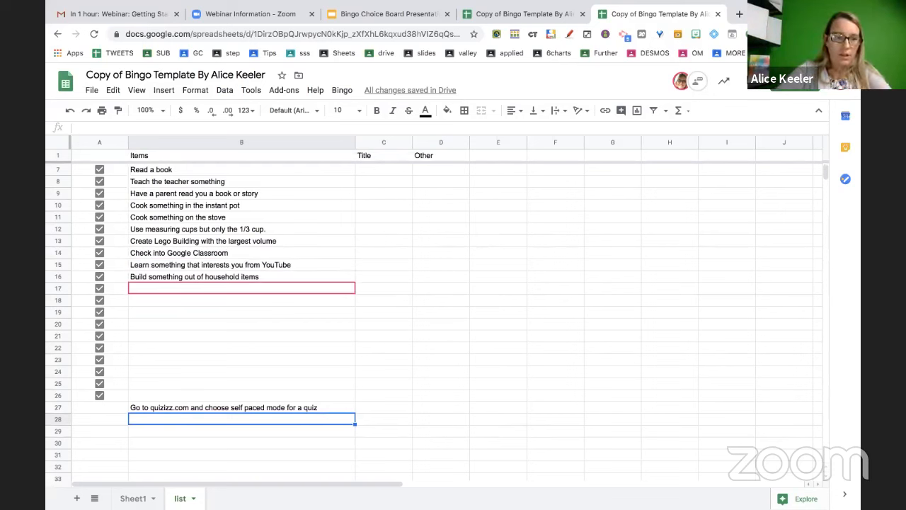
# Add 'Take the Kahoot Challenge' and 'Participate in a Kahoot Live Session over Video Conference' in B28–B29
pyautogui.write('Take the ')
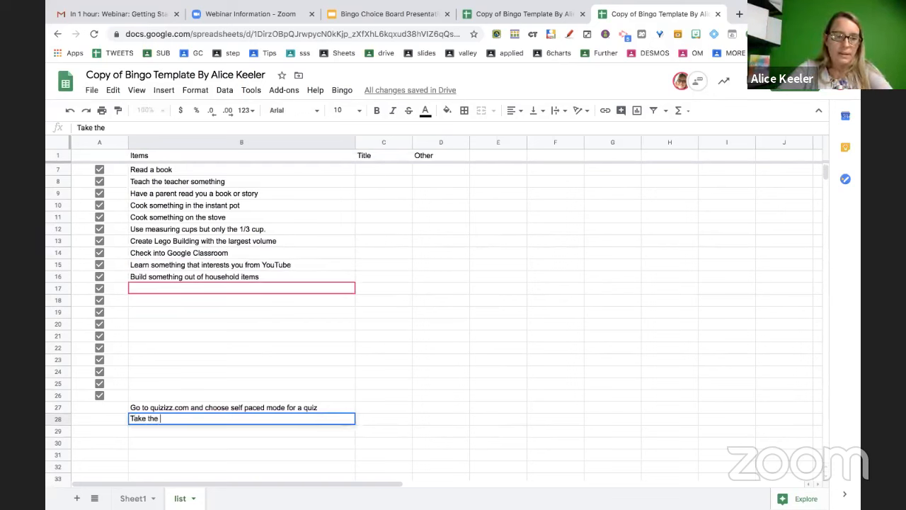
pyautogui.write('Kahoot Chgal')
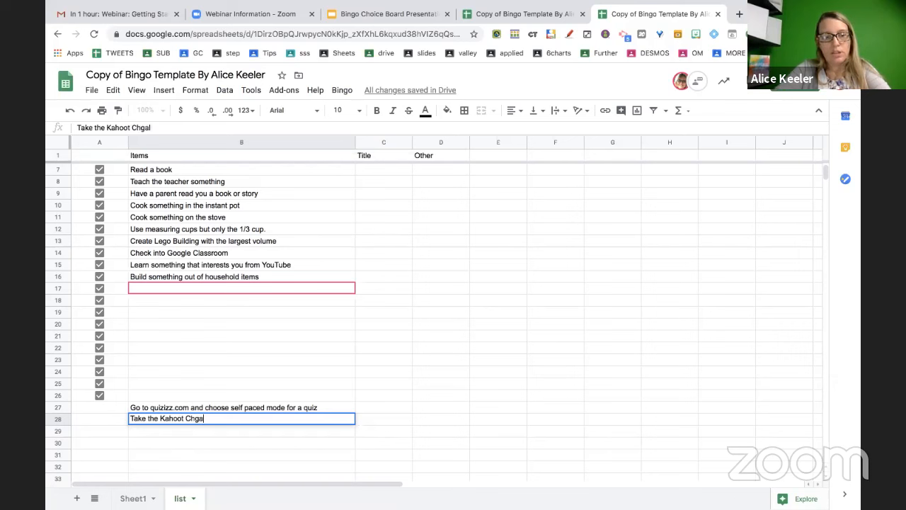
pyautogui.press('BackSpace')
pyautogui.write('all')
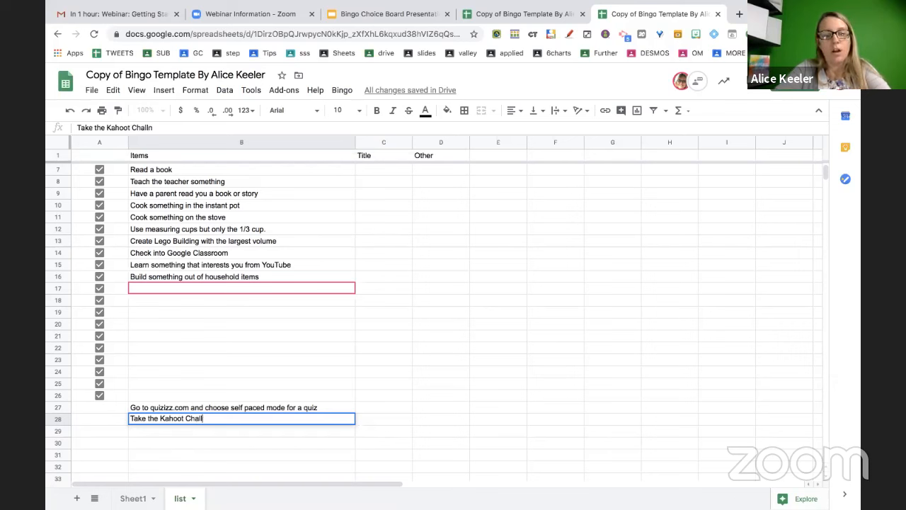
pyautogui.write('enge')
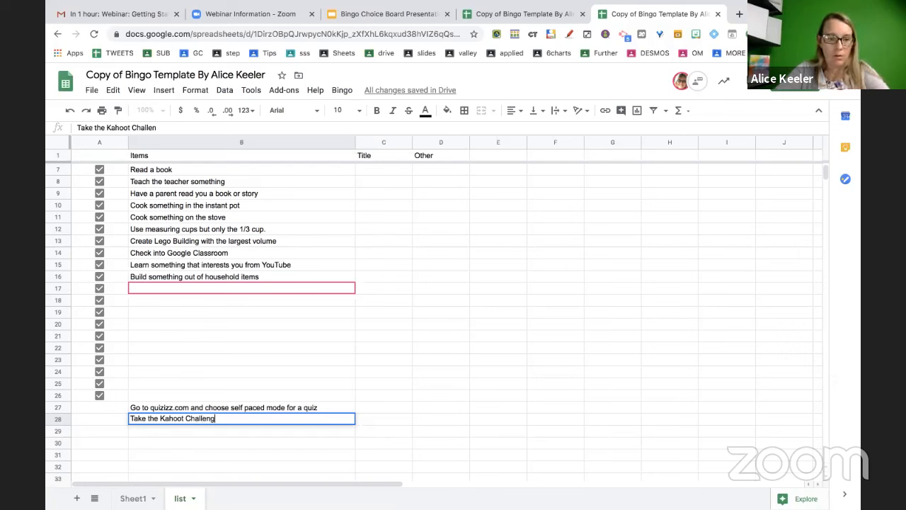
pyautogui.press('Return')
pyautogui.write('Participate i')
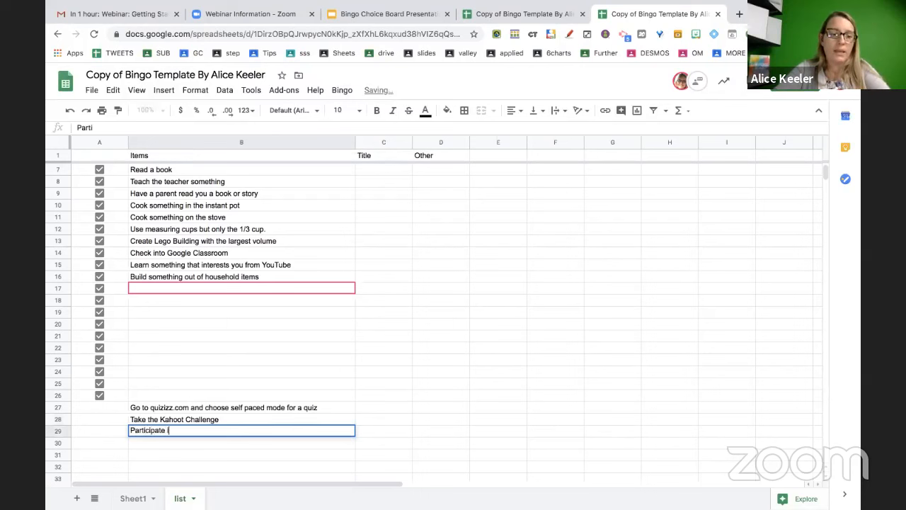
pyautogui.write('n a Kahoot Liv')
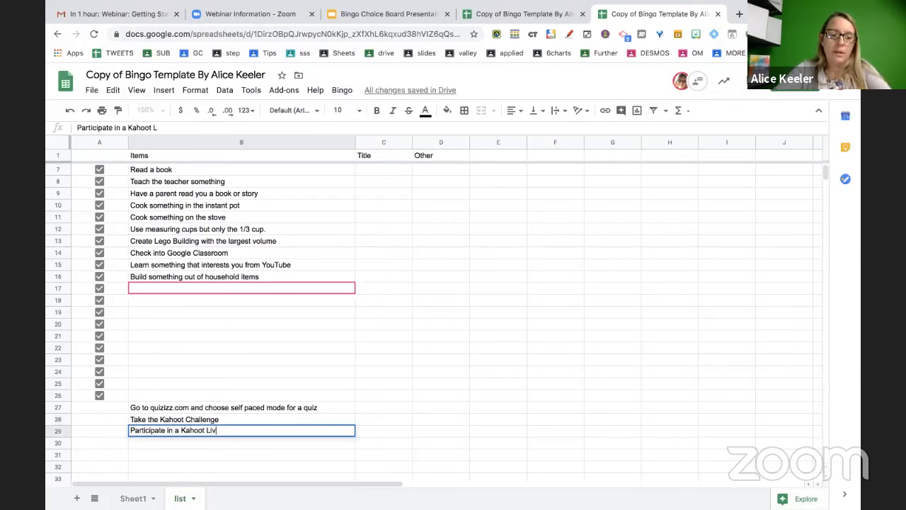
pyautogui.write('e Session over ')
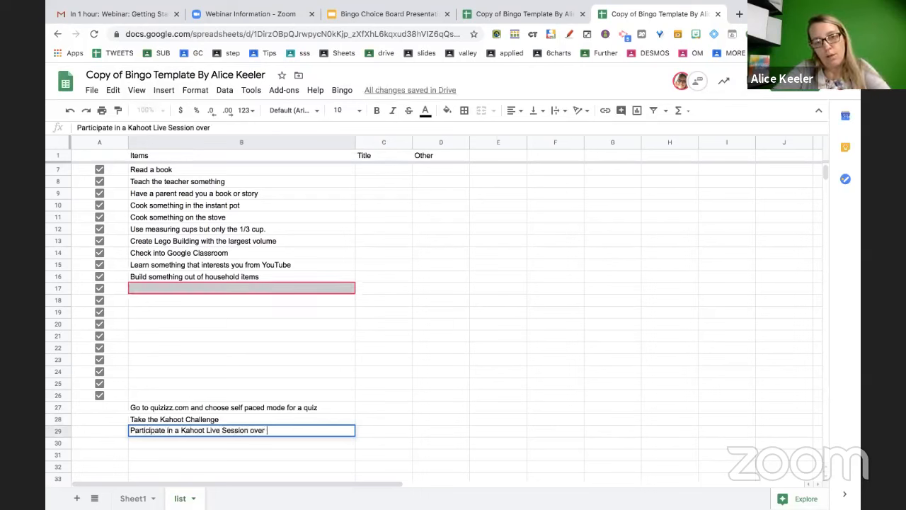
pyautogui.write('Video Conference')
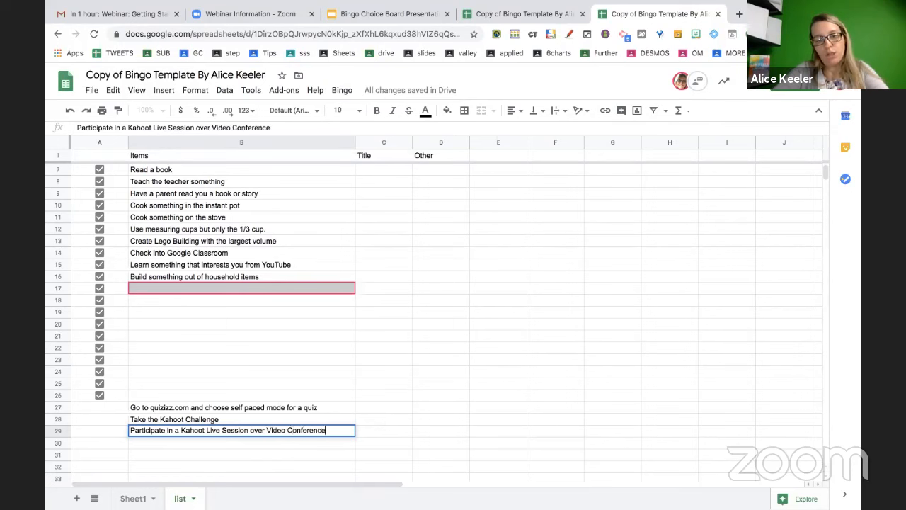
pyautogui.press('Return')
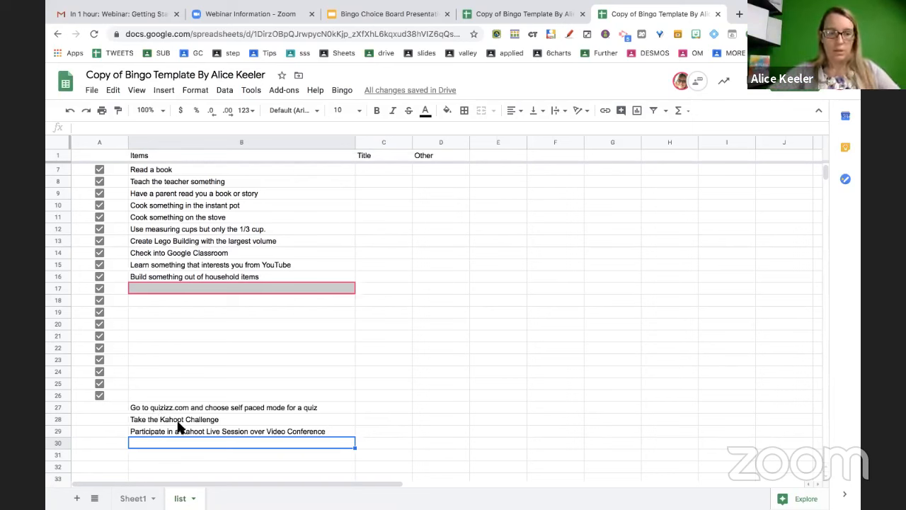
# Enter two activities: B24 on creating a choice board at alicekeeler.com/bingo, B30 on making a word search
pyautogui.click(199, 371)
pyautogui.write('Student')
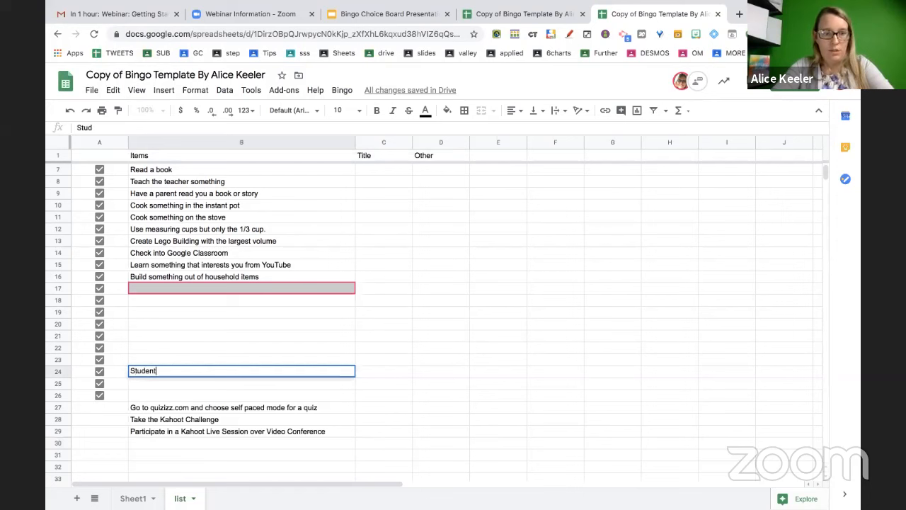
pyautogui.write('s use alicekeel')
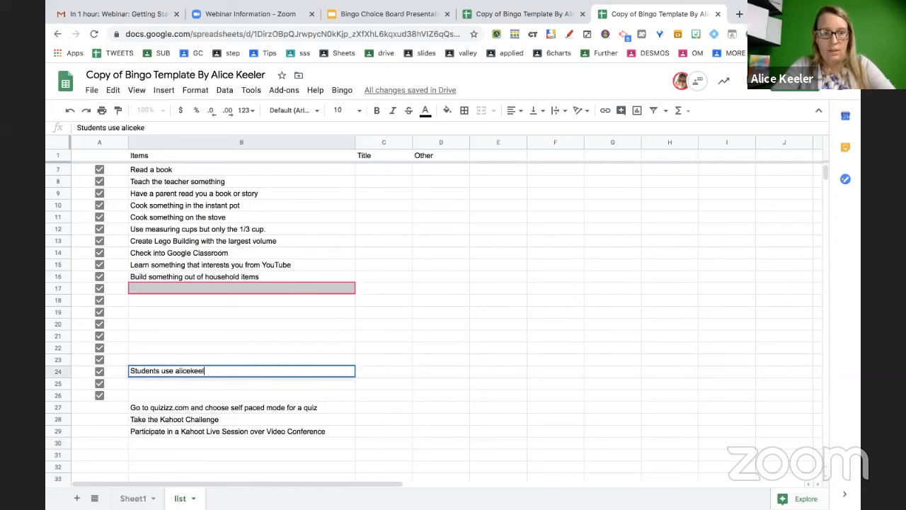
pyautogui.write('er.com/bingo a')
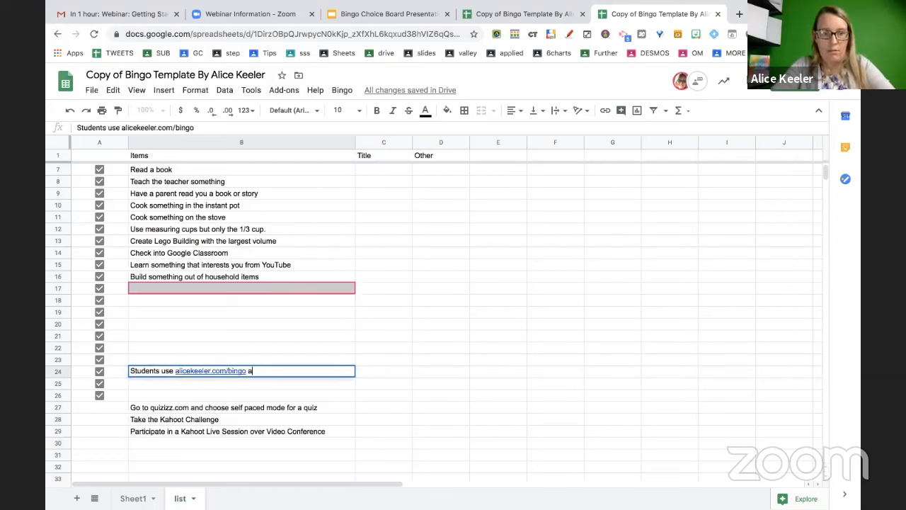
pyautogui.write('nd create their own ch')
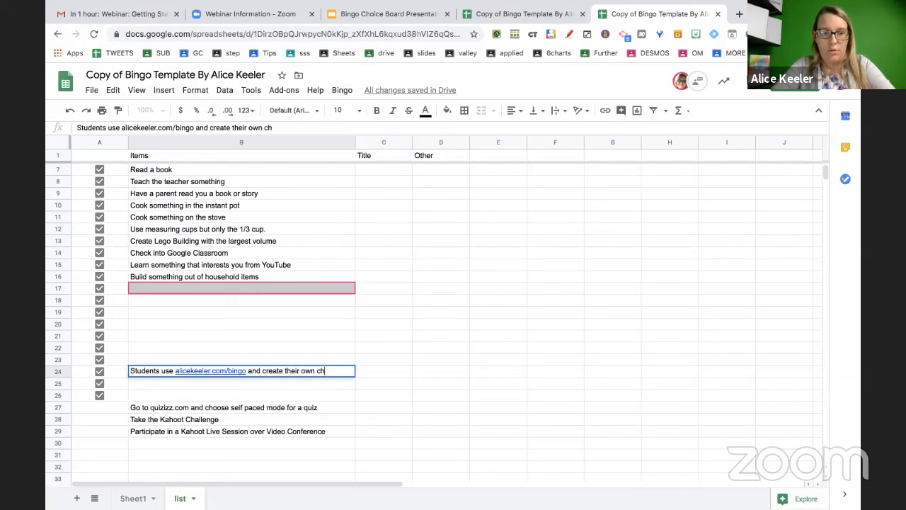
pyautogui.write('oice board')
pyautogui.press('Return')
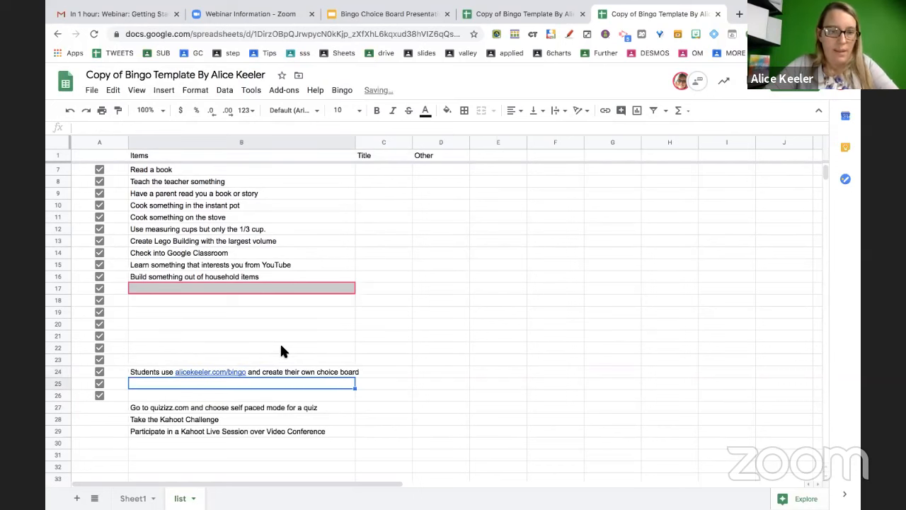
pyautogui.click(192, 442)
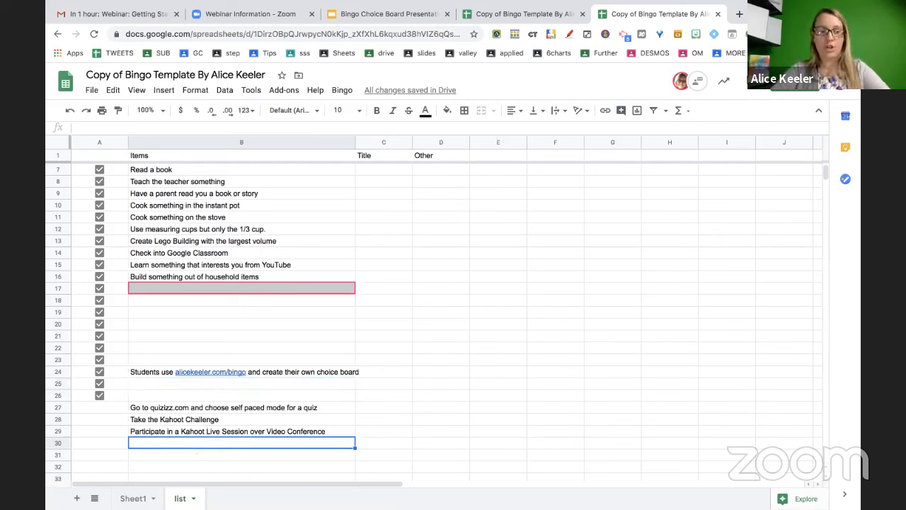
pyautogui.write('al')
pyautogui.press('BackSpace')
pyautogui.write('Use a')
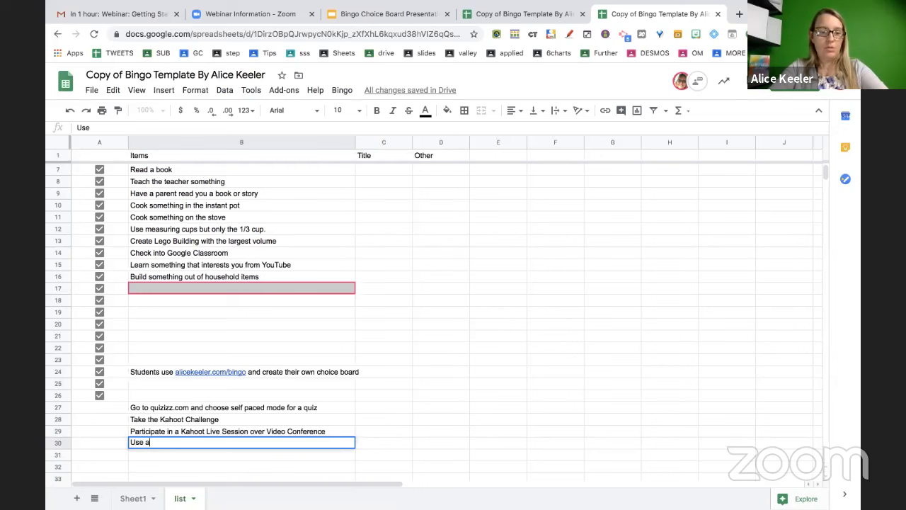
pyautogui.write('licekeeler.com/')
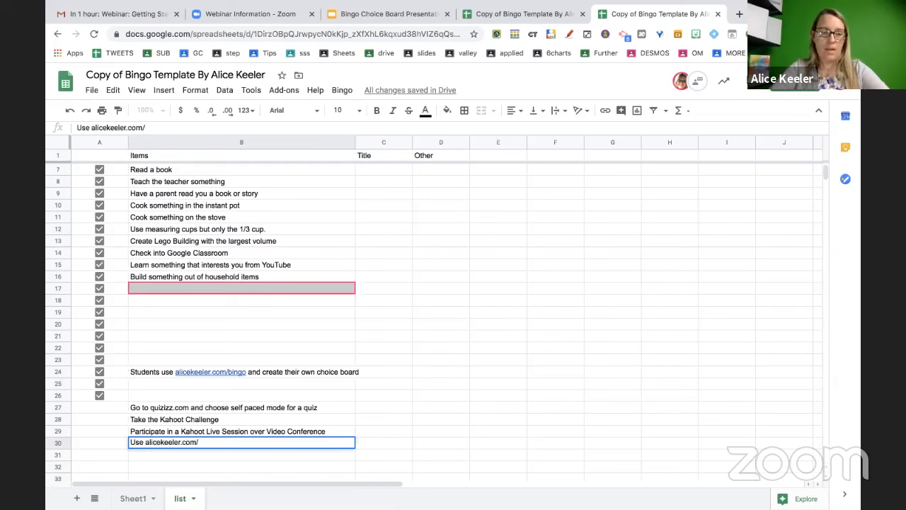
pyautogui.write('wordsearch')
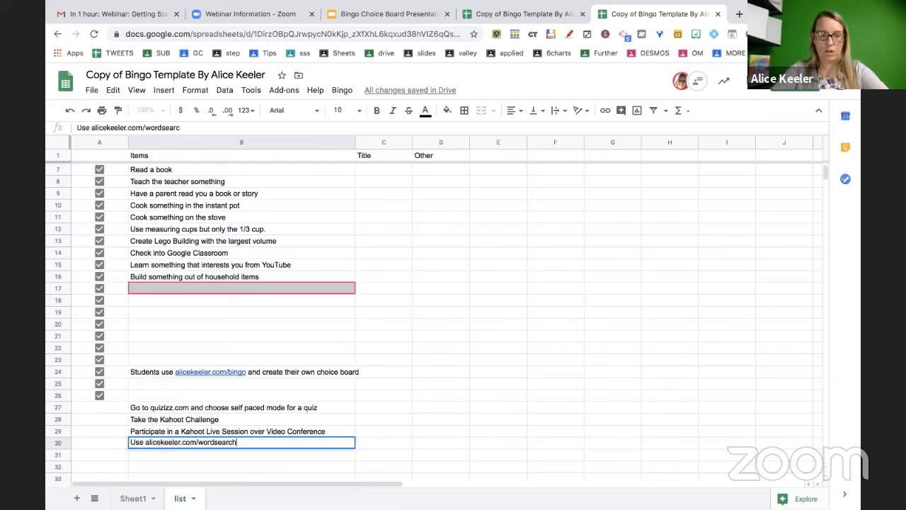
pyautogui.write(' to make a word ')
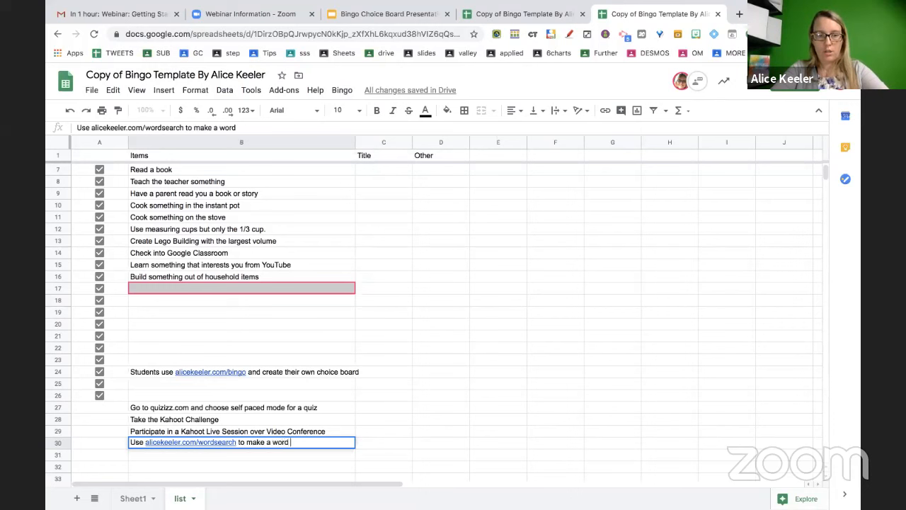
pyautogui.write('search.')
pyautogui.press('Return')
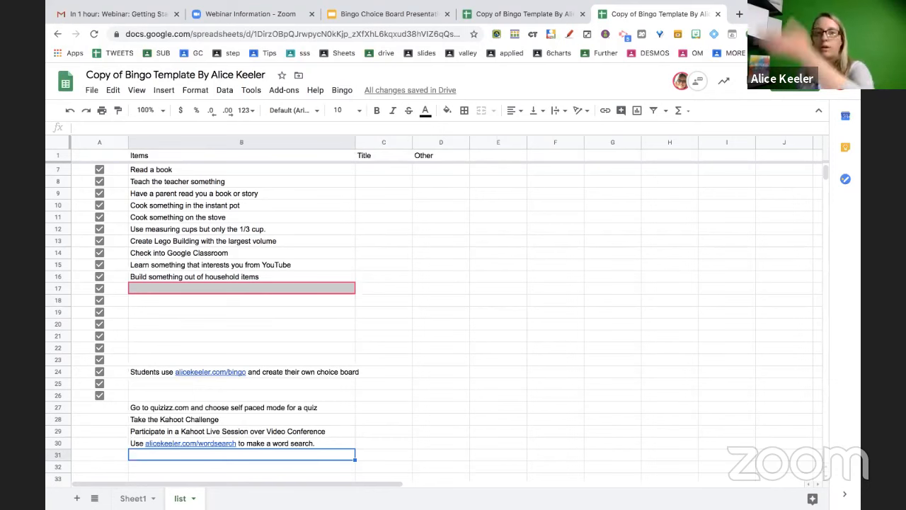
# Enter 'Practice typing at nitrotype.com' in cell B25
pyautogui.click(284, 89)
pyautogui.moveTo(342, 91)
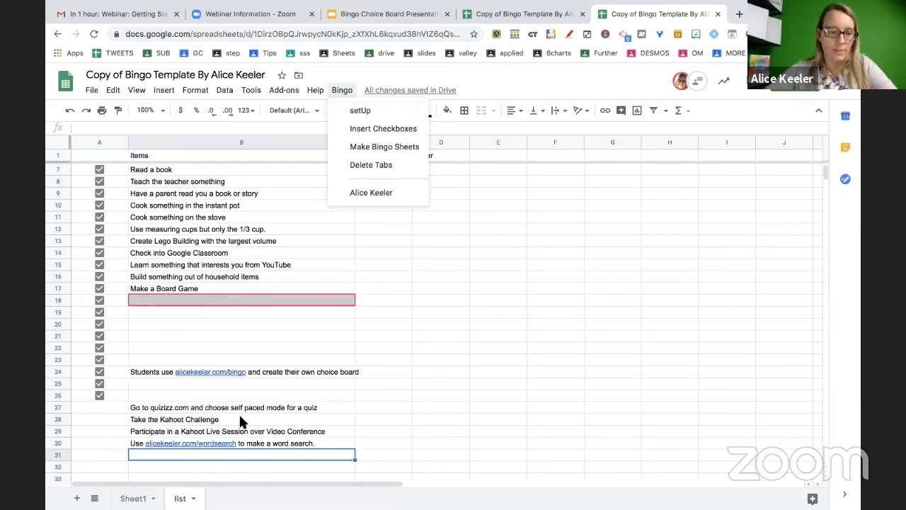
pyautogui.scroll(-1, 211, 451)
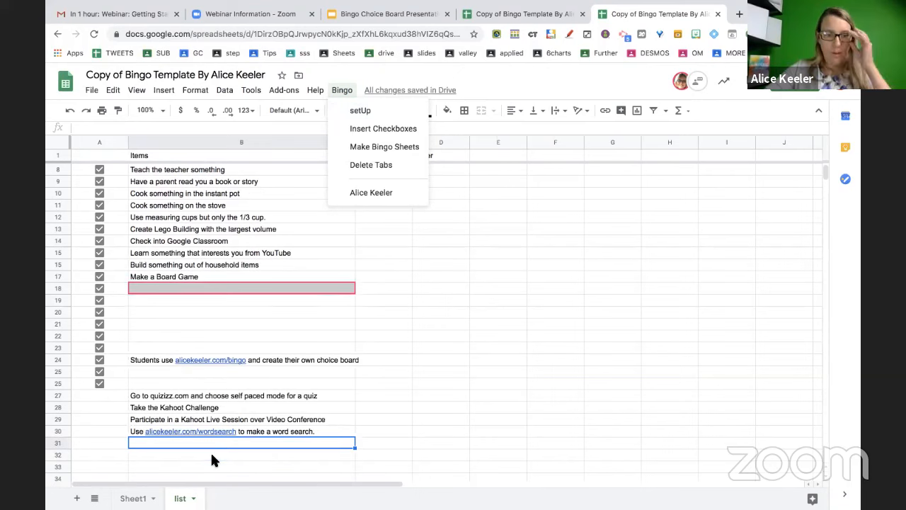
pyautogui.click(412, 366)
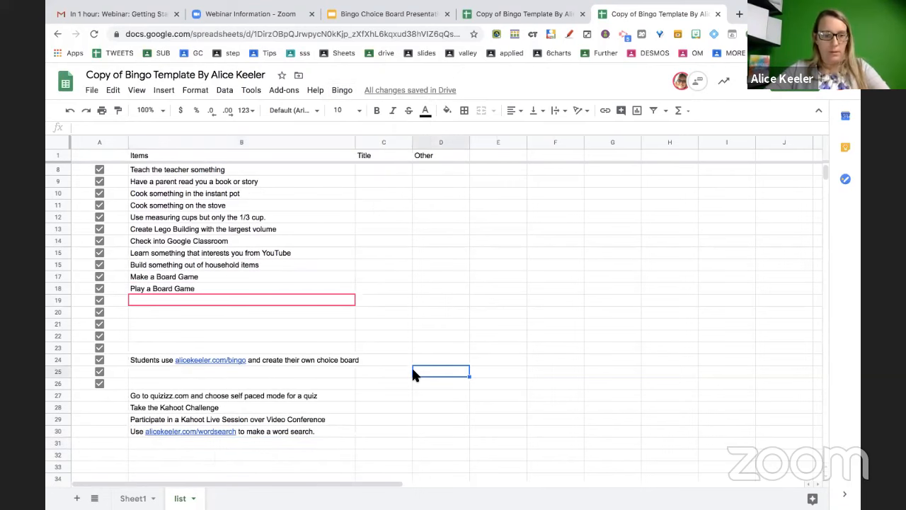
pyautogui.click(316, 373)
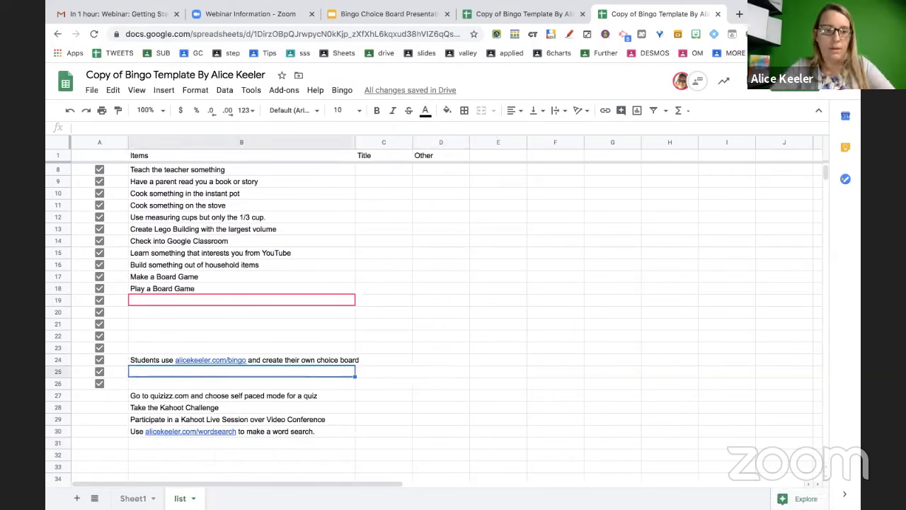
pyautogui.write('Learn h')
pyautogui.press('BackSpace')
pyautogui.press('BackSpace')
pyautogui.press('BackSpace')
pyautogui.press('BackSpace')
pyautogui.press('BackSpace')
pyautogui.press('BackSpace')
pyautogui.press('BackSpace')
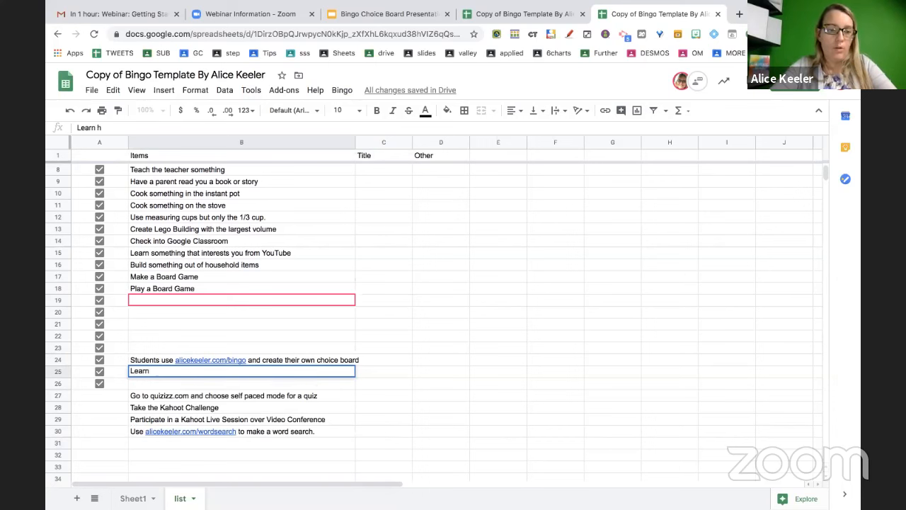
pyautogui.write('Practice typing at')
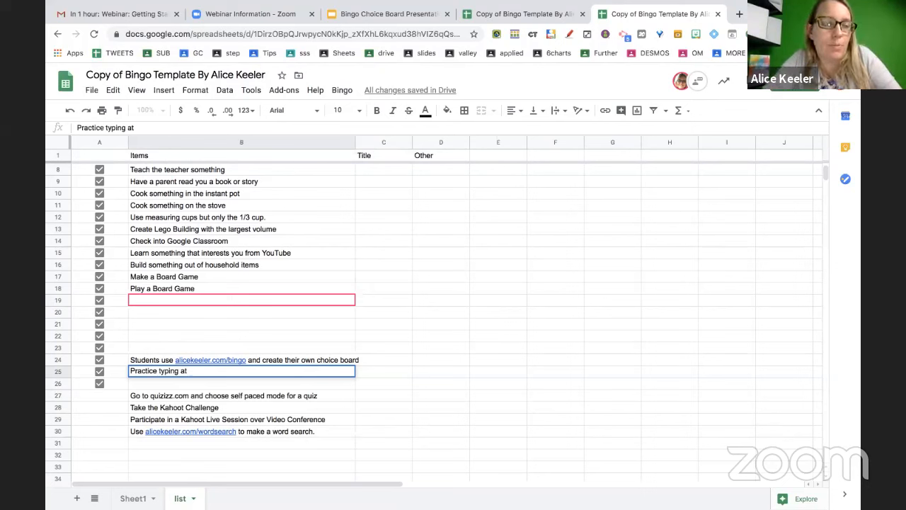
pyautogui.write('nitrot')
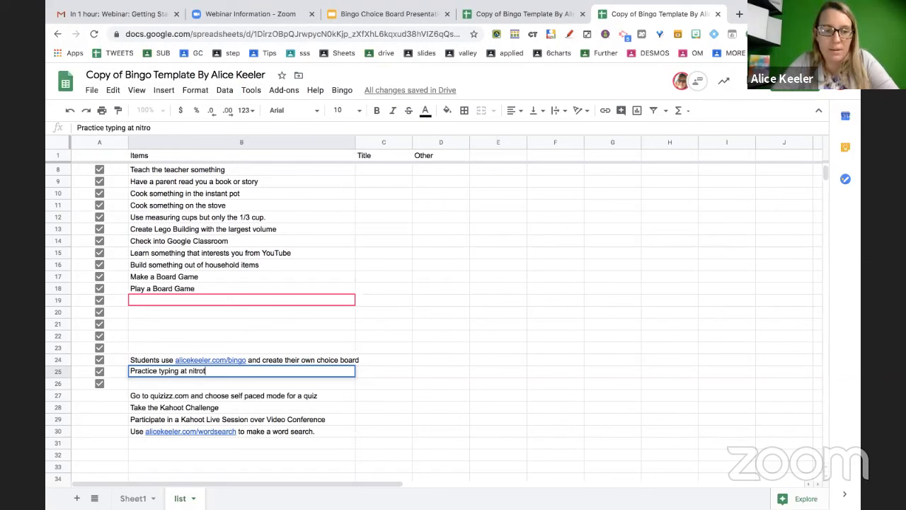
pyautogui.write('ype.com')
pyautogui.press('Return')
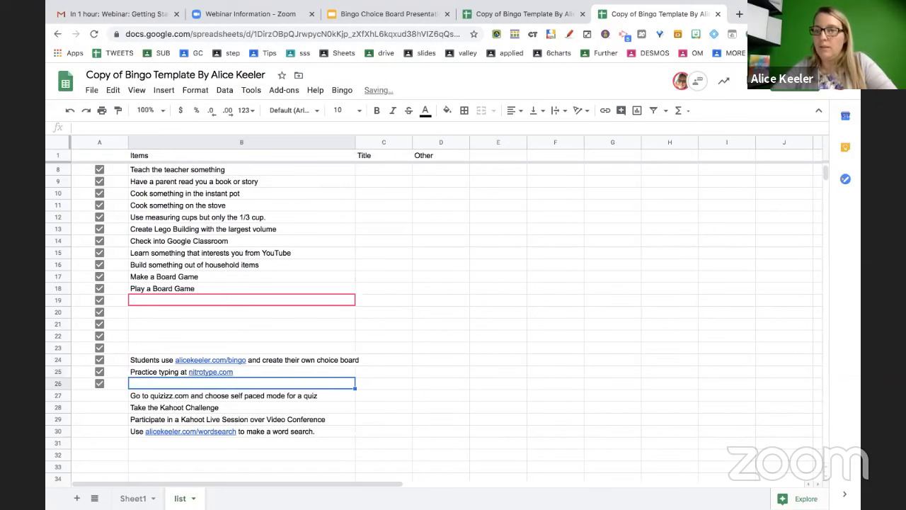
# Add 'Create a Survey' in B22 and open a new blank browser tab
pyautogui.click(156, 333)
pyautogui.write('C')
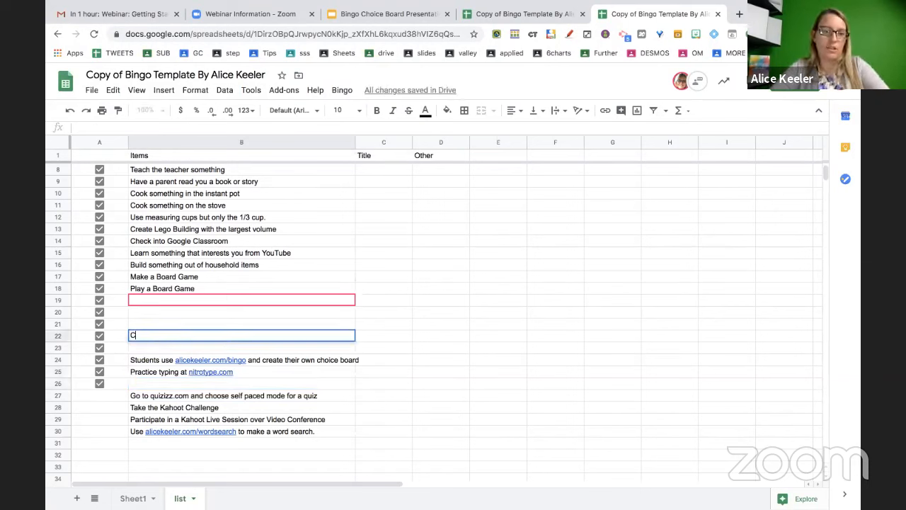
pyautogui.write('reate a Survey')
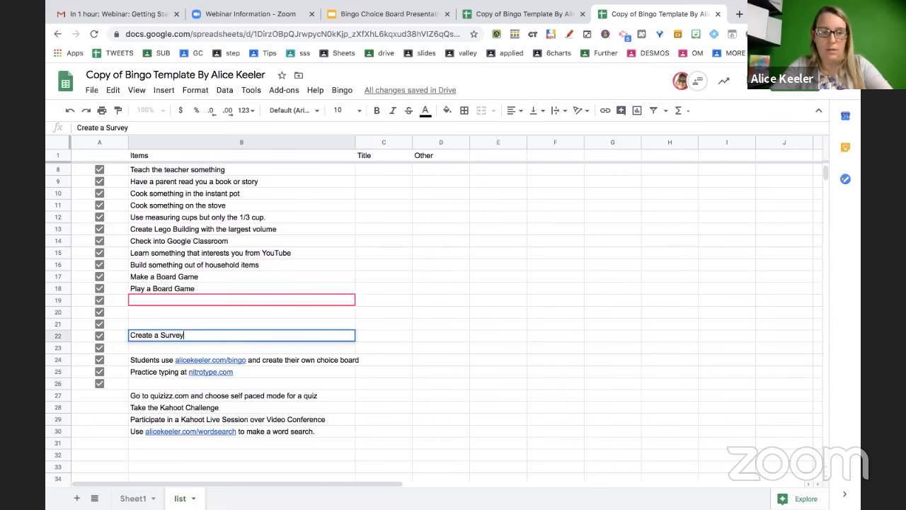
pyautogui.press('Return')
pyautogui.hotkey('ctrl', 't')
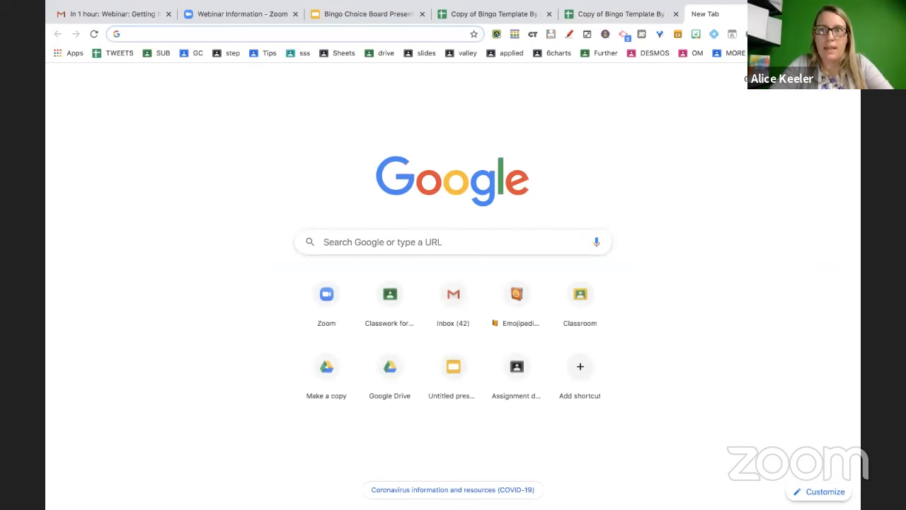
# Search Google for NYT What's Going On in This Graph and open the column page
pyautogui.write('t')
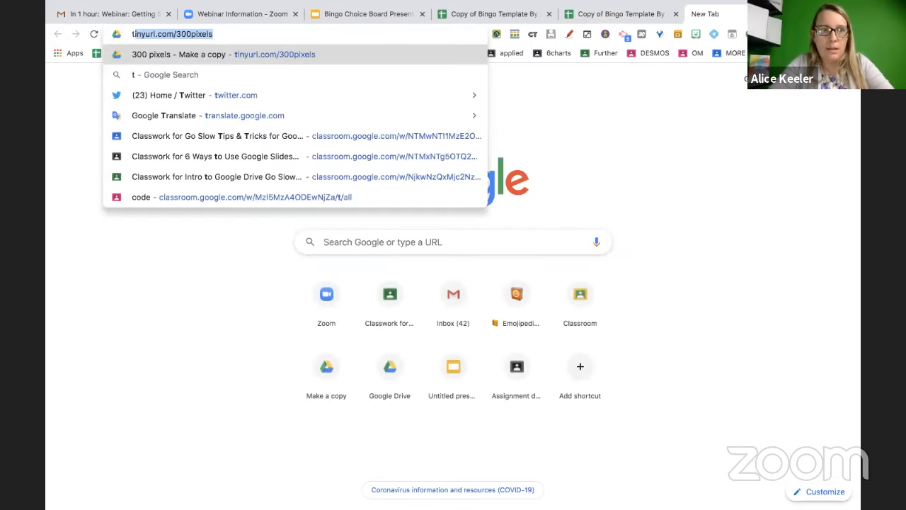
pyautogui.press('BackSpace')
pyautogui.press('BackSpace')
pyautogui.write('new yor')
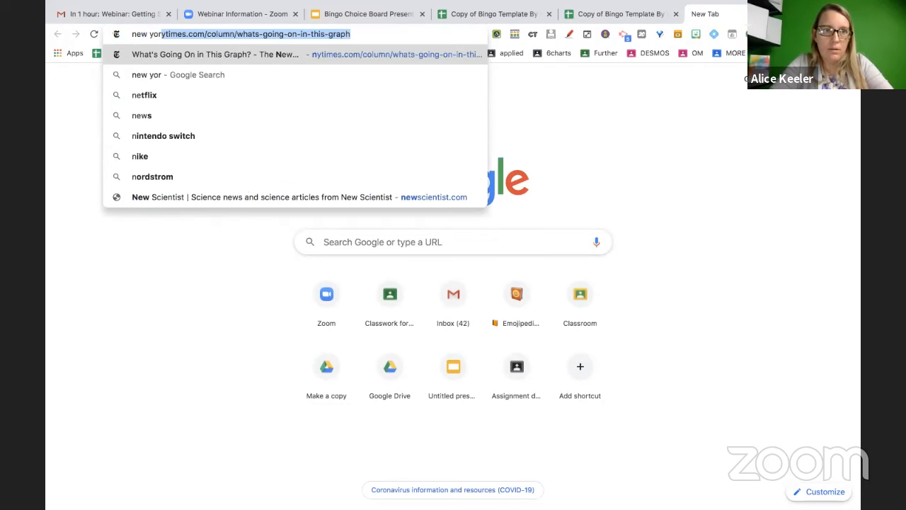
pyautogui.write('k times what ')
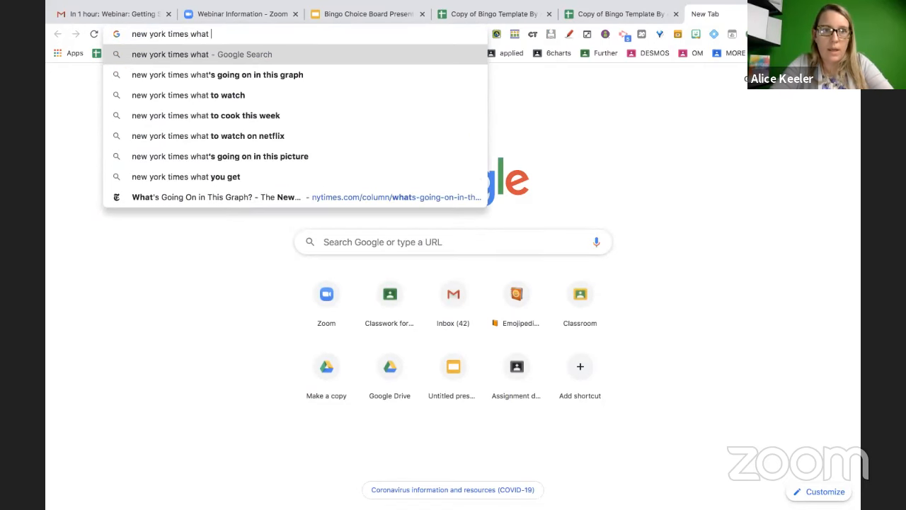
pyautogui.write('is')
pyautogui.click(236, 74)
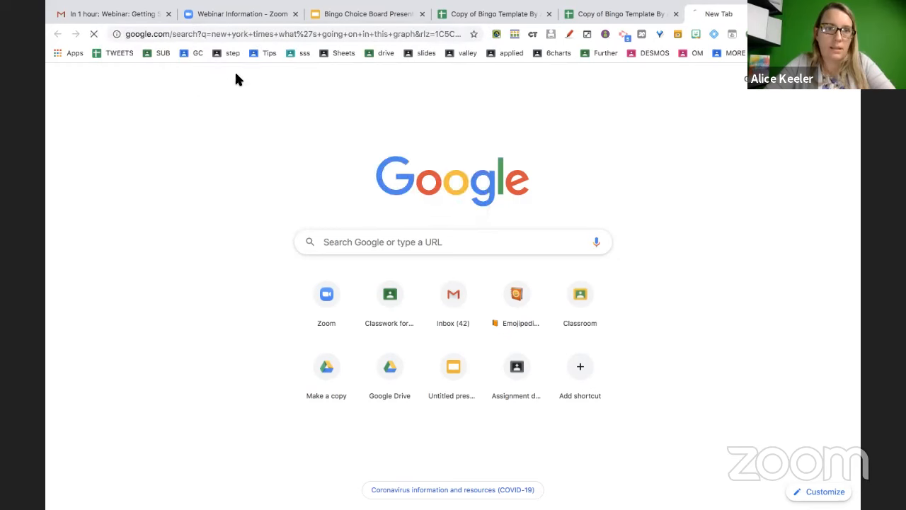
pyautogui.click(390, 214)
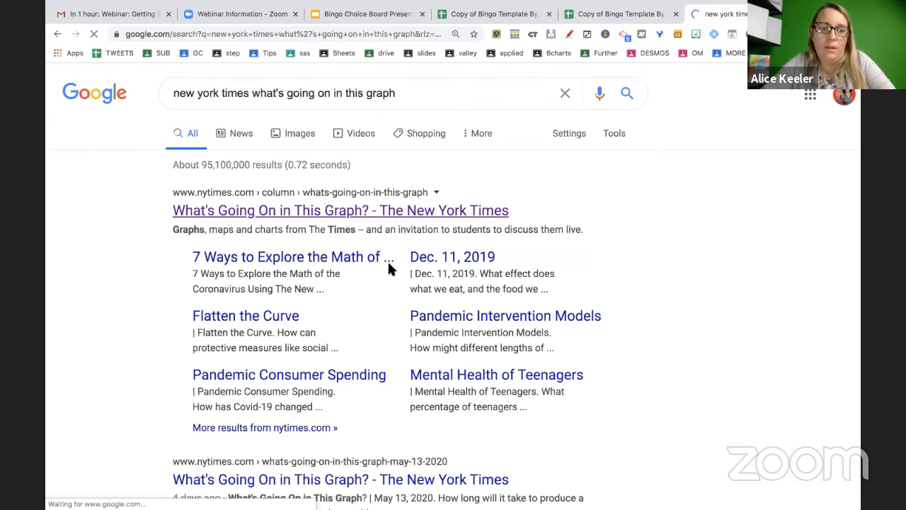
# Open the May 13, 2020 graph article, copy its URL, and close the tab
pyautogui.scroll(-3, 393, 337)
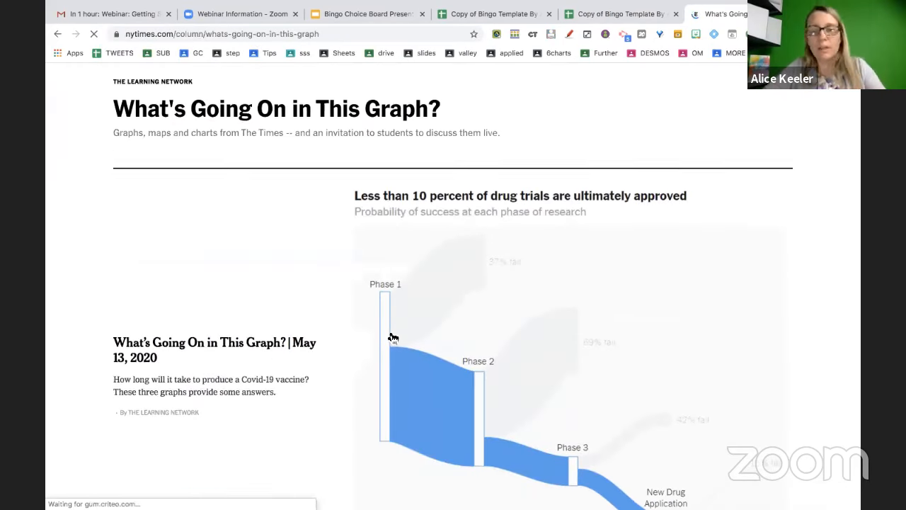
pyautogui.scroll(-3, 393, 338)
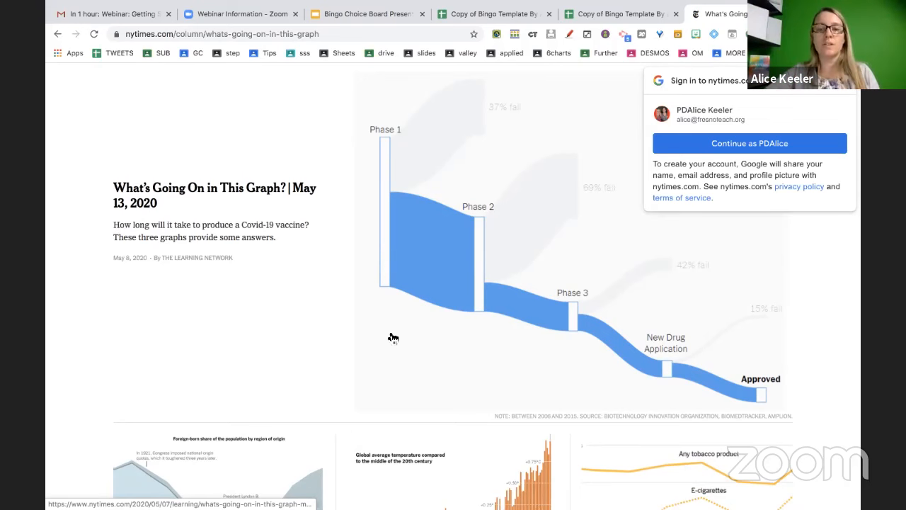
pyautogui.scroll(-3, 393, 337)
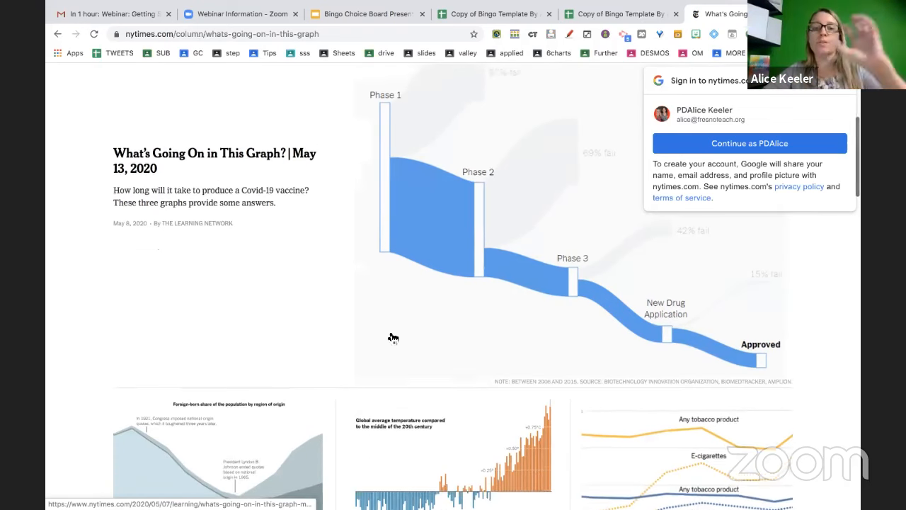
pyautogui.scroll(-5, 393, 337)
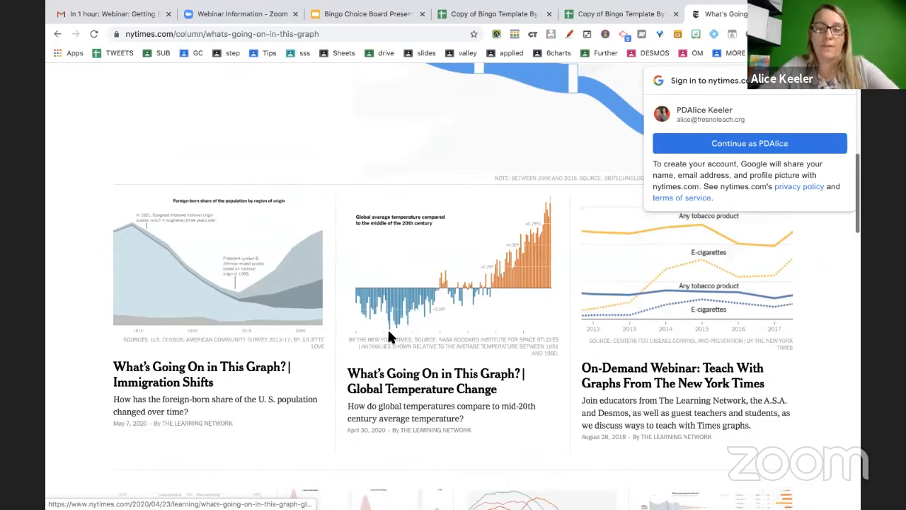
pyautogui.scroll(-2, 392, 337)
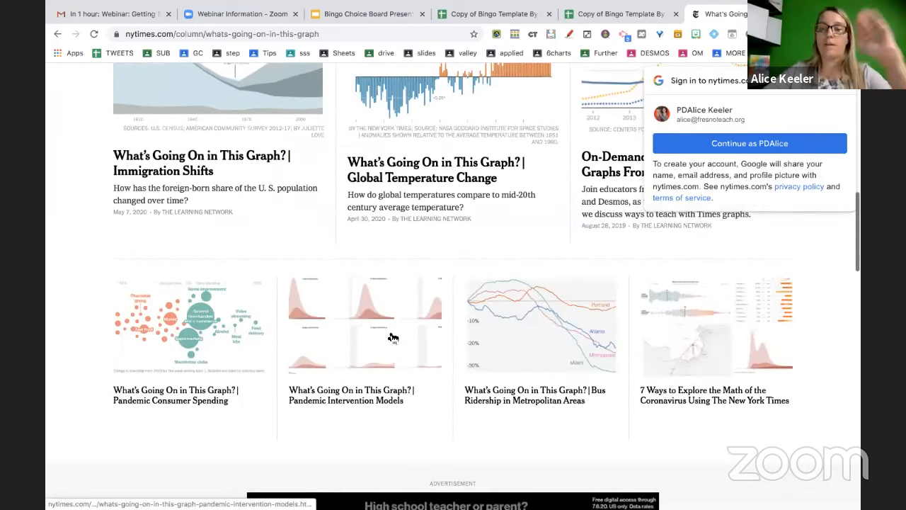
pyautogui.scroll(-1, 394, 335)
pyautogui.scroll(10, 389, 326)
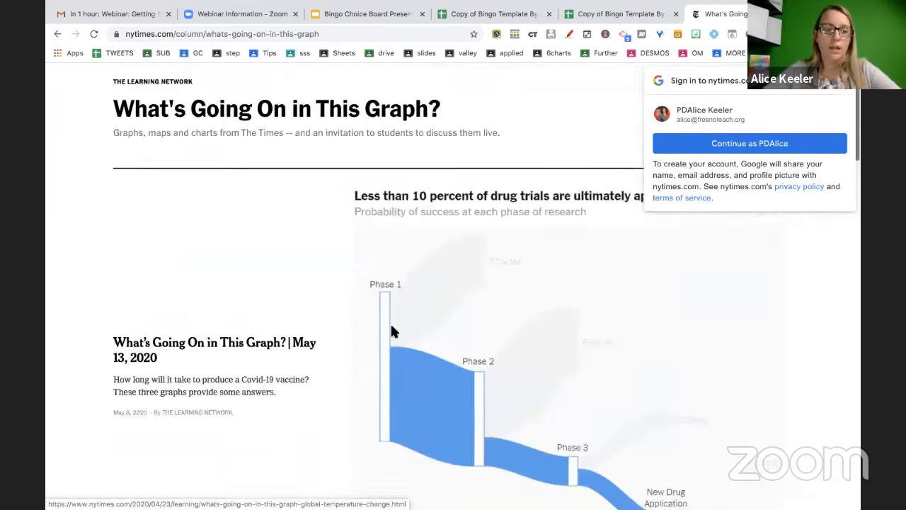
pyautogui.click(227, 441)
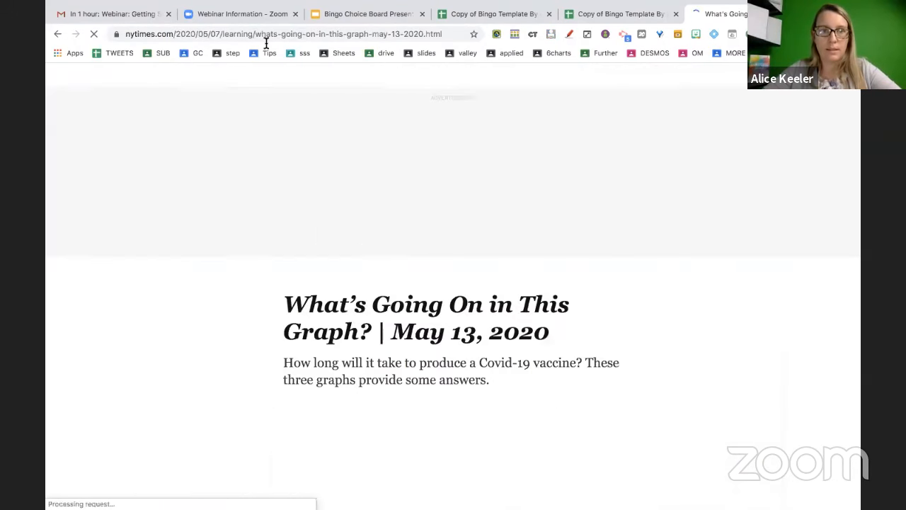
pyautogui.click(264, 35)
pyautogui.hotkey('ctrl', 'c')
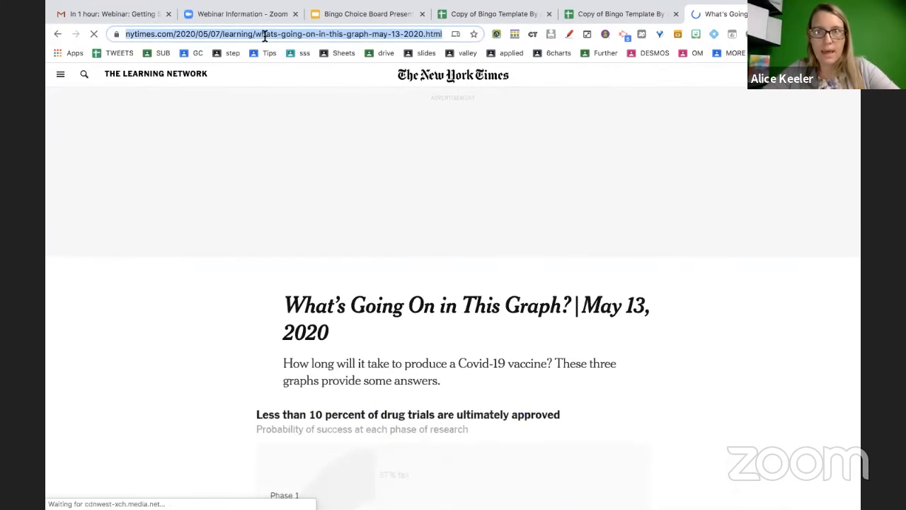
pyautogui.hotkey('ctrl', 'w')
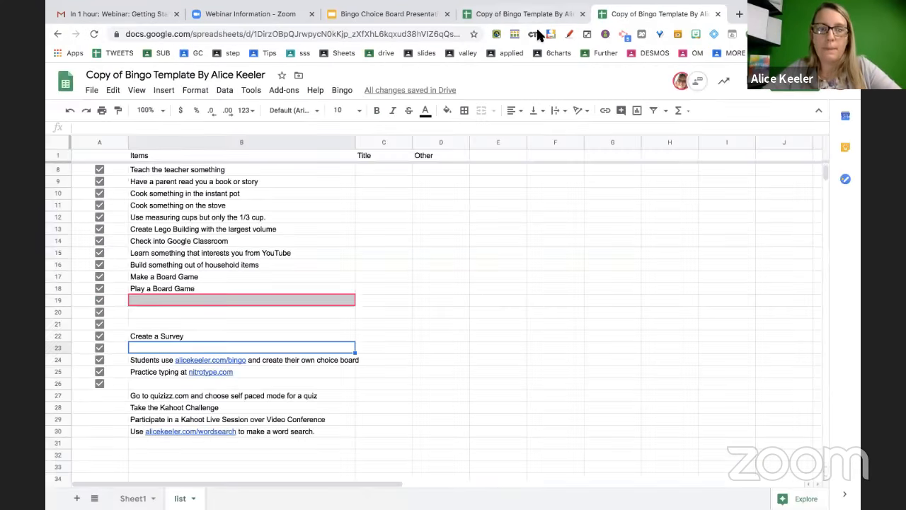
# Add the NYT graph-interpretation item with the pasted article link in B31, then select A27:A31
pyautogui.click(244, 300)
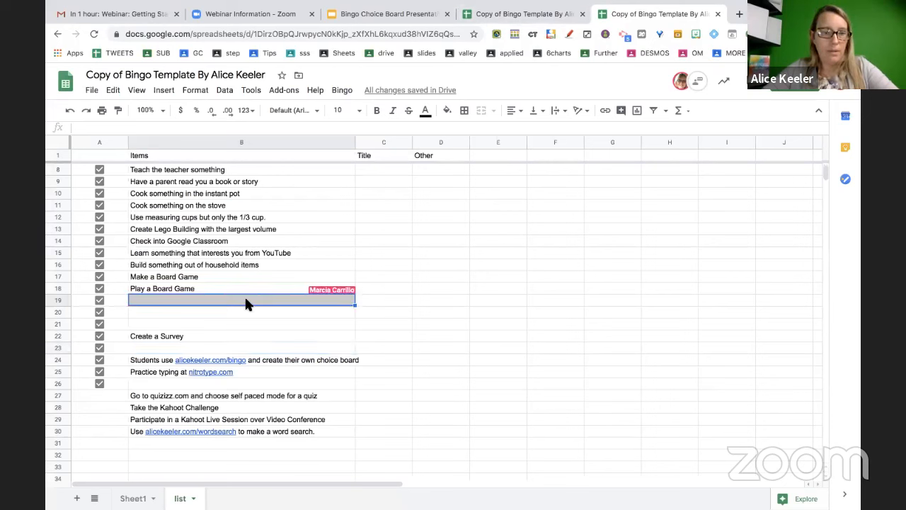
pyautogui.click(223, 347)
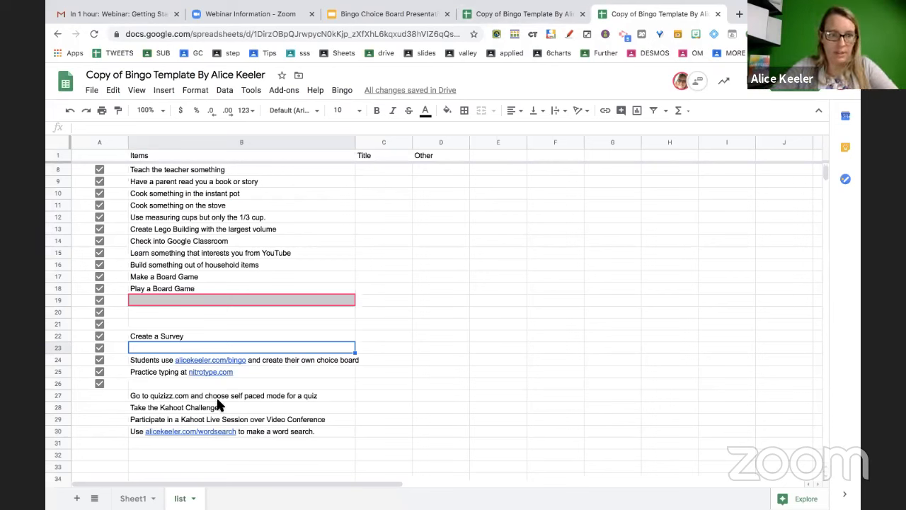
pyautogui.click(193, 442)
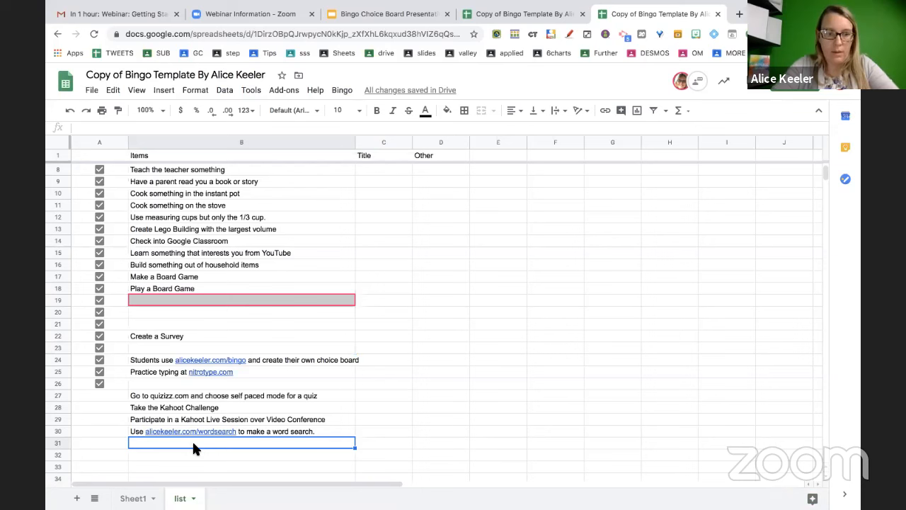
pyautogui.write('Go to N')
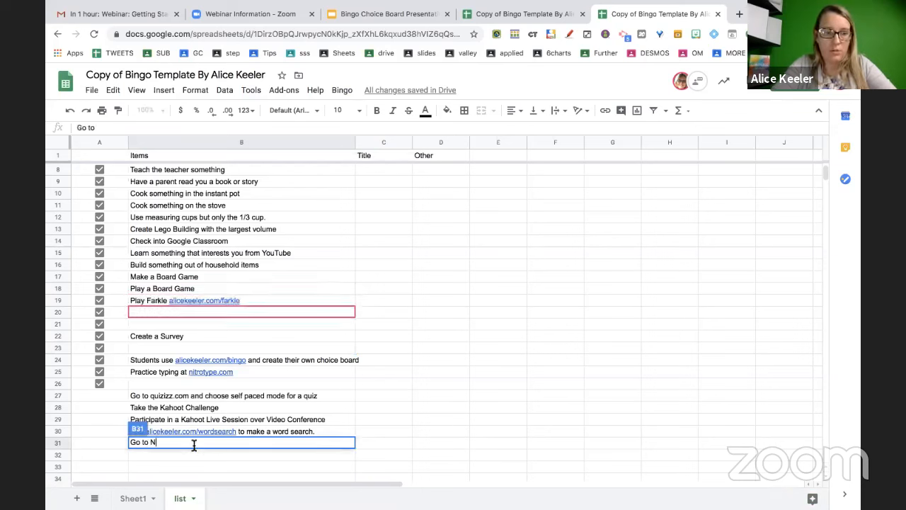
pyautogui.write('YT what is')
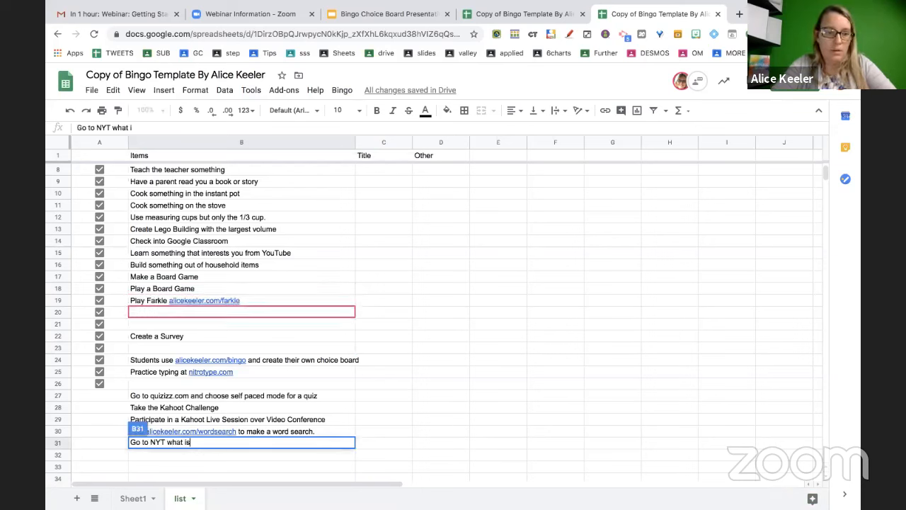
pyautogui.write(' going on in this g')
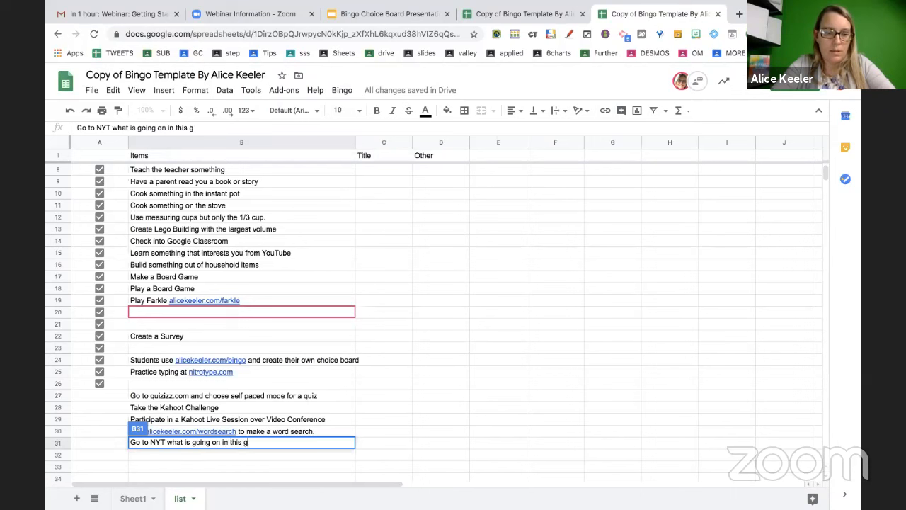
pyautogui.write('raph and')
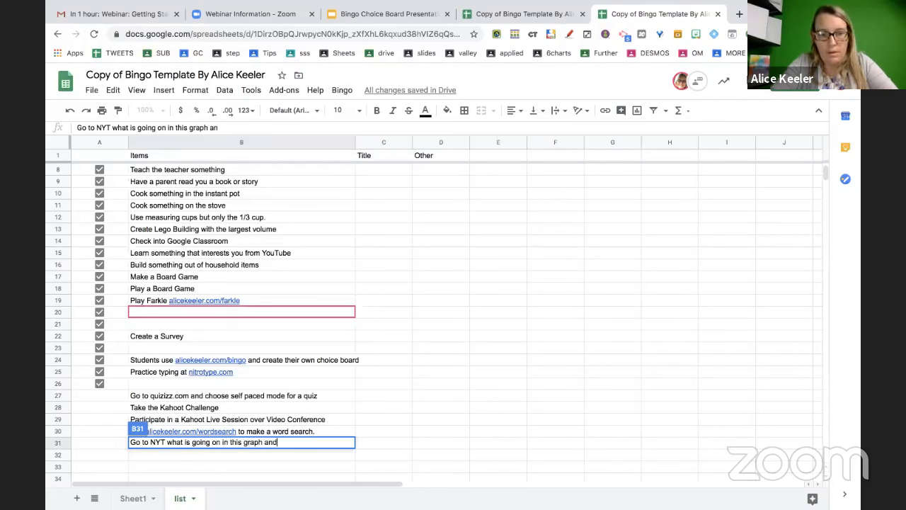
pyautogui.write(' interpret the ')
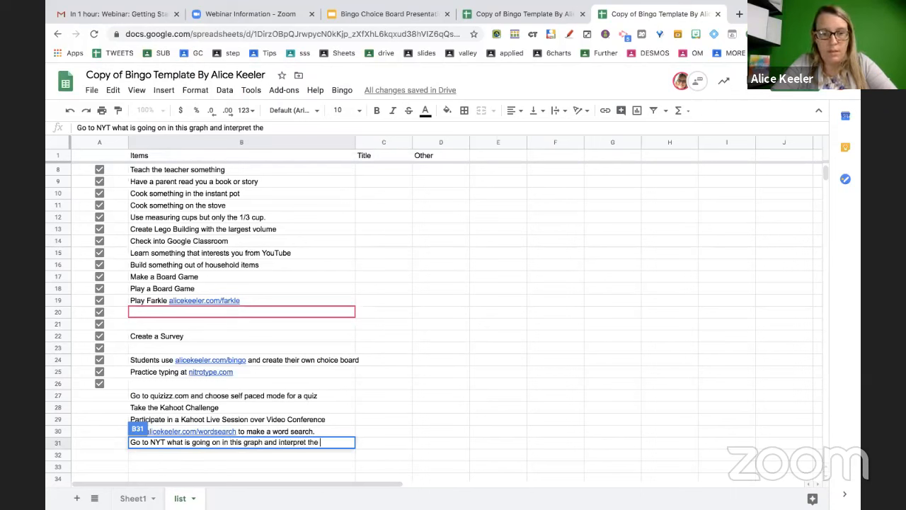
pyautogui.write('latest graph')
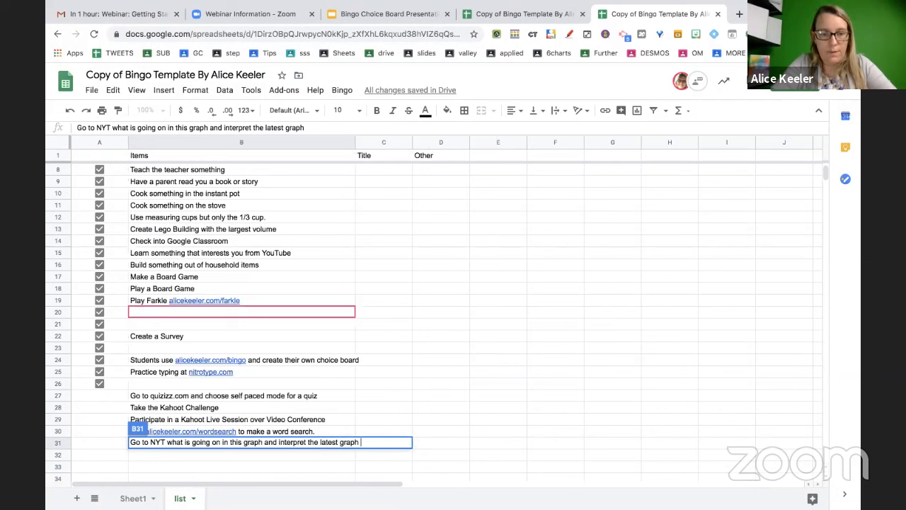
pyautogui.hotkey('ctrl', 'v')
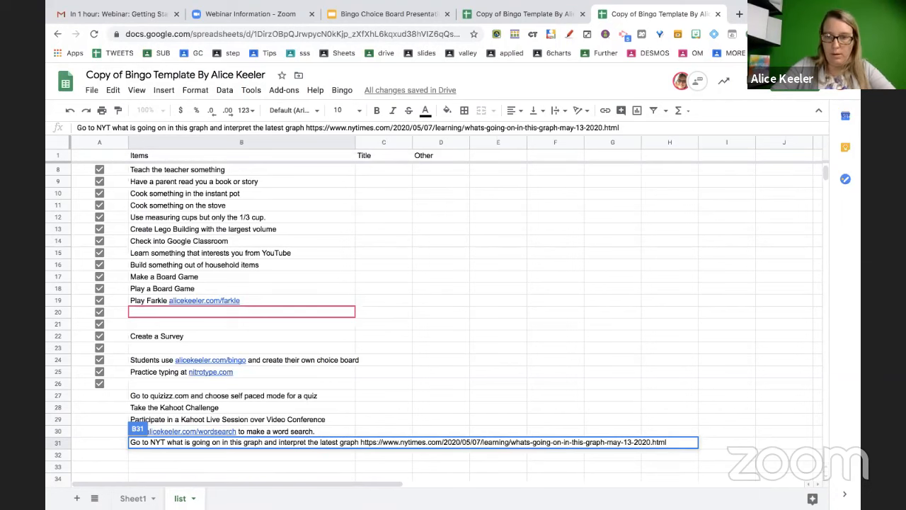
pyautogui.press('Return')
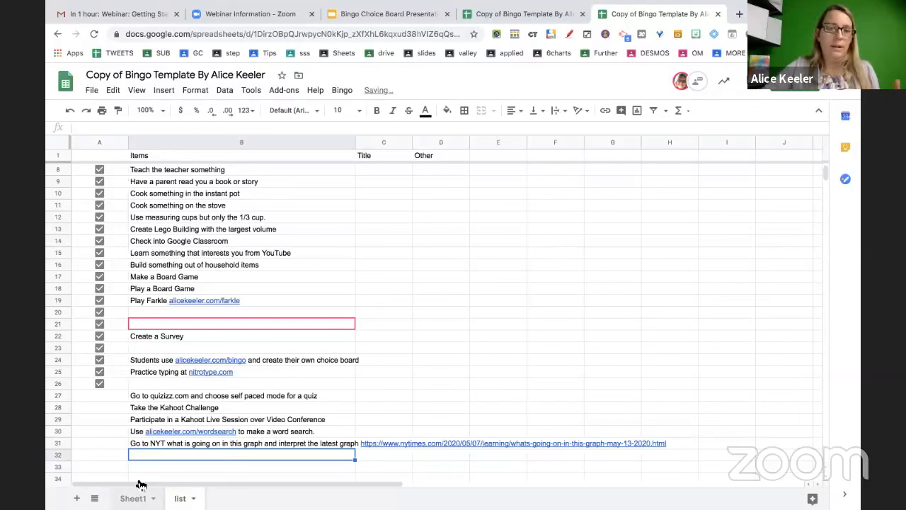
pyautogui.moveTo(113, 393); pyautogui.dragTo(112, 440)
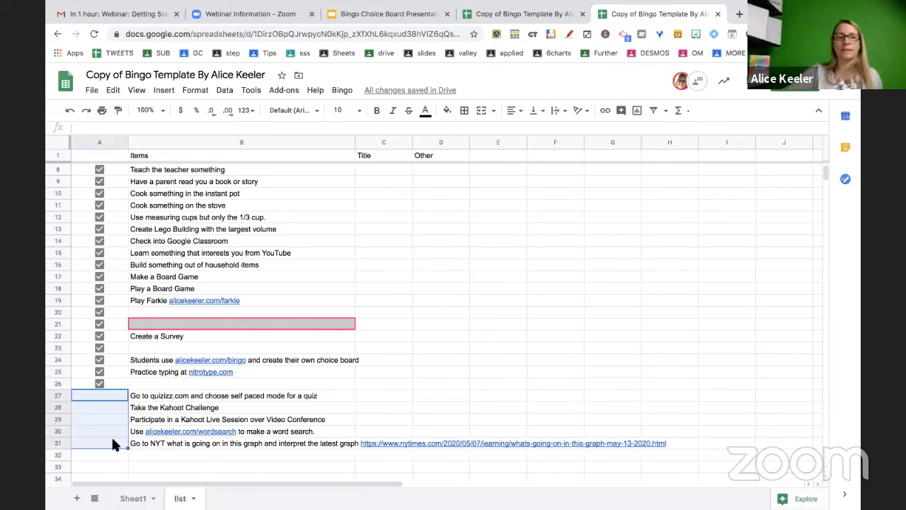
# Untick the checkboxes in rows 5, 3, 20 and 23 of the list
pyautogui.scroll(2, 201, 260)
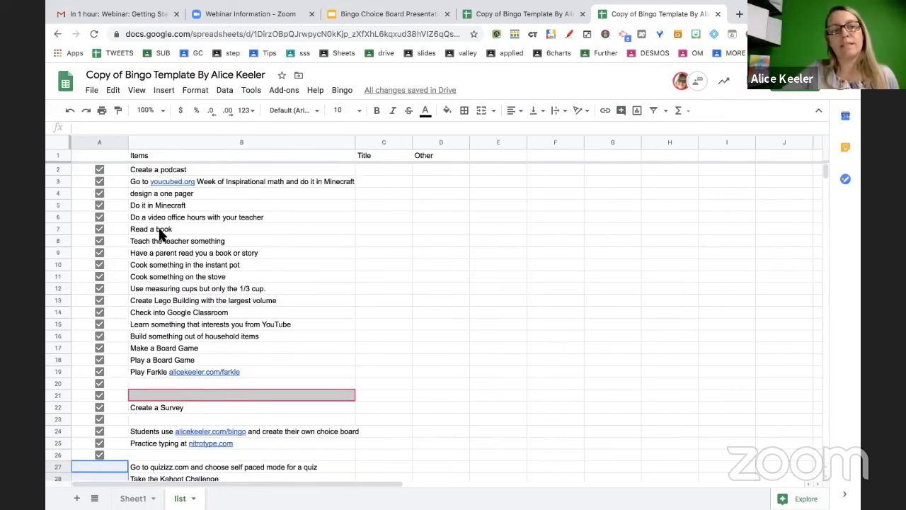
pyautogui.click(99, 206)
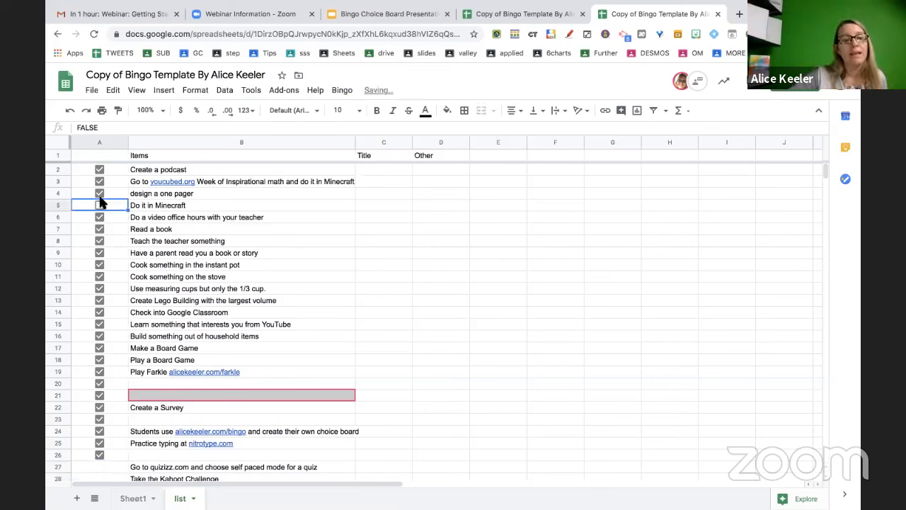
pyautogui.click(99, 181)
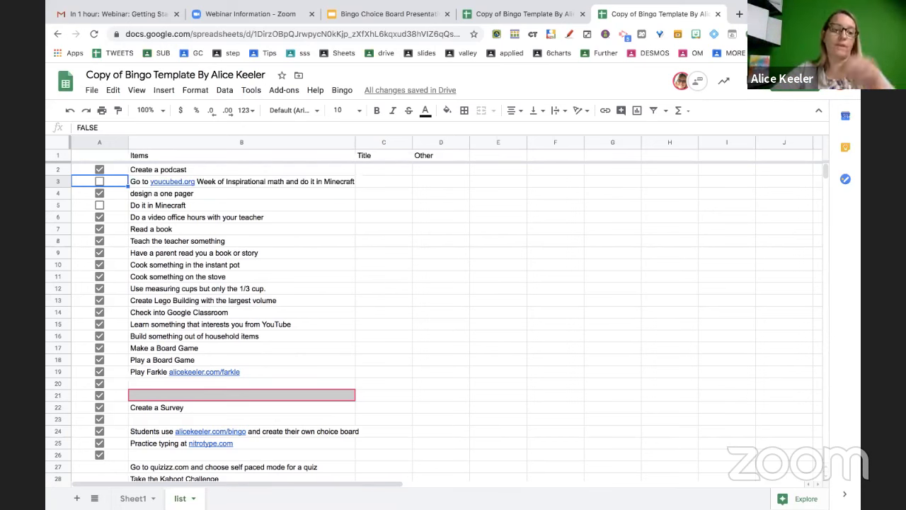
pyautogui.click(99, 383)
pyautogui.click(99, 419)
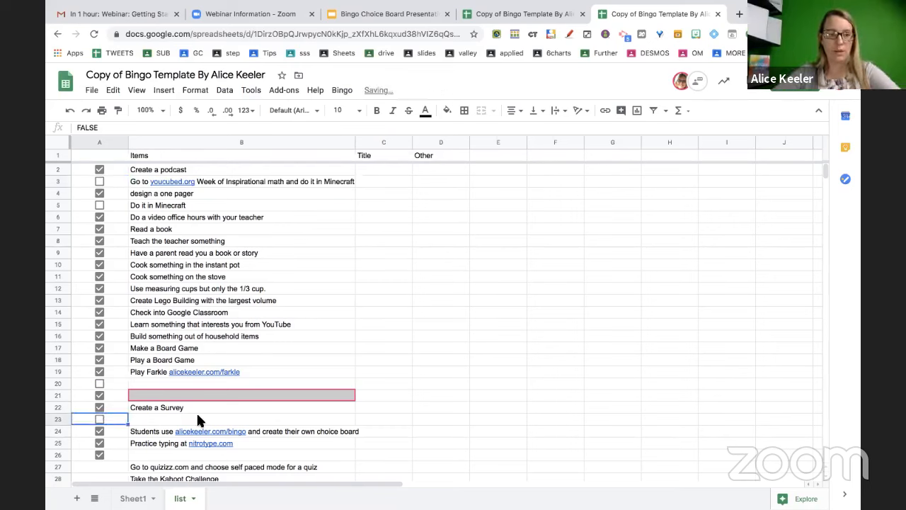
pyautogui.scroll(-2, 198, 446)
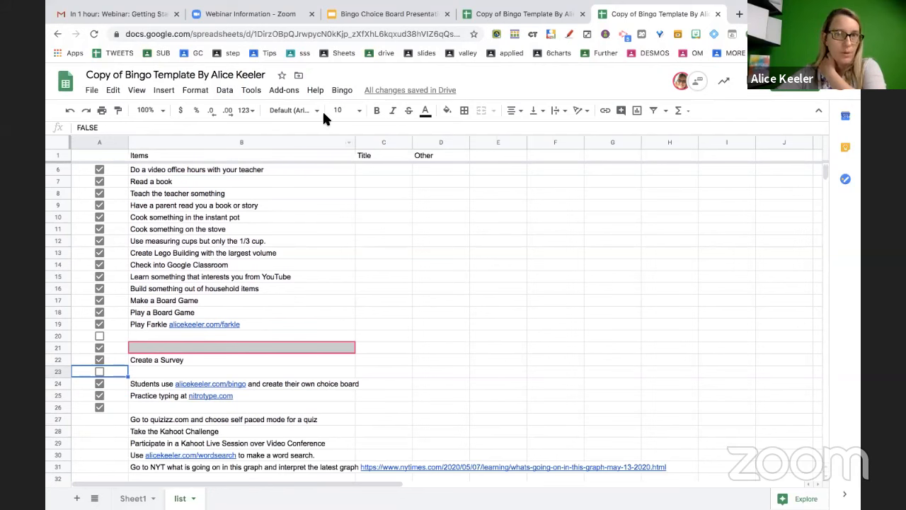
pyautogui.click(342, 90)
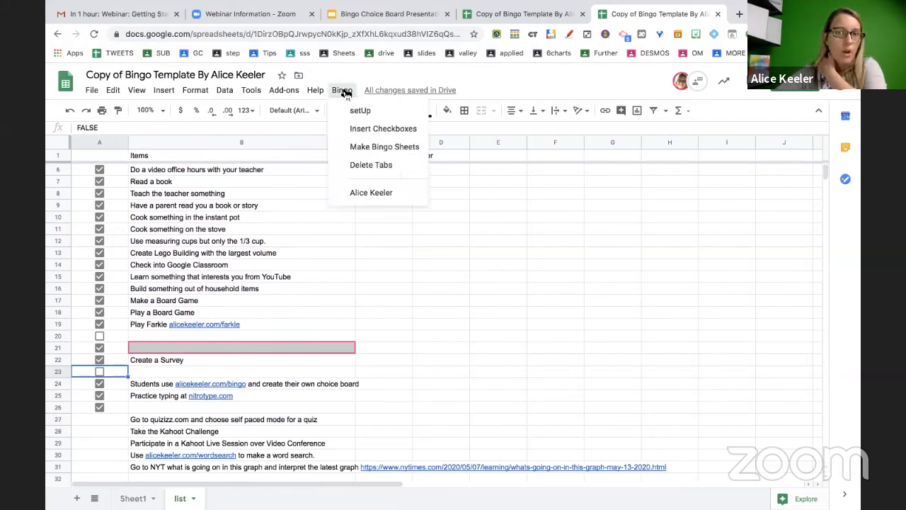
# Add checkboxes to rows 27–31 with Bingo > Insert Checkboxes, and insert a checkbox in A32
pyautogui.click(368, 128)
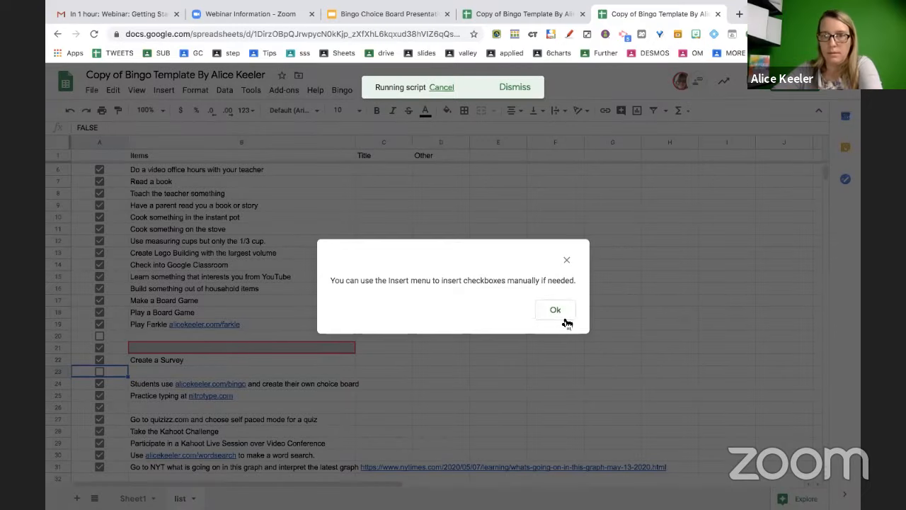
pyautogui.click(564, 320)
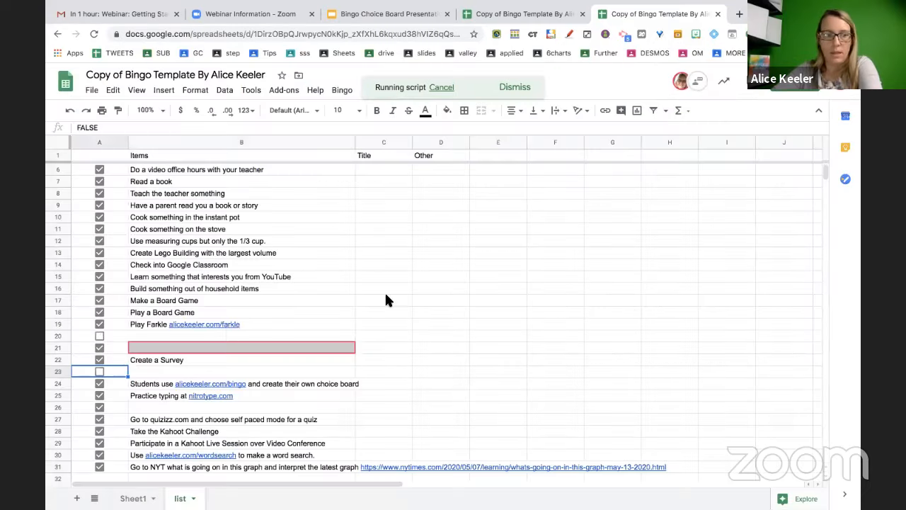
pyautogui.scroll(-2, 226, 325)
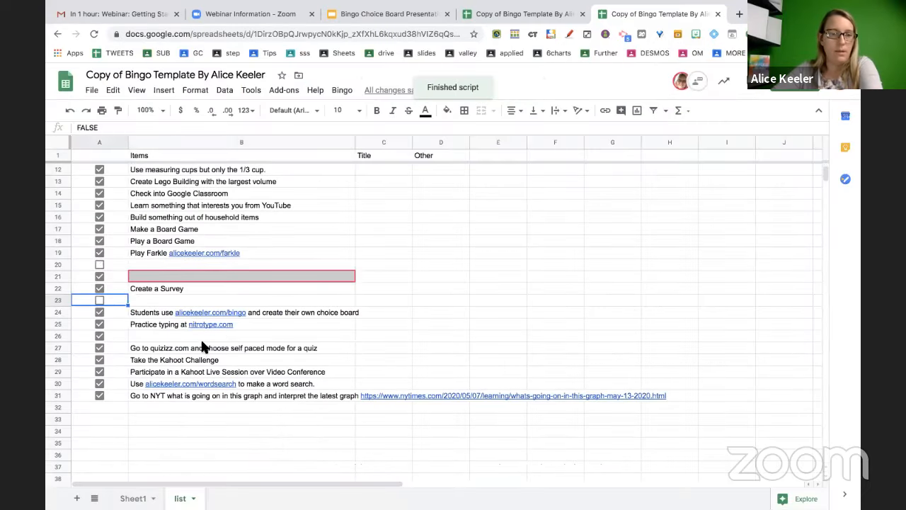
pyautogui.click(111, 403)
pyautogui.click(163, 90)
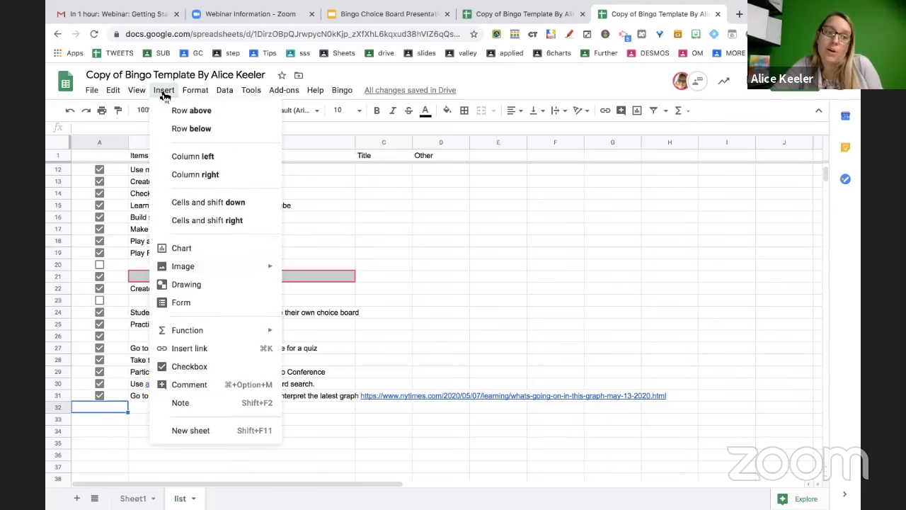
pyautogui.click(215, 363)
# Toggle the row 31 checkbox off and back on so it stays ticked
pyautogui.click(342, 90)
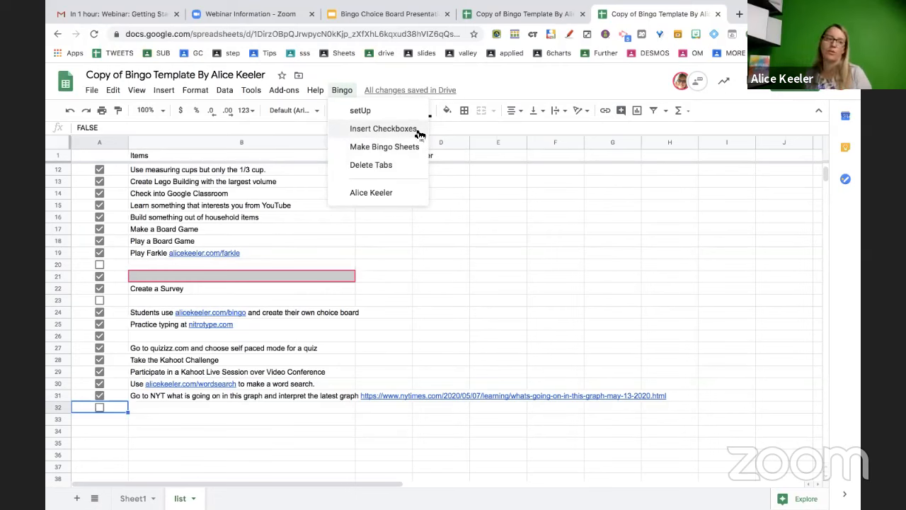
pyautogui.click(252, 410)
pyautogui.scroll(4, 279, 379)
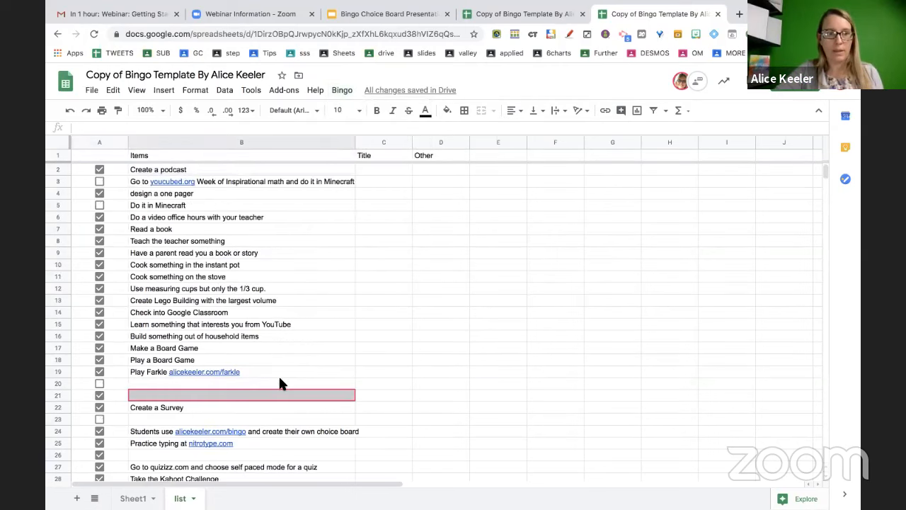
pyautogui.scroll(-6, 279, 383)
pyautogui.scroll(5, 279, 383)
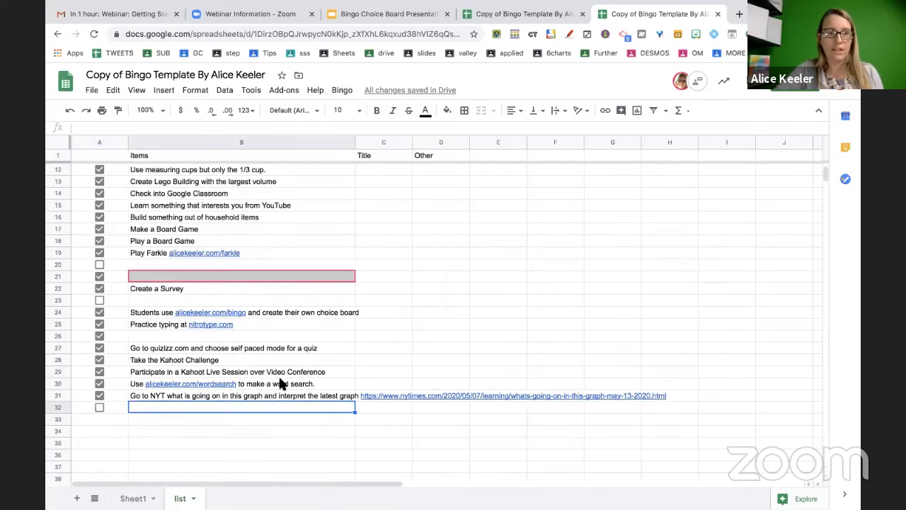
pyautogui.scroll(2, 279, 380)
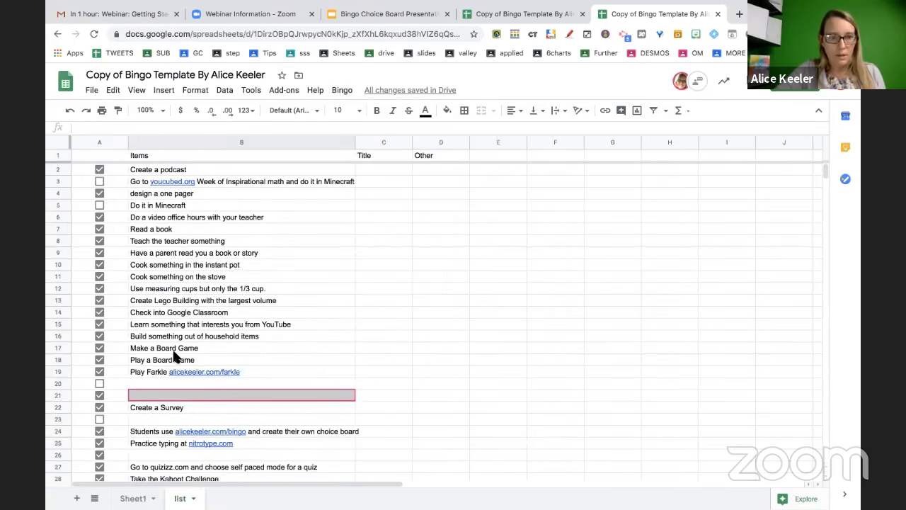
pyautogui.scroll(-3, 175, 355)
pyautogui.click(100, 432)
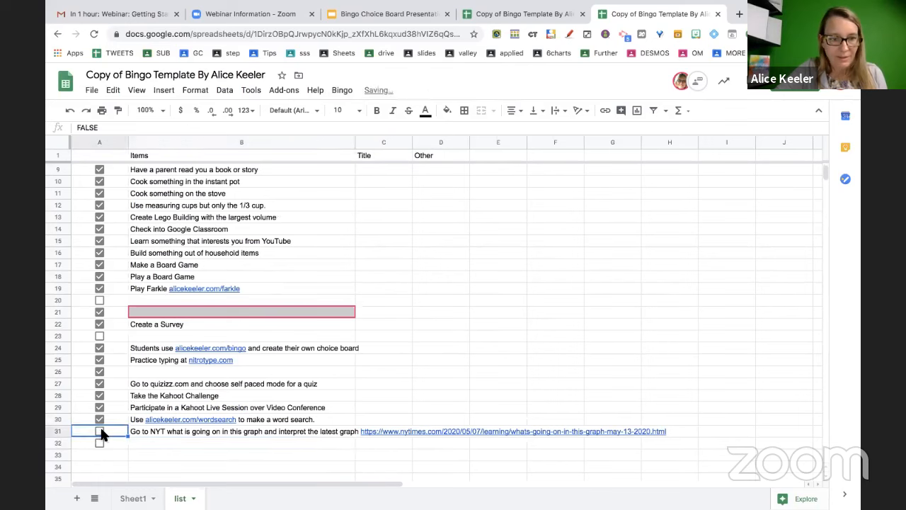
pyautogui.click(100, 432)
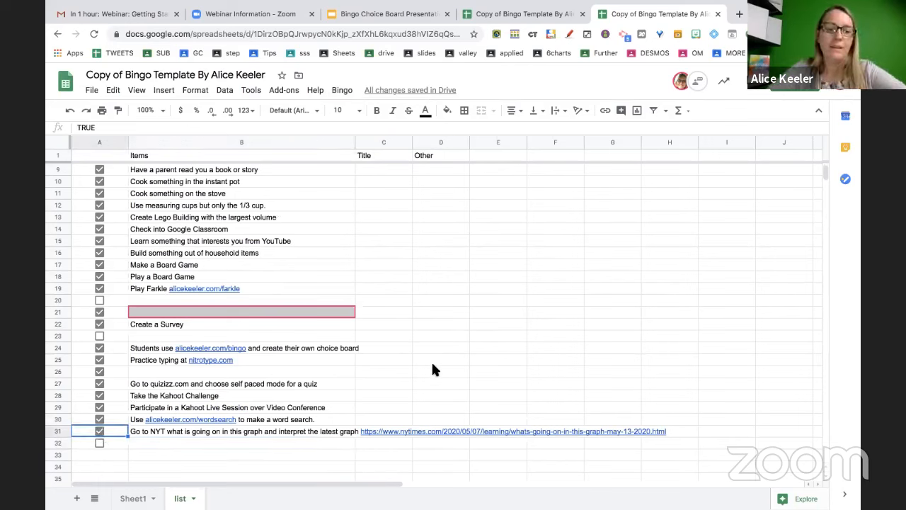
pyautogui.scroll(3, 431, 361)
# Enter the title 'Remote Learning Bingo Choice Board' in cell C1
pyautogui.click(390, 155)
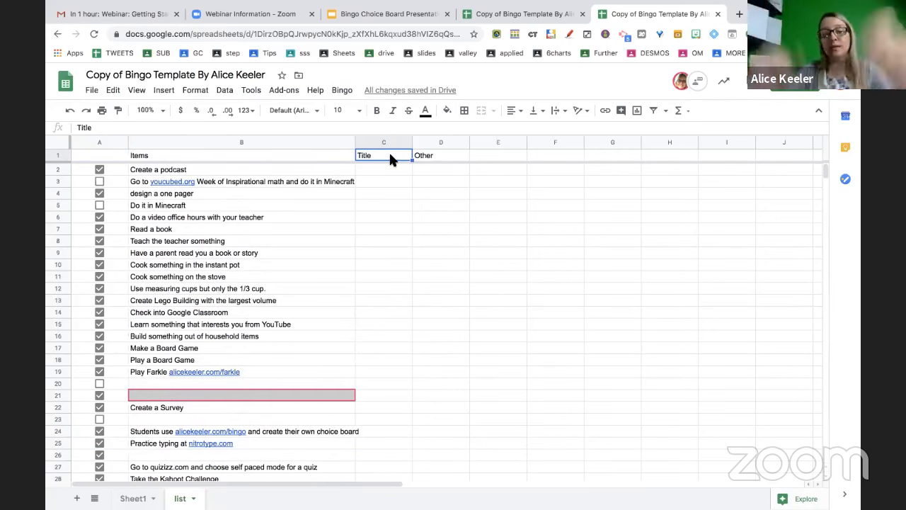
pyautogui.write('Remote Learning Bingo')
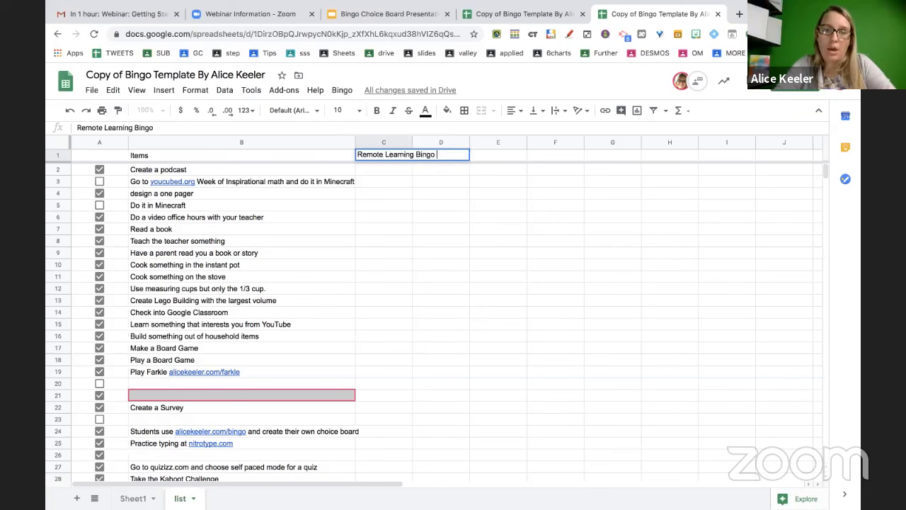
pyautogui.write(' Choice VBo')
pyautogui.press('BackSpace')
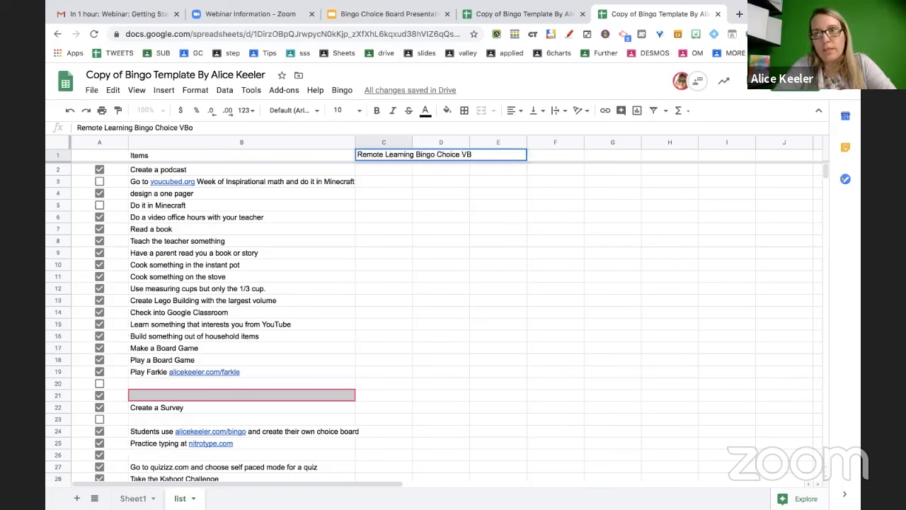
pyautogui.press('BackSpace')
pyautogui.press('BackSpace')
pyautogui.press('BackSpace')
pyautogui.write('Board')
pyautogui.press('Tab')
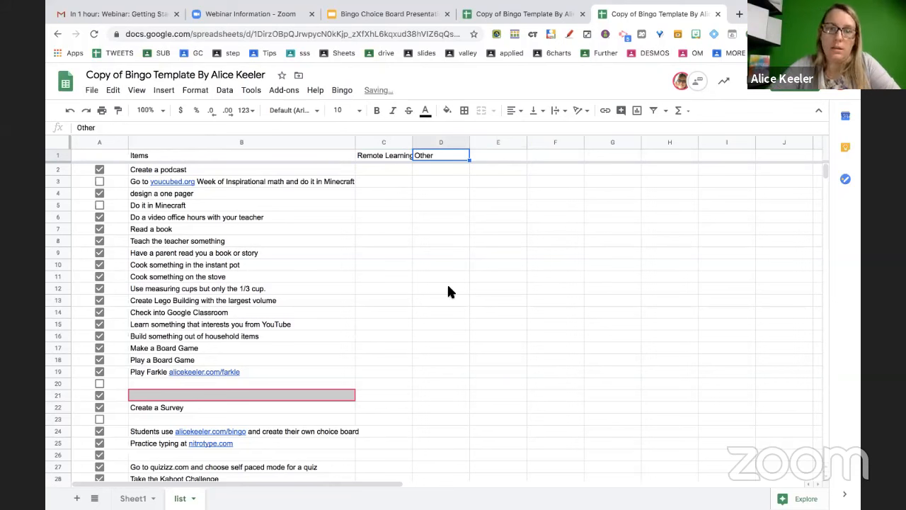
pyautogui.click(347, 92)
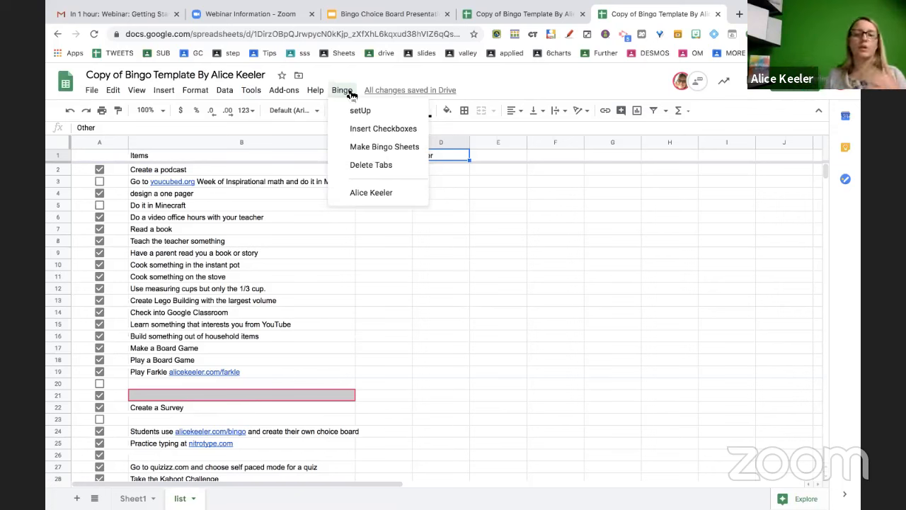
# Generate 10 bingo choice board sheets with Bingo > Make Bingo Sheets
pyautogui.click(383, 150)
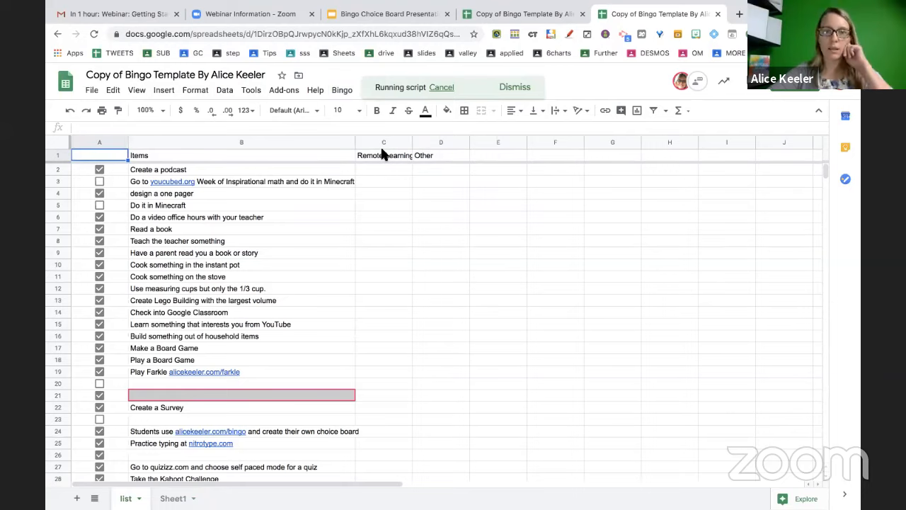
pyautogui.write('10')
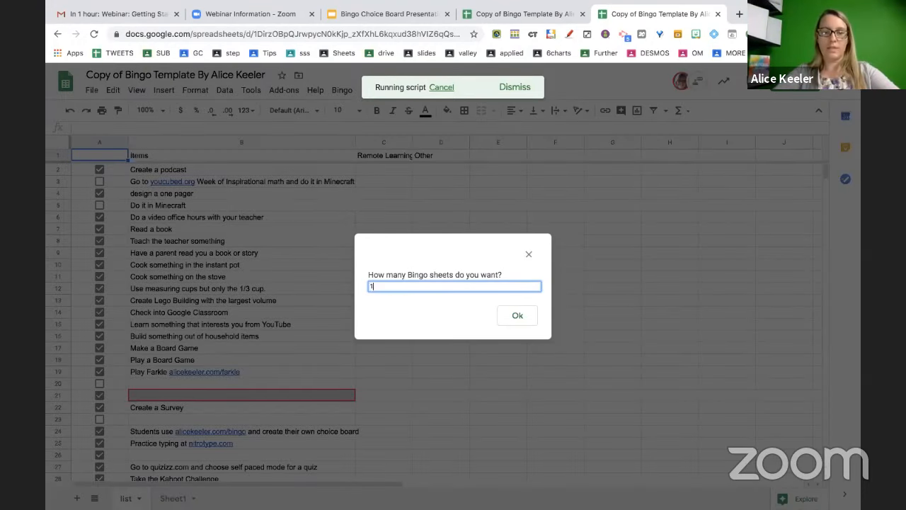
pyautogui.click(508, 320)
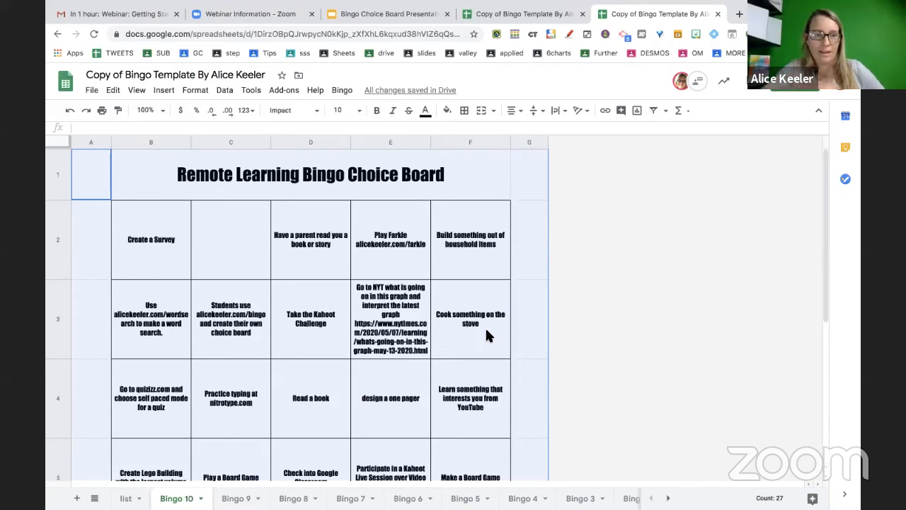
# Review the Bingo 10 board, then remove all generated tabs with Bingo > Delete Tabs
pyautogui.click(217, 220)
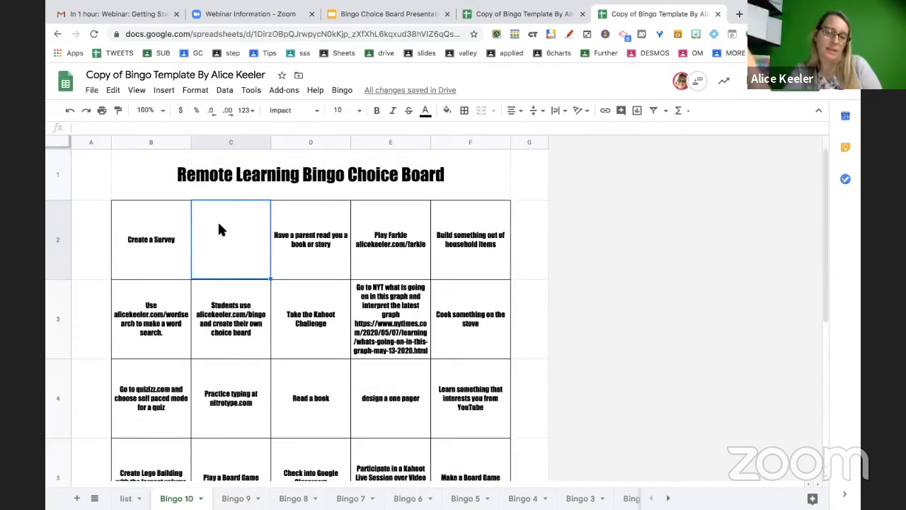
pyautogui.scroll(-5, 218, 225)
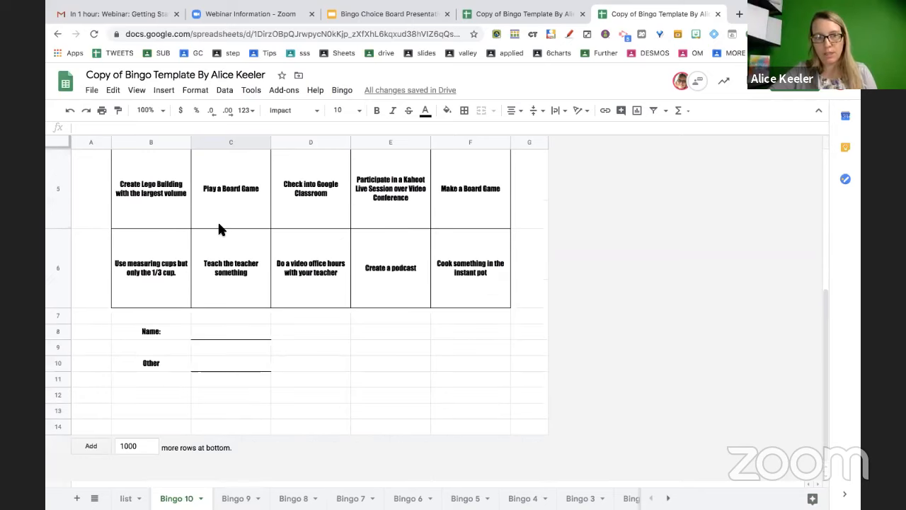
pyautogui.scroll(5, 217, 228)
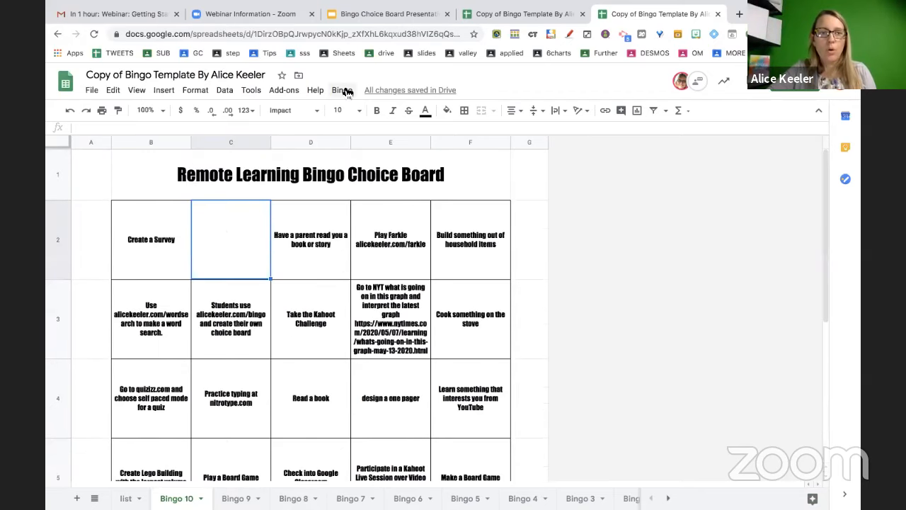
pyautogui.click(342, 90)
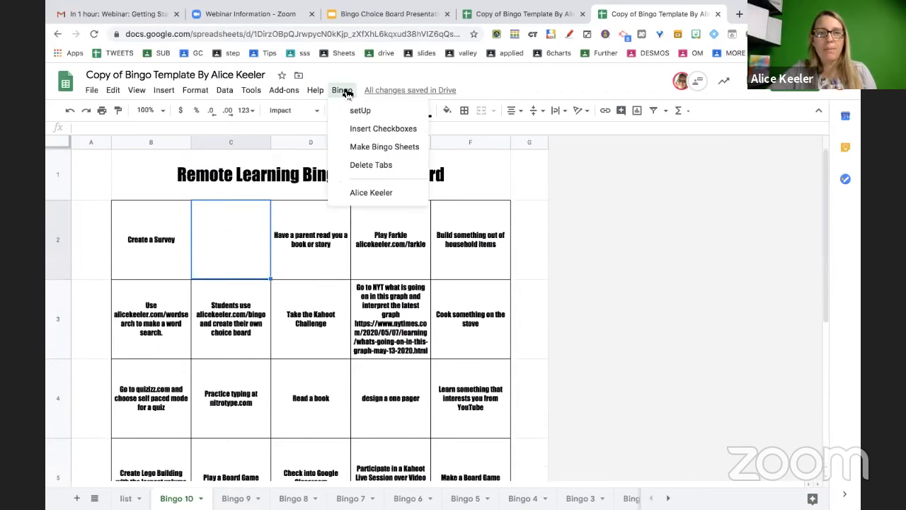
pyautogui.click(376, 168)
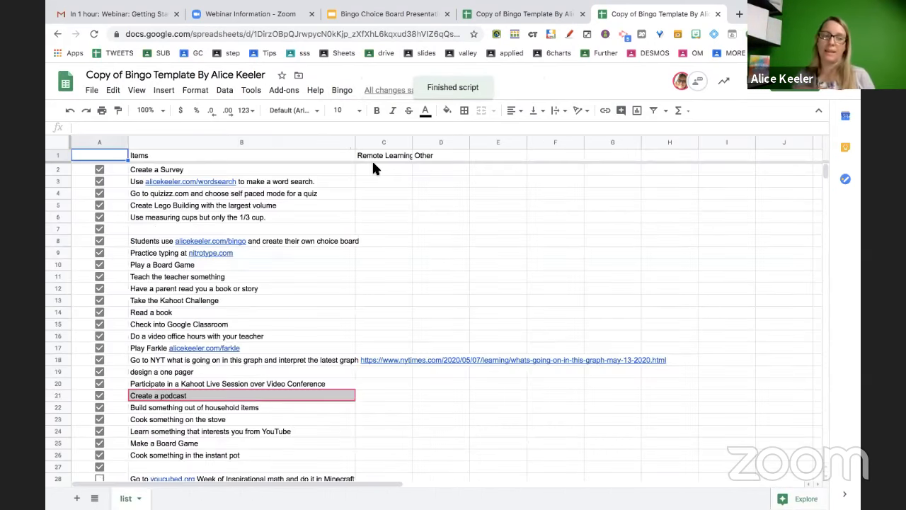
# Untick rows 27 and 7 and tick row 30's Do it in Minecraft item
pyautogui.scroll(-1, 177, 382)
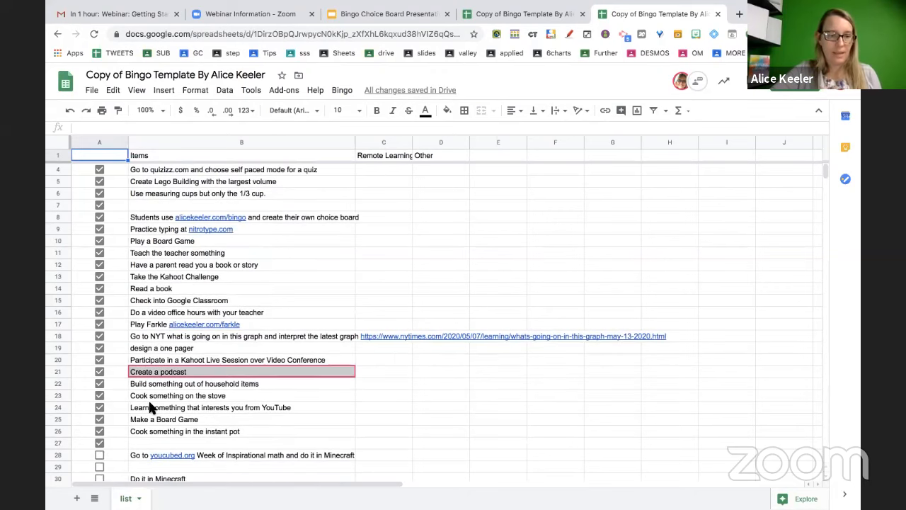
pyautogui.click(98, 441)
pyautogui.click(99, 205)
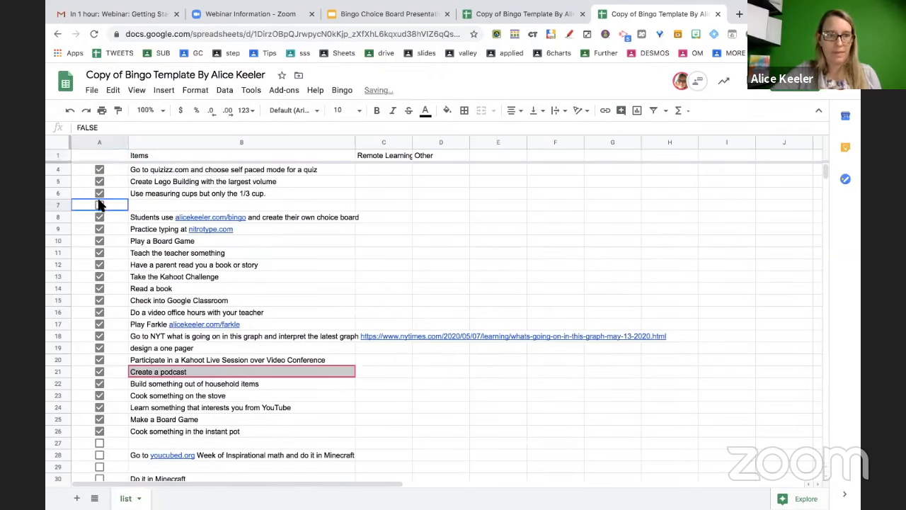
pyautogui.scroll(-1, 149, 388)
pyautogui.click(100, 443)
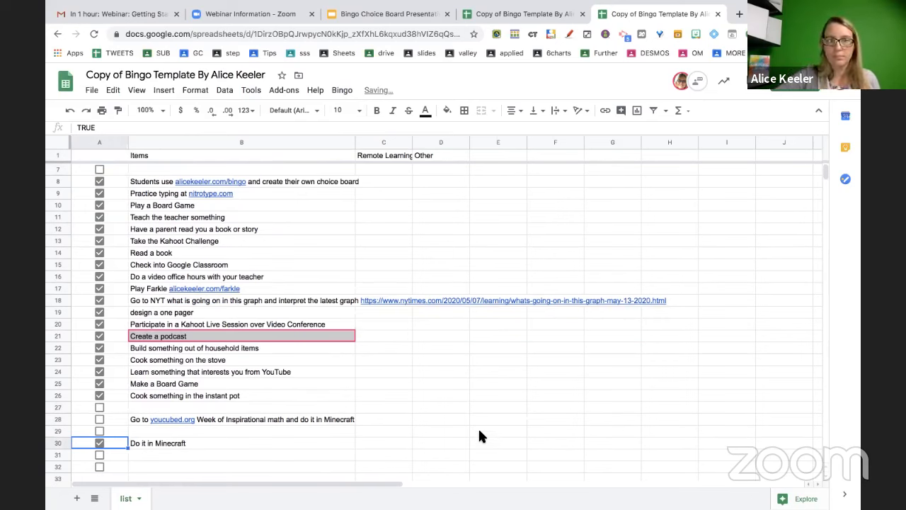
pyautogui.scroll(1, 480, 435)
# Generate 8 bingo sheets with Bingo > Make Bingo Sheets
pyautogui.click(335, 92)
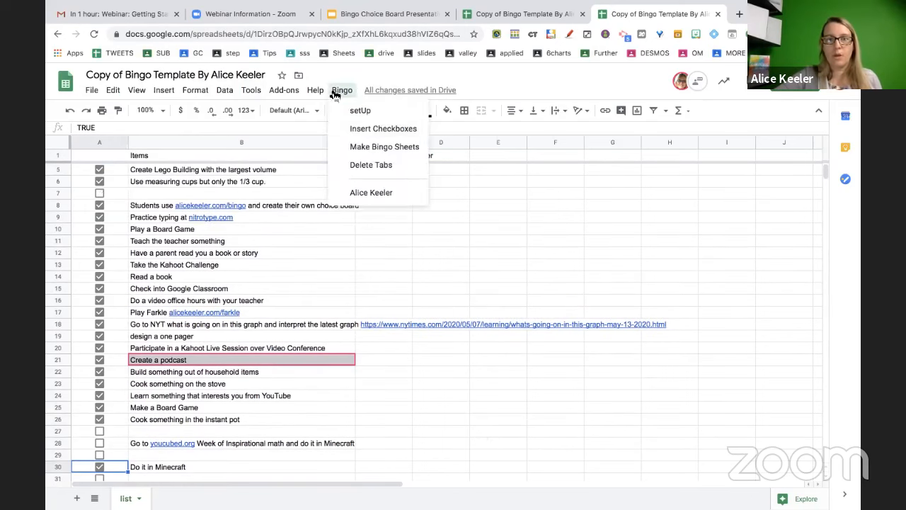
pyautogui.click(356, 147)
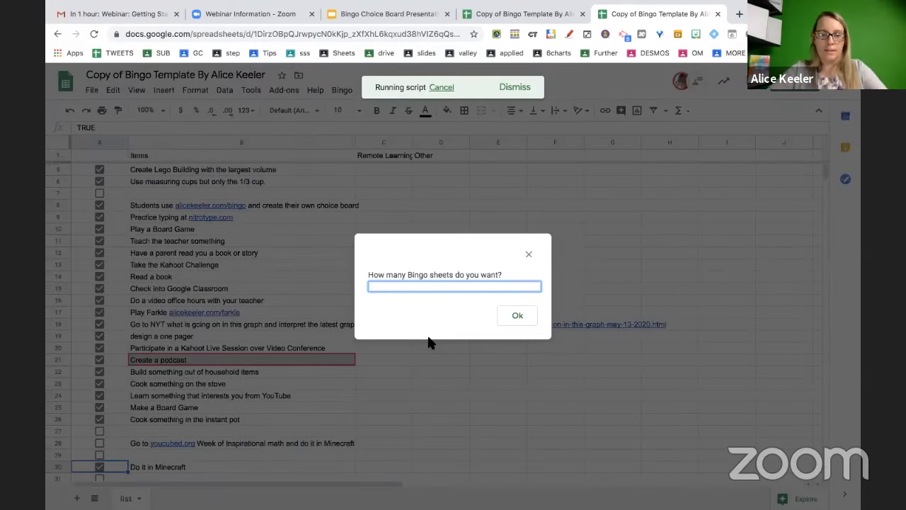
pyautogui.write('8')
pyautogui.click(513, 317)
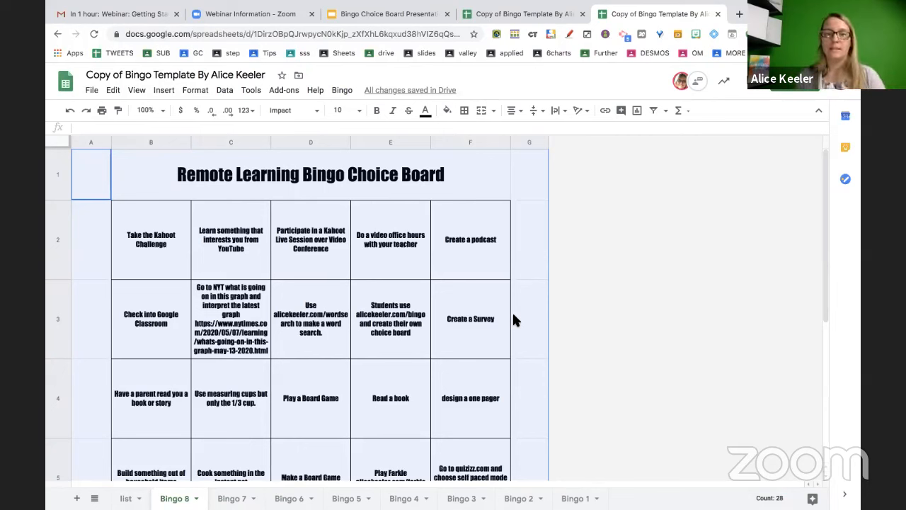
# Re-commit Bingo 8's C3 so its NYT address becomes a blue link, then show Bingo 7
pyautogui.click(477, 295)
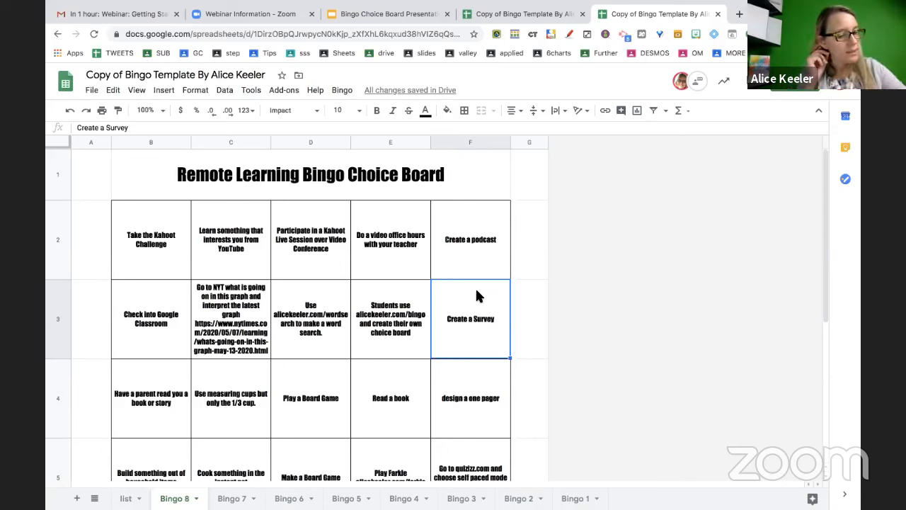
pyautogui.click(530, 143)
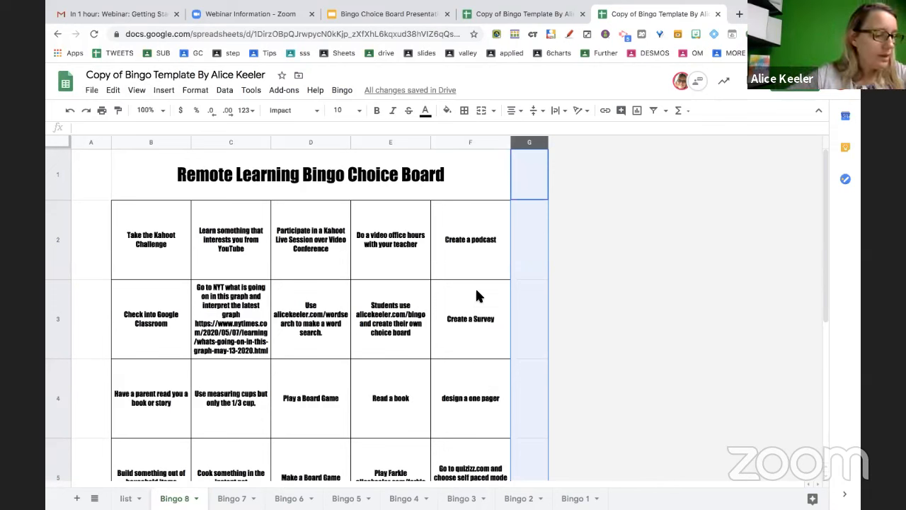
pyautogui.click(226, 336)
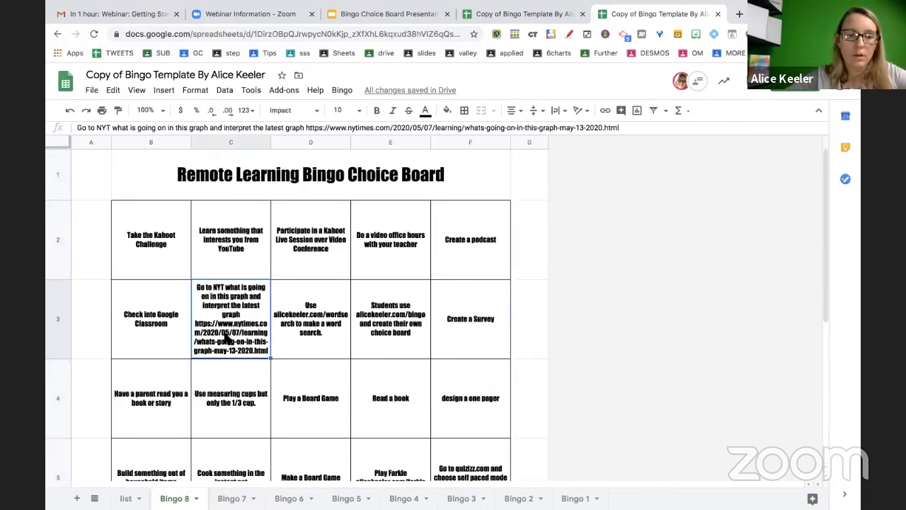
pyautogui.doubleClick(225, 338)
pyautogui.click(309, 407)
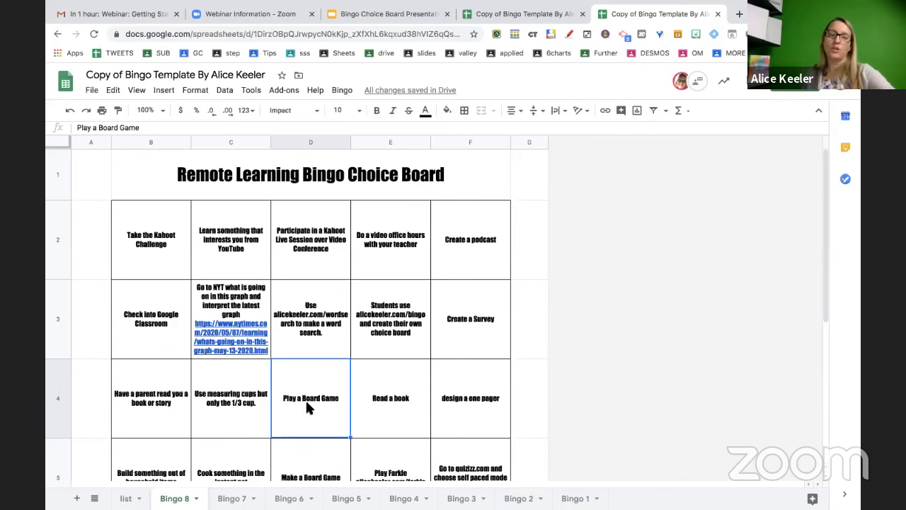
pyautogui.scroll(-1, 290, 425)
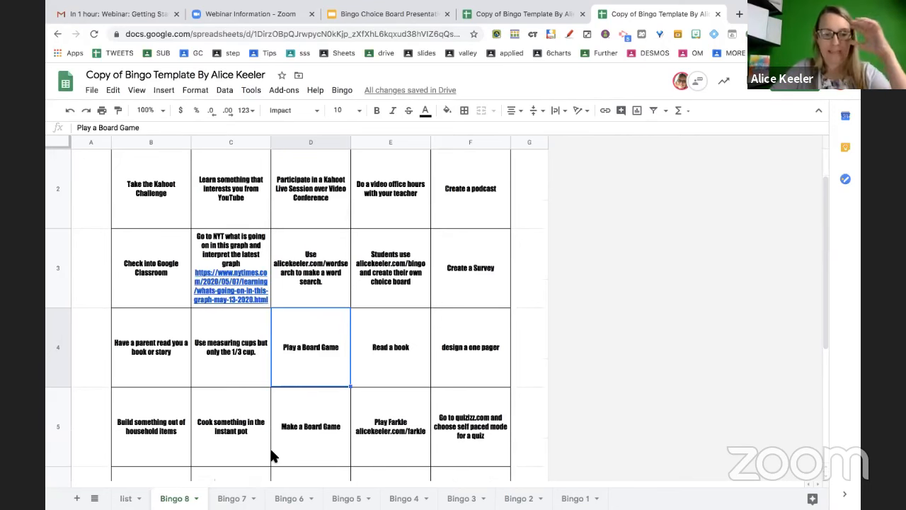
pyautogui.click(222, 500)
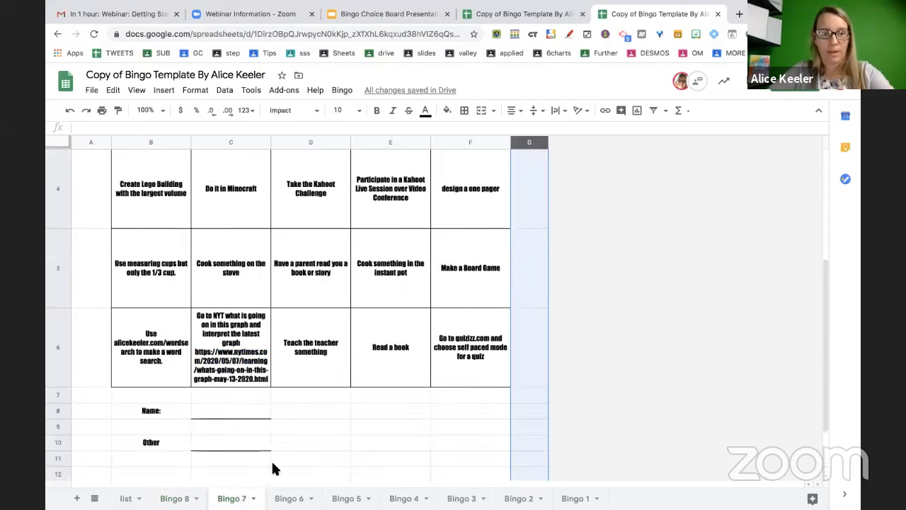
# Turn the NYT address in Bingo 7's C6 into a link and select the word Kahoot in D4
pyautogui.doubleClick(257, 373)
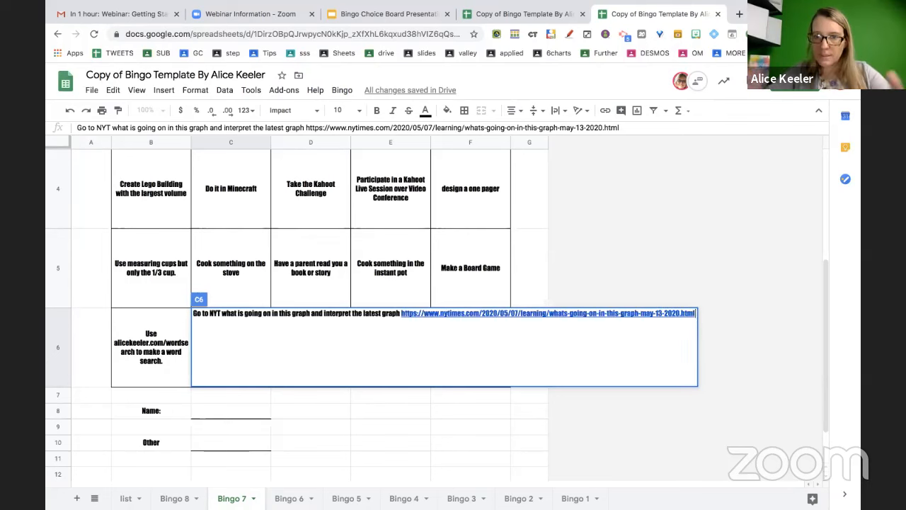
pyautogui.press('Return')
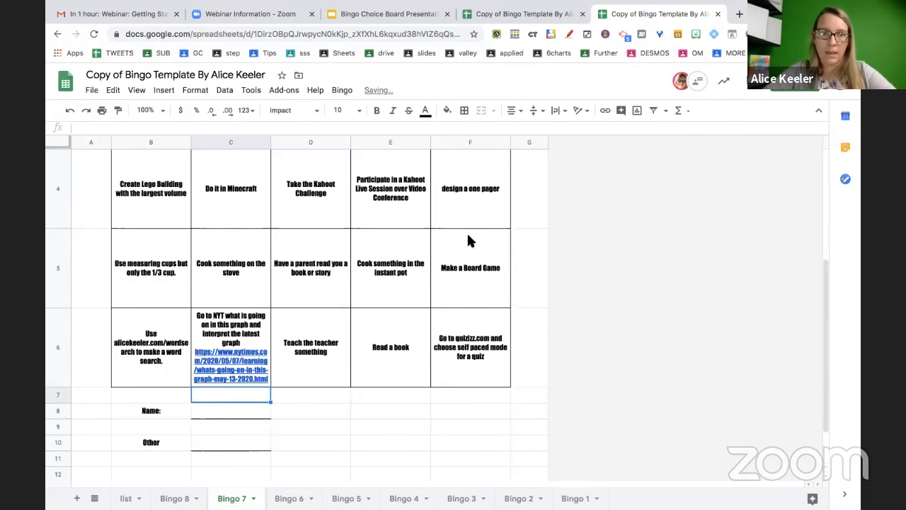
pyautogui.click(318, 185)
pyautogui.doubleClick(322, 165)
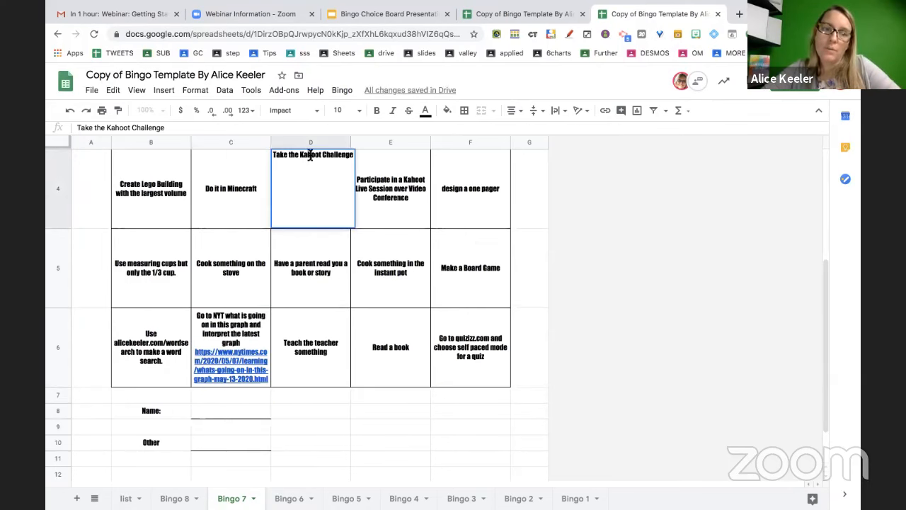
pyautogui.doubleClick(309, 155)
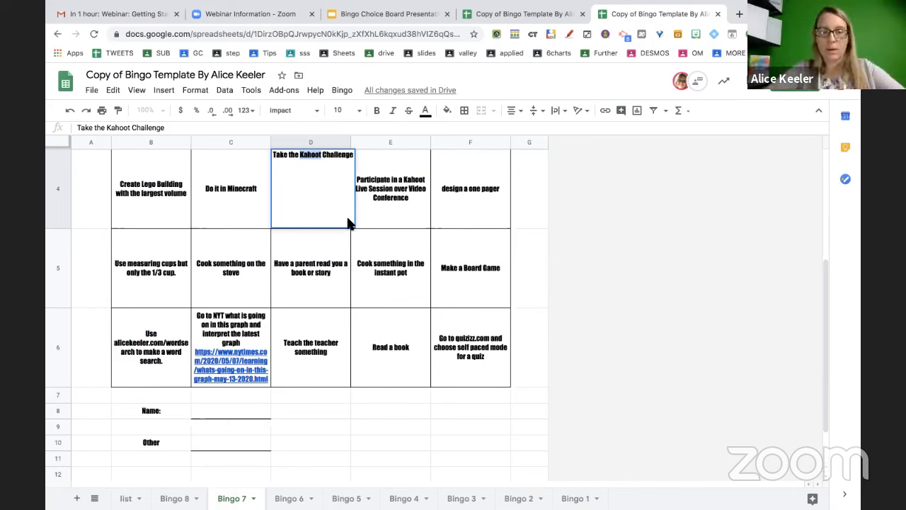
pyautogui.hotkey('ctrl', 'k')
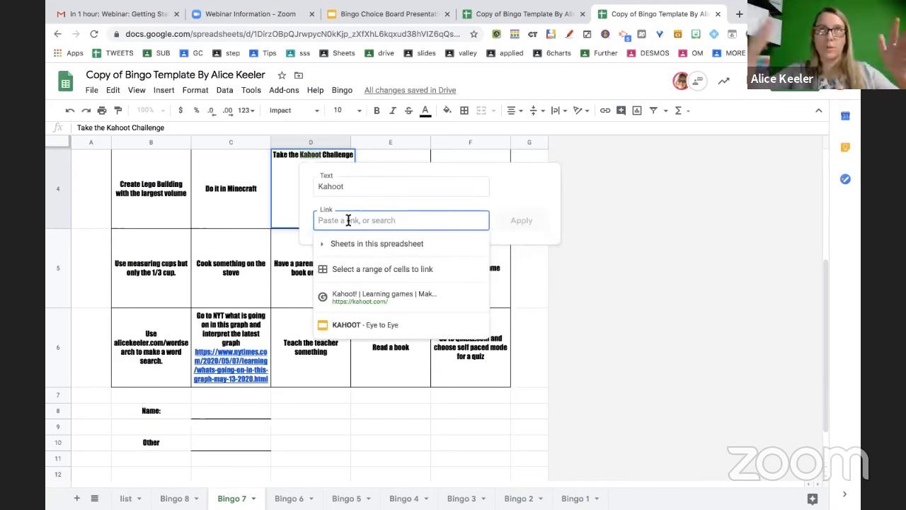
pyautogui.write('http')
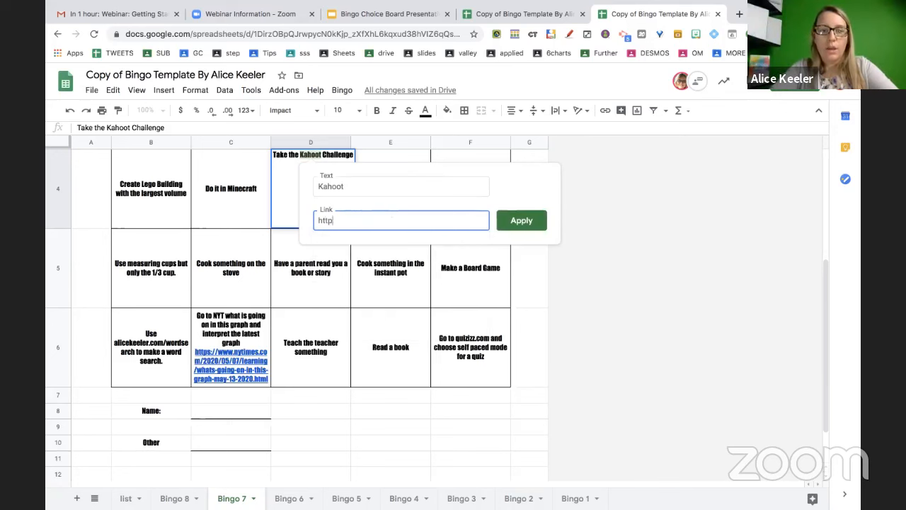
pyautogui.write('://h')
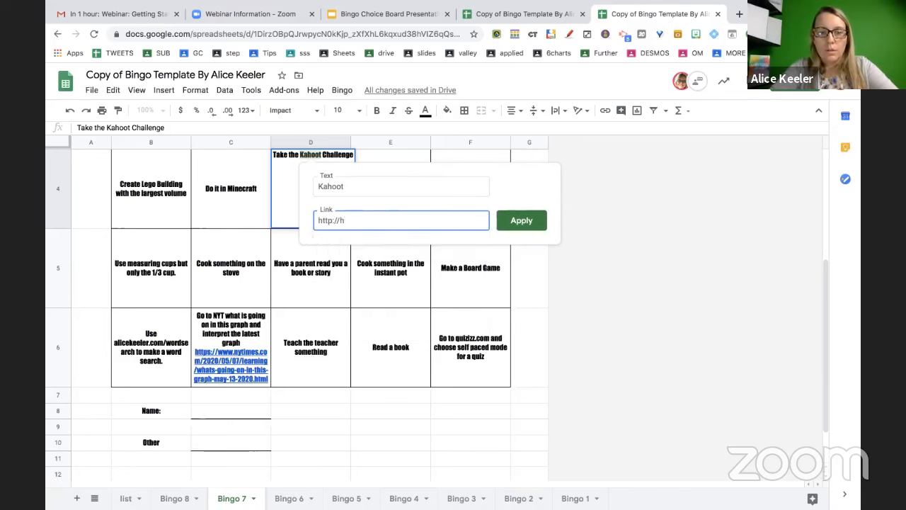
pyautogui.press('BackSpace')
pyautogui.write('kahoot.com')
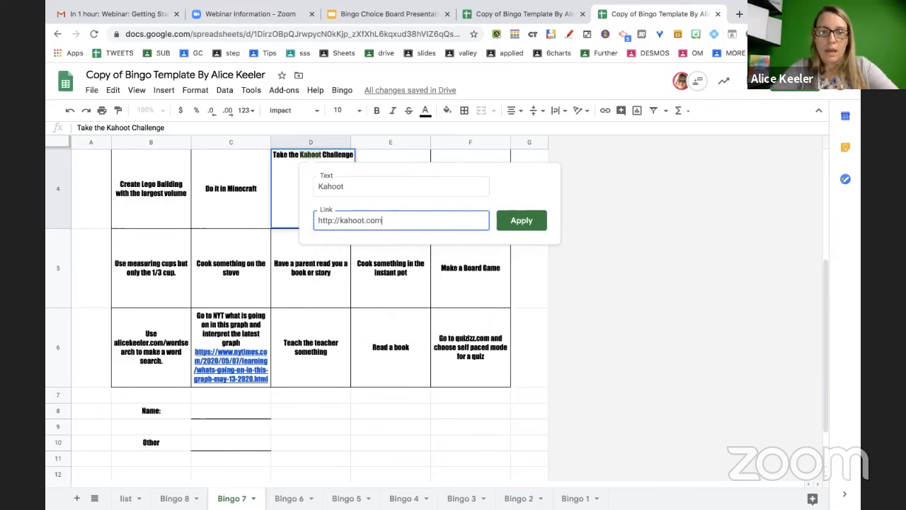
pyautogui.click(537, 224)
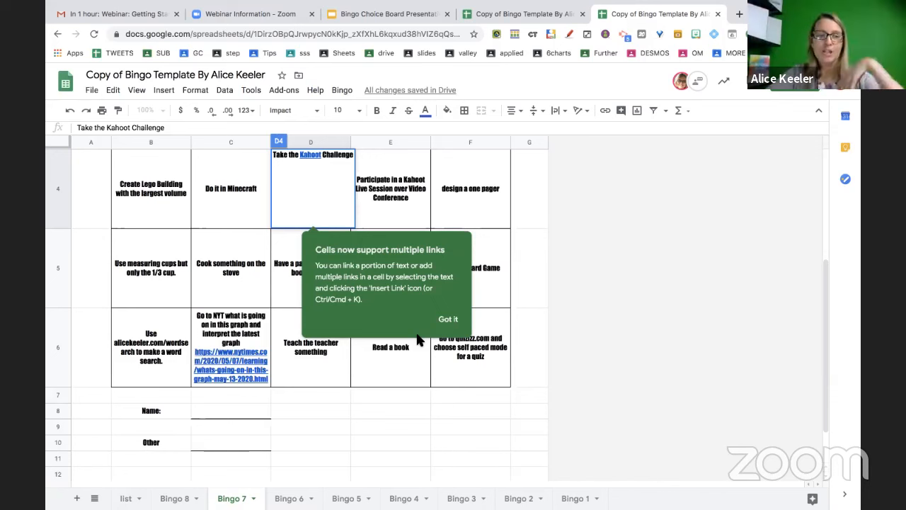
pyautogui.click(455, 319)
pyautogui.click(479, 359)
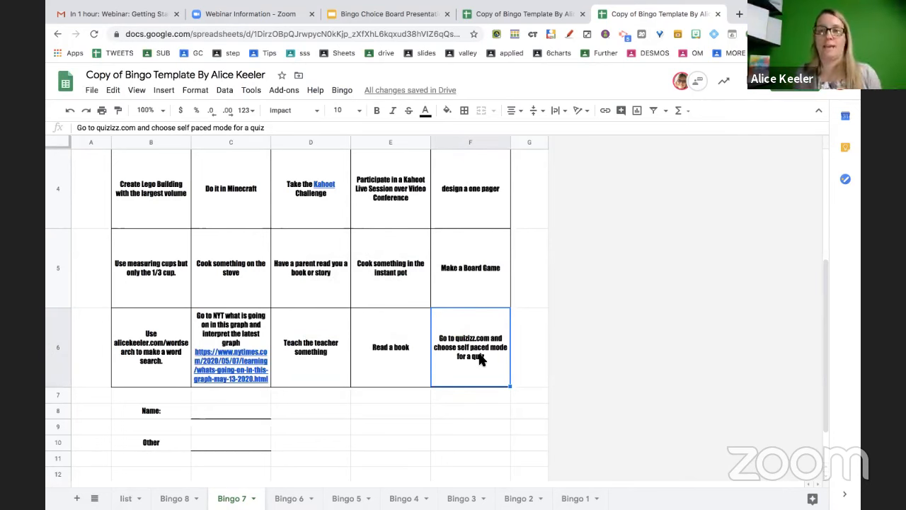
# Open the instant pot square E5 and leave it unchanged
pyautogui.click(409, 269)
pyautogui.doubleClick(410, 269)
pyautogui.click(410, 235)
pyautogui.click(419, 234)
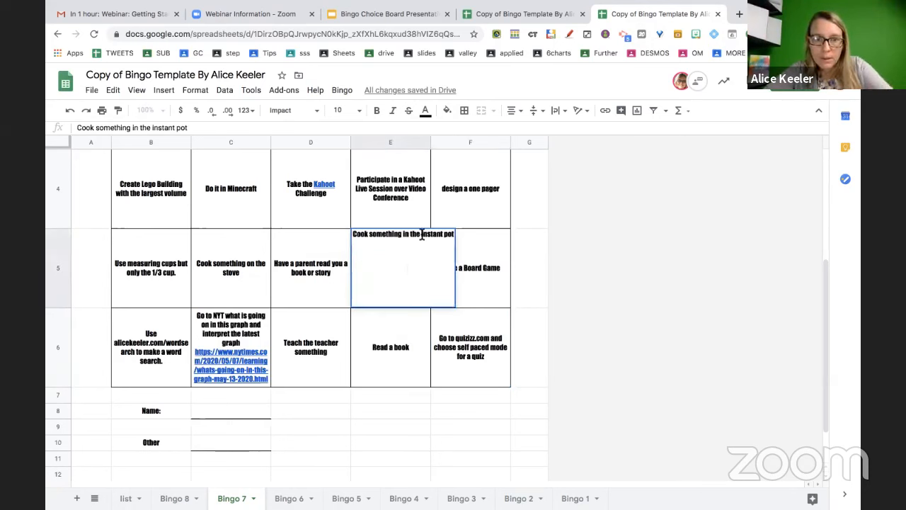
pyautogui.click(371, 322)
# Make the alicekeeler.com/wordsearch address in B6 a link, then return to the list sheet
pyautogui.click(170, 347)
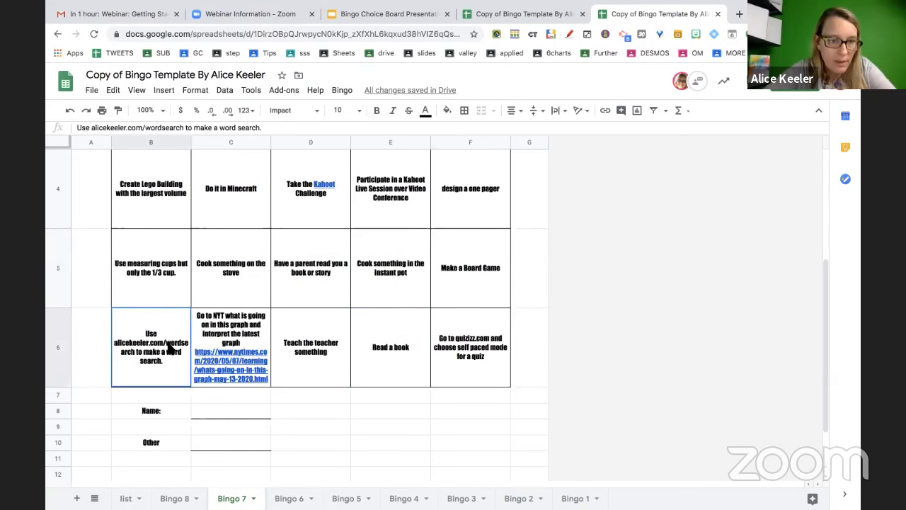
pyautogui.doubleClick(170, 347)
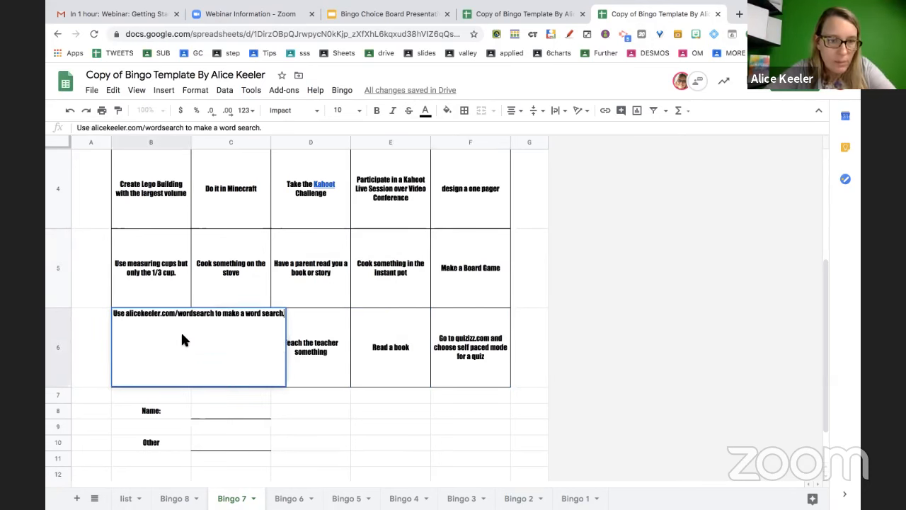
pyautogui.click(214, 312)
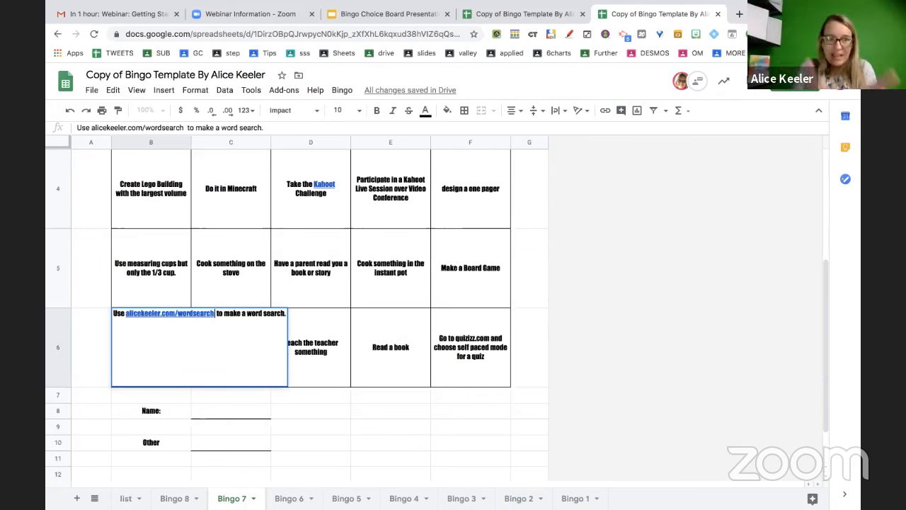
pyautogui.press('Return')
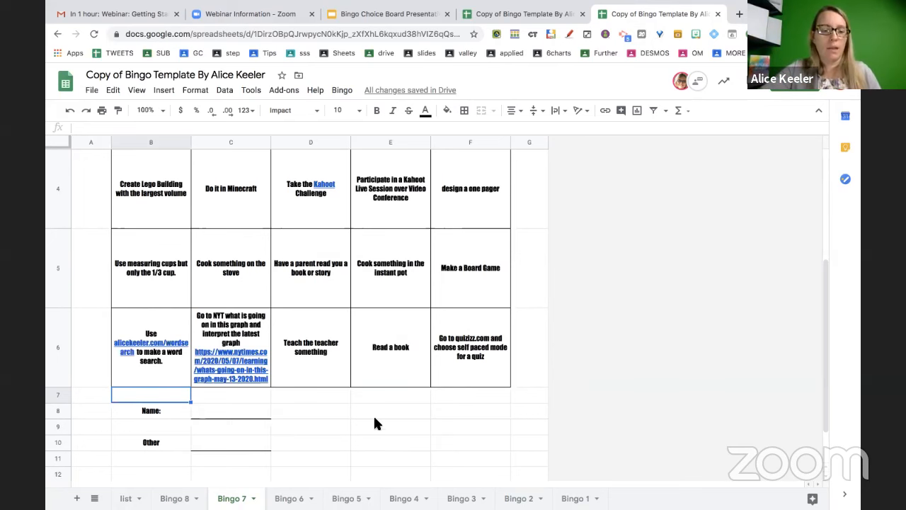
pyautogui.click(128, 498)
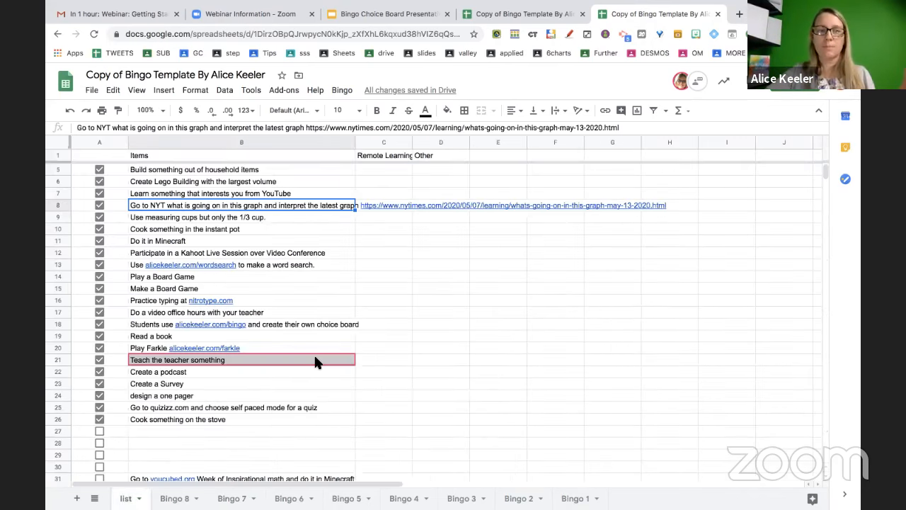
# Turn the NYT address in Bingo 5's F5 into a clickable link
pyautogui.click(274, 266)
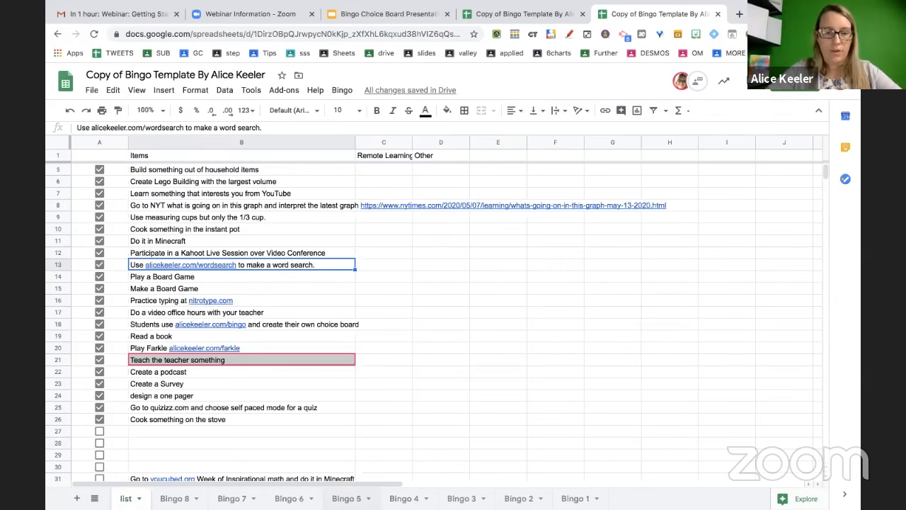
pyautogui.click(346, 497)
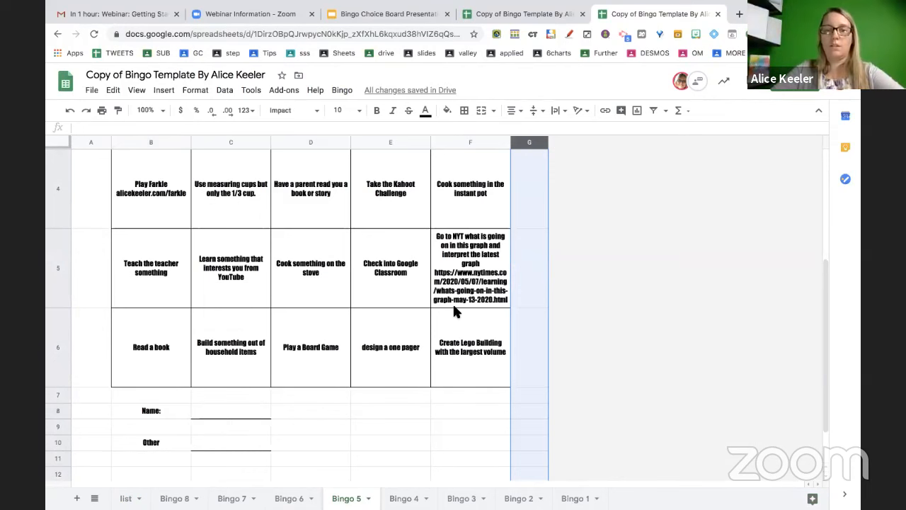
pyautogui.doubleClick(472, 295)
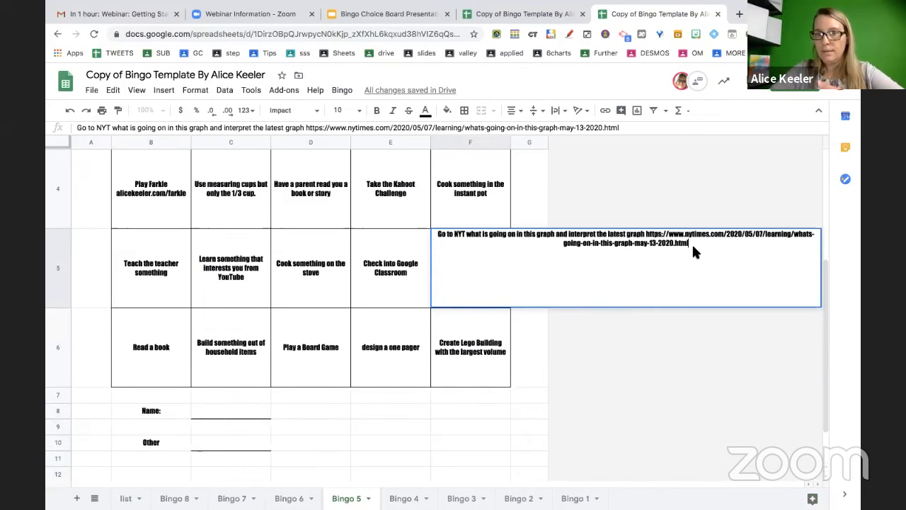
pyautogui.click(509, 361)
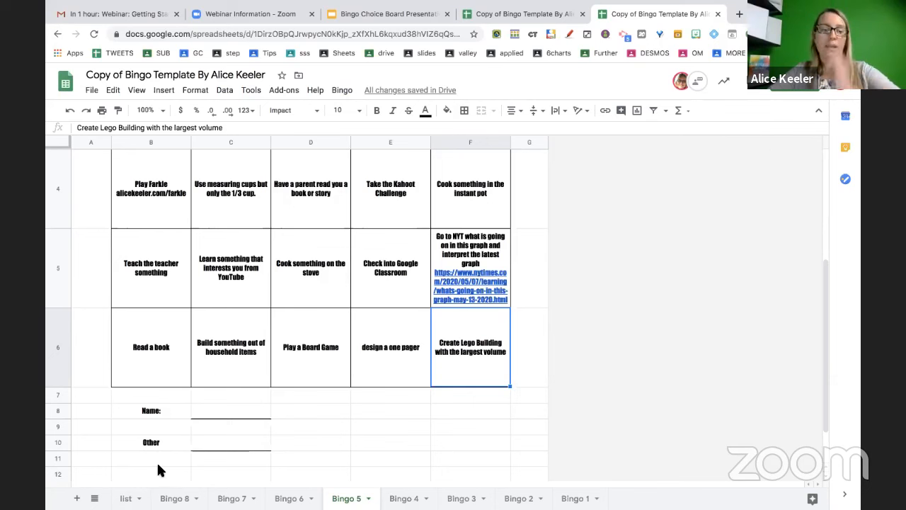
pyautogui.click(126, 497)
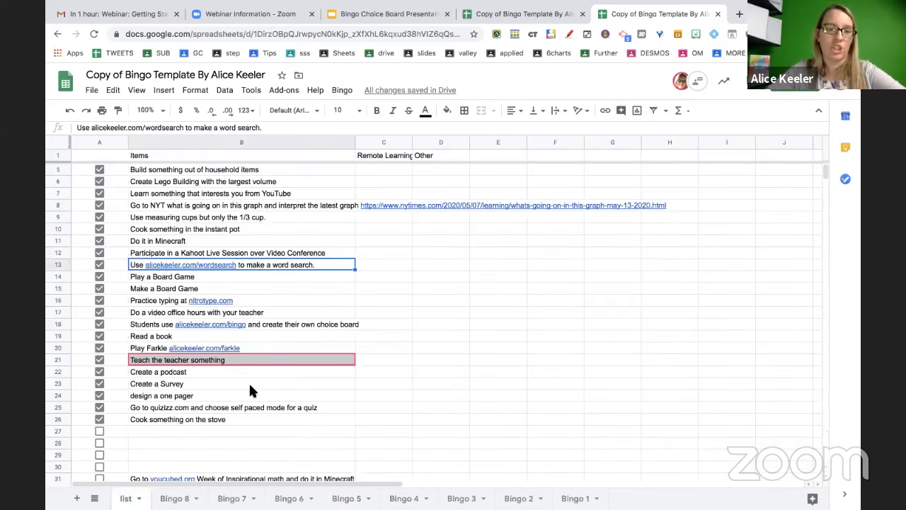
# Give the list title cell C1 a yellow fill and font size 36, then view Bingo 3
pyautogui.click(389, 155)
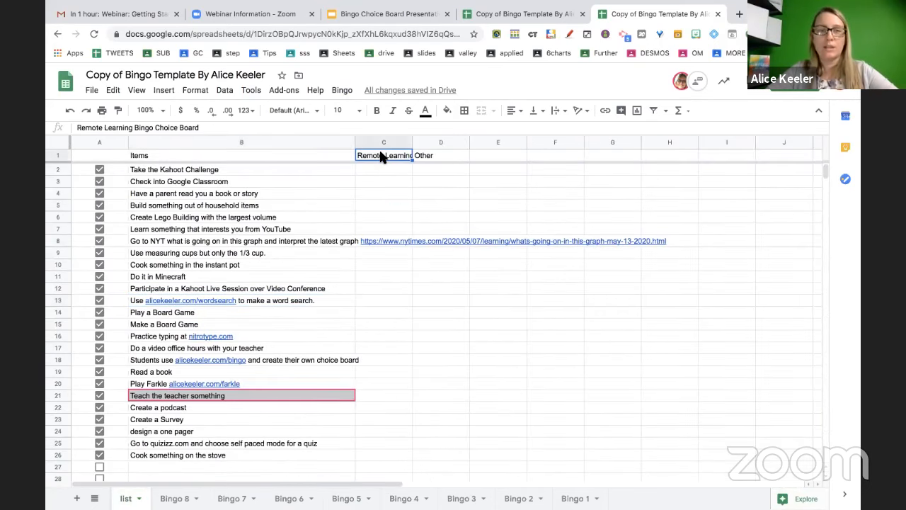
pyautogui.click(450, 112)
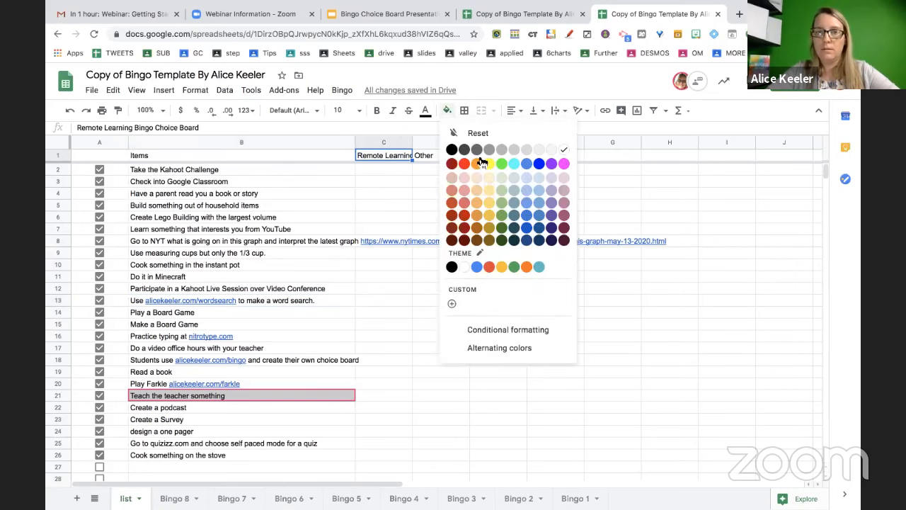
pyautogui.click(486, 161)
pyautogui.click(344, 110)
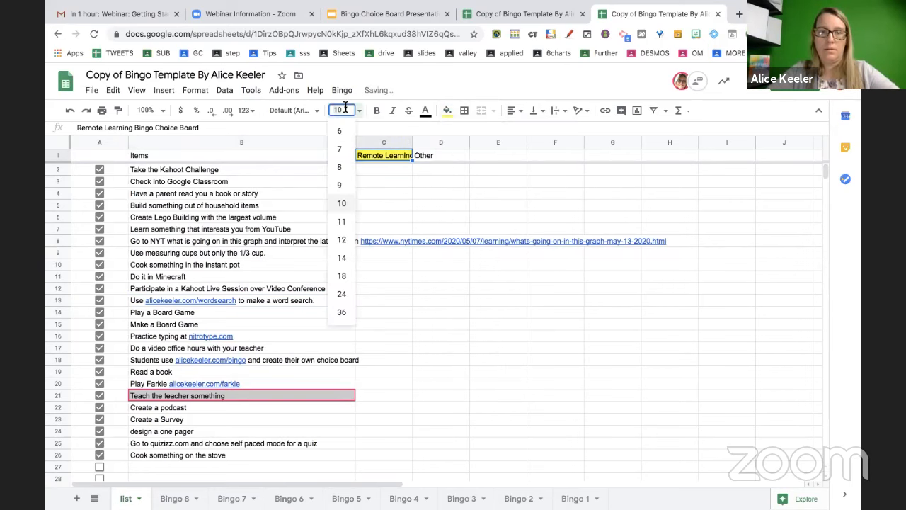
pyautogui.click(343, 311)
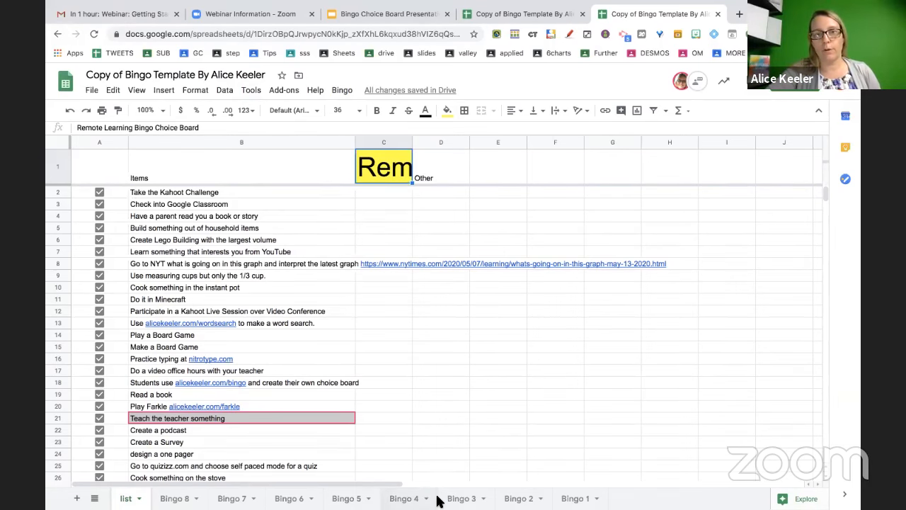
pyautogui.click(402, 497)
pyautogui.click(460, 499)
pyautogui.scroll(3, 427, 365)
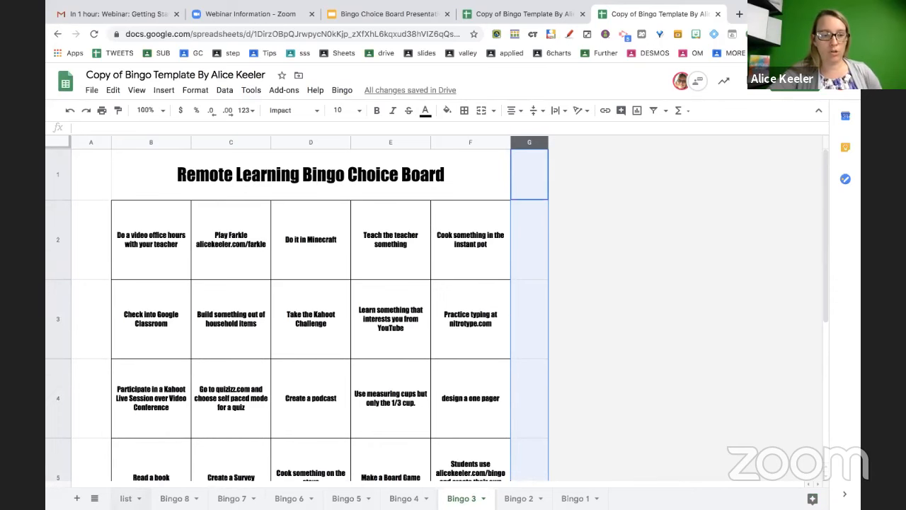
# Replace the list title in C1 with a short test sentence
pyautogui.click(125, 499)
pyautogui.doubleClick(380, 173)
pyautogui.press('super+c')
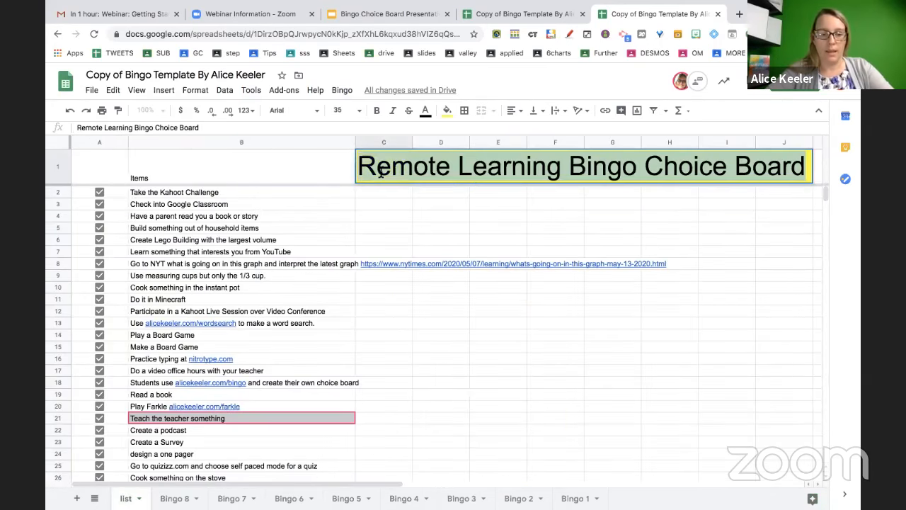
pyautogui.press('BackSpace')
pyautogui.write('Alic')
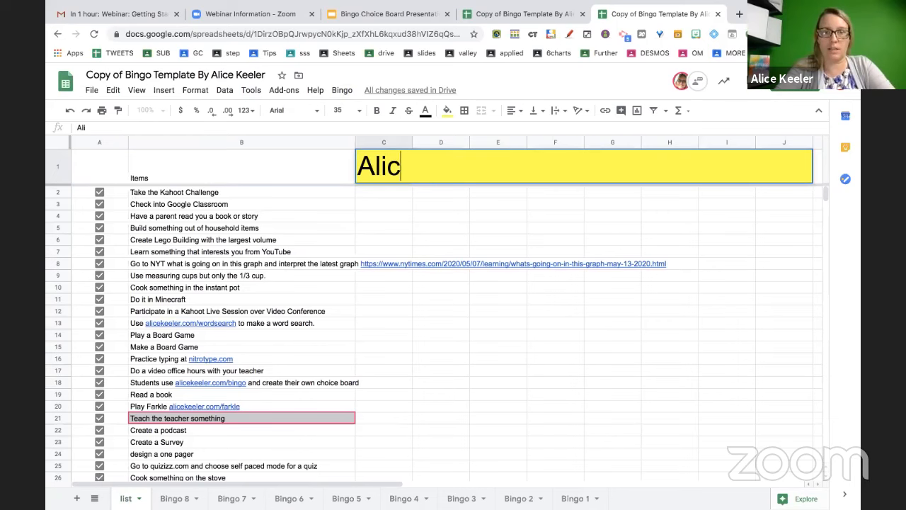
pyautogui.write('e was here')
pyautogui.press('Return')
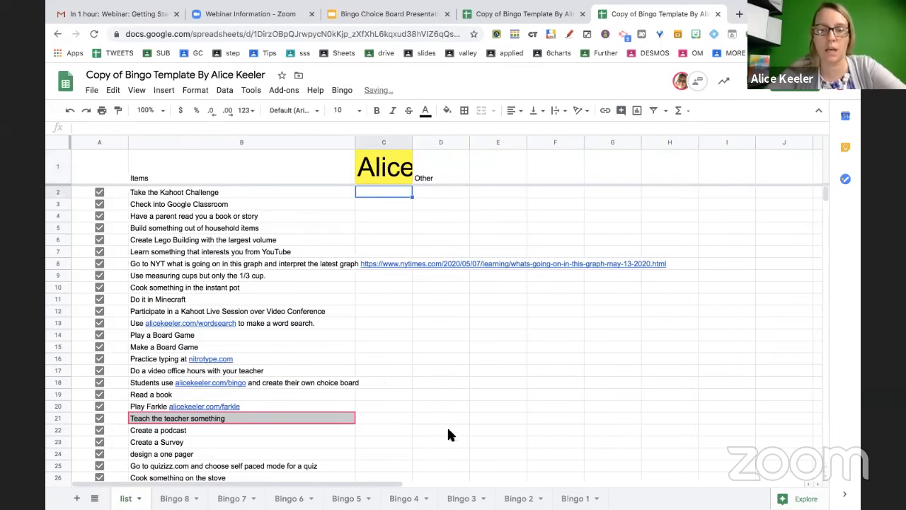
# Check that the Bingo 2, Bingo 6 and Bingo 5 boards show the new title
pyautogui.click(518, 498)
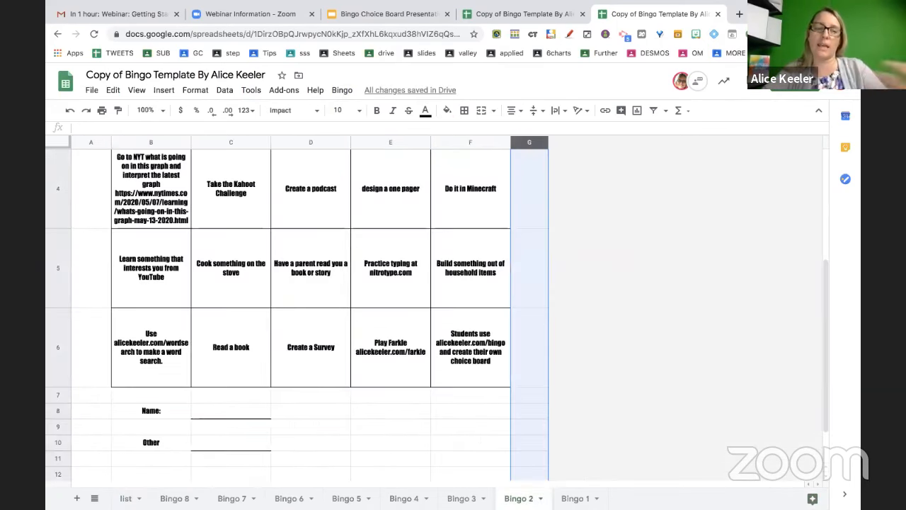
pyautogui.scroll(3, 434, 314)
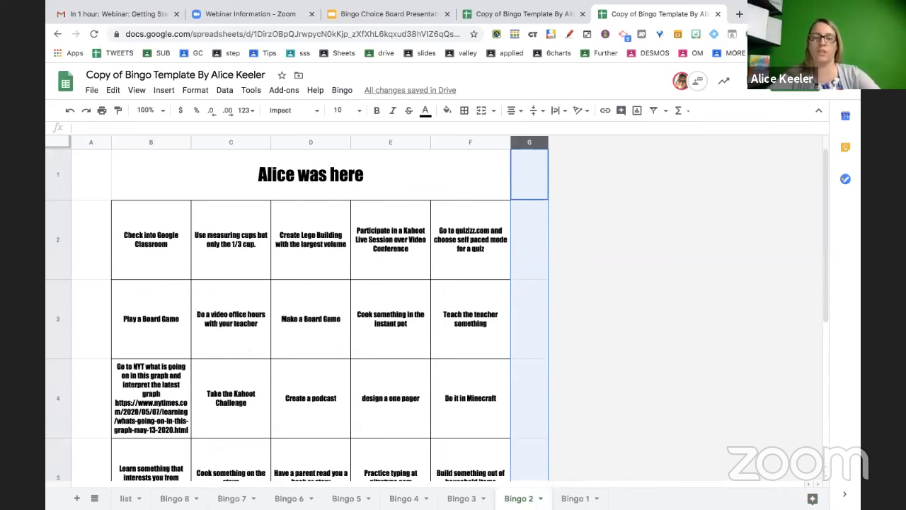
pyautogui.click(297, 498)
pyautogui.scroll(5, 322, 291)
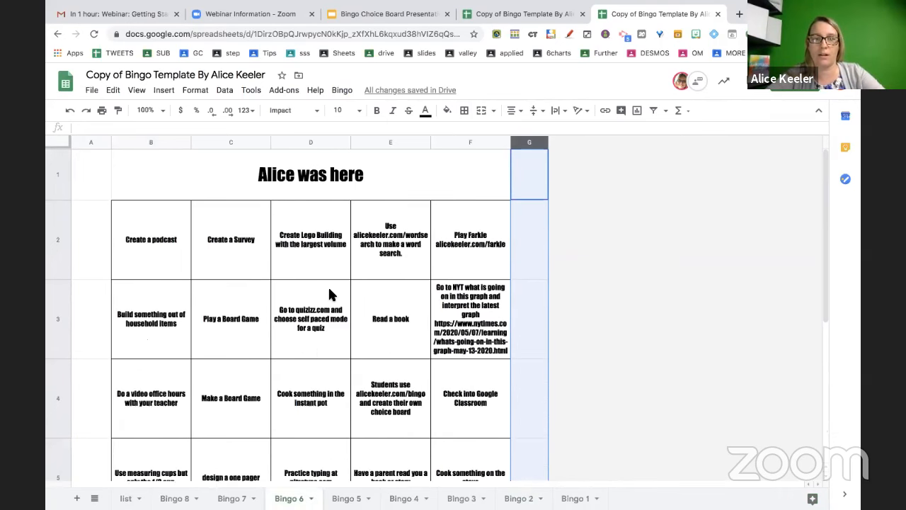
pyautogui.click(126, 498)
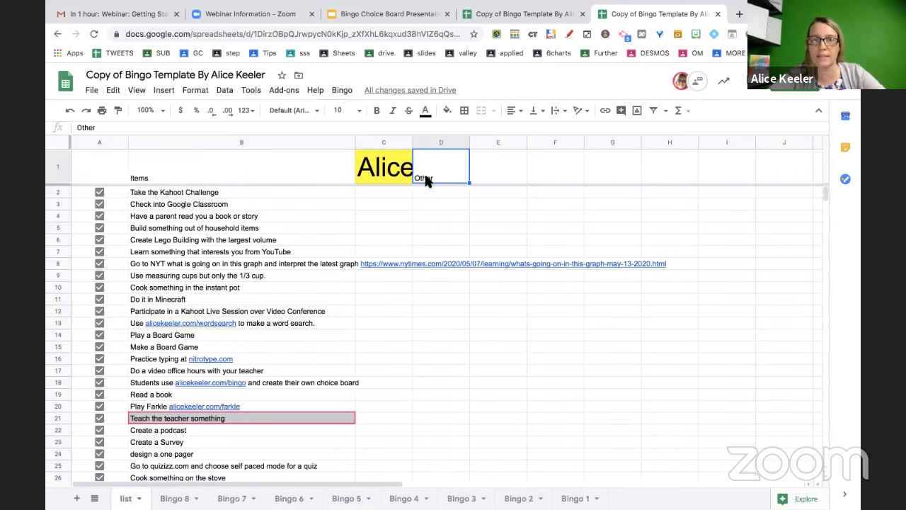
pyautogui.click(348, 499)
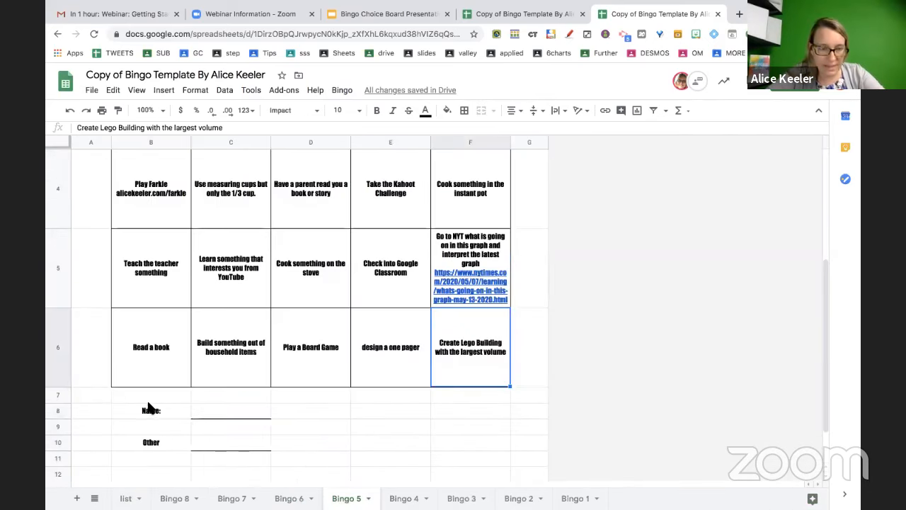
pyautogui.moveTo(147, 411); pyautogui.dragTo(280, 441)
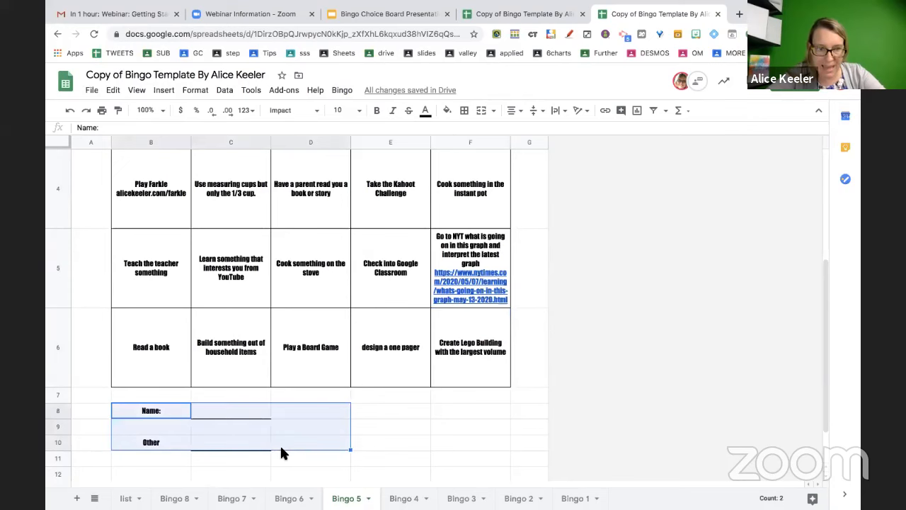
pyautogui.click(128, 498)
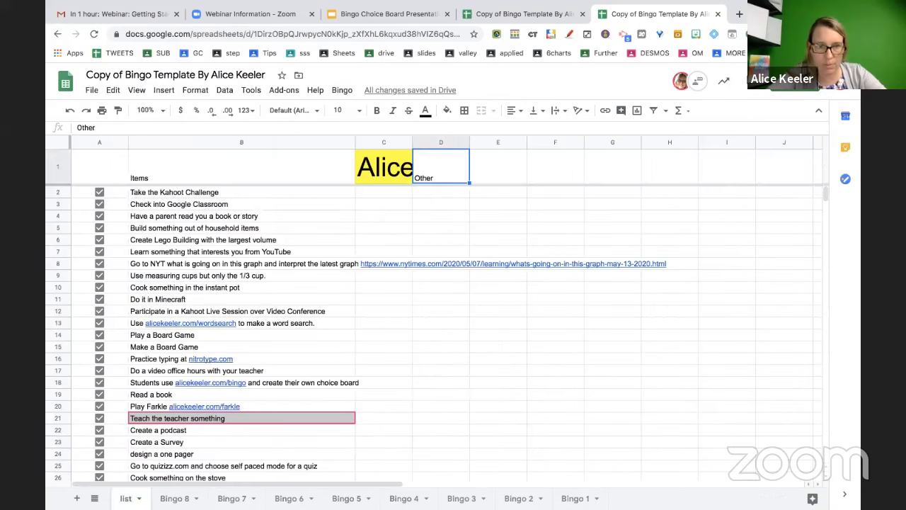
# Change list cell D1 from Other to 'What period are you in?' and check B10 on Bingo 4 and 6
pyautogui.doubleClick(434, 172)
pyautogui.doubleClick(424, 155)
pyautogui.write('Wha')
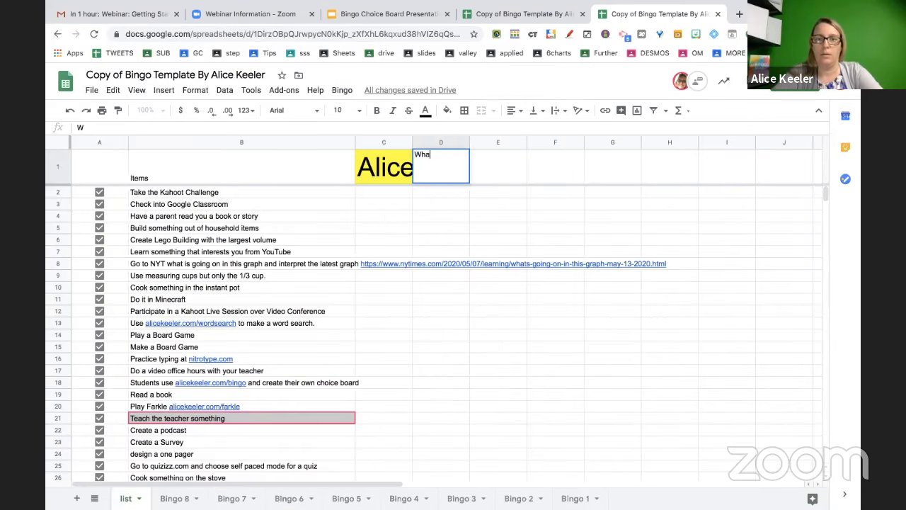
pyautogui.write('t period are yo')
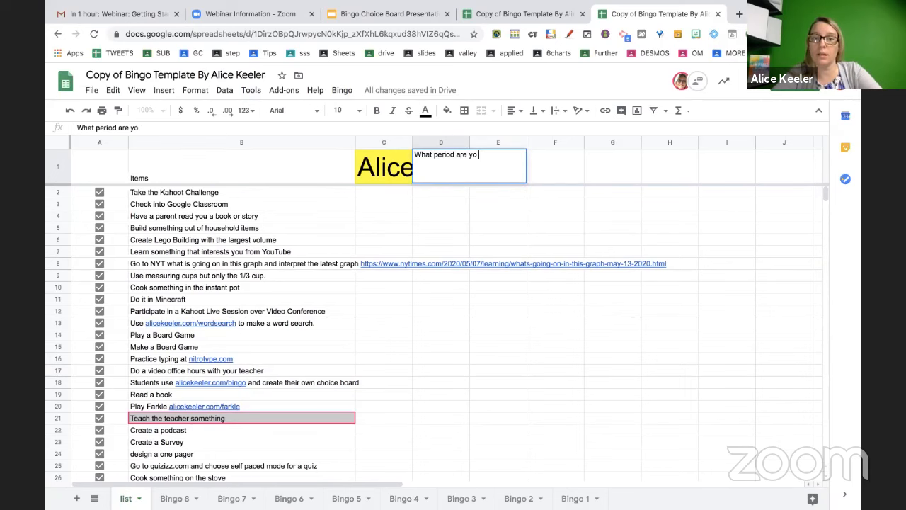
pyautogui.write('u in?')
pyautogui.press('Return')
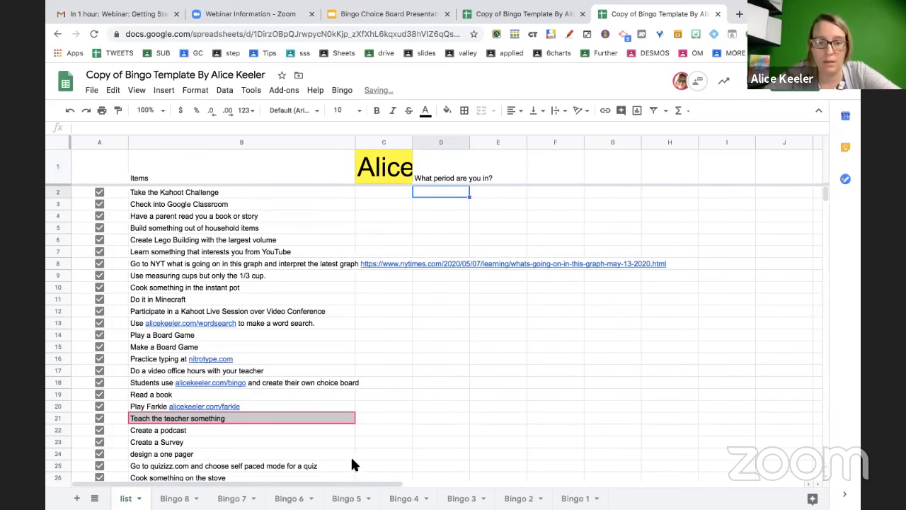
pyautogui.click(407, 498)
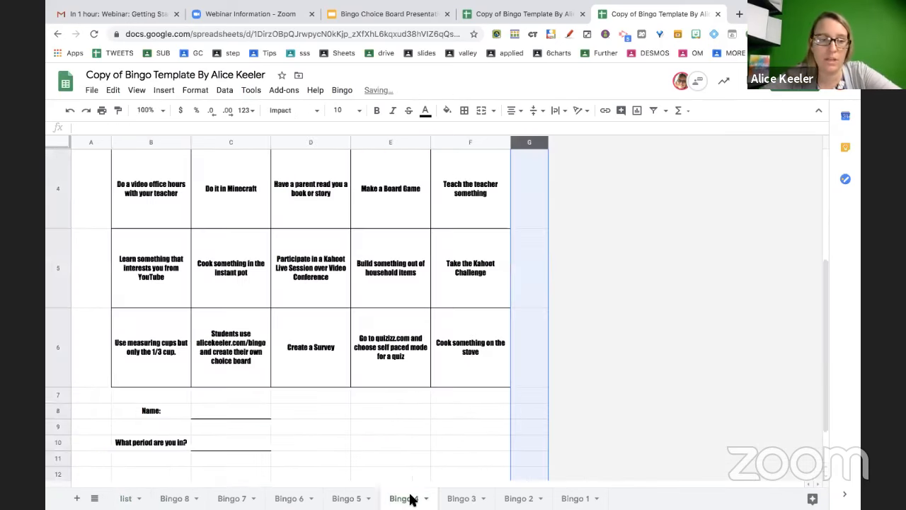
pyautogui.click(146, 445)
pyautogui.click(289, 498)
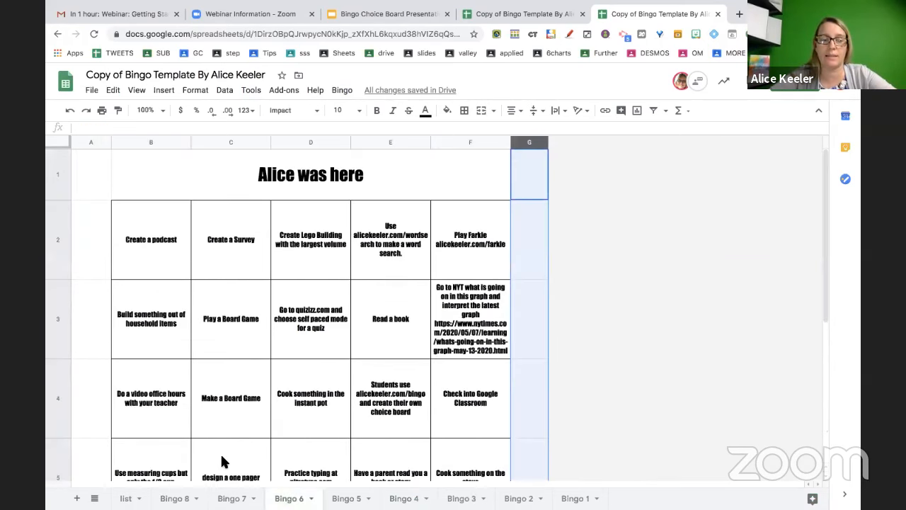
pyautogui.scroll(-5, 222, 461)
pyautogui.click(175, 366)
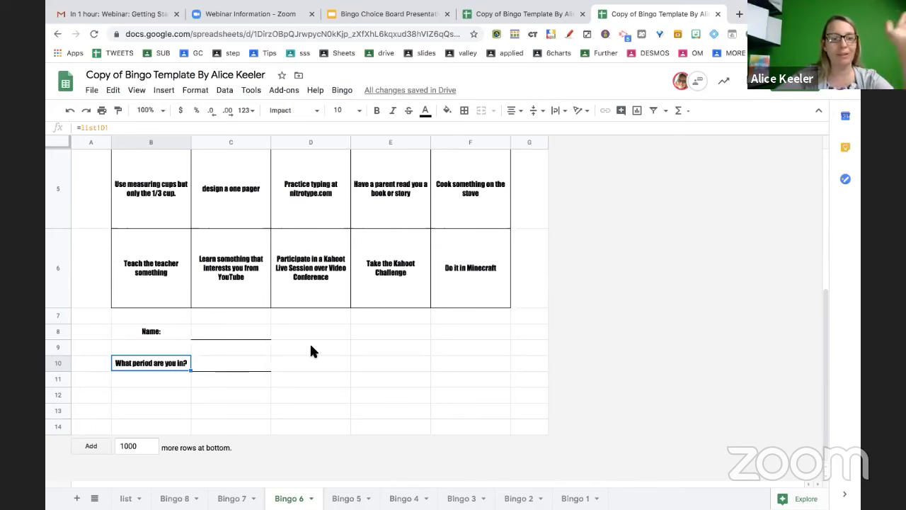
# Inspect the =list!C1 formula behind Bingo 6's board title
pyautogui.scroll(5, 309, 347)
pyautogui.click(340, 179)
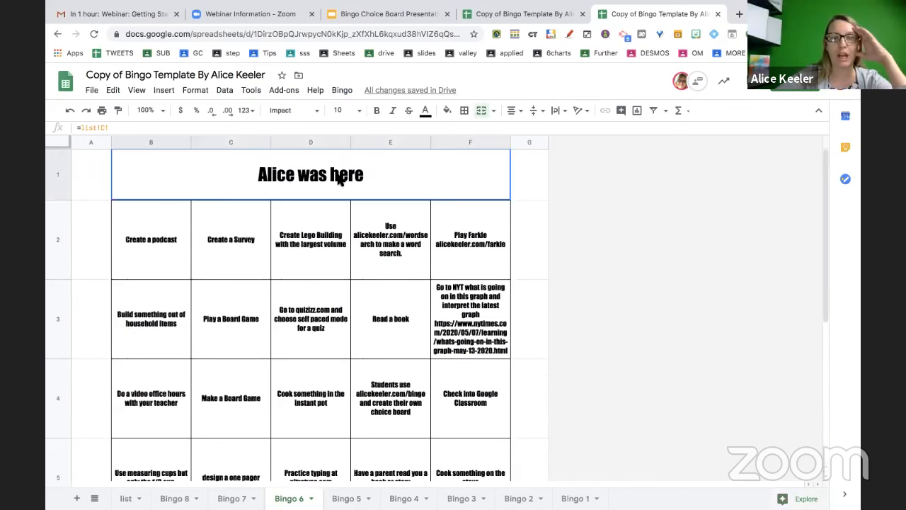
pyautogui.doubleClick(340, 180)
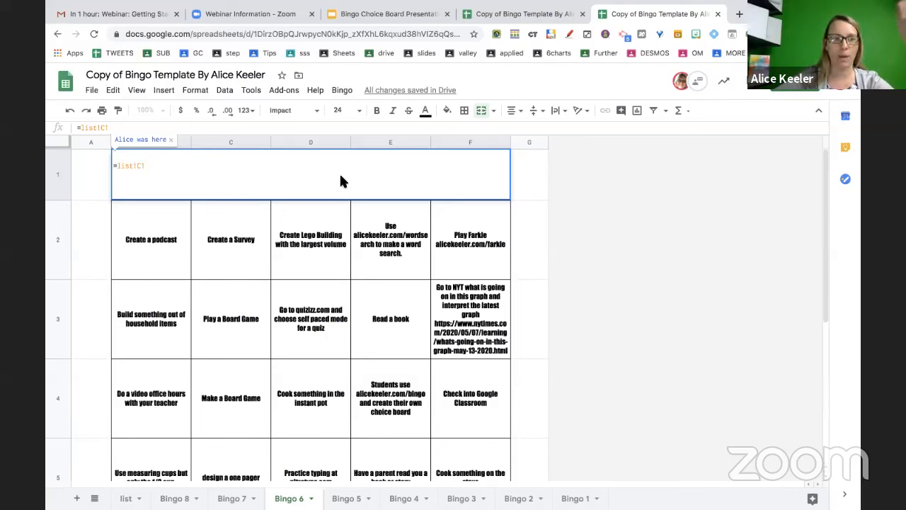
pyautogui.click(327, 253)
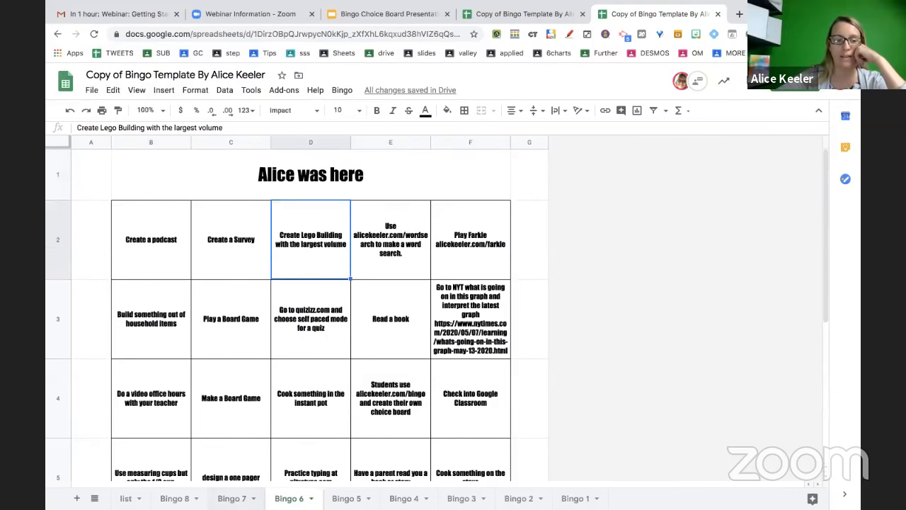
# Restore the list title in C1 to Remote Learning Bingo Choice Board
pyautogui.click(126, 498)
pyautogui.click(383, 168)
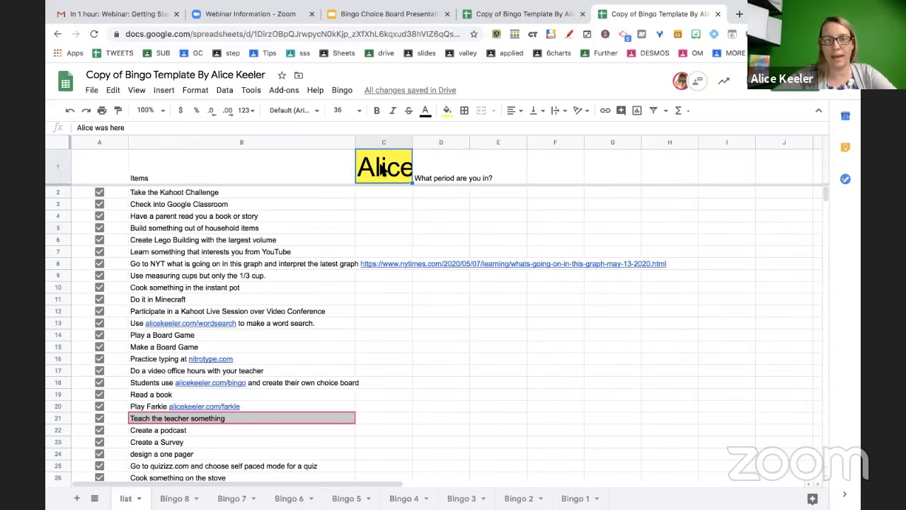
pyautogui.doubleClick(382, 167)
pyautogui.press('super+v')
pyautogui.press('Return')
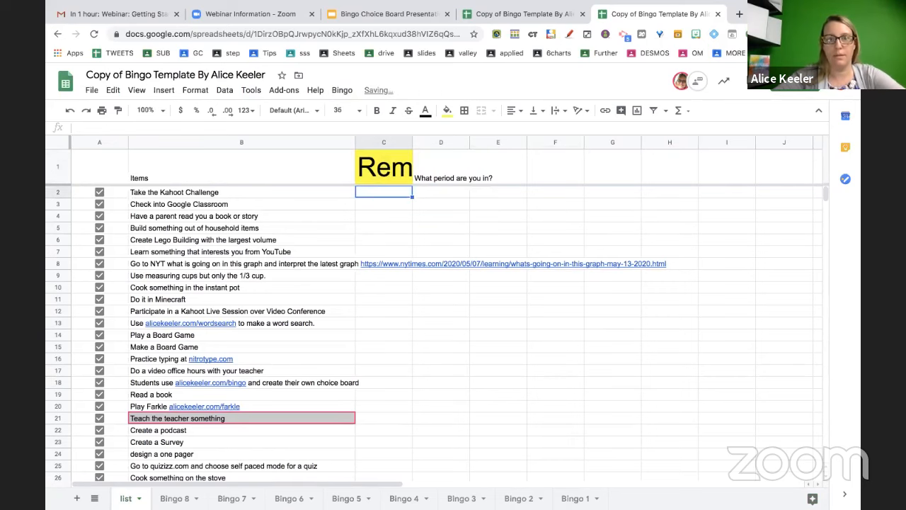
# On Bingo 3, inspect the Kahoot and Minecraft squares and the restored title
pyautogui.click(462, 498)
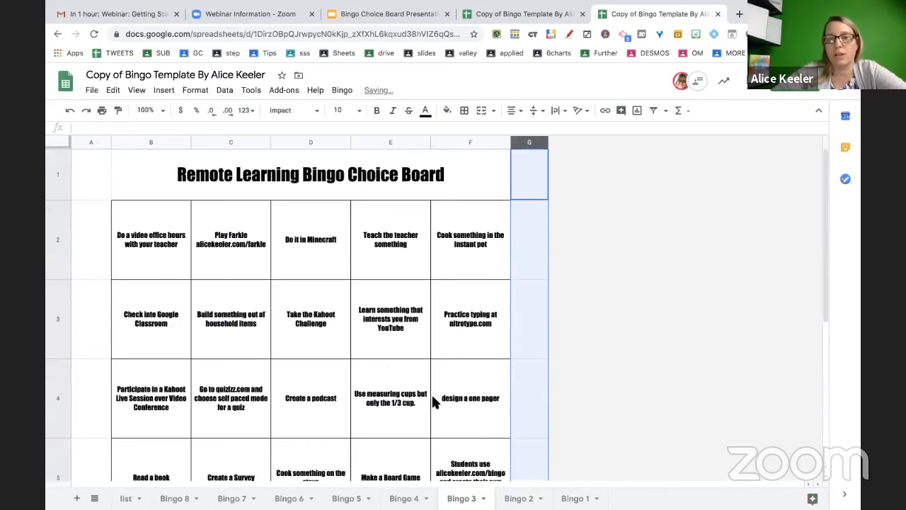
pyautogui.click(380, 306)
pyautogui.click(302, 291)
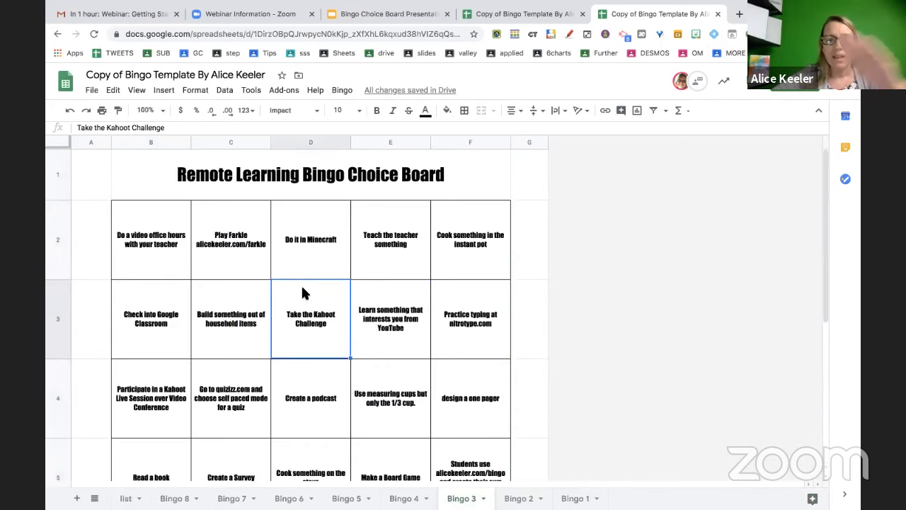
pyautogui.click(310, 260)
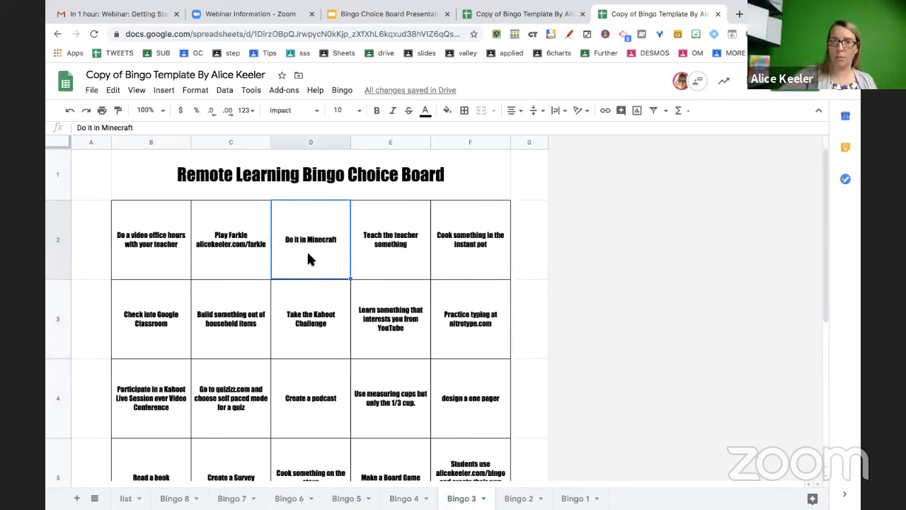
pyautogui.doubleClick(308, 255)
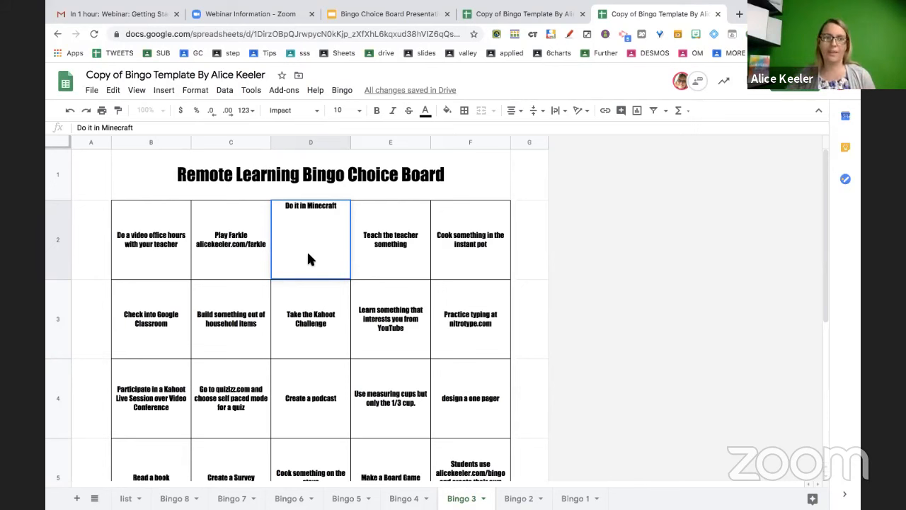
pyautogui.click(473, 169)
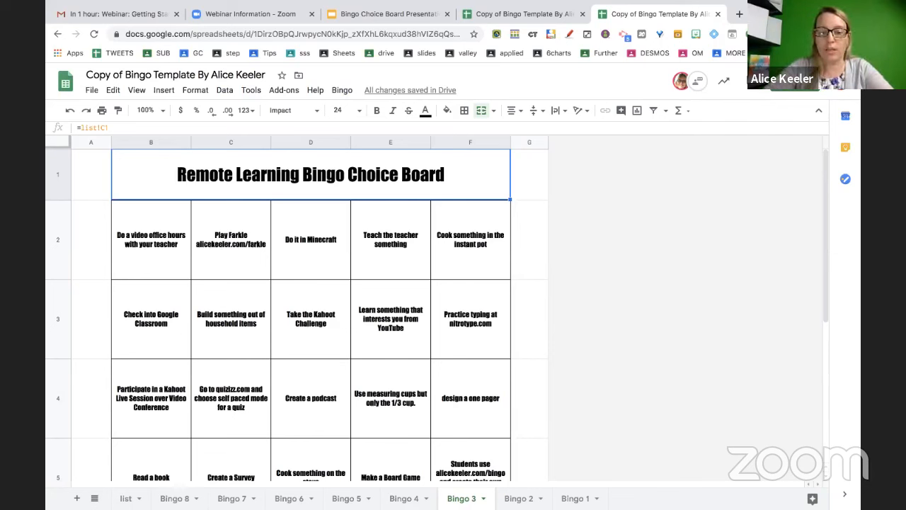
# Rename the Bingo 3 sheet to a student's first name
pyautogui.doubleClick(462, 498)
pyautogui.write('Marica')
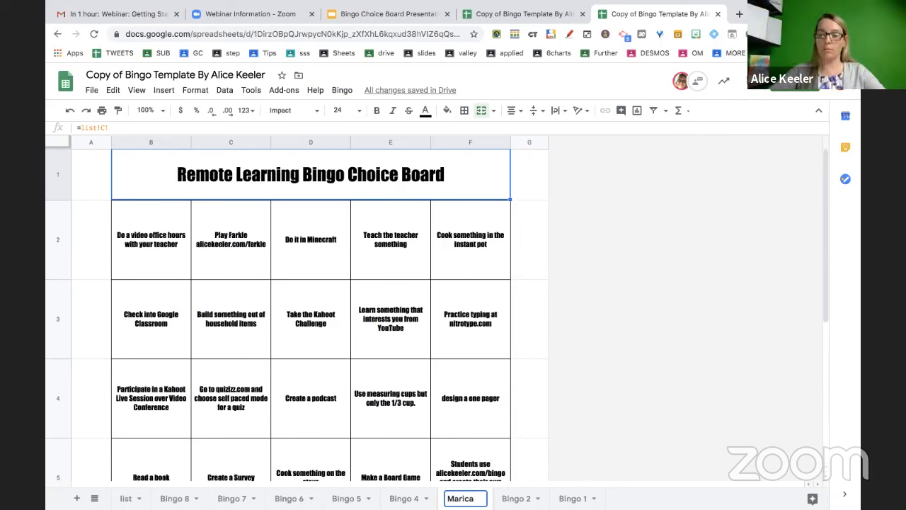
pyautogui.press('Return')
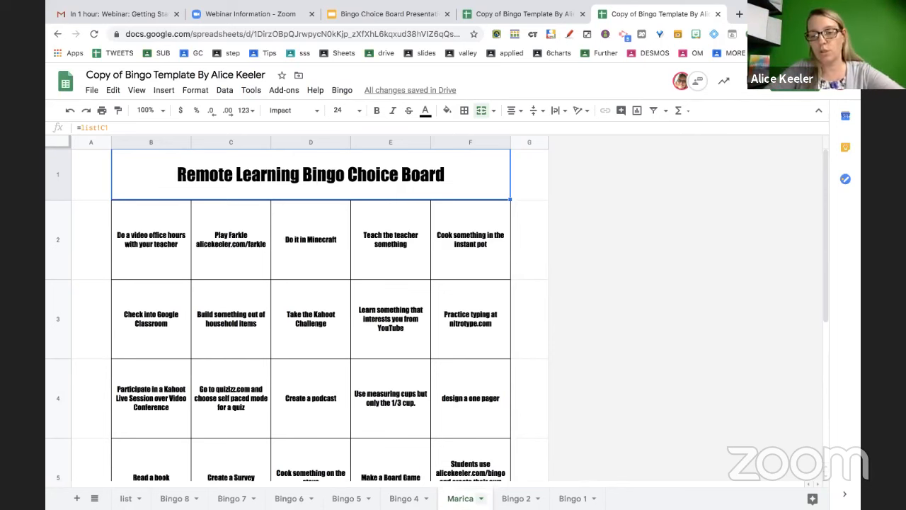
# Copy the renamed board sheet to a new spreadsheet, inspect its #REF! title, then close it
pyautogui.click(481, 498)
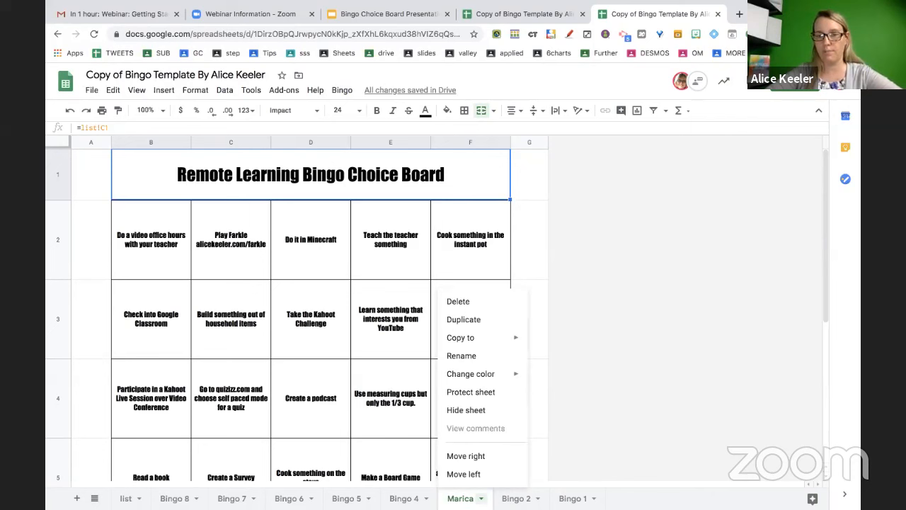
pyautogui.moveTo(491, 340)
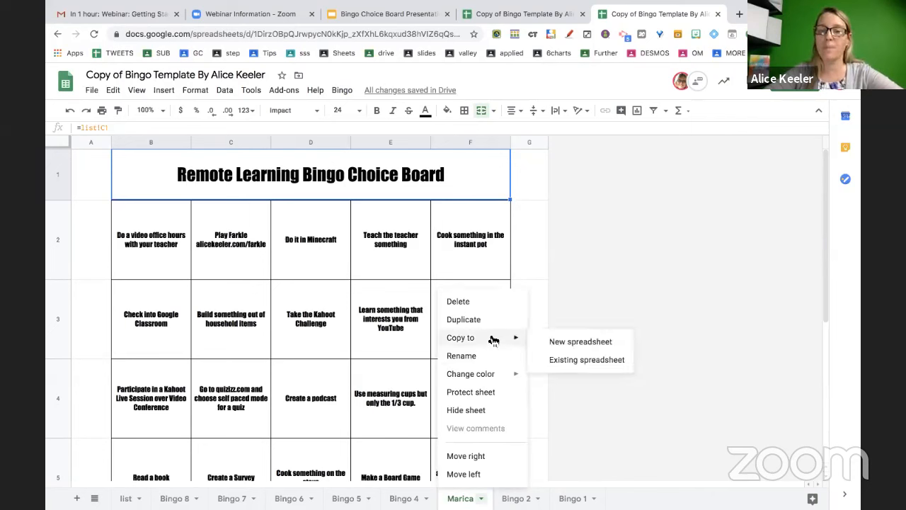
pyautogui.click(568, 343)
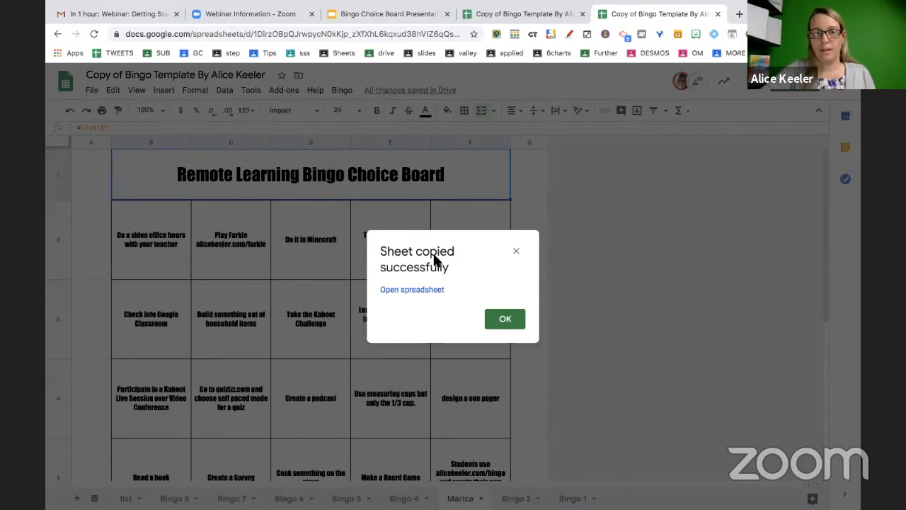
pyautogui.click(422, 290)
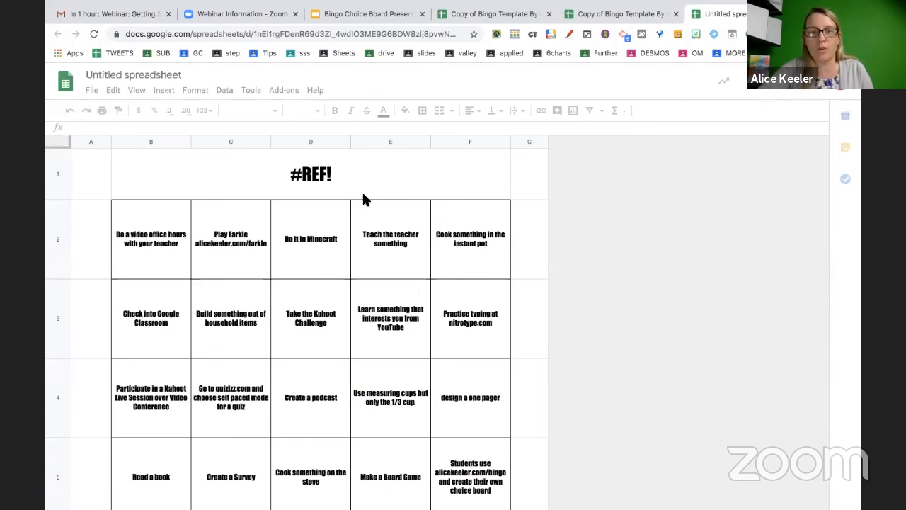
pyautogui.click(314, 188)
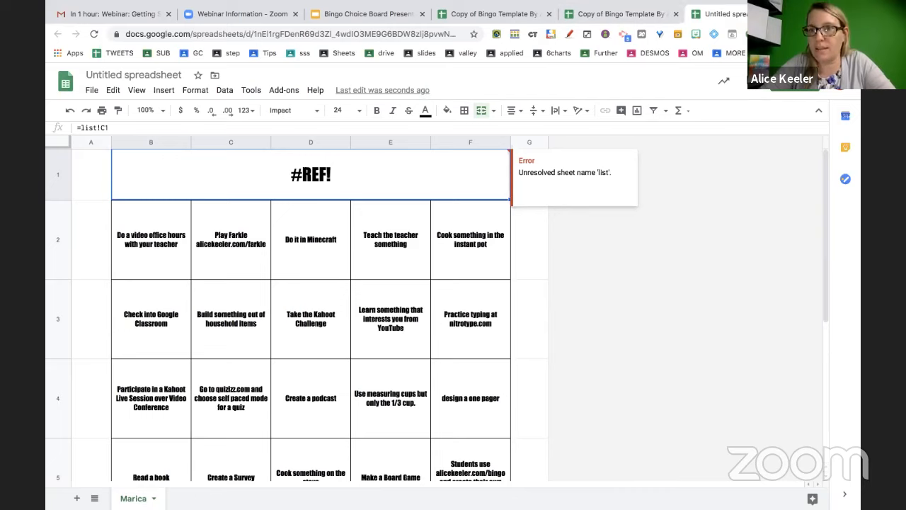
pyautogui.click(803, 14)
pyautogui.click(501, 319)
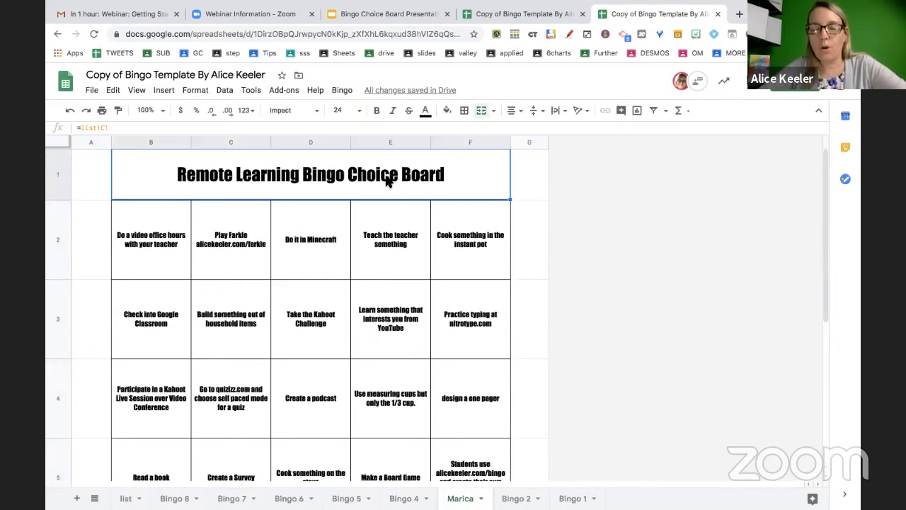
# Add a new slide titled 'Control Shift V' / 'Is Paste Special' in the bingo presentation
pyautogui.click(358, 15)
pyautogui.hotkey('ctrl', 'm')
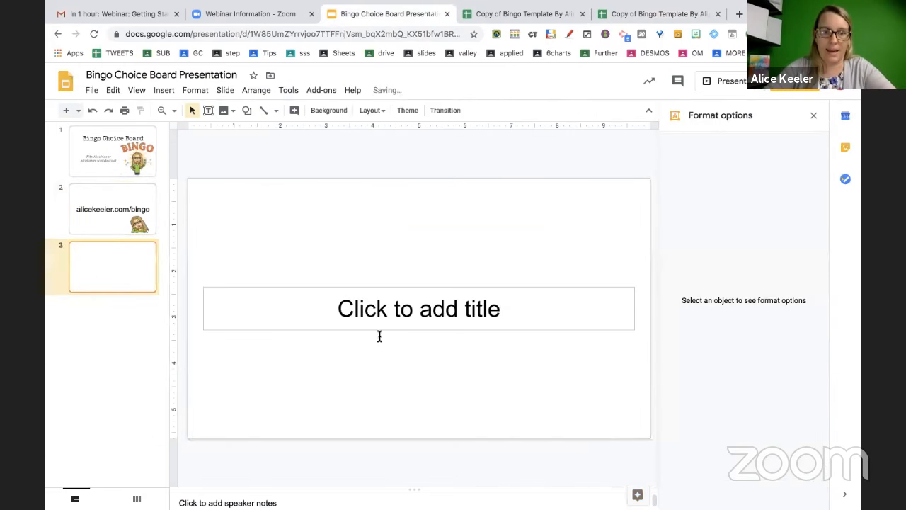
pyautogui.click(383, 314)
pyautogui.write('Control Shift V')
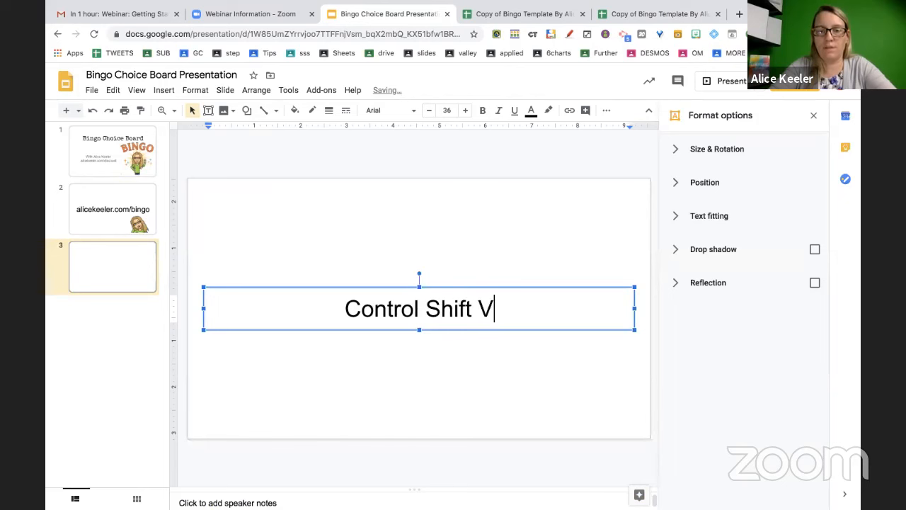
pyautogui.press('Return')
pyautogui.write('Is Paste')
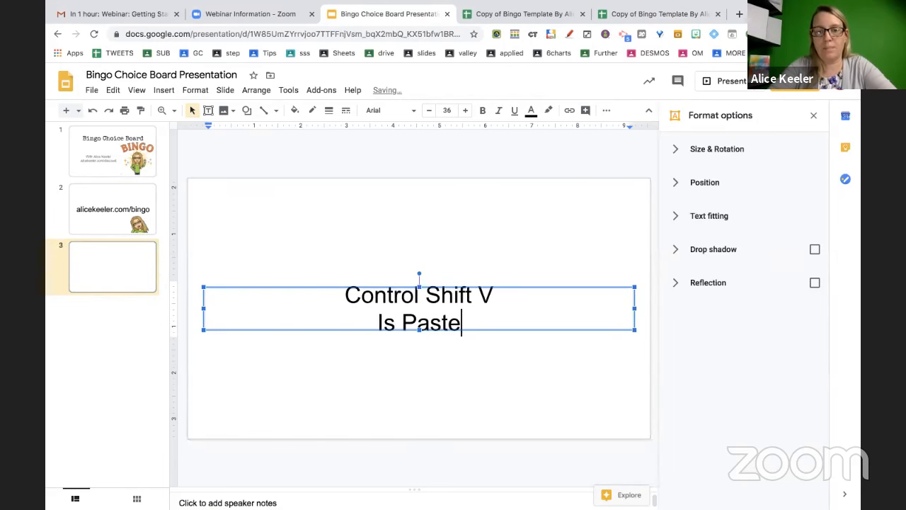
pyautogui.write(' Special')
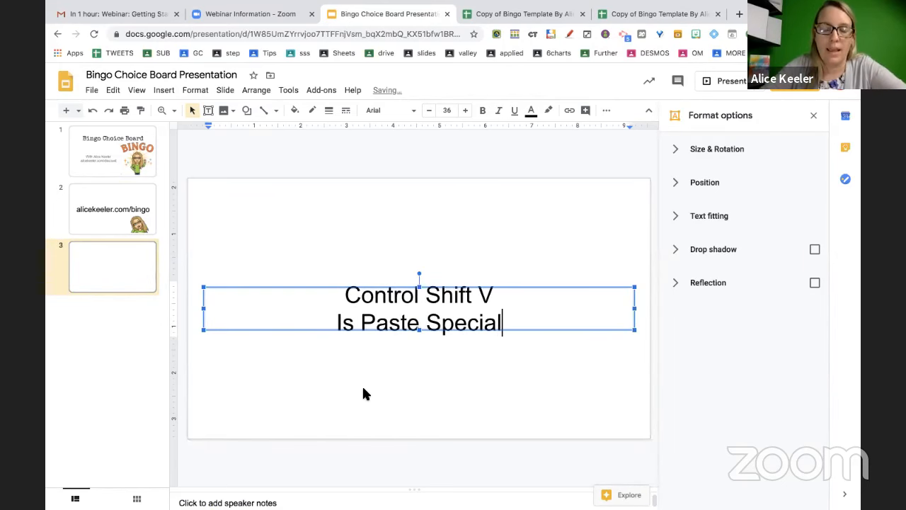
pyautogui.click(363, 389)
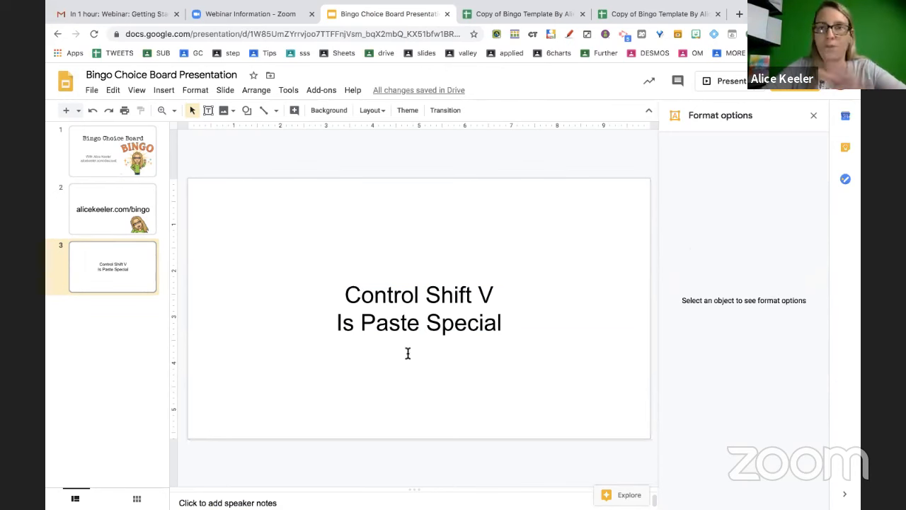
pyautogui.click(514, 15)
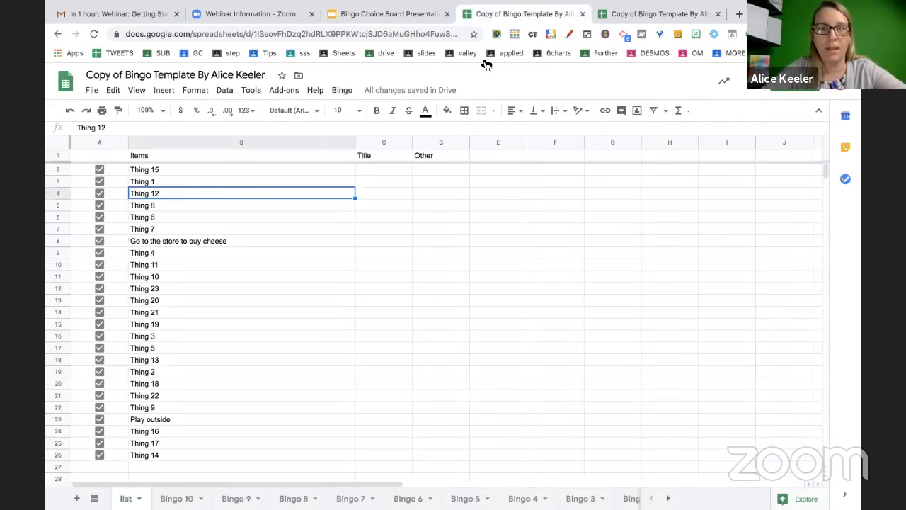
pyautogui.click(342, 90)
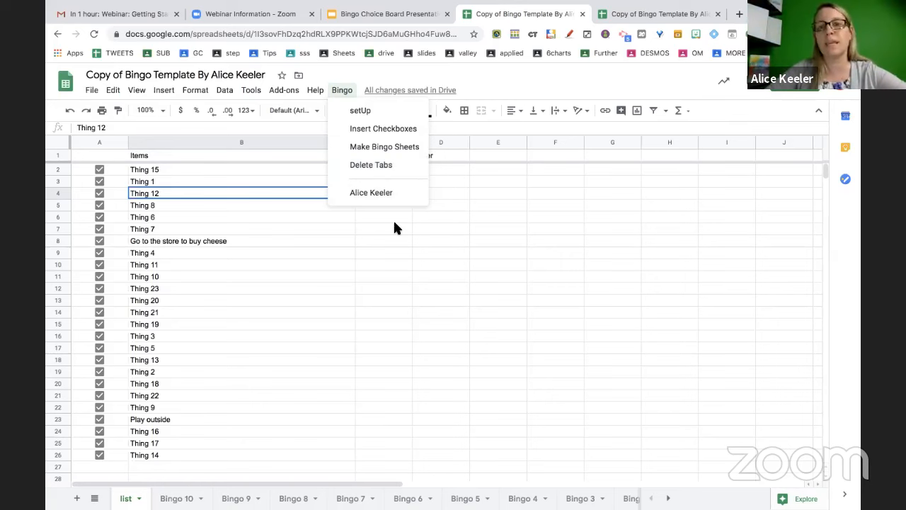
pyautogui.click(370, 14)
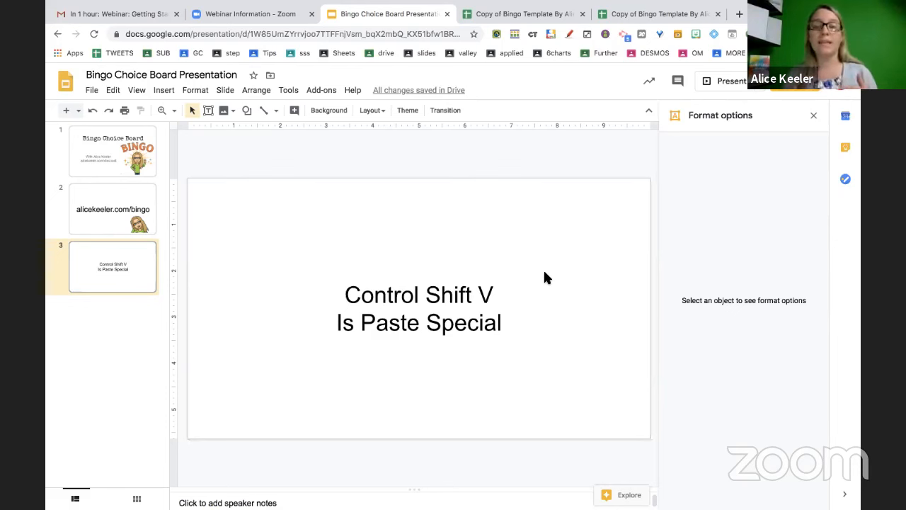
pyautogui.click(535, 16)
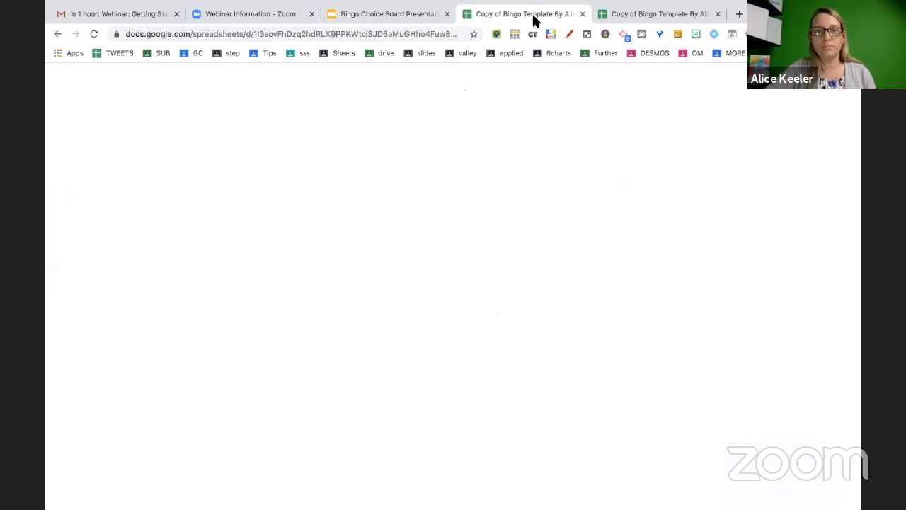
# Enter three sample first-name and last-name pairs in E5:F7
pyautogui.click(499, 208)
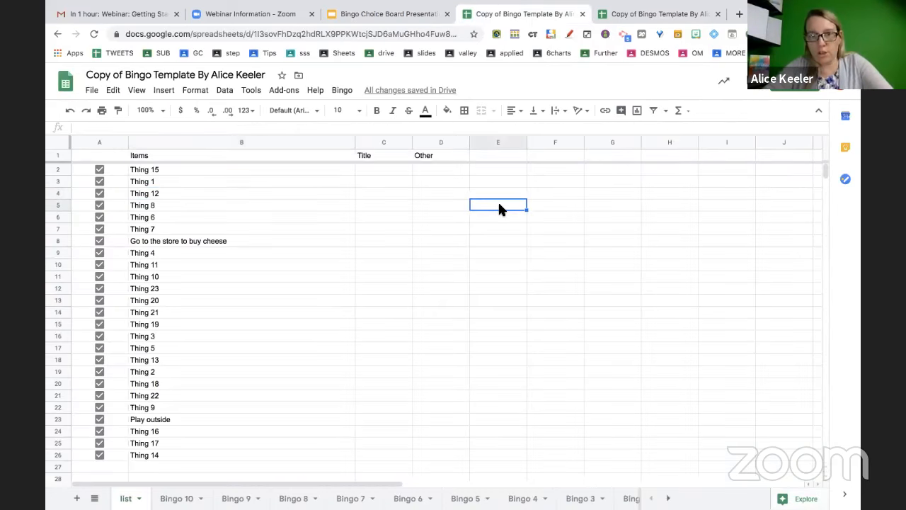
pyautogui.write('alice')
pyautogui.press('Tab')
pyautogui.write('keeler')
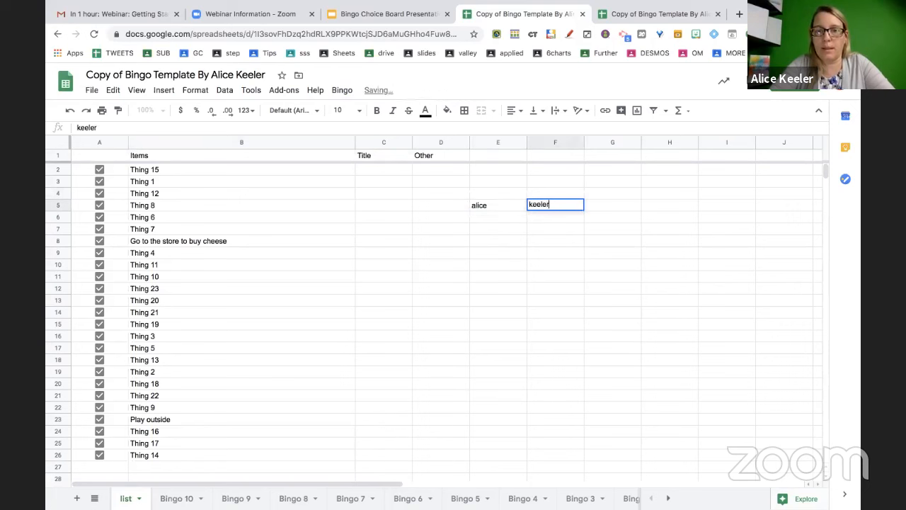
pyautogui.press('Return')
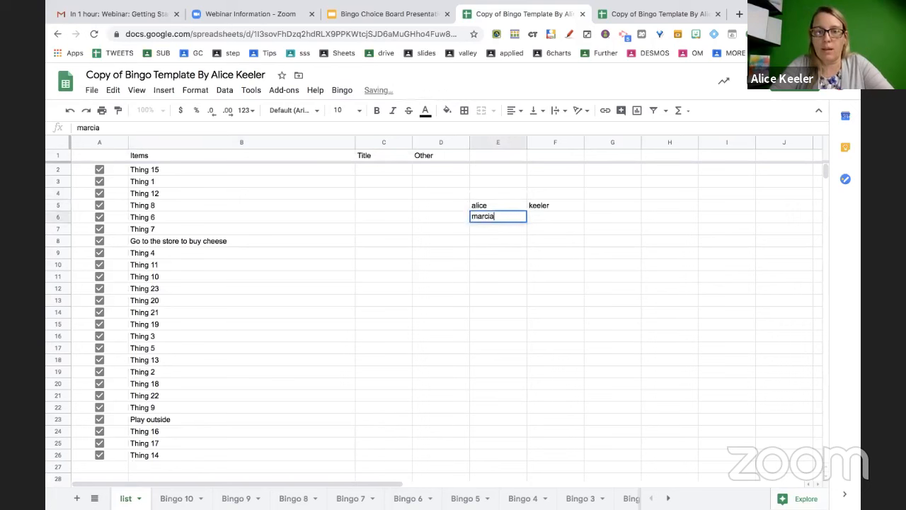
pyautogui.press('Tab')
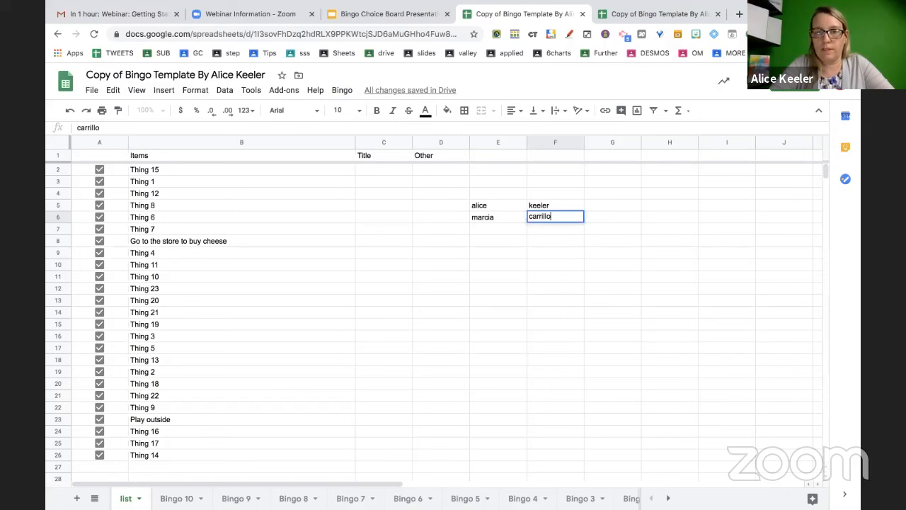
pyautogui.press('Return')
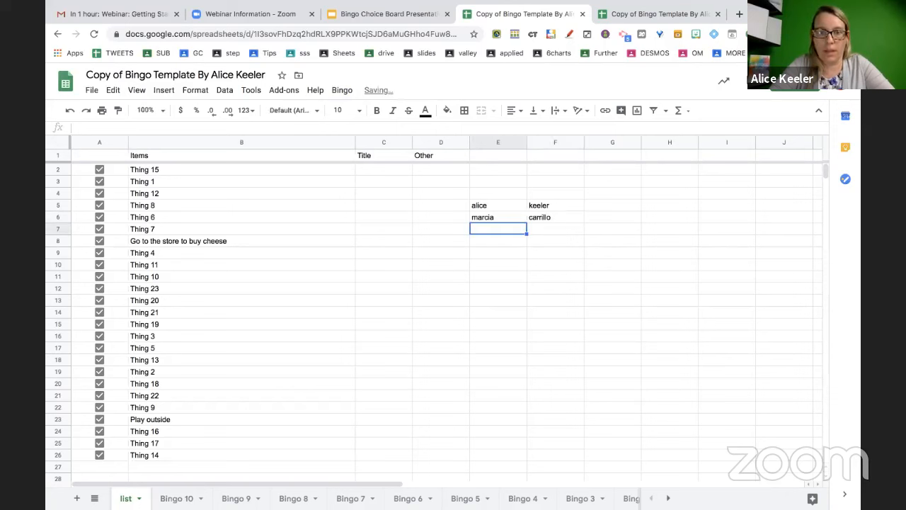
pyautogui.press('Tab')
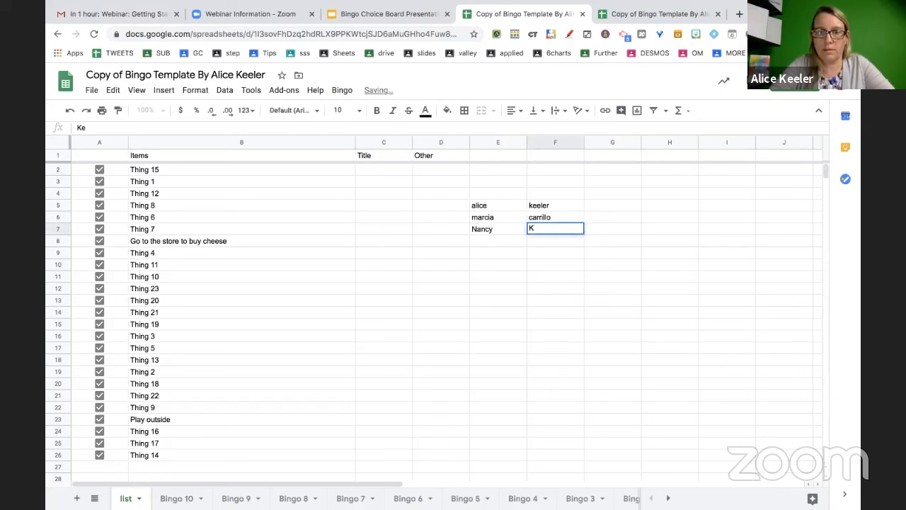
pyautogui.press('Return')
# Enter =LEFT(E5,1)&F5 in G5 and fill it down to G7
pyautogui.click(596, 205)
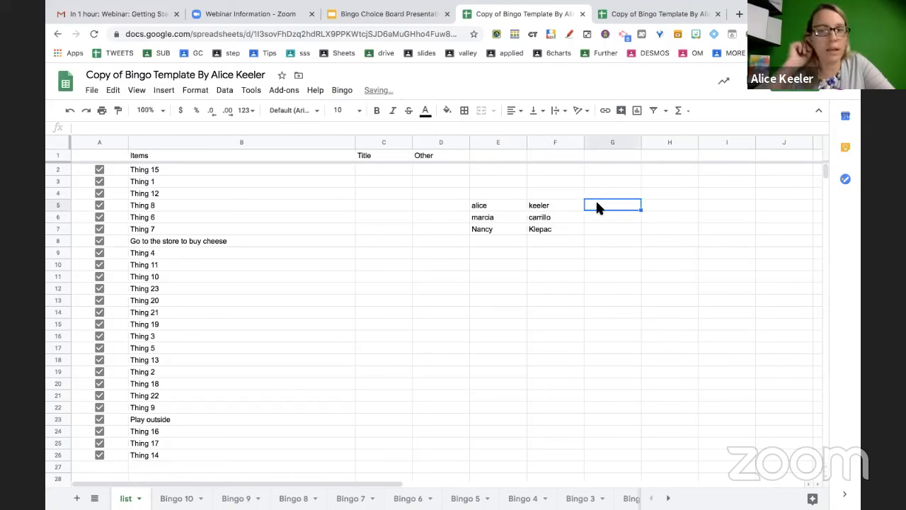
pyautogui.write('=lerf')
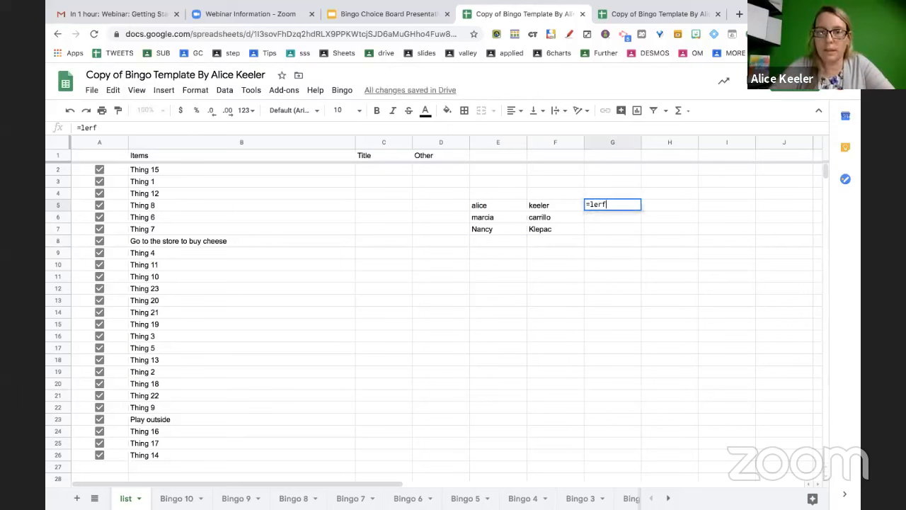
pyautogui.press('BackSpace')
pyautogui.press('BackSpace')
pyautogui.write('ft(')
pyautogui.click(496, 205)
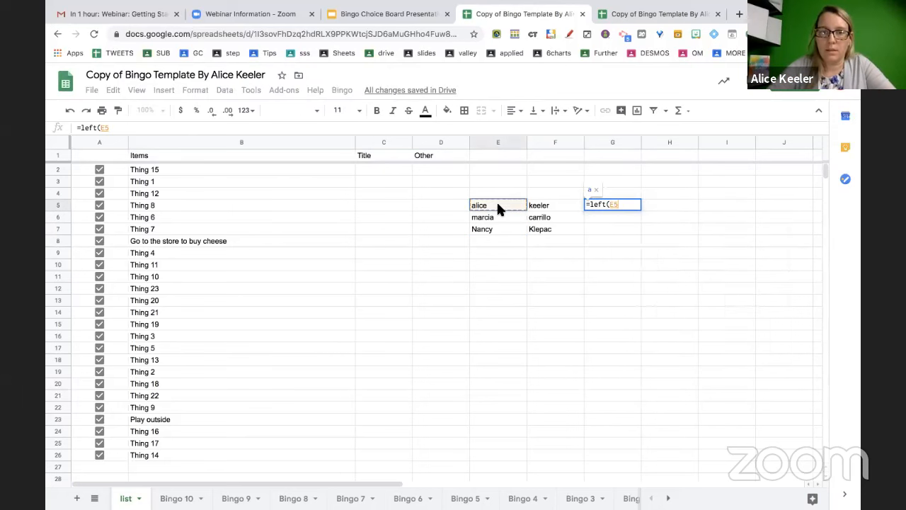
pyautogui.write(',1)&')
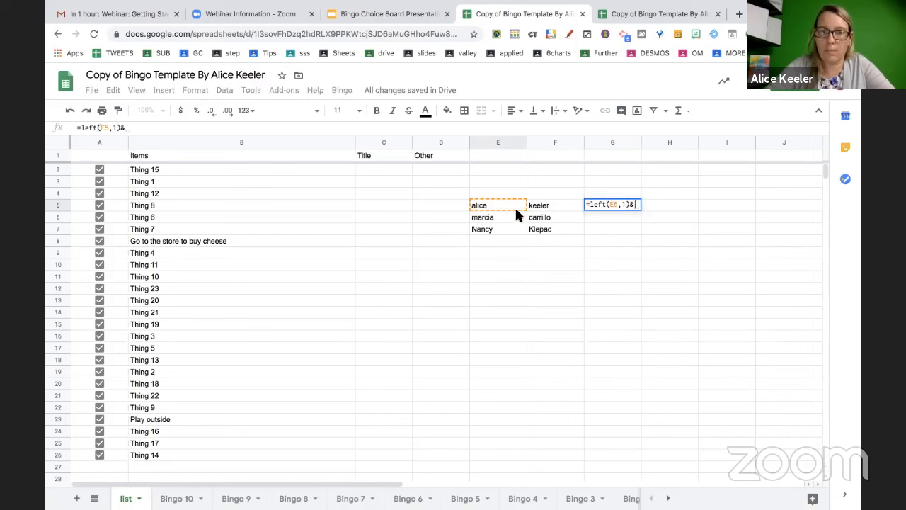
pyautogui.click(542, 210)
pyautogui.press('Return')
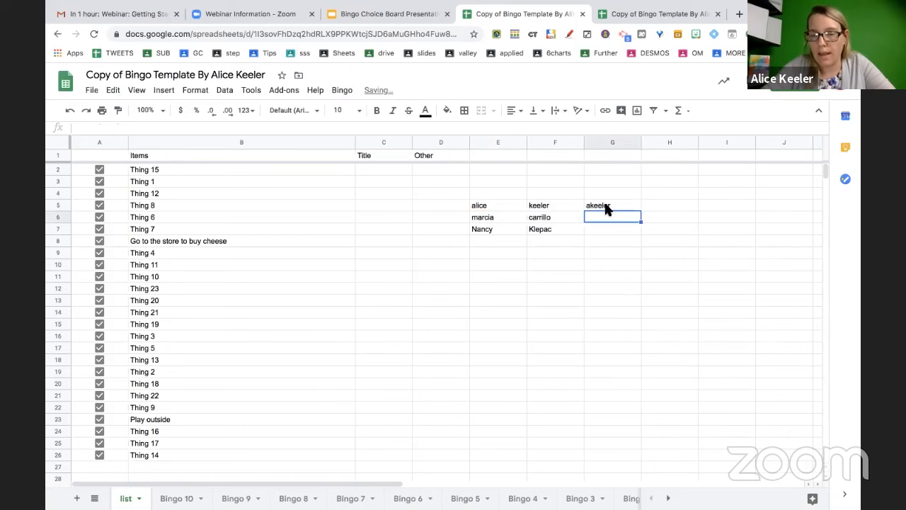
pyautogui.click(606, 208)
pyautogui.moveTo(640, 210); pyautogui.dragTo(641, 230)
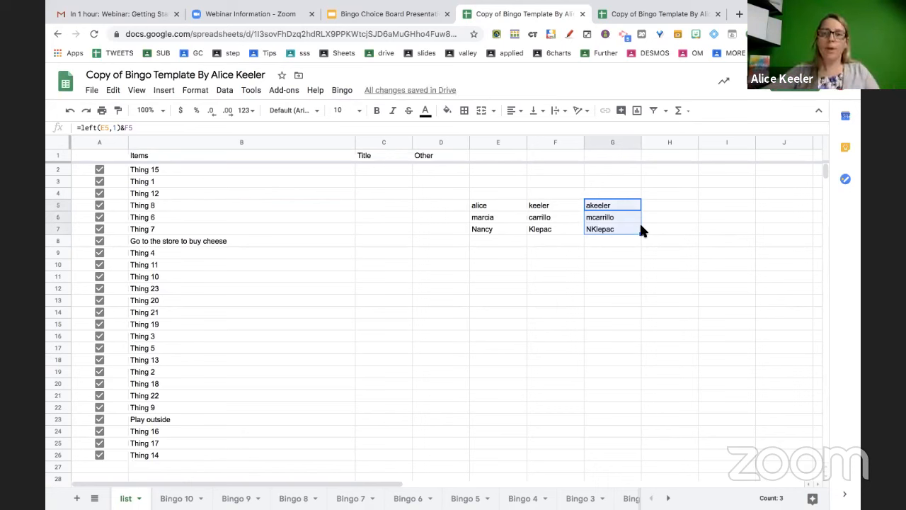
# Copy the G5:G7 formulas and paste them at D19, where they show T
pyautogui.click(622, 252)
pyautogui.moveTo(613, 207); pyautogui.dragTo(613, 225)
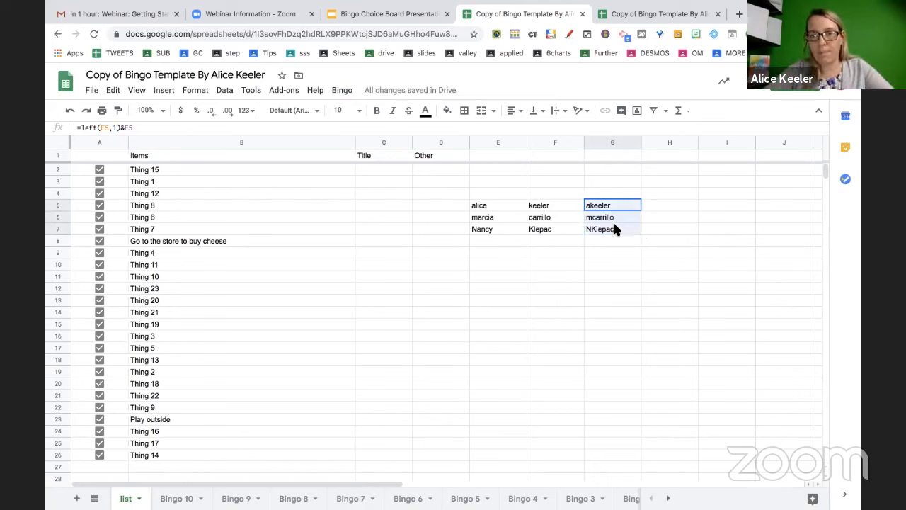
pyautogui.hotkey('ctrl', 'c')
pyautogui.click(460, 369)
pyautogui.hotkey('ctrl', 'v')
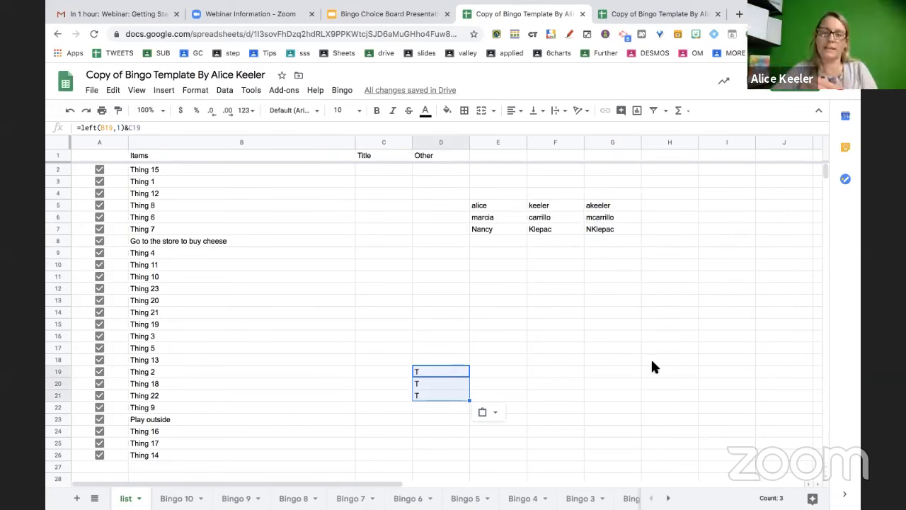
# Inspect D19's pasted formula and its shifted references without changing it
pyautogui.click(542, 371)
pyautogui.click(422, 370)
pyautogui.doubleClick(422, 370)
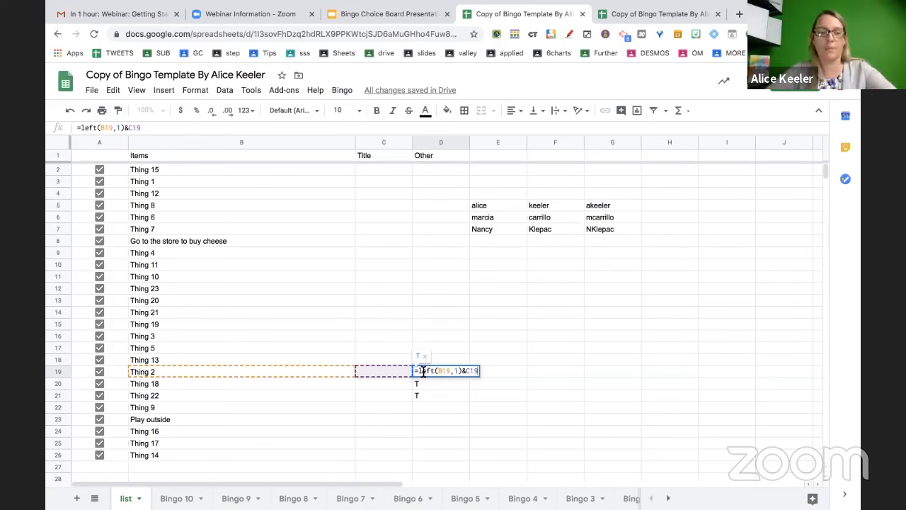
pyautogui.press('Escape')
# Paste G5:G7 as plain values into E19:E21 and confirm they hold text
pyautogui.moveTo(592, 206); pyautogui.dragTo(594, 236)
pyautogui.hotkey('ctrl', 'c')
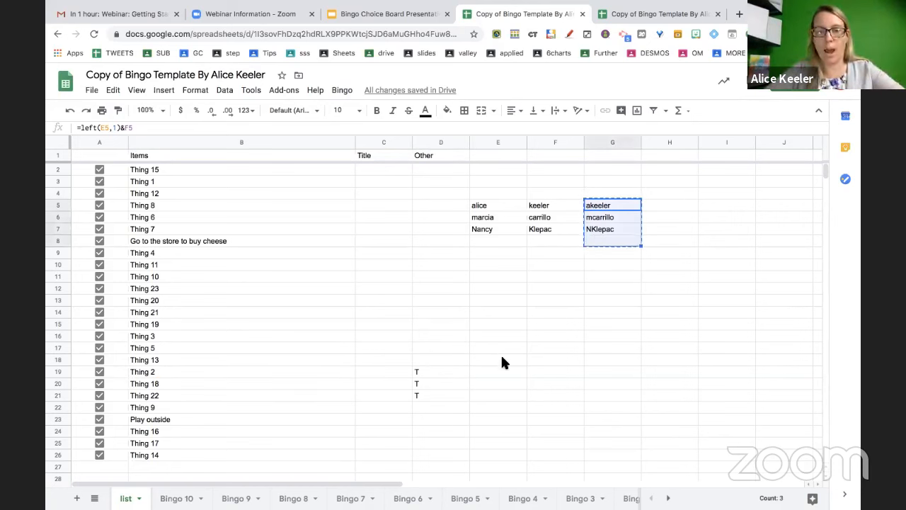
pyautogui.click(501, 372)
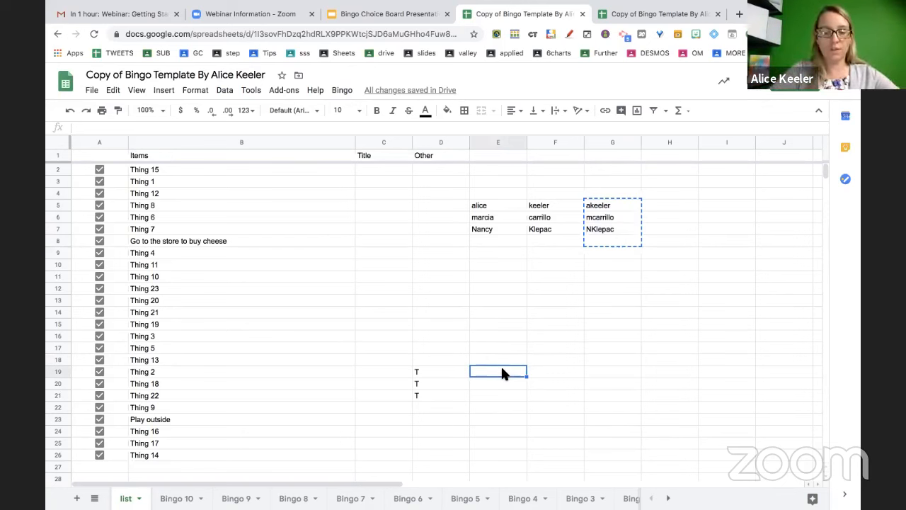
pyautogui.hotkey('ctrl', 'shift', 'v')
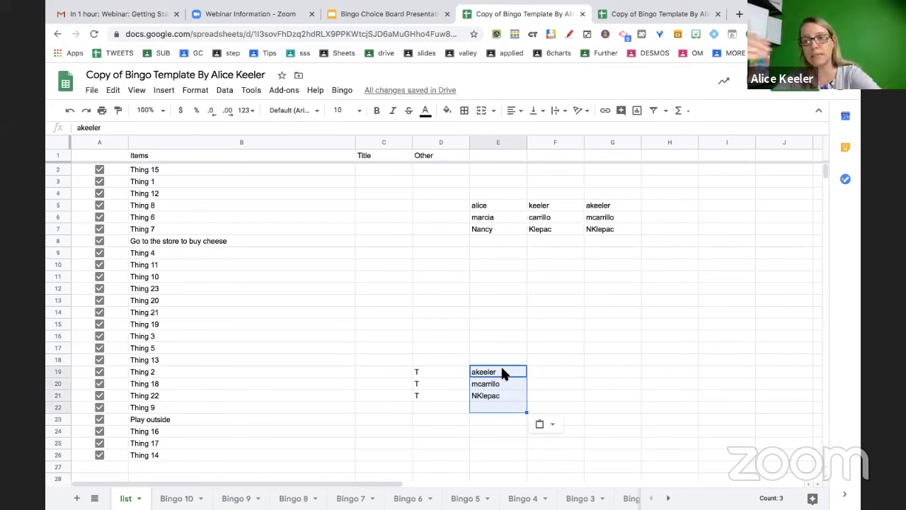
pyautogui.click(500, 372)
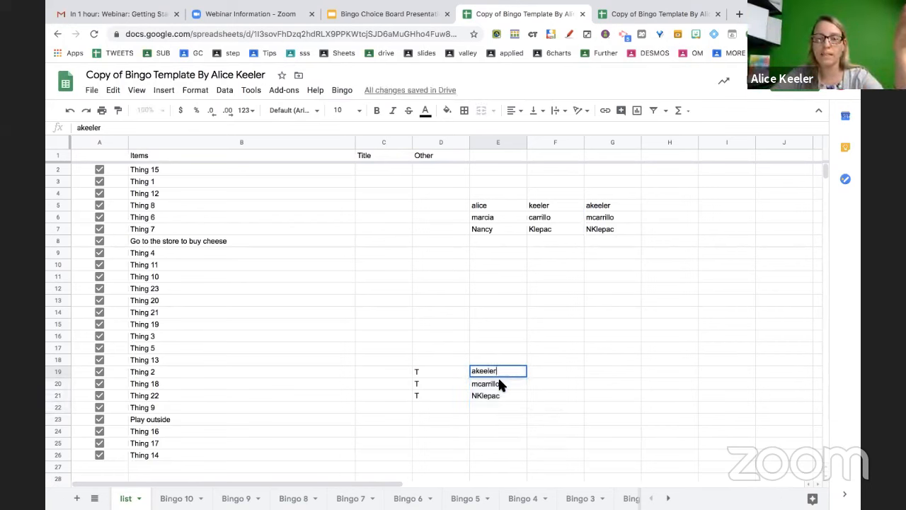
pyautogui.doubleClick(499, 383)
pyautogui.click(497, 395)
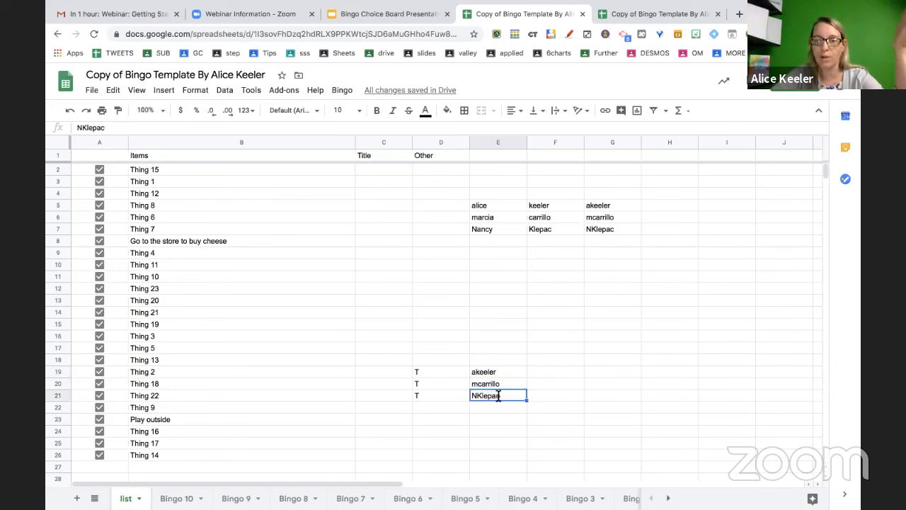
# Compare the D19:D20 formulas with E20's plain value, then go to Bingo 10
pyautogui.click(430, 366)
pyautogui.doubleClick(431, 370)
pyautogui.click(434, 382)
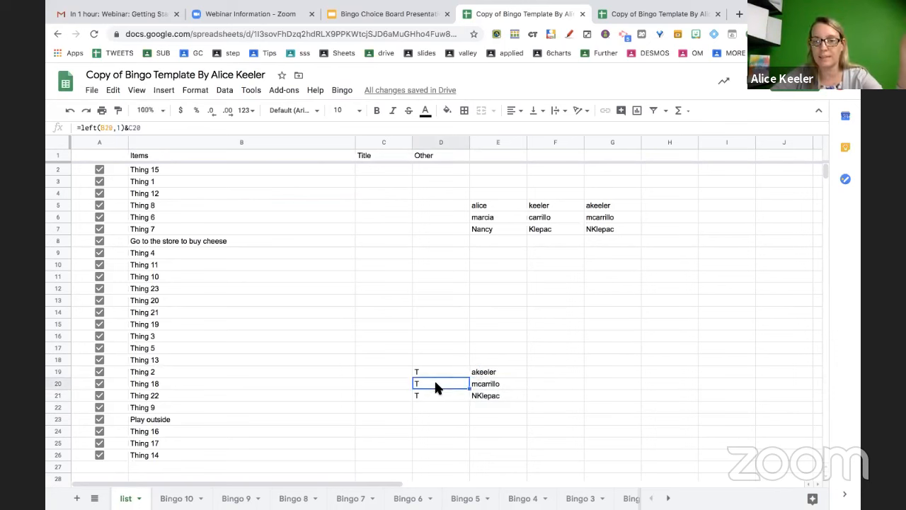
pyautogui.doubleClick(433, 383)
pyautogui.doubleClick(488, 382)
pyautogui.click(405, 349)
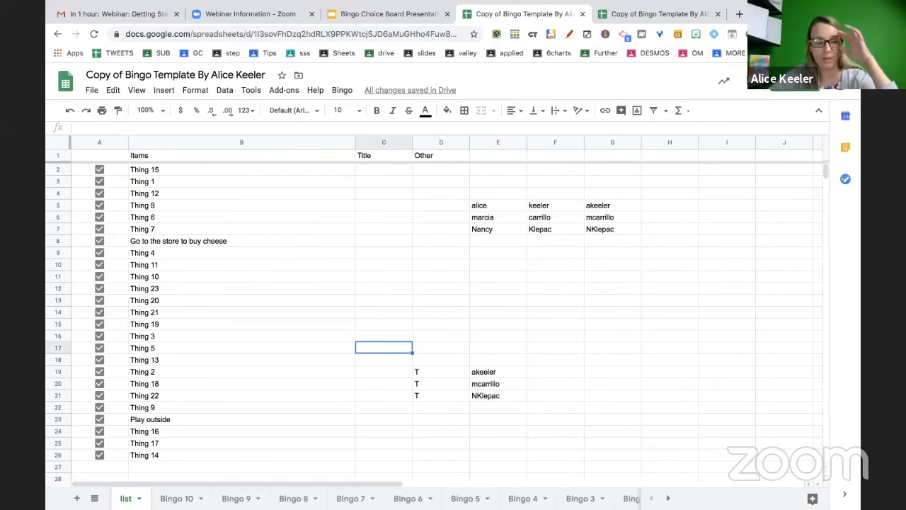
pyautogui.click(177, 498)
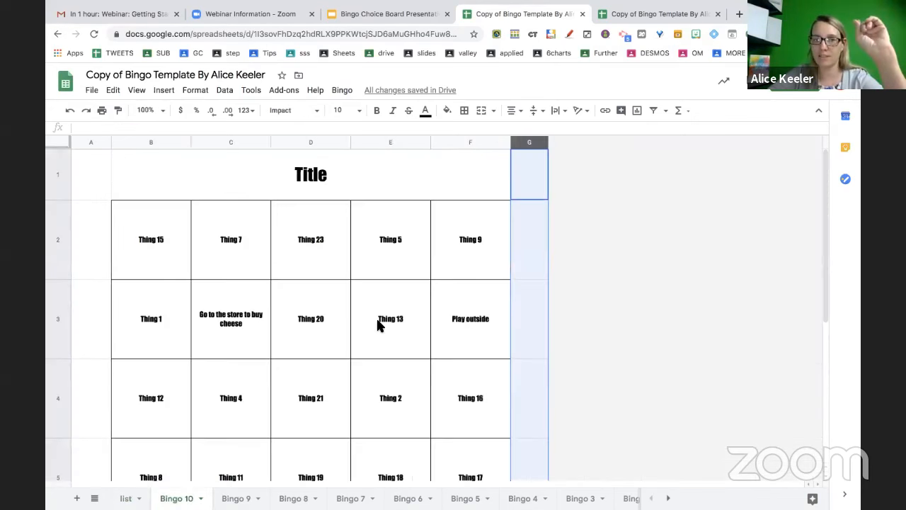
# In the other template copy, paste Bingo 8's title back as a static value
pyautogui.click(126, 499)
pyautogui.click(623, 14)
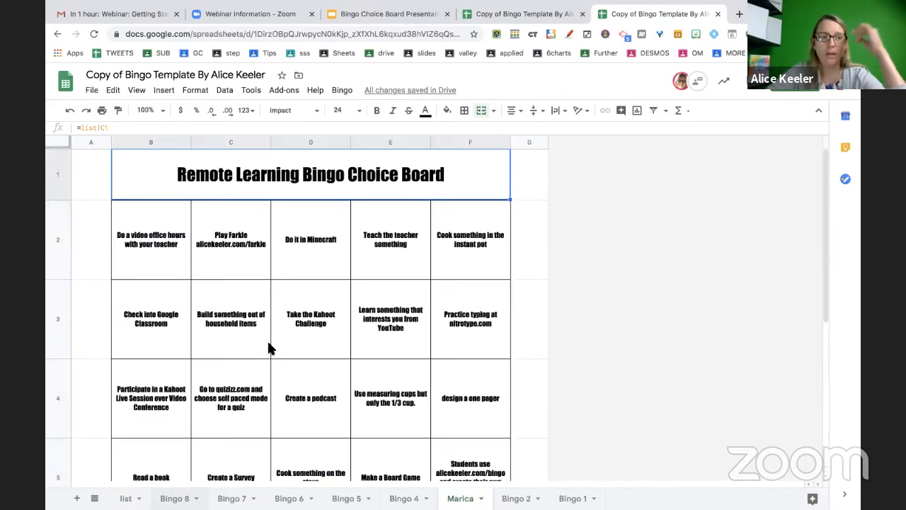
pyautogui.click(174, 498)
pyautogui.scroll(2, 262, 221)
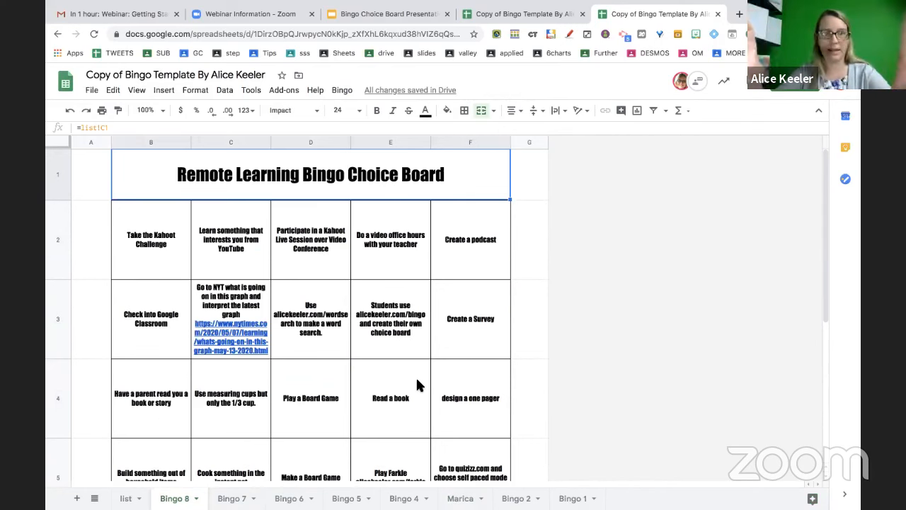
pyautogui.hotkey('ctrl', 'c')
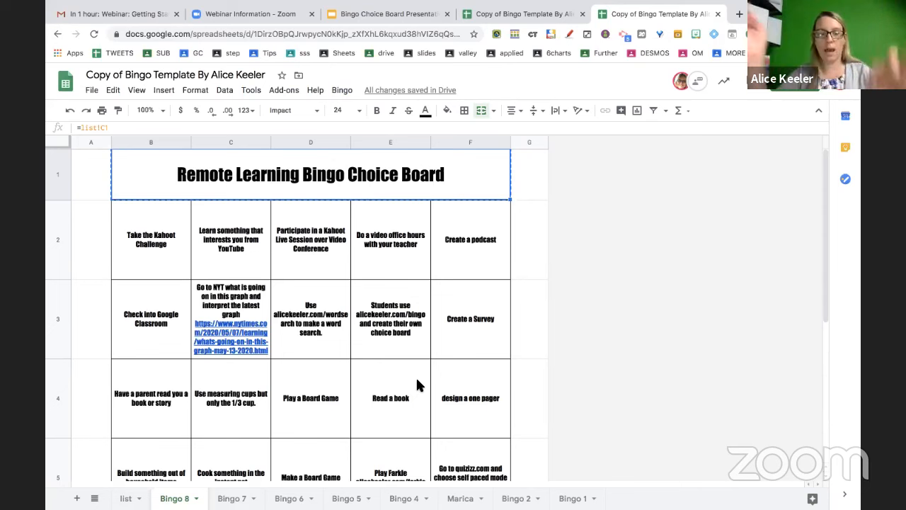
pyautogui.hotkey('ctrl', 'shift', 'v')
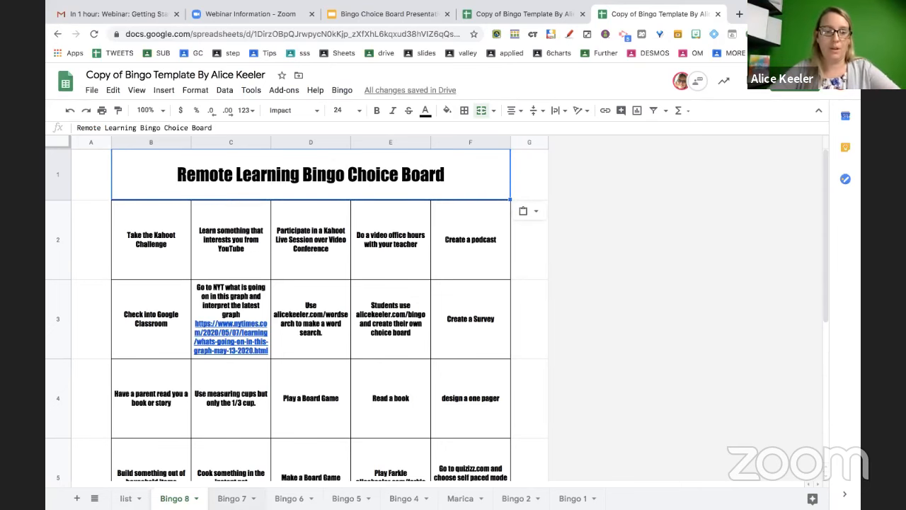
# Open Bingo 7 and select its title cell
pyautogui.click(232, 499)
pyautogui.scroll(3, 302, 196)
pyautogui.click(303, 182)
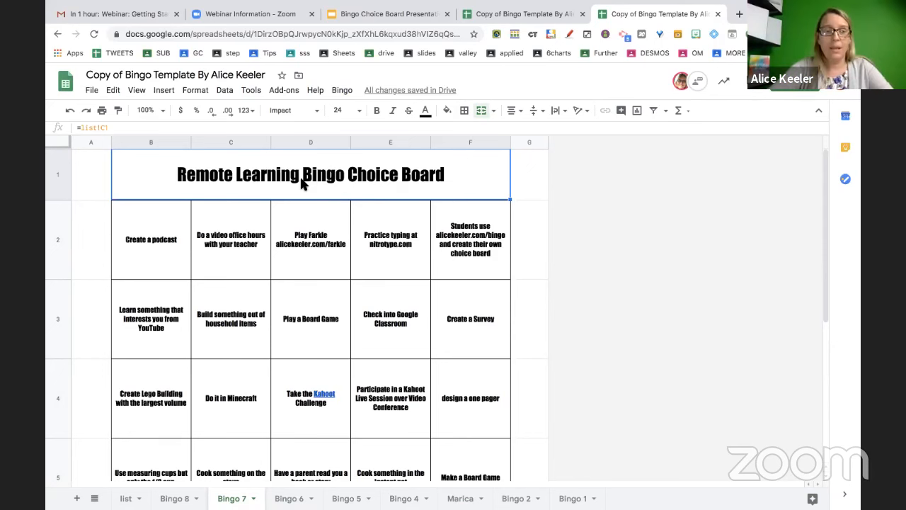
# Paste Bingo 7's merged B1 title as a static value, undoing paste attempts that unmerged it
pyautogui.hotkey('ctrl', 'shift', 'v')
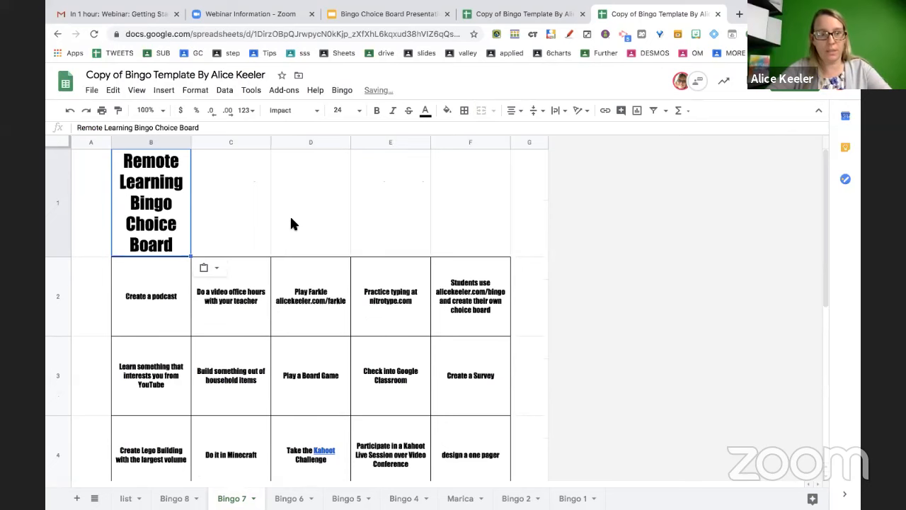
pyautogui.hotkey('ctrl', 'z')
pyautogui.hotkey('ctrl', 'shift', 'v')
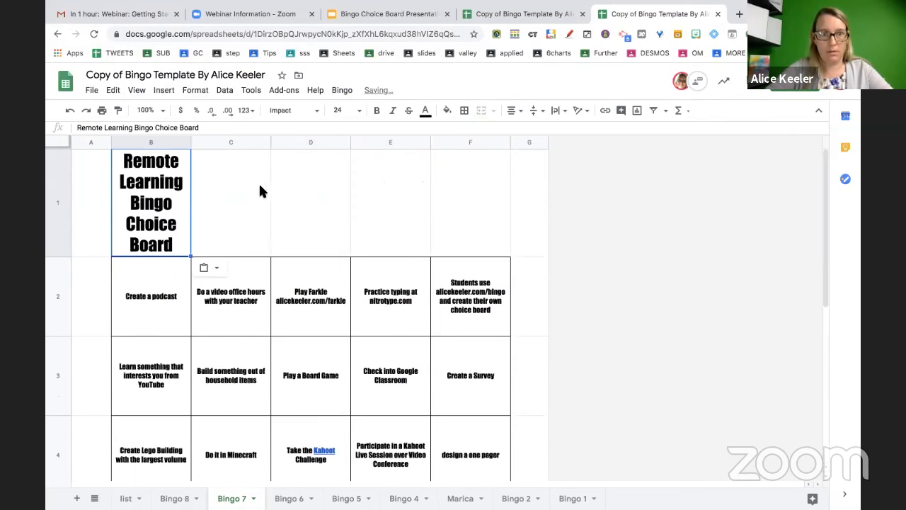
pyautogui.hotkey('ctrl', 'z')
pyautogui.click(253, 242)
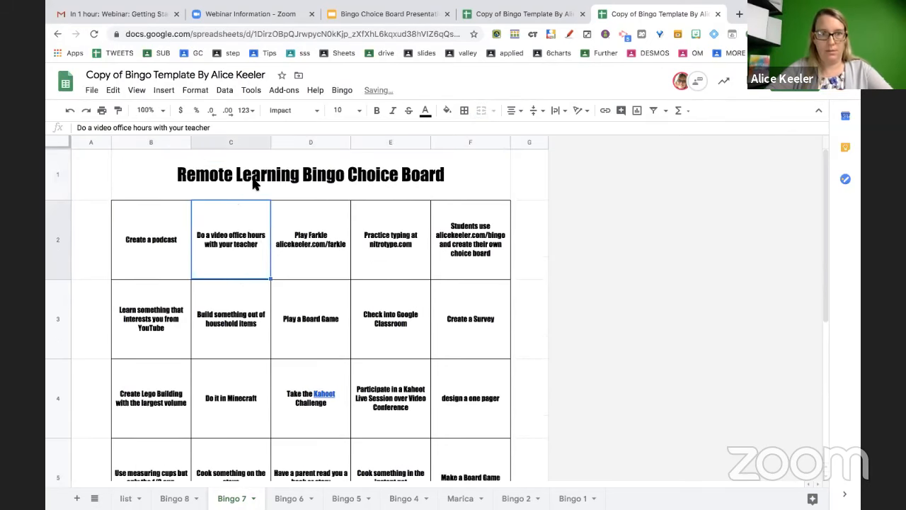
pyautogui.click(255, 181)
pyautogui.hotkey('ctrl', 'c')
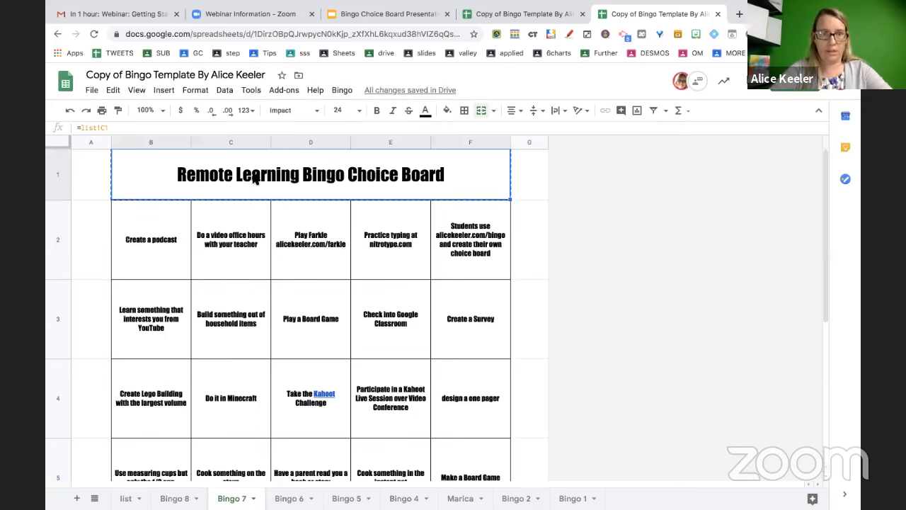
pyautogui.hotkey('ctrl', 'shift', 'v')
# Paste Bingo 6's title as a static value
pyautogui.click(289, 499)
pyautogui.click(318, 270)
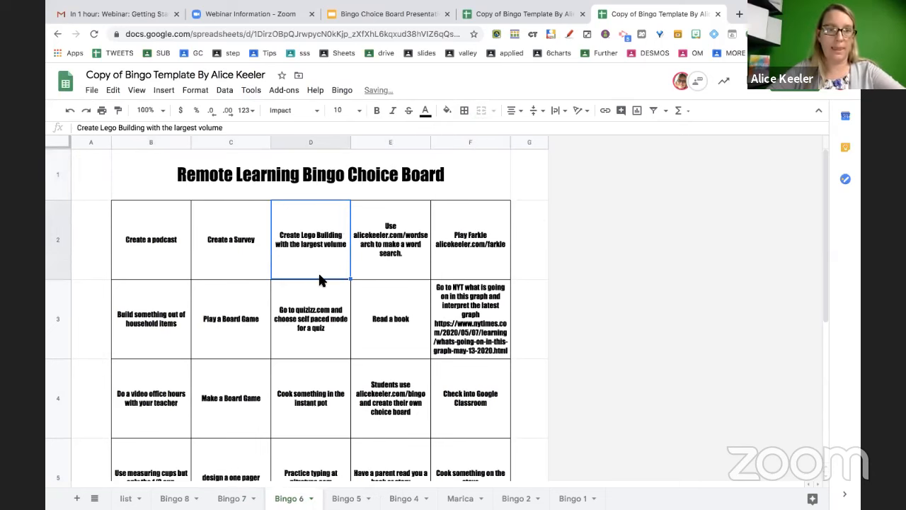
pyautogui.click(303, 188)
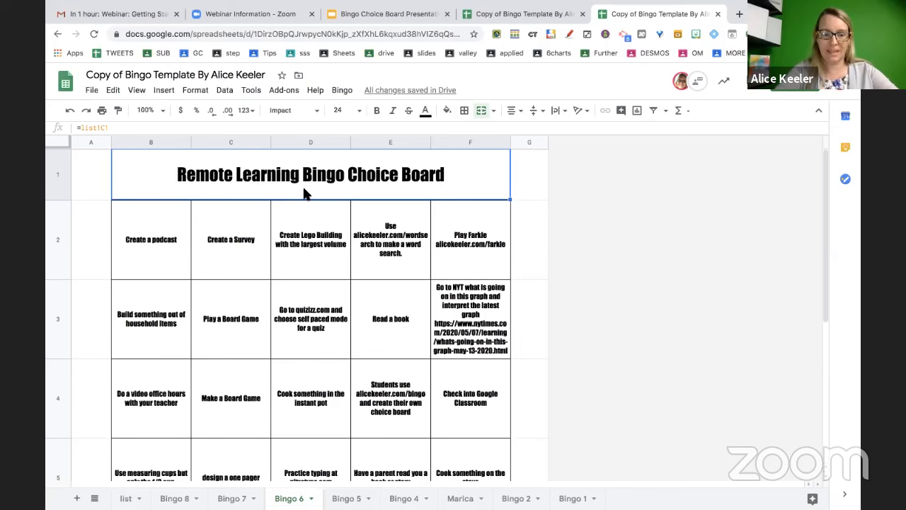
pyautogui.hotkey('ctrl', 'shift', 'v')
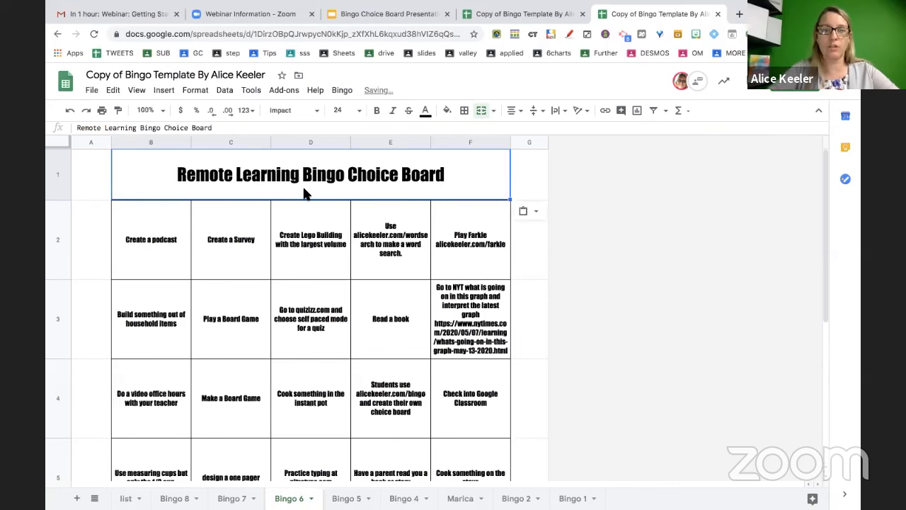
# Copy Bingo 5's title and paste it over Bingo 4's title
pyautogui.click(348, 497)
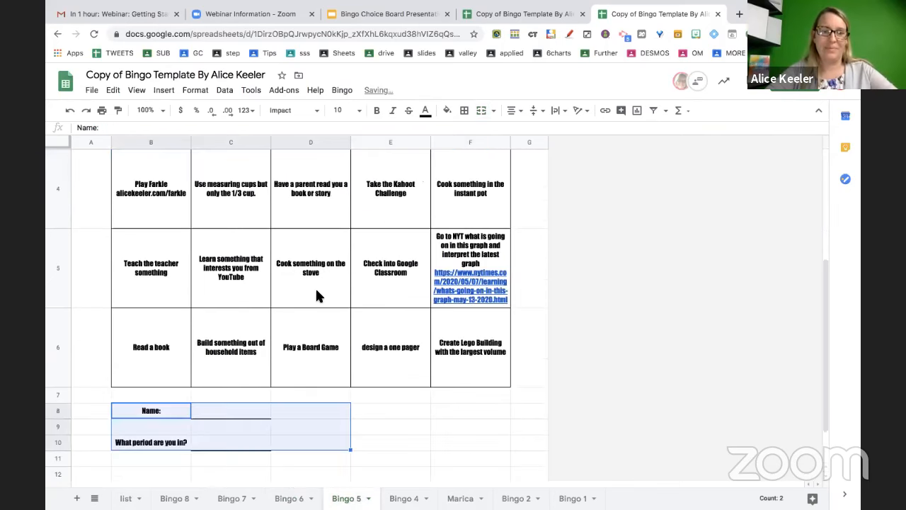
pyautogui.click(308, 184)
pyautogui.hotkey('ctrl', 'c')
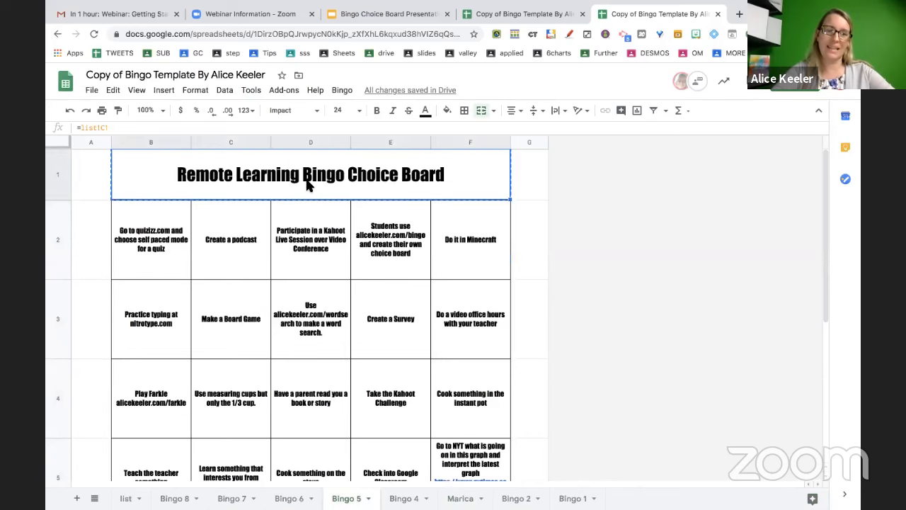
pyautogui.click(402, 497)
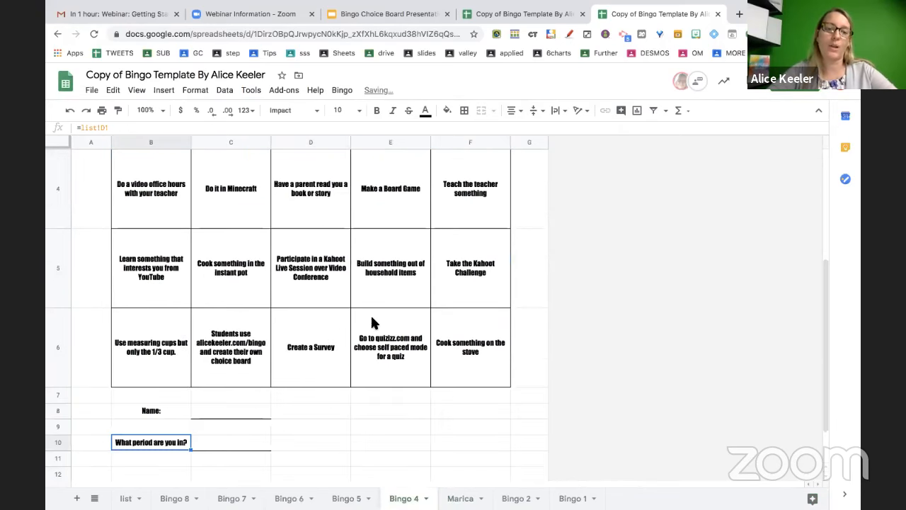
pyautogui.scroll(3, 339, 248)
pyautogui.click(346, 178)
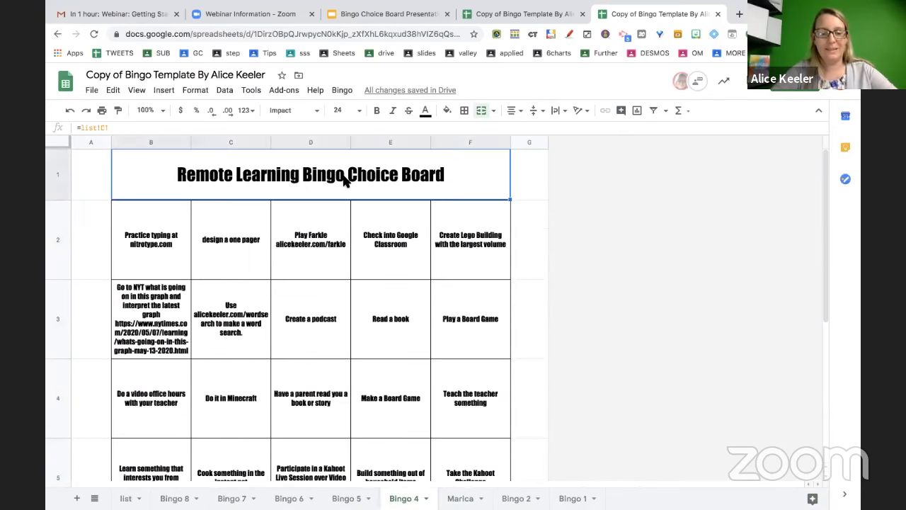
pyautogui.hotkey('ctrl', 'v')
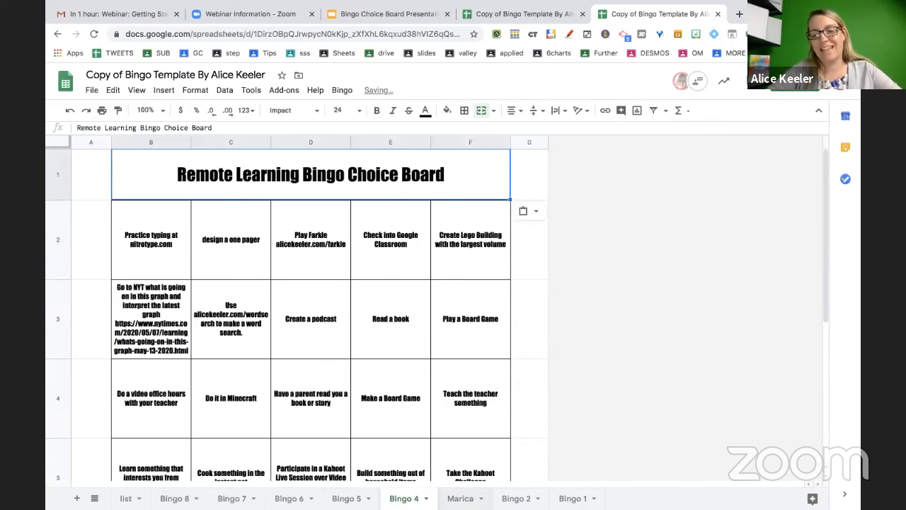
# Skip Marica and paste the title as a static value on Bingo 2 and Bingo 1
pyautogui.click(460, 498)
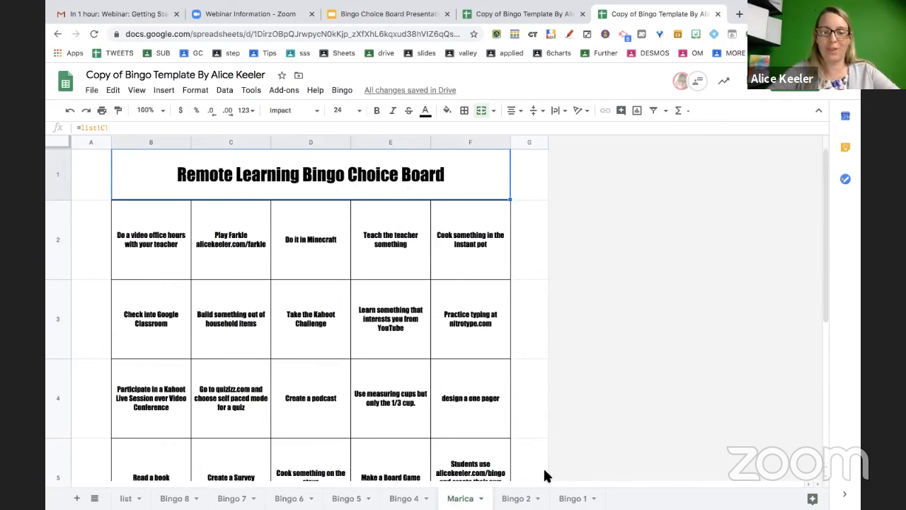
pyautogui.click(516, 498)
pyautogui.click(332, 176)
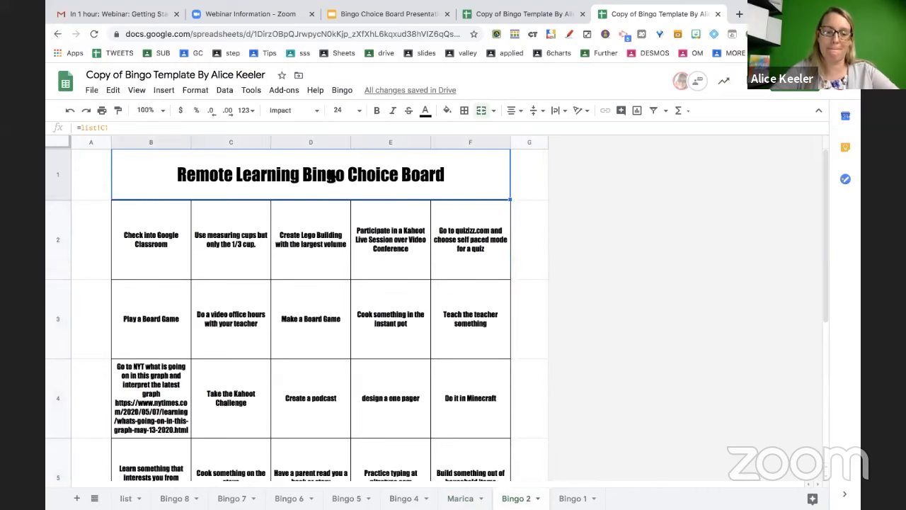
pyautogui.hotkey('ctrl', 'v')
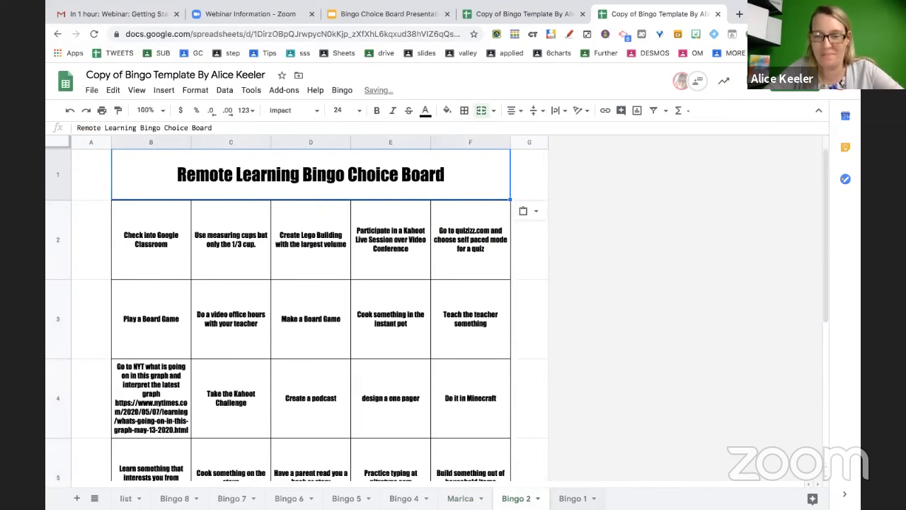
pyautogui.click(572, 499)
pyautogui.scroll(3, 337, 212)
pyautogui.click(326, 183)
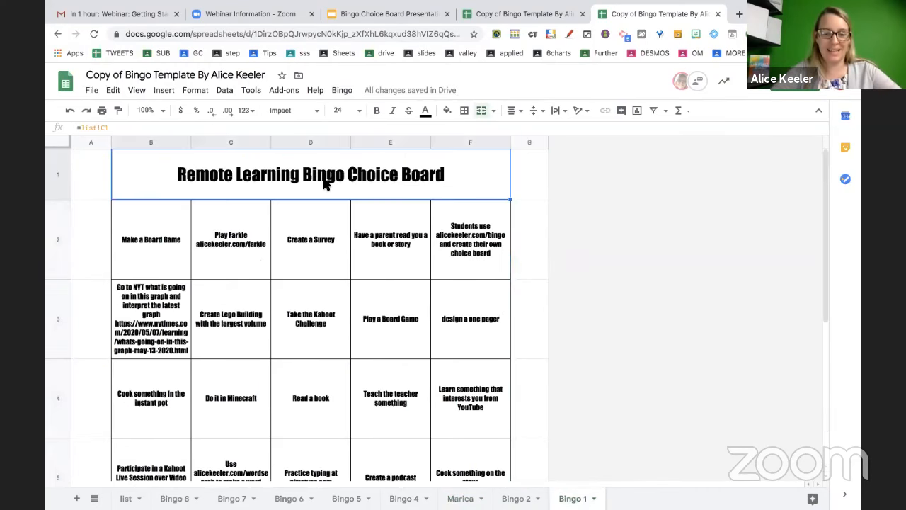
pyautogui.hotkey('ctrl', 'shift', 'v')
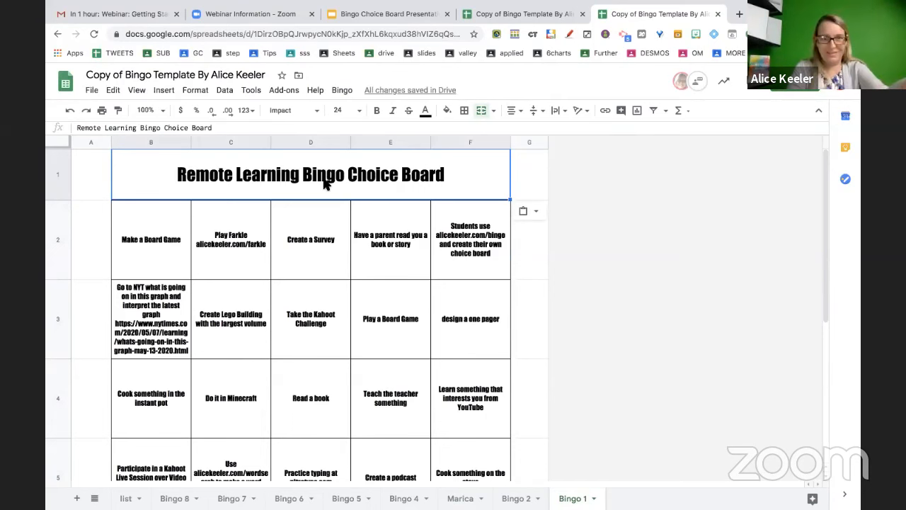
pyautogui.click(387, 422)
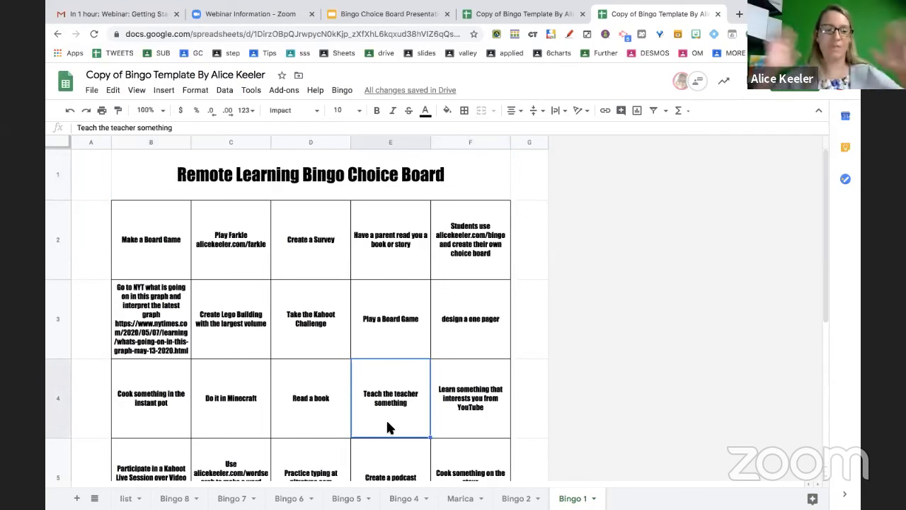
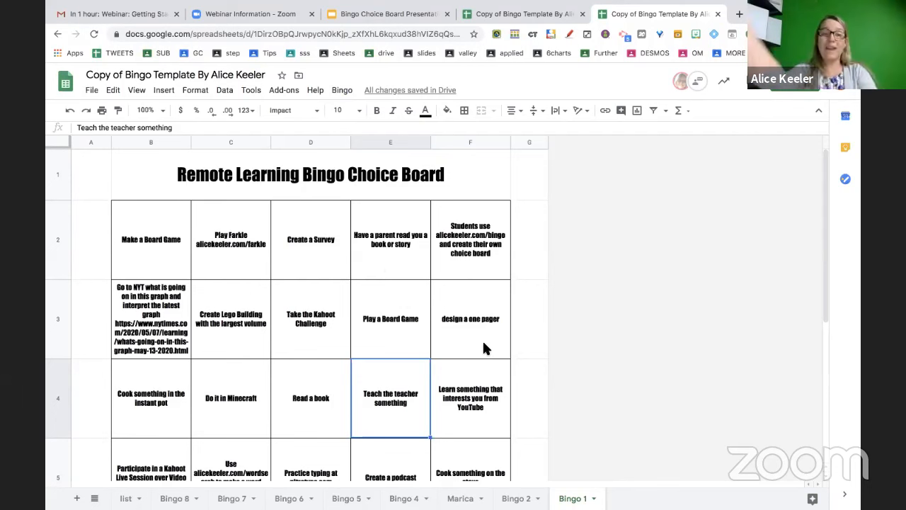
# Check the Bingo 1 board's title text, then select a square on the card
pyautogui.click(336, 188)
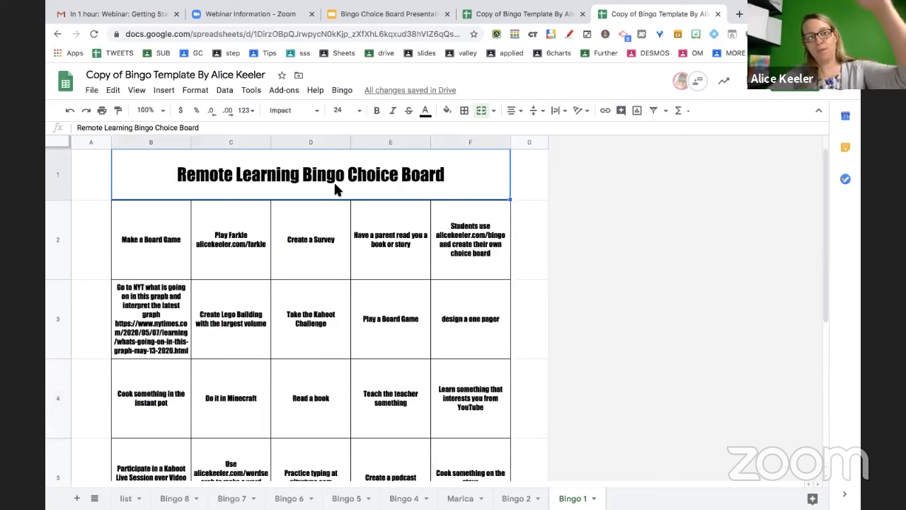
pyautogui.doubleClick(336, 185)
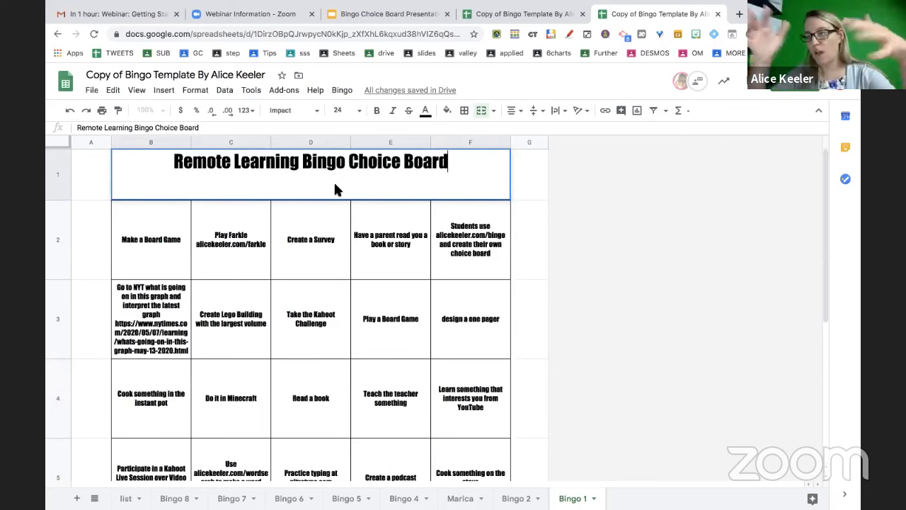
pyautogui.click(328, 221)
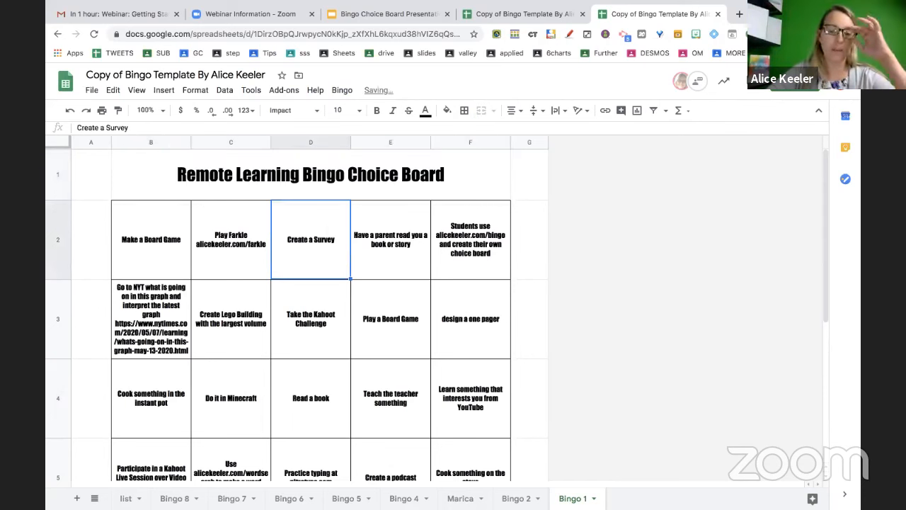
# Copy the Bingo 1 sheet to a new spreadsheet, open it, then return to the template
pyautogui.click(594, 499)
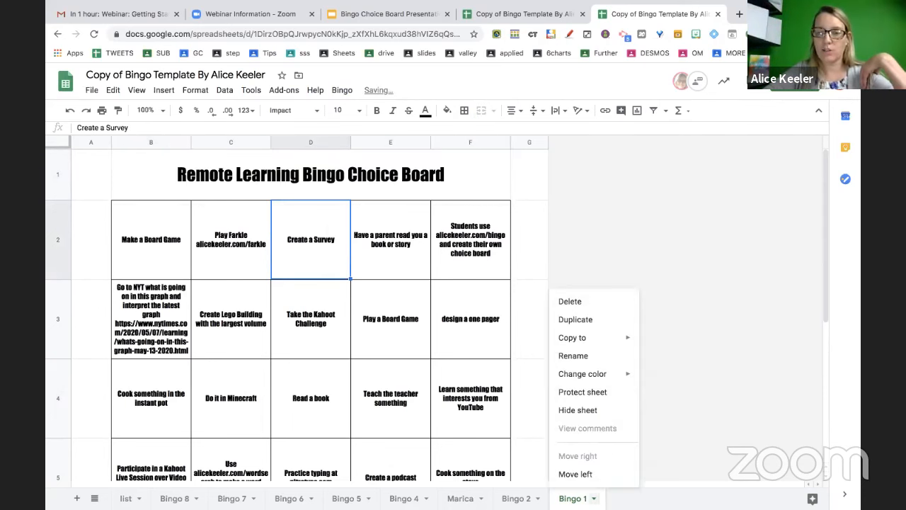
pyautogui.moveTo(595, 342)
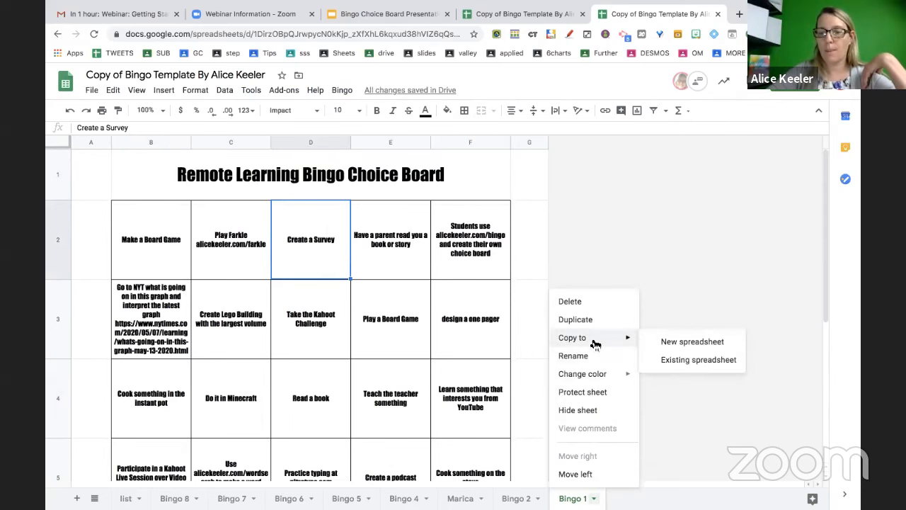
pyautogui.click(649, 344)
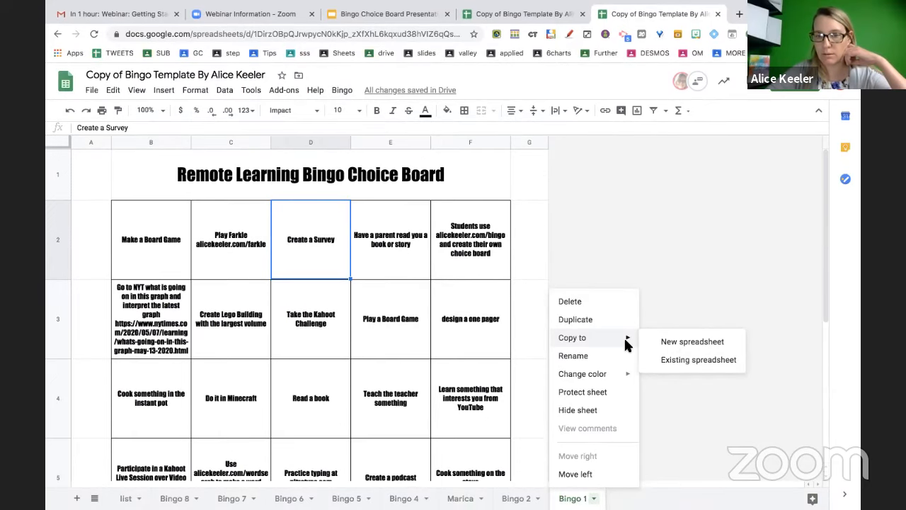
pyautogui.click(661, 341)
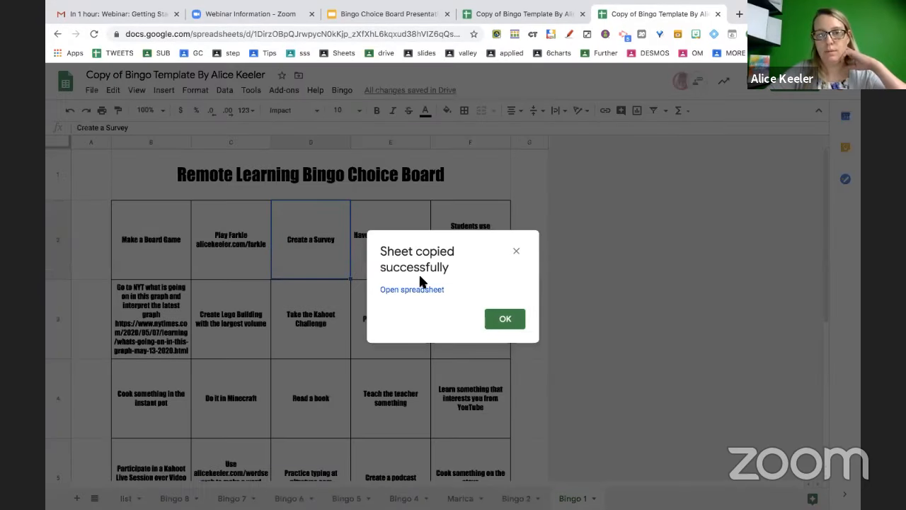
pyautogui.click(417, 289)
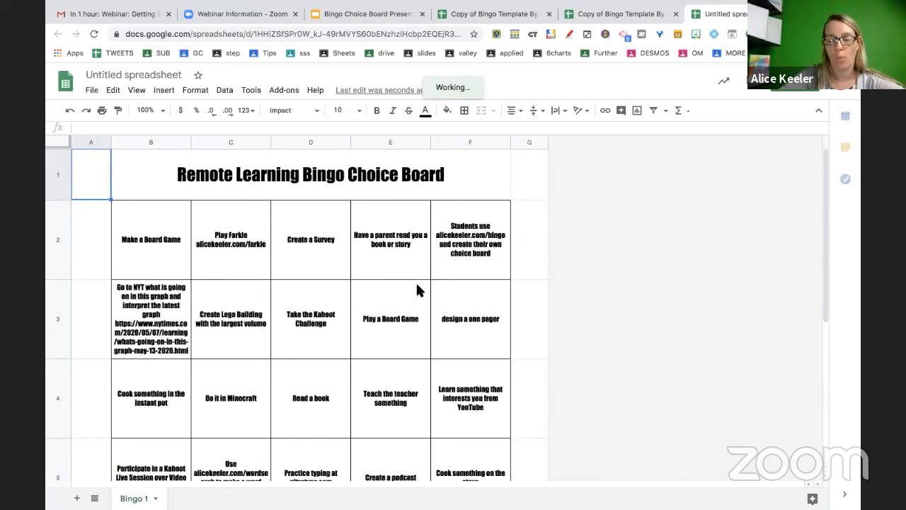
pyautogui.click(464, 8)
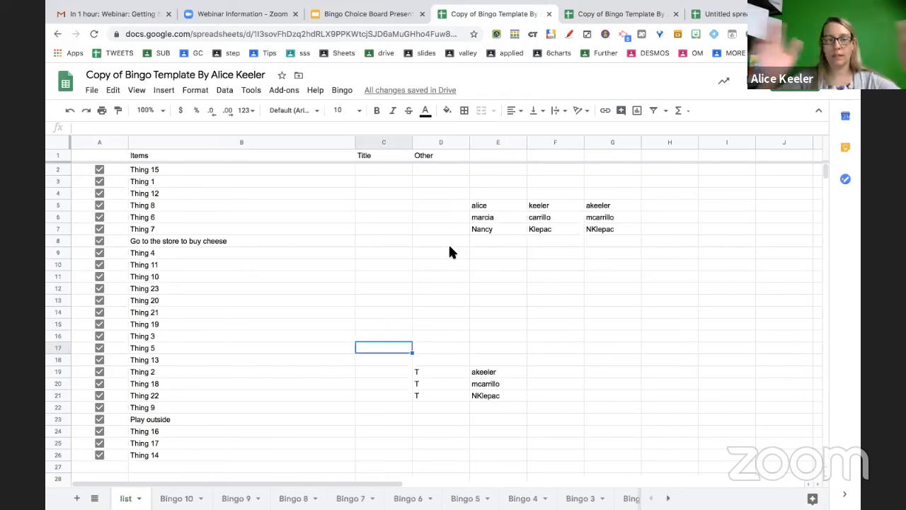
# Rename the Bingo 9, Bingo 8 and Bingo 7 tabs to each student's first name
pyautogui.click(303, 493)
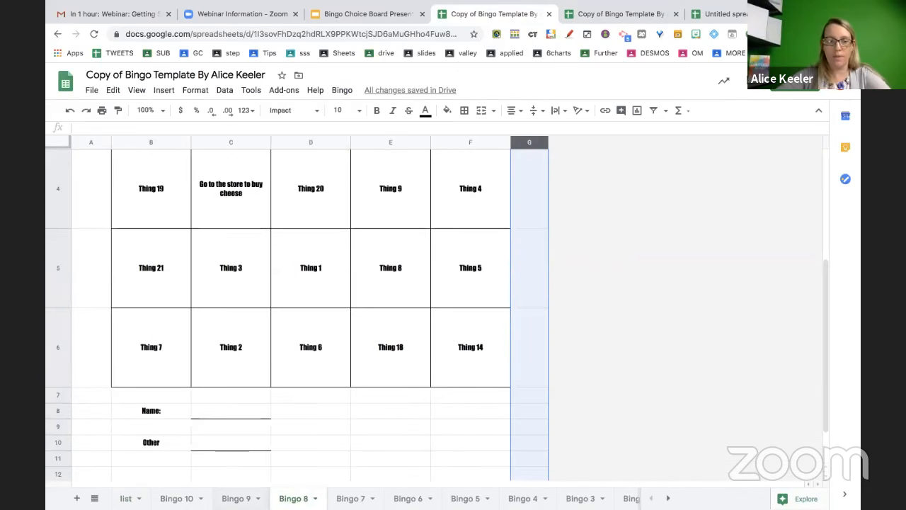
pyautogui.doubleClick(240, 498)
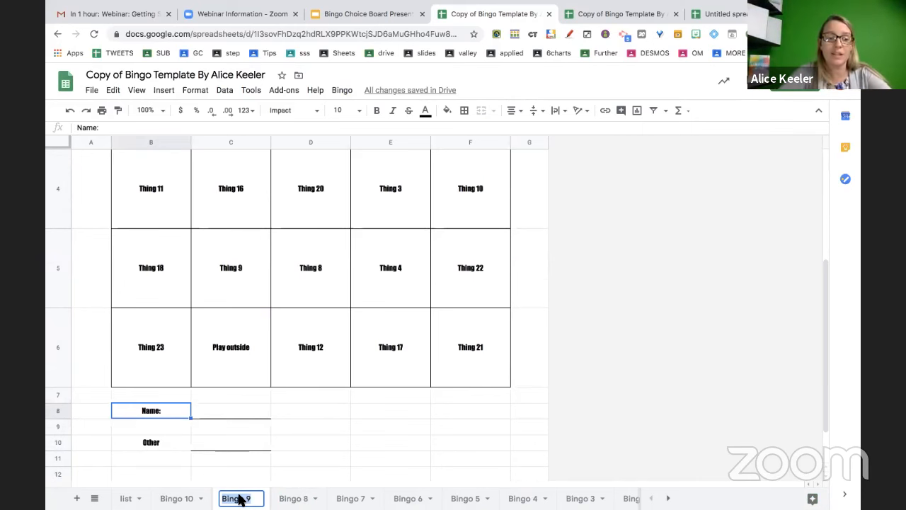
pyautogui.write('alice')
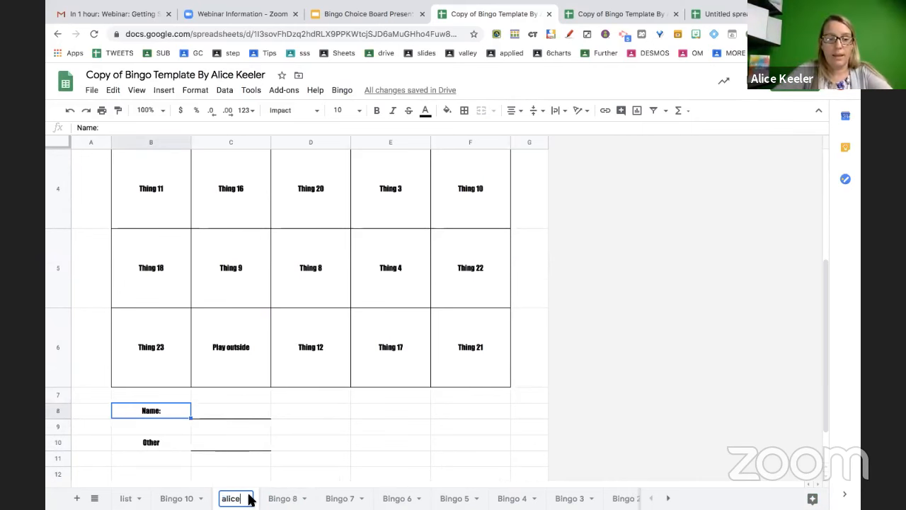
pyautogui.press('Return')
pyautogui.doubleClick(283, 497)
pyautogui.write('ben')
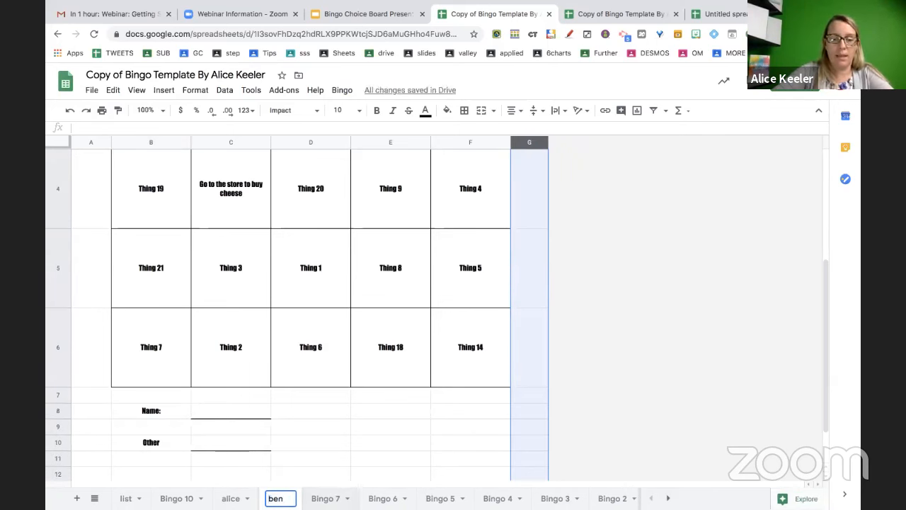
pyautogui.doubleClick(326, 498)
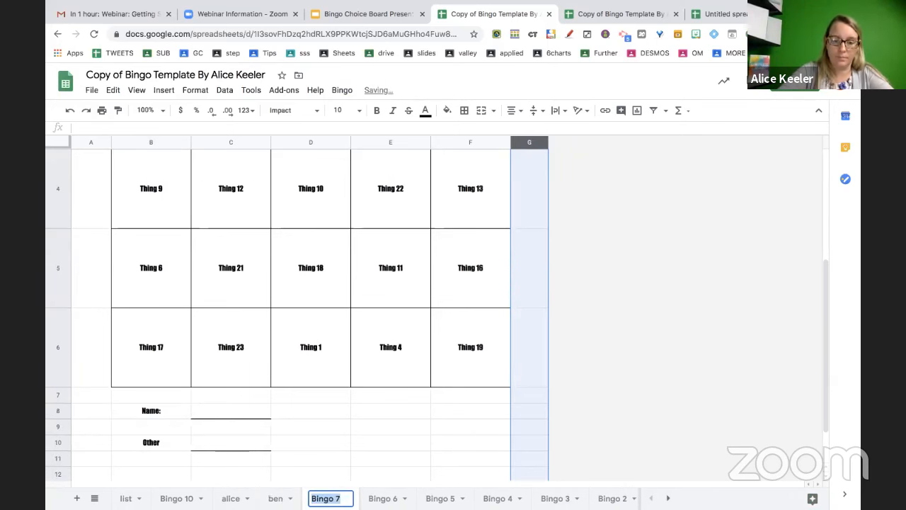
pyautogui.write('Larry')
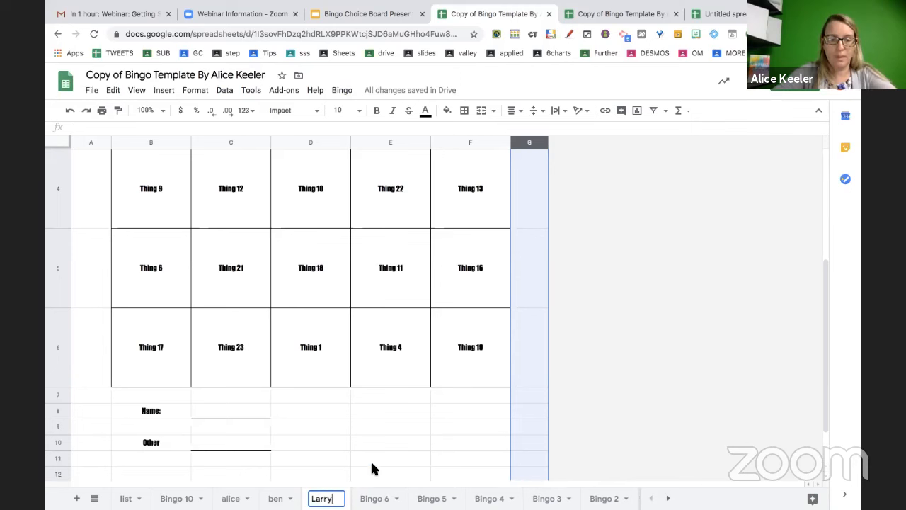
pyautogui.click(371, 458)
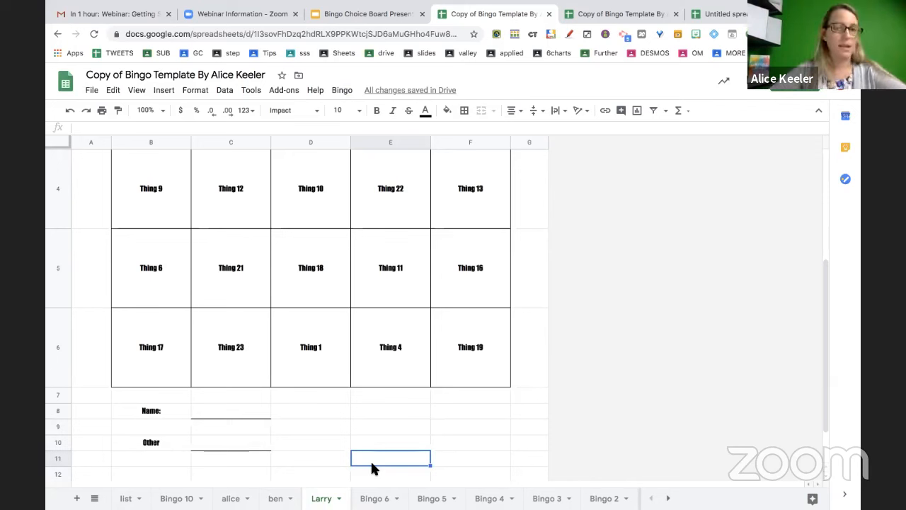
pyautogui.click(334, 302)
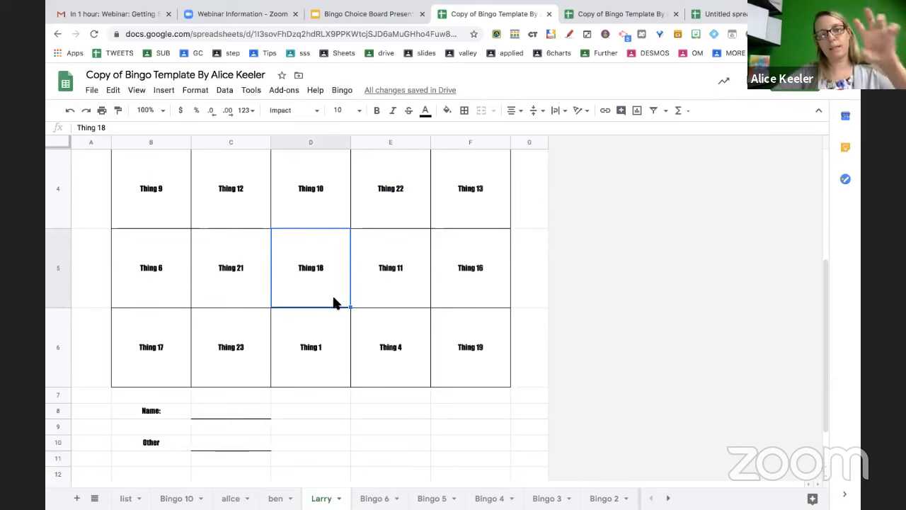
# Fill squares D5, E4 and F4 (Thing 18, 22, 13) yellow
pyautogui.click(451, 115)
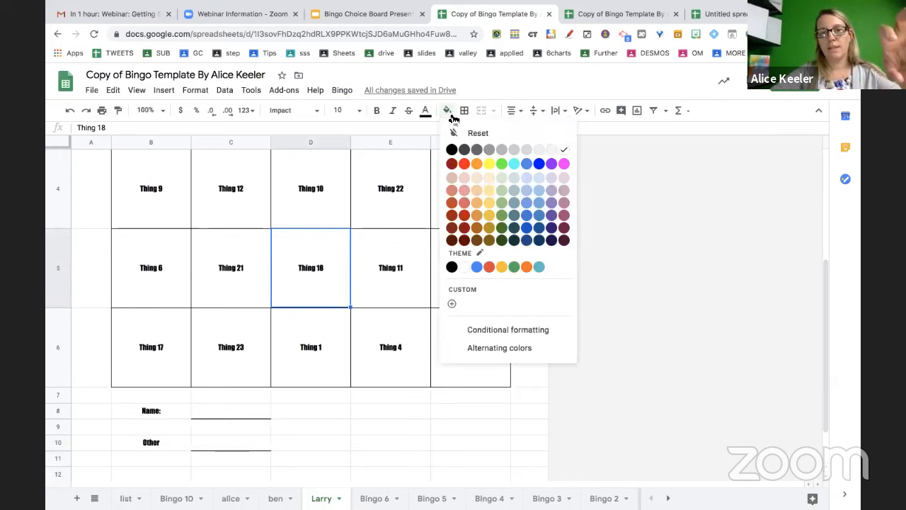
pyautogui.click(490, 165)
pyautogui.click(400, 186)
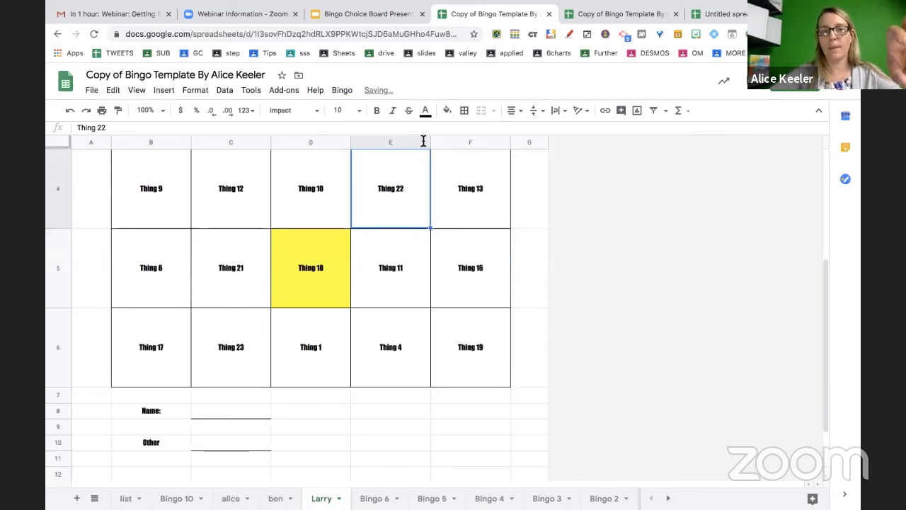
pyautogui.click(448, 111)
pyautogui.click(489, 165)
pyautogui.click(463, 215)
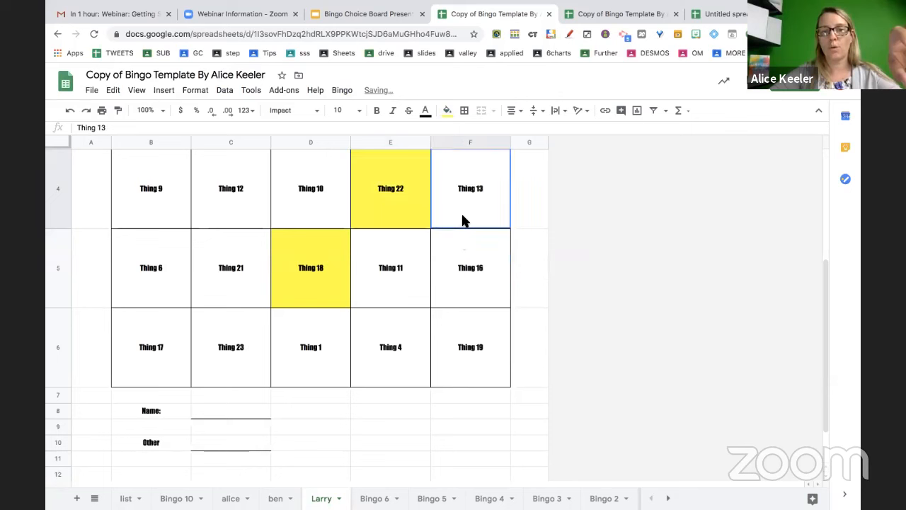
pyautogui.click(449, 112)
pyautogui.click(489, 164)
# Start a new browser tab with the alicekeeler.com/bin address
pyautogui.click(458, 352)
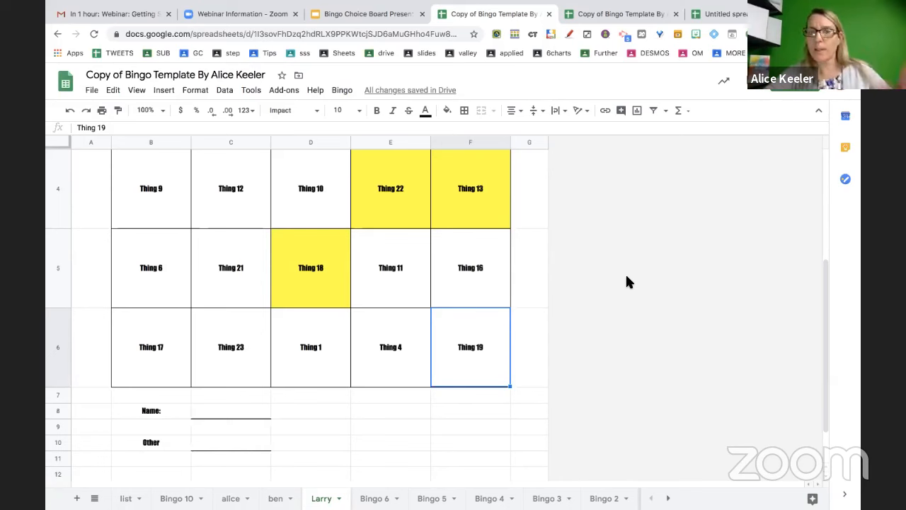
pyautogui.press('Up')
pyautogui.press('Right')
pyautogui.hotkey('ctrl', 't')
pyautogui.write('alice')
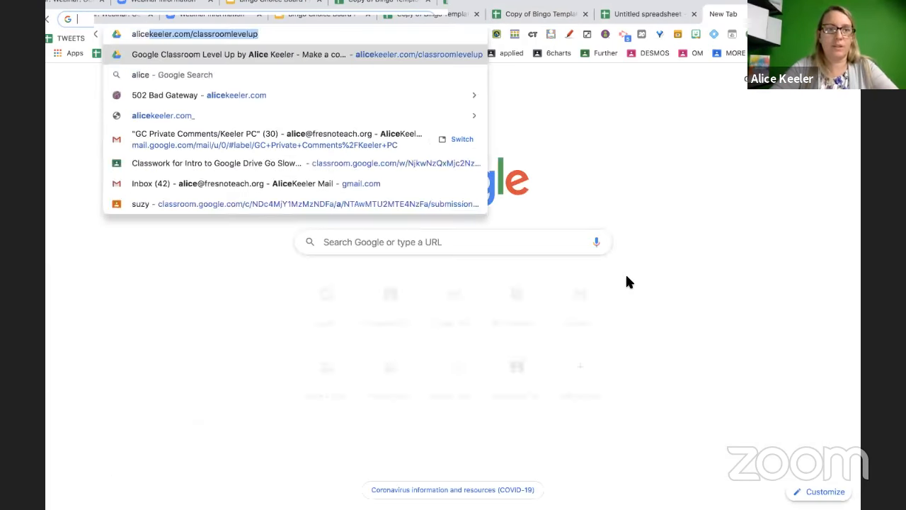
pyautogui.write('keeler.com/bin')
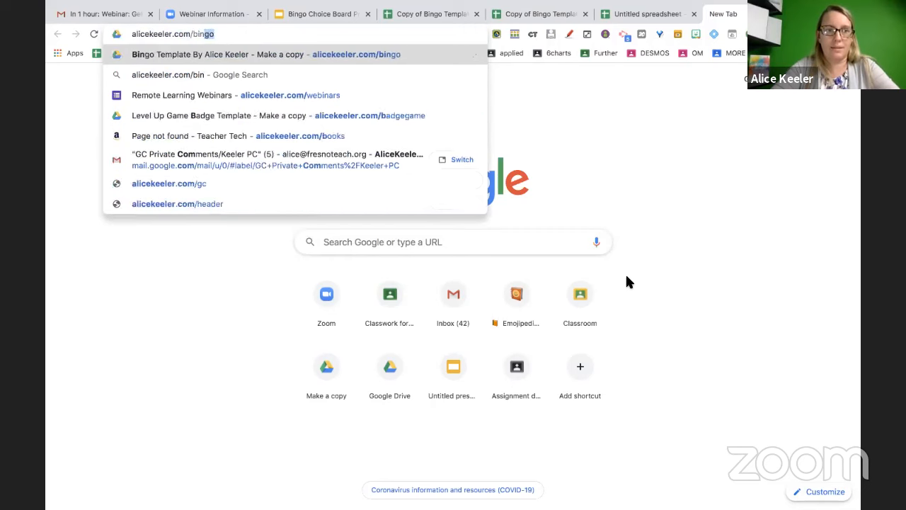
# Load the alicekeeler.com/bingo link and make a copy of the Bingo Template
pyautogui.press('Return')
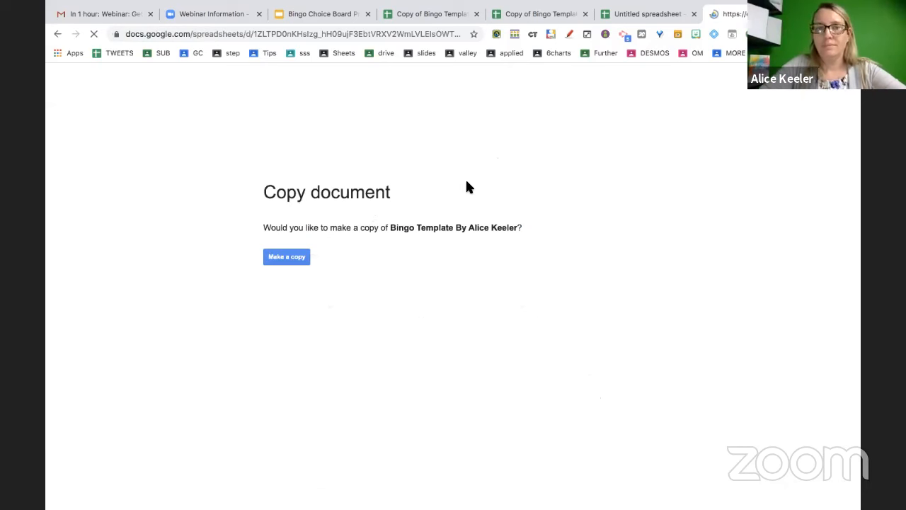
pyautogui.click(294, 257)
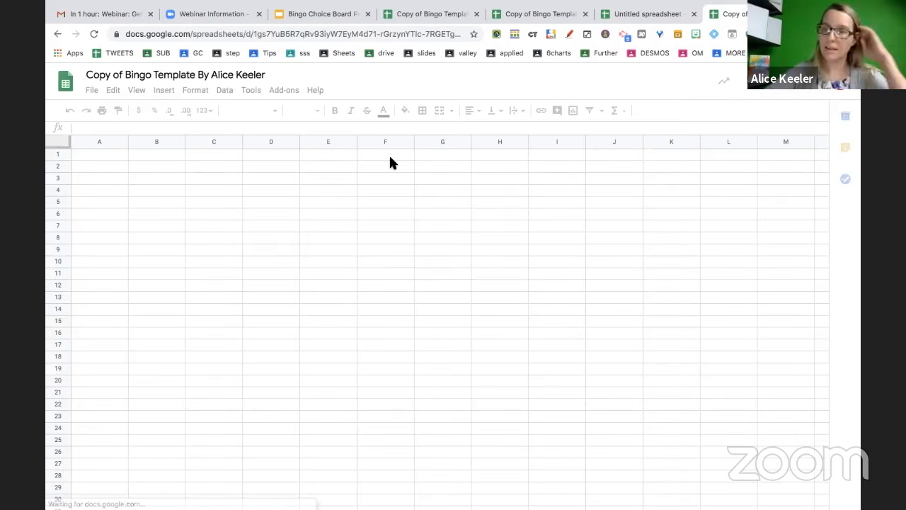
# Click into the freshly copied spreadsheet and glance at the Add-ons menu
pyautogui.click(406, 164)
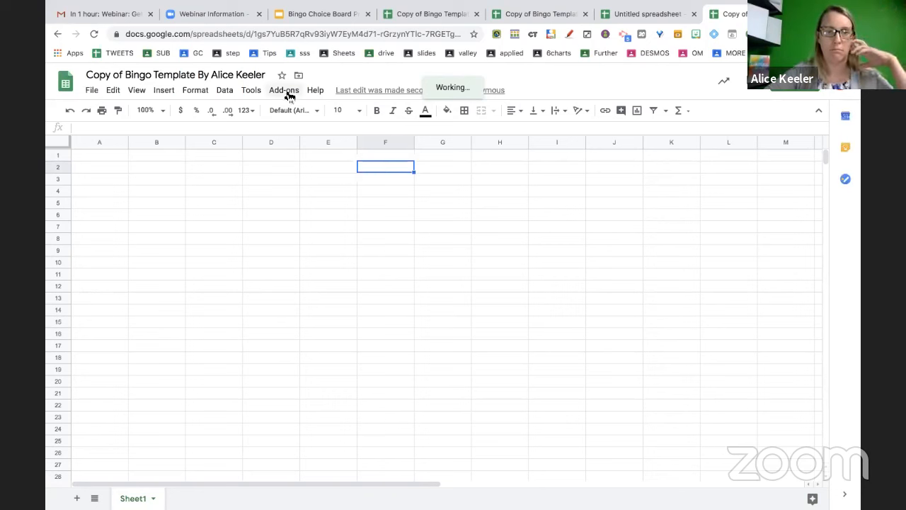
pyautogui.click(286, 91)
pyautogui.click(286, 91)
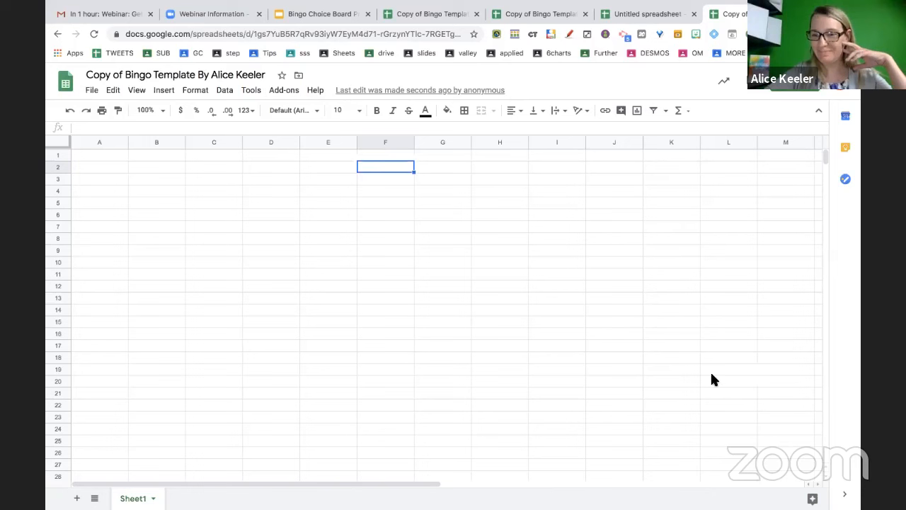
pyautogui.click(448, 240)
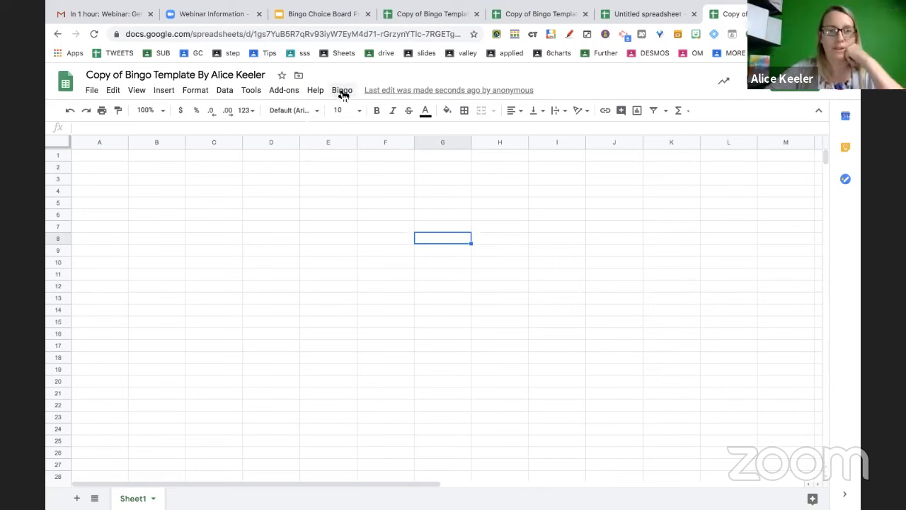
# Run the Bingo setUp script and authorize it with the Google account
pyautogui.click(342, 92)
pyautogui.click(354, 113)
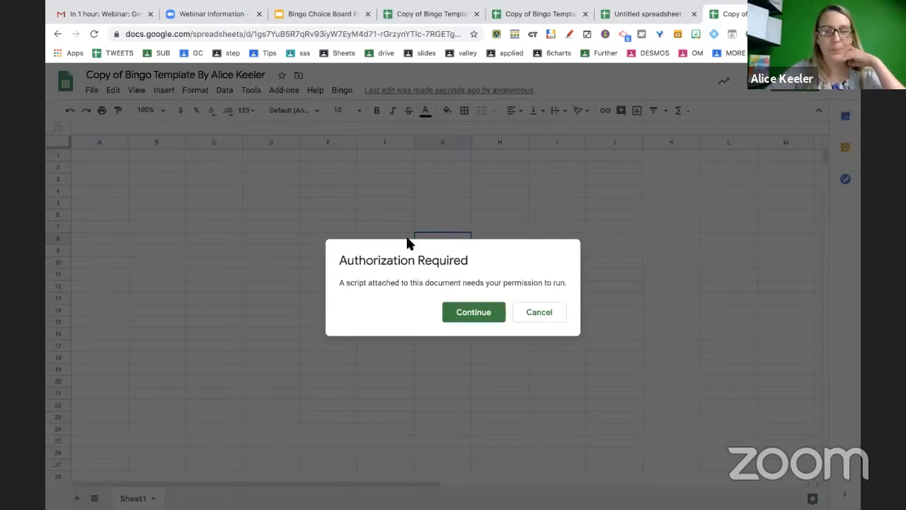
pyautogui.click(470, 313)
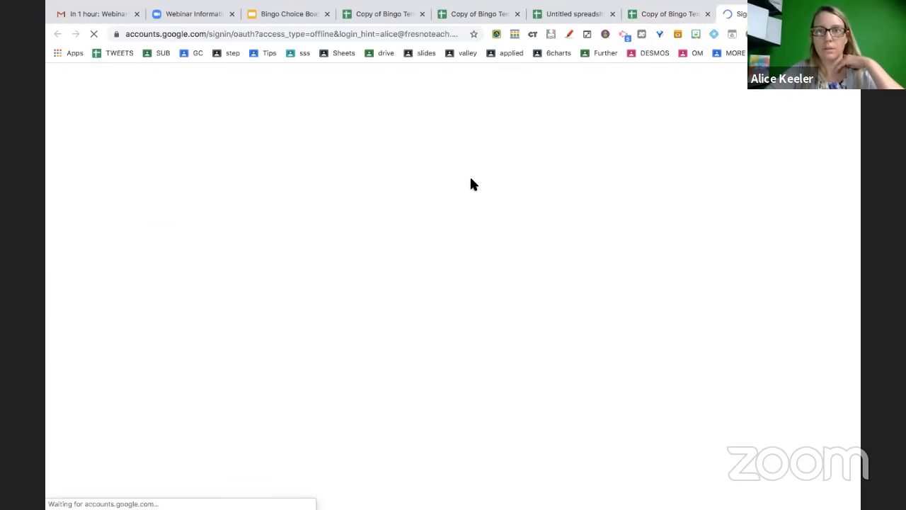
pyautogui.click(450, 277)
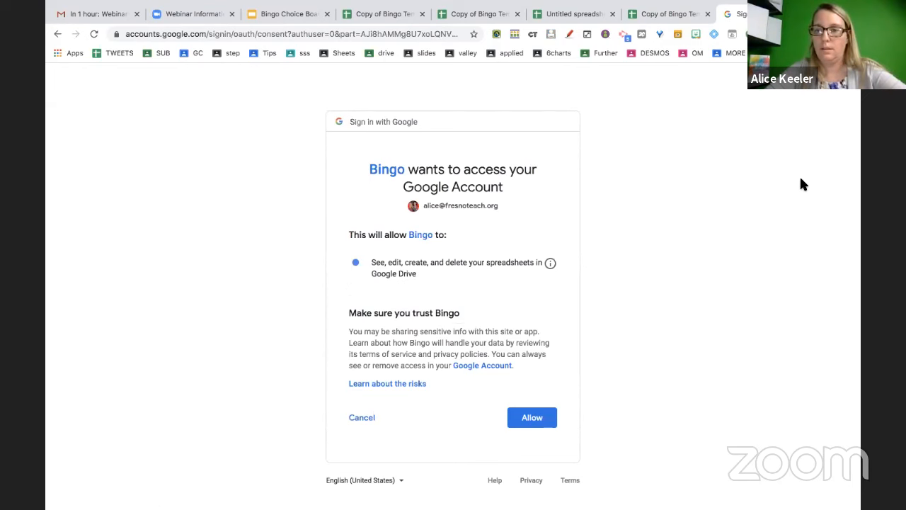
pyautogui.click(530, 417)
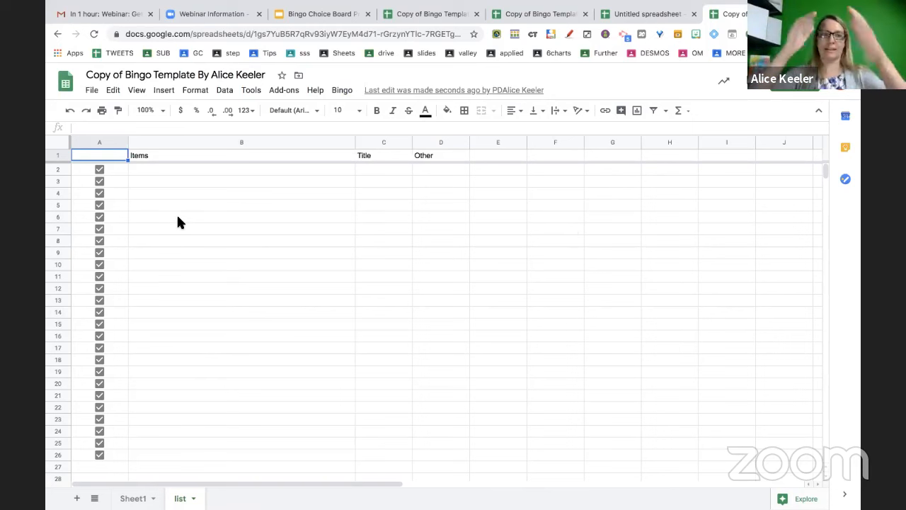
# Enter the problems 5+3 in B2 and 2+7 in B3
pyautogui.click(204, 170)
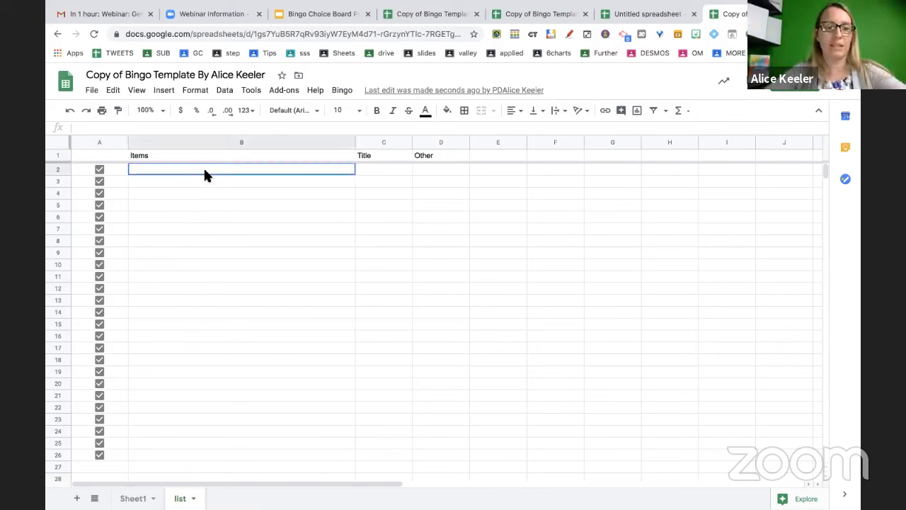
pyautogui.write('5+3')
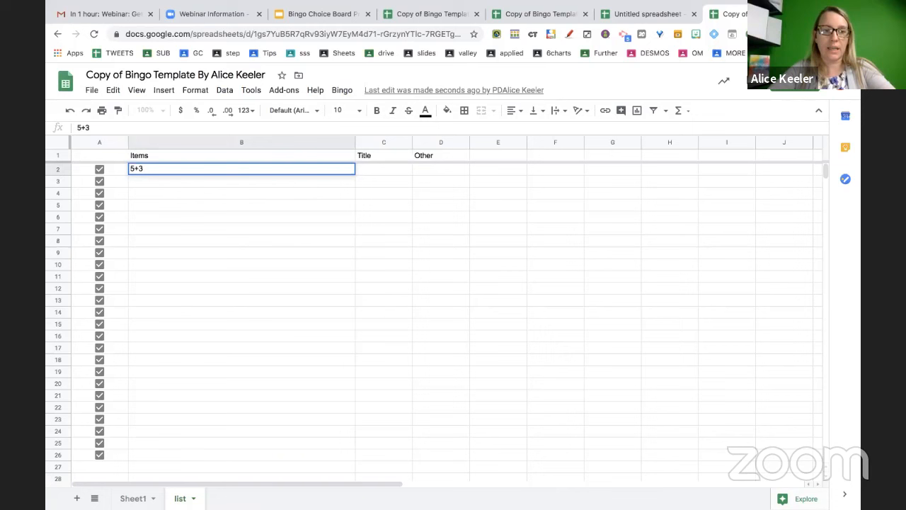
pyautogui.press('Return')
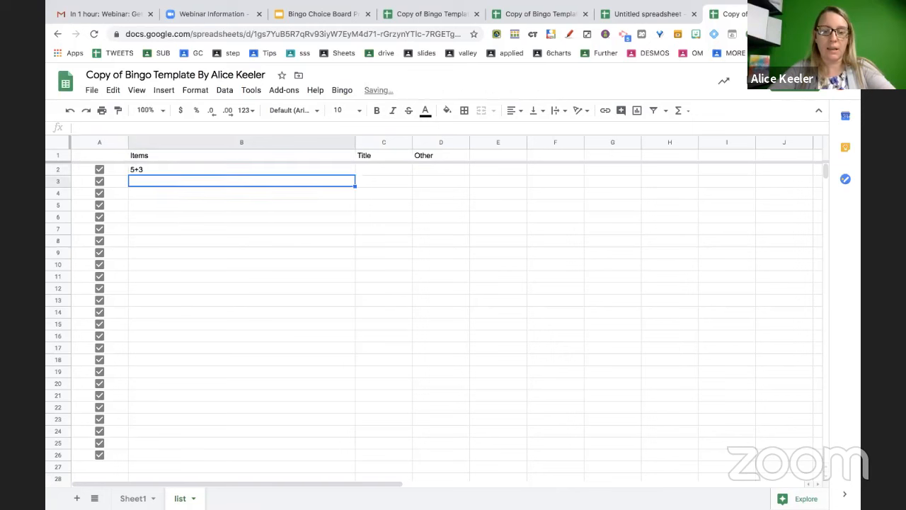
pyautogui.write('2+7')
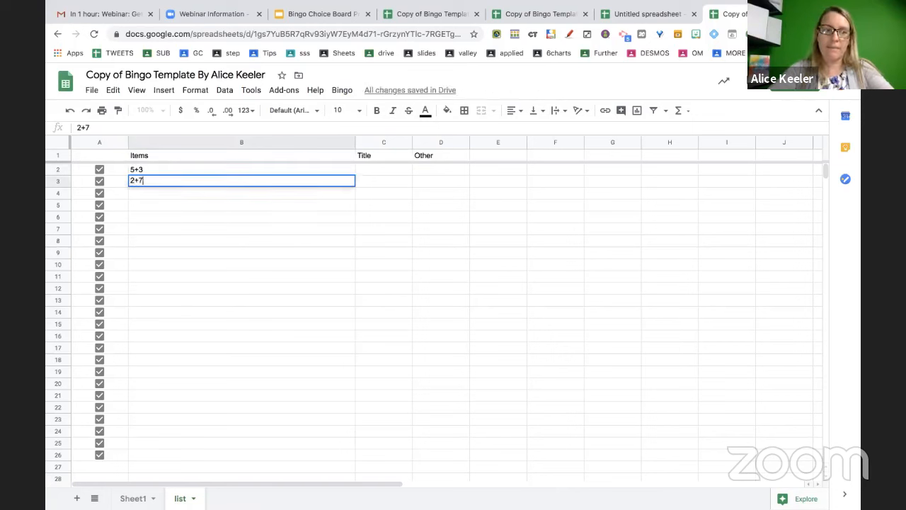
pyautogui.press('Return')
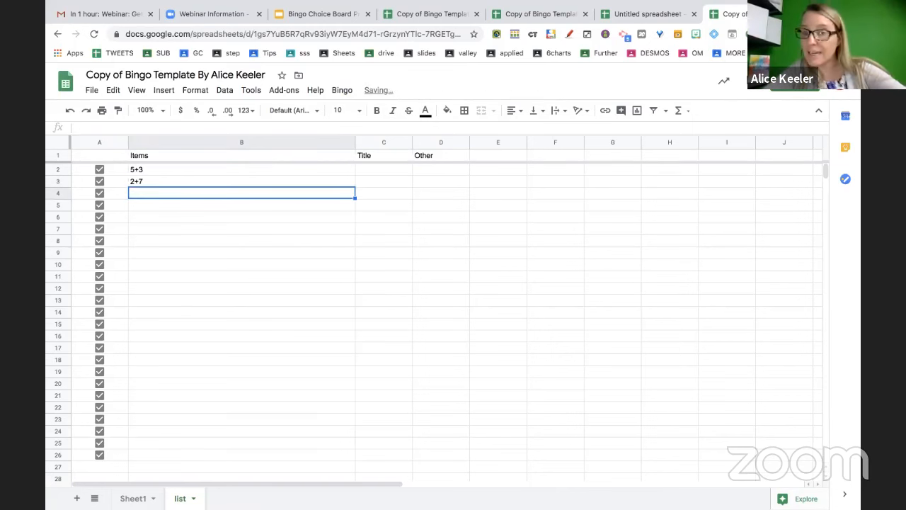
# Zoom in and enter =randbetween(1,9)&" + "&randbetween(1,9) in B4
pyautogui.hotkey('ctrl', '+')
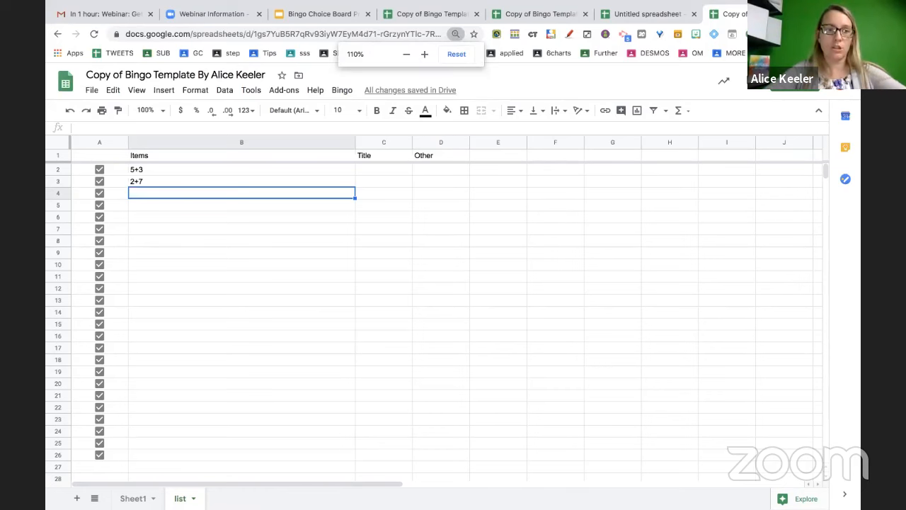
pyautogui.hotkey('ctrl', '+')
pyautogui.hotkey('ctrl', '+')
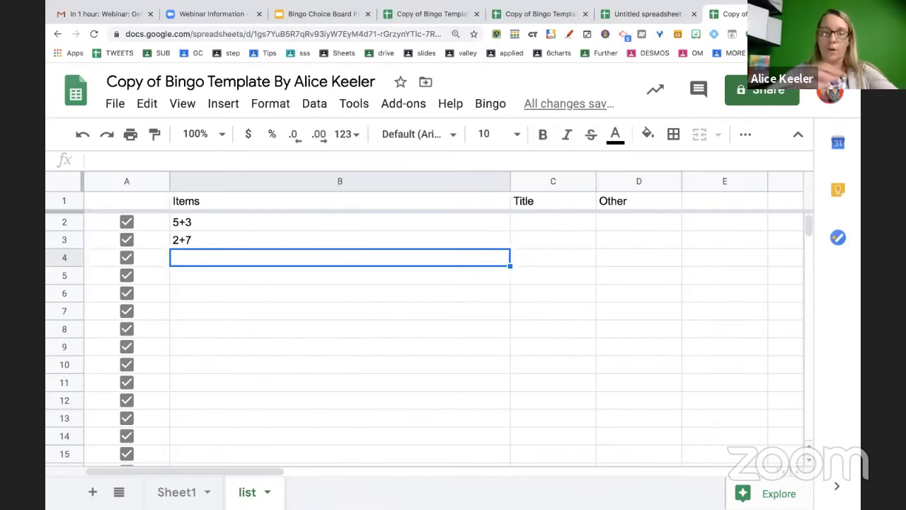
pyautogui.write('=')
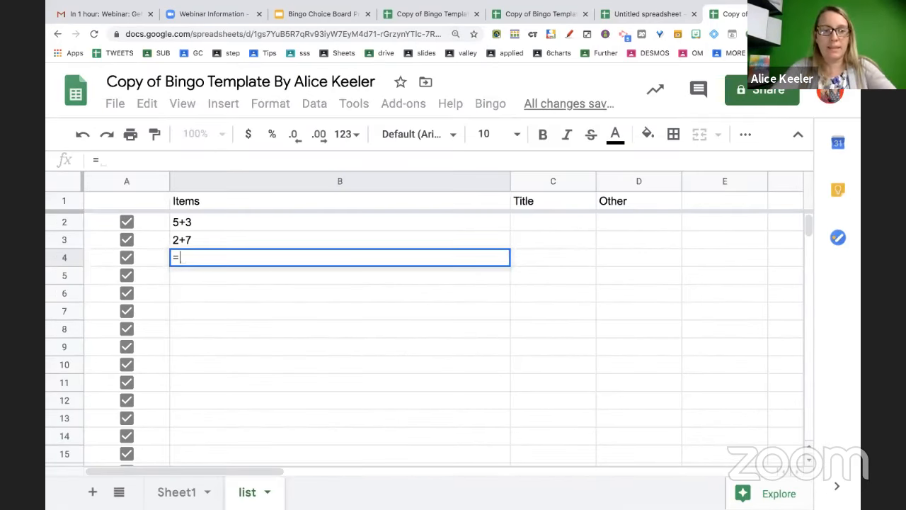
pyautogui.write('r')
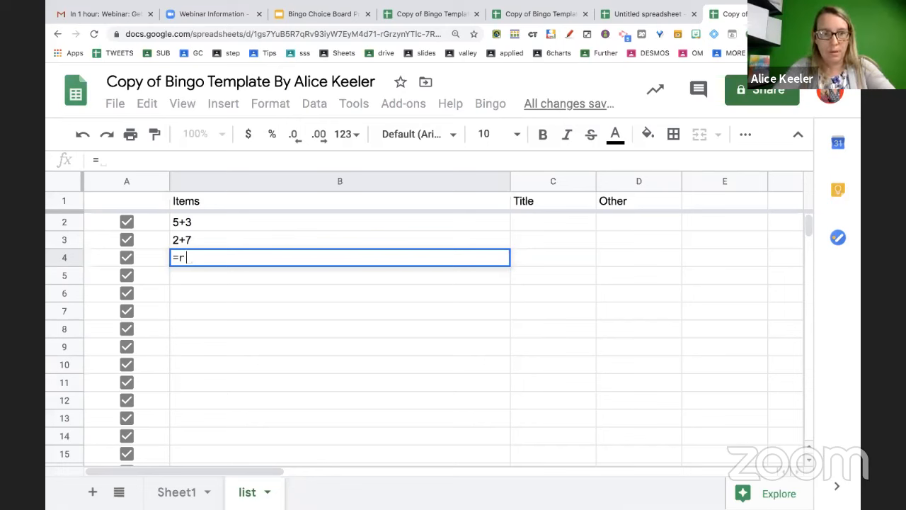
pyautogui.write('andbetween(')
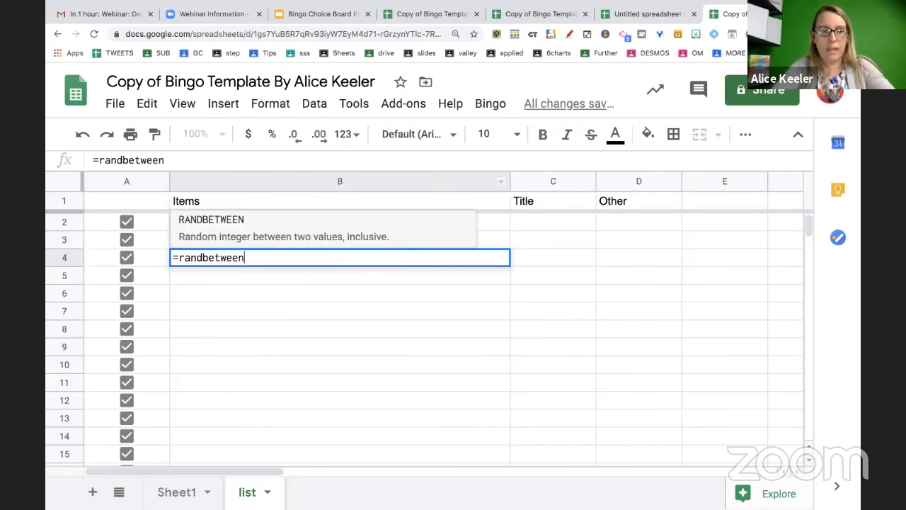
pyautogui.write('9')
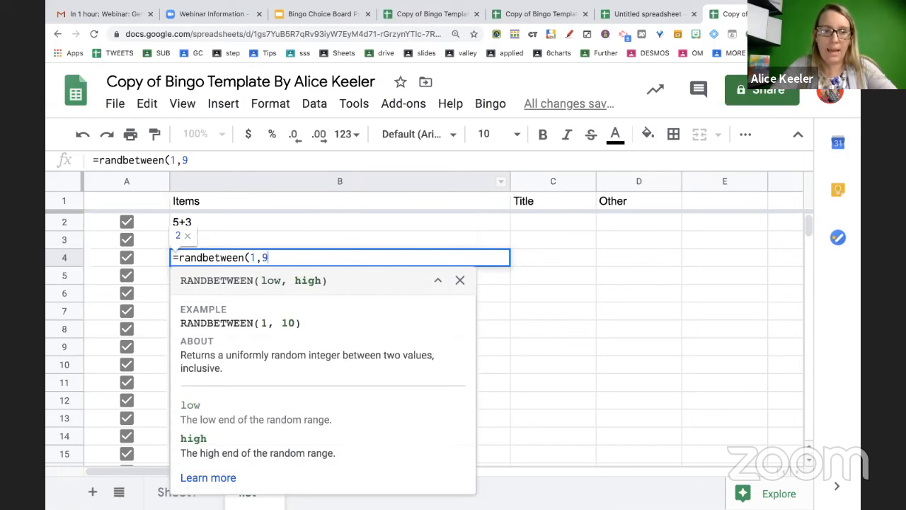
pyautogui.write(')')
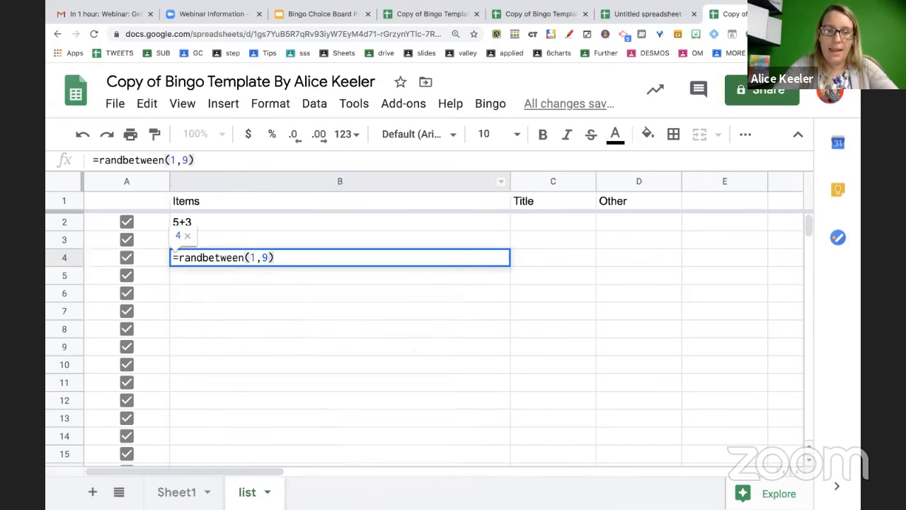
pyautogui.write('&"')
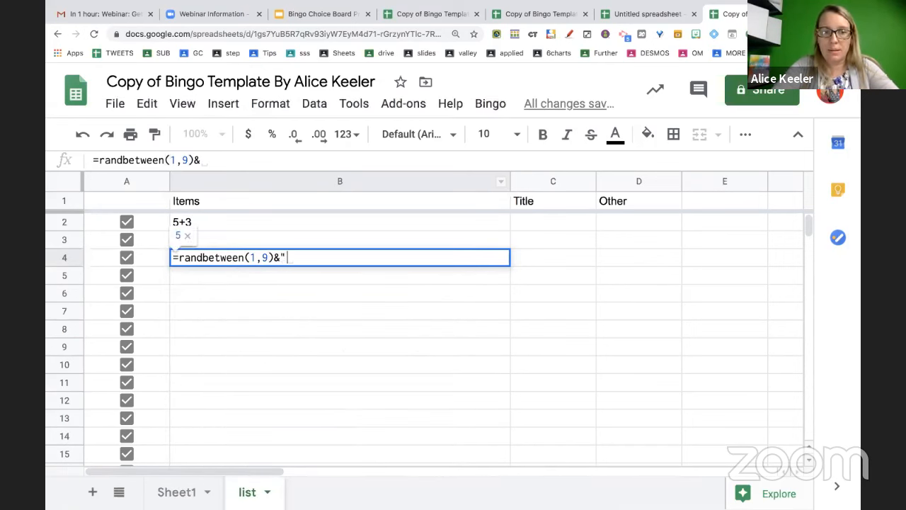
pyautogui.write(' +')
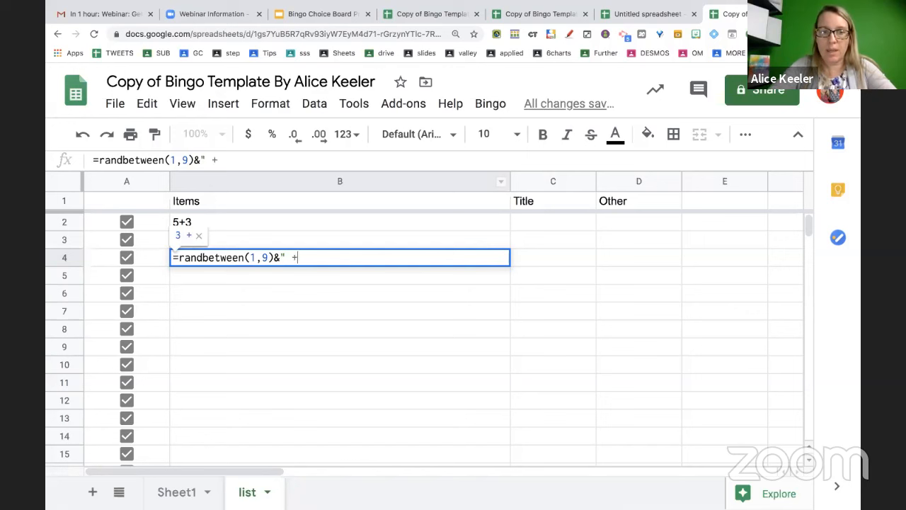
pyautogui.write(' "&')
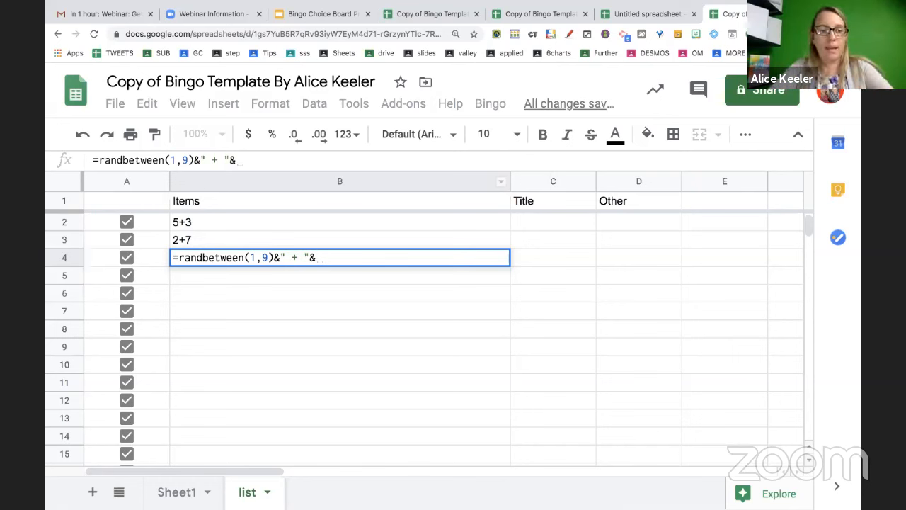
pyautogui.write('randbetween')
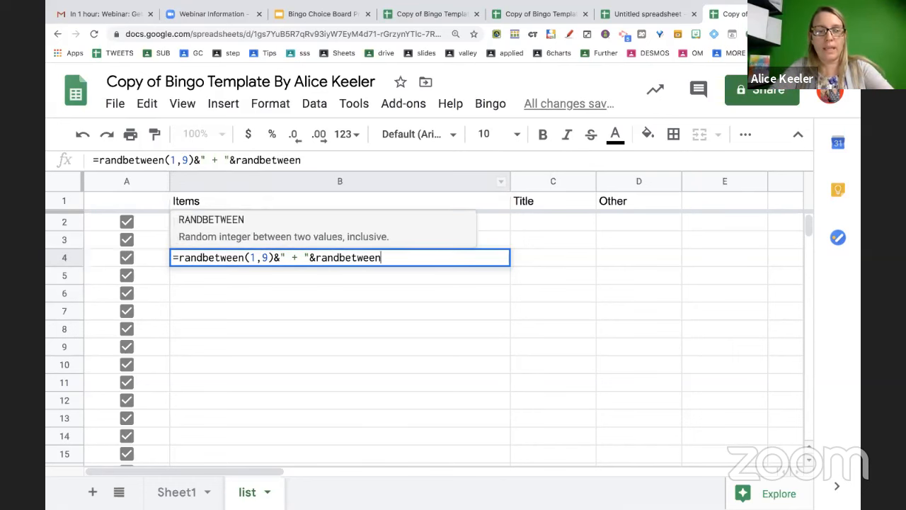
pyautogui.write('(1,0)')
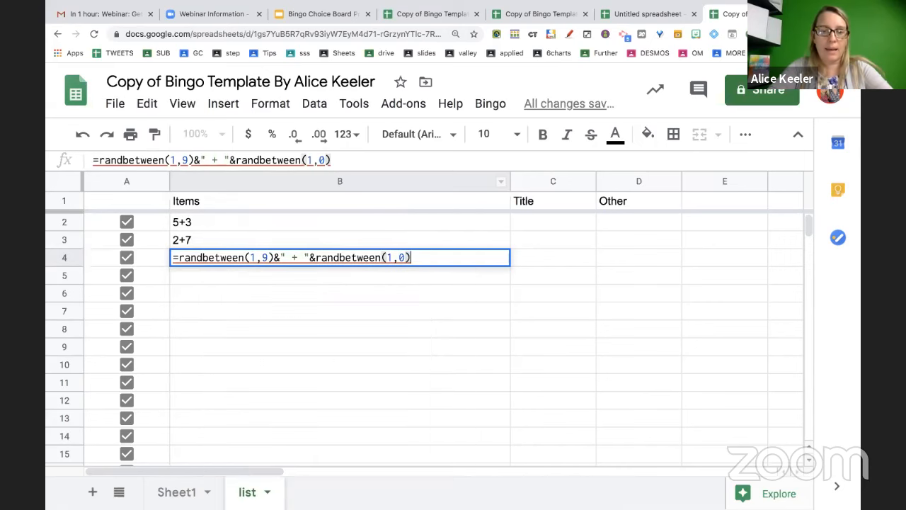
pyautogui.press('BackSpace')
pyautogui.press('BackSpace')
pyautogui.write('9)')
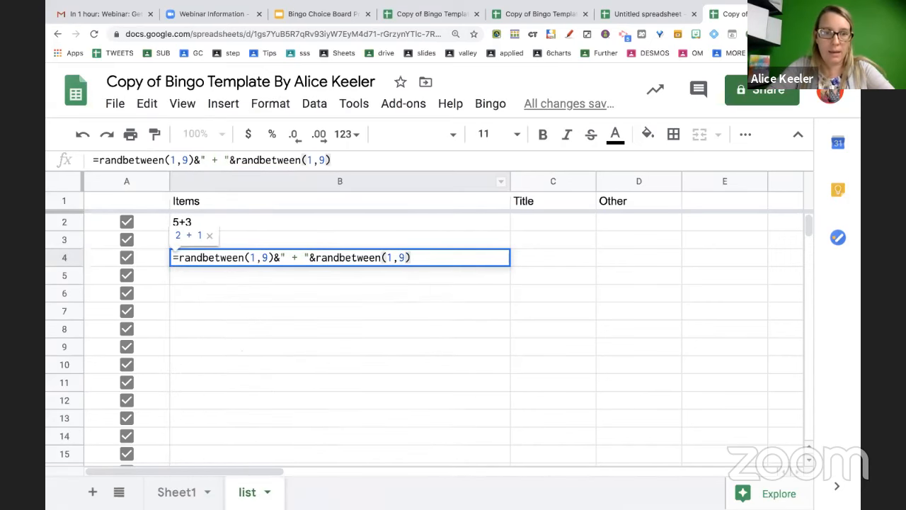
pyautogui.press('Return')
pyautogui.click(427, 259)
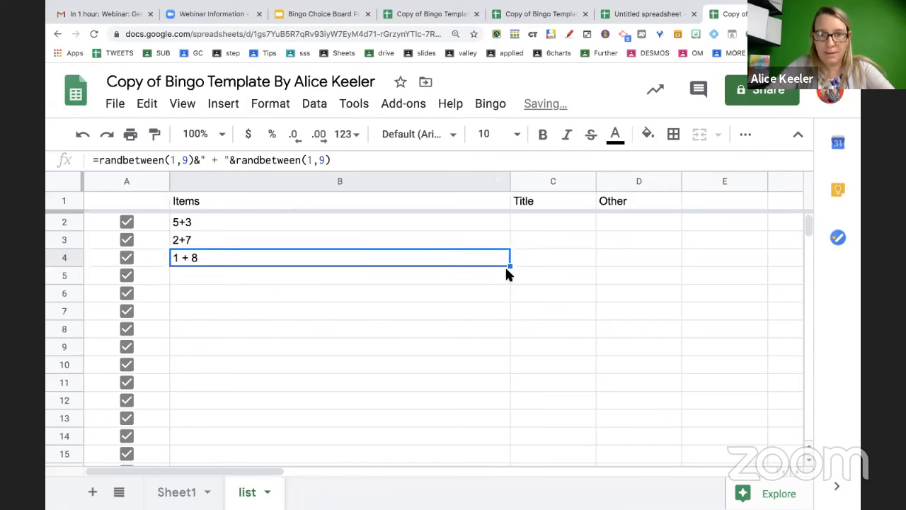
# Copy the random addition formula down the Items column to row 77
pyautogui.doubleClick(510, 266)
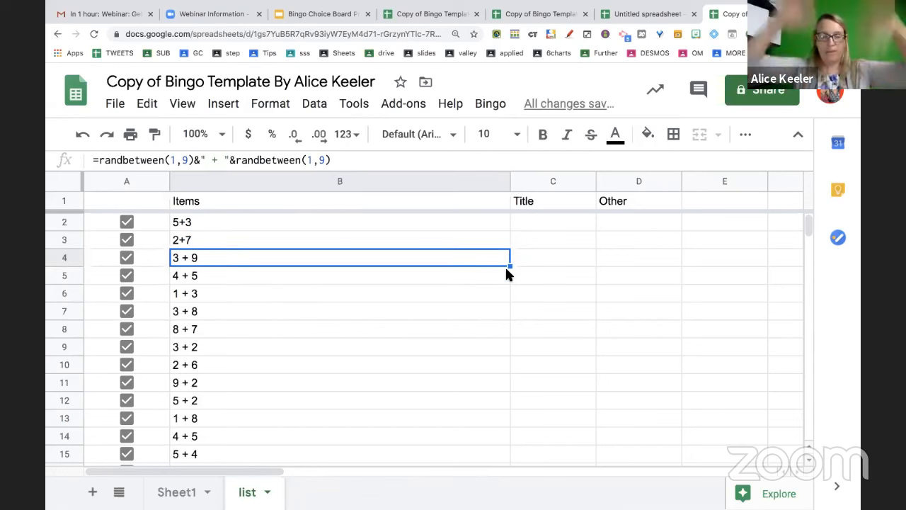
pyautogui.scroll(-6, 452, 315)
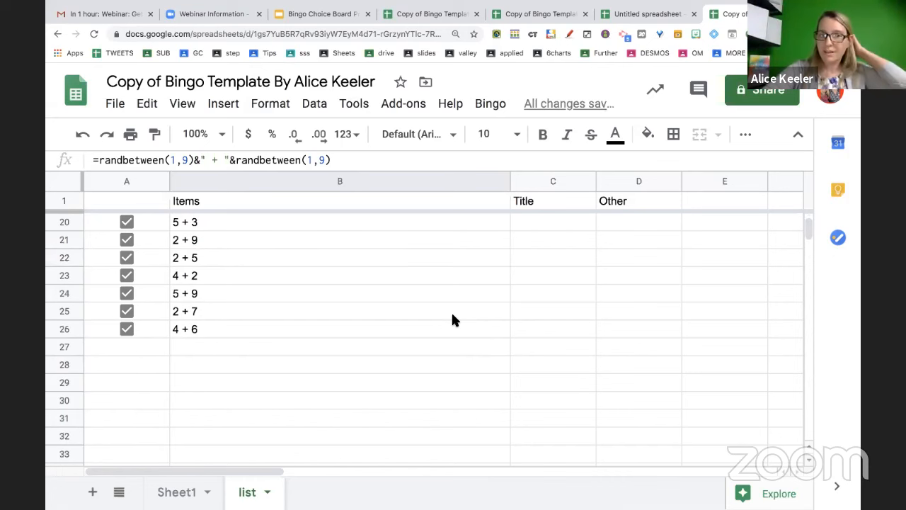
pyautogui.scroll(3, 451, 316)
pyautogui.scroll(4, 451, 311)
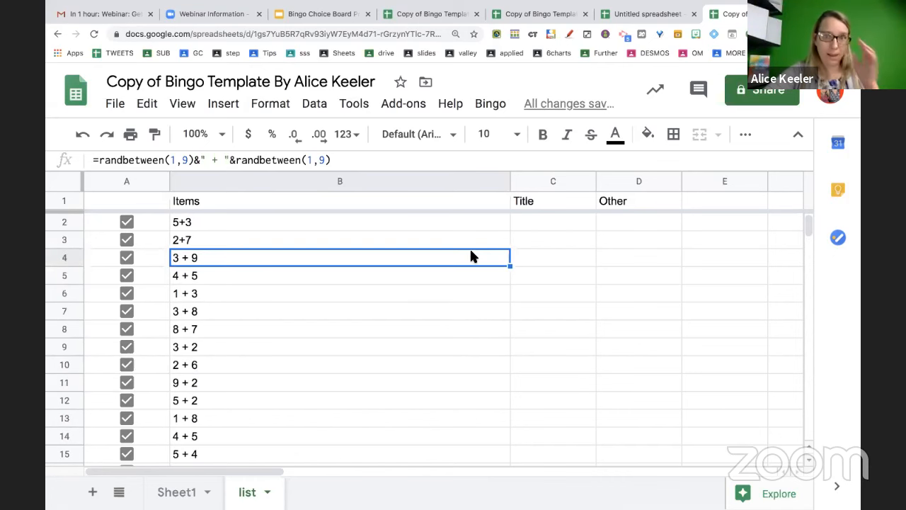
pyautogui.scroll(-6, 471, 257)
pyautogui.click(479, 294)
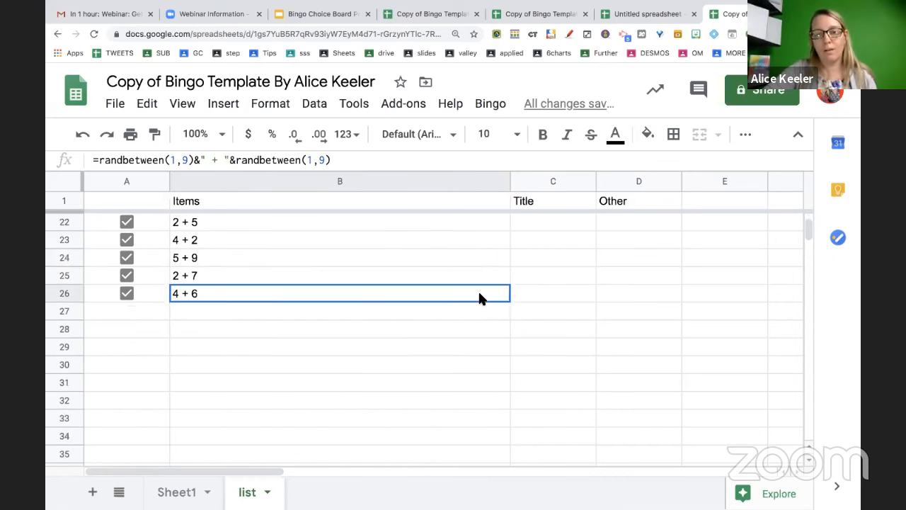
pyautogui.moveTo(512, 303); pyautogui.dragTo(510, 360)
pyautogui.scroll(-15, 510, 360)
pyautogui.scroll(-1, 470, 409)
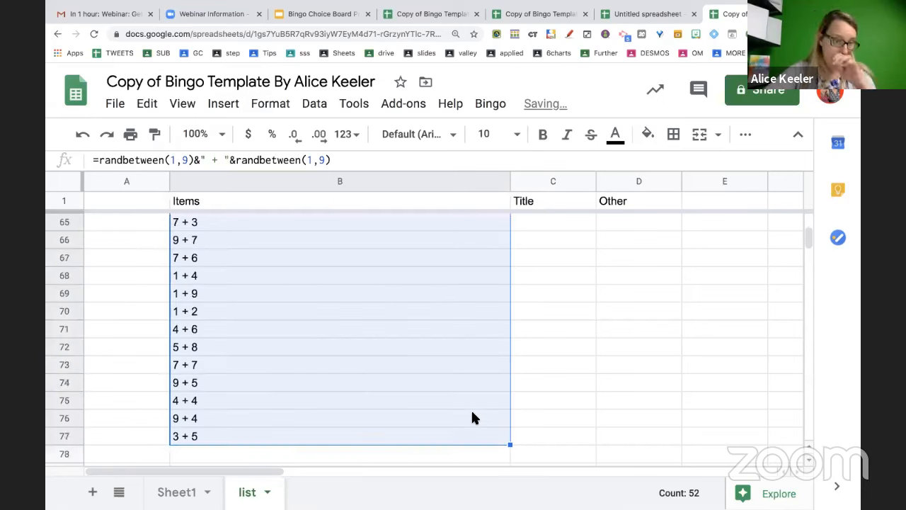
# Add checkboxes beside the problems from the Bingo menu, then select cell B10
pyautogui.click(486, 107)
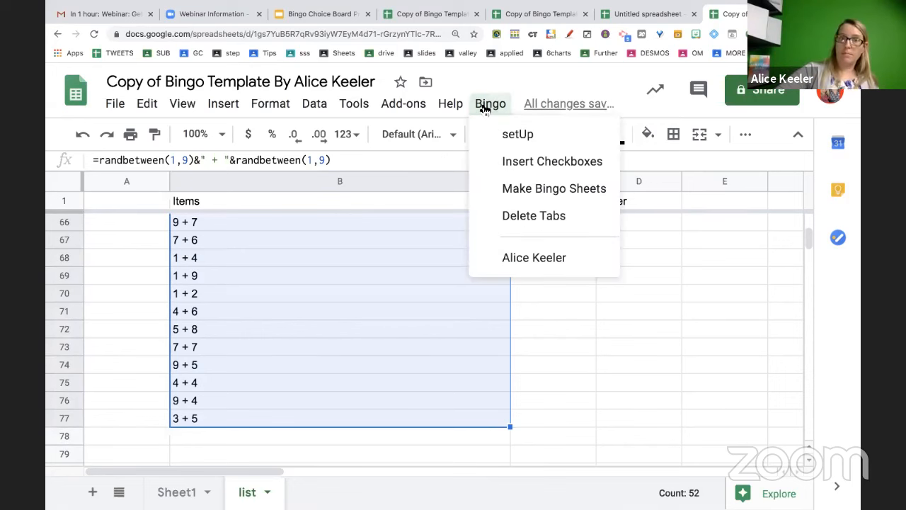
pyautogui.click(505, 161)
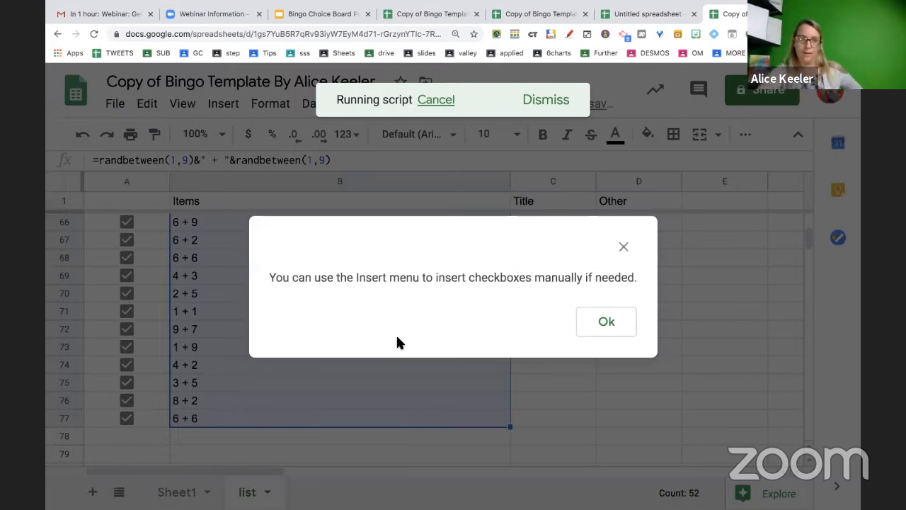
pyautogui.click(602, 329)
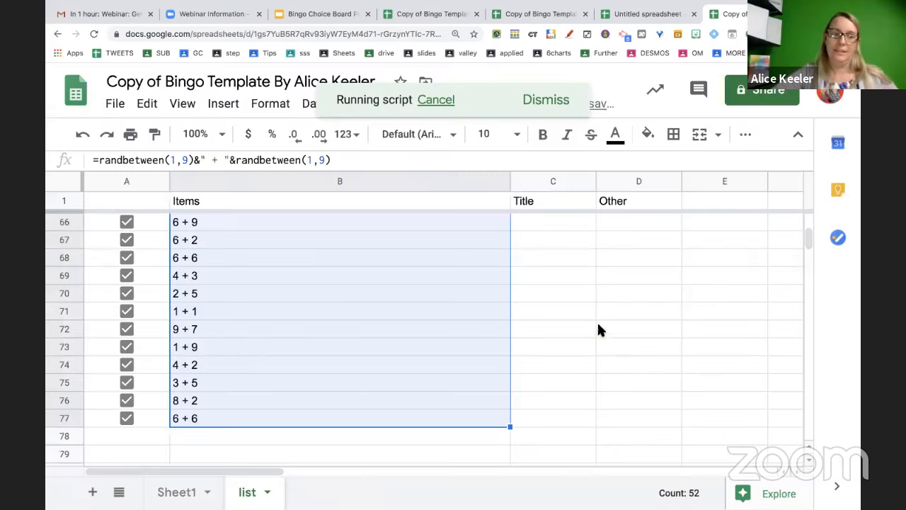
pyautogui.scroll(20, 248, 346)
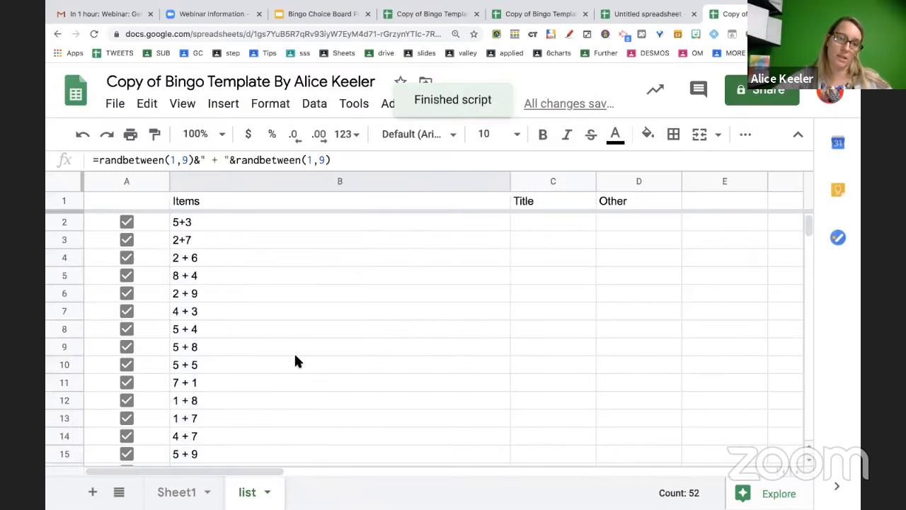
pyautogui.click(300, 361)
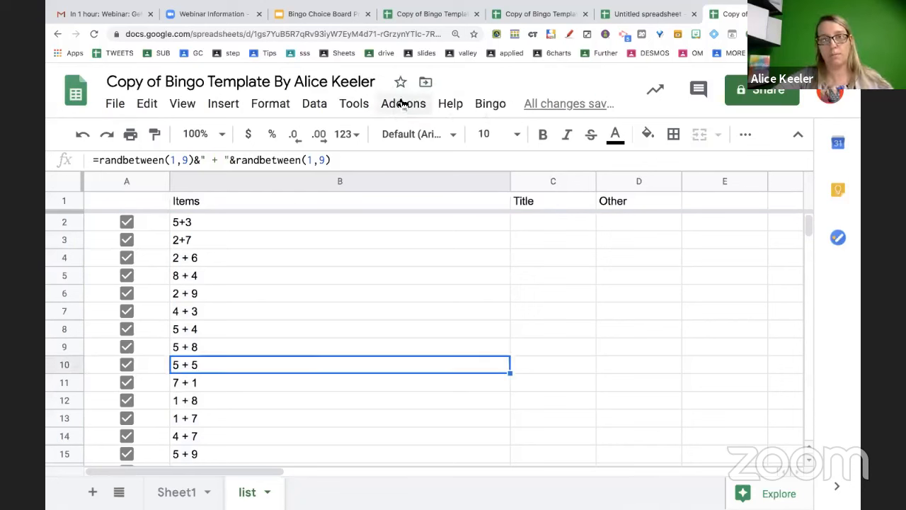
# Generate 30 bingo card sheets with the Bingo add-on's Make Bingo Sheets command
pyautogui.click(492, 104)
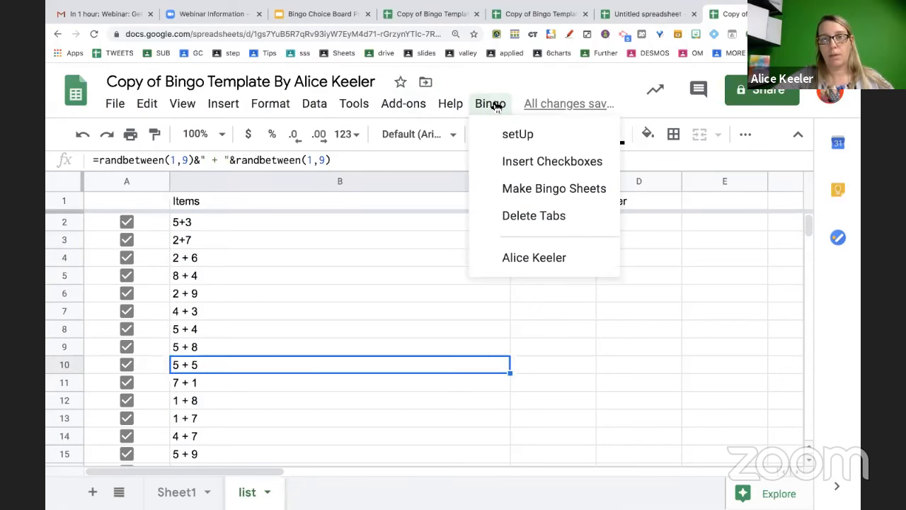
pyautogui.click(502, 190)
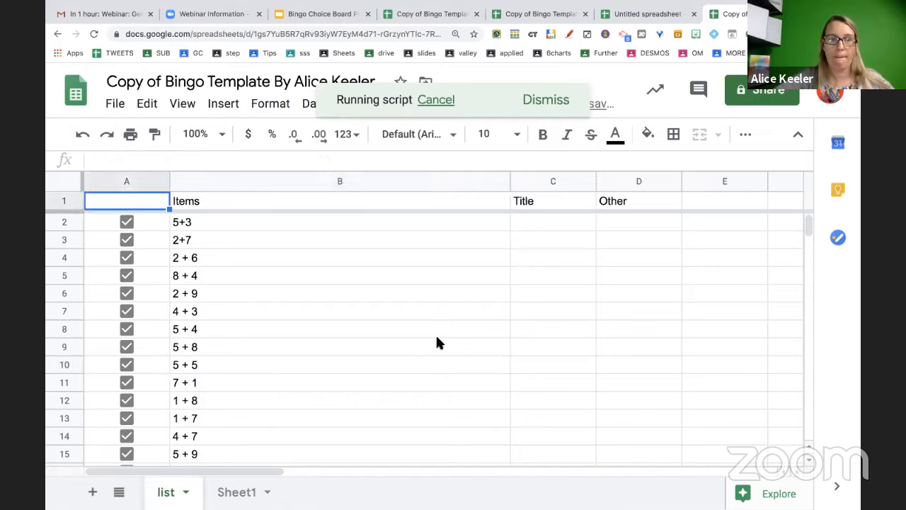
pyautogui.write('30')
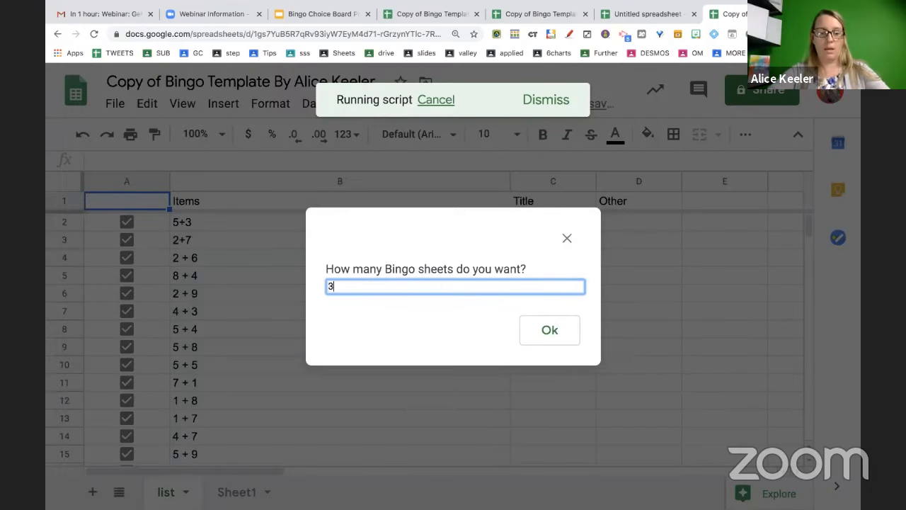
pyautogui.click(549, 336)
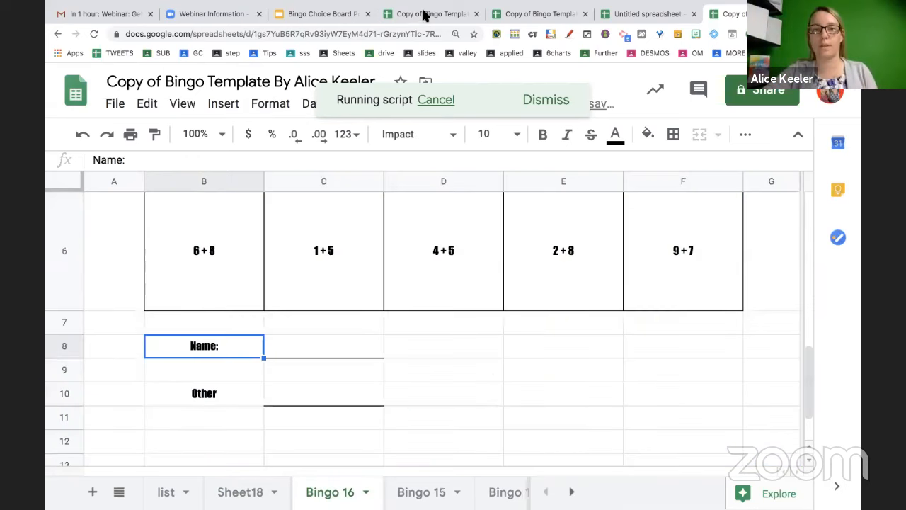
# In the other template copy, run Bingo > Delete Tabs to remove its card sheets
pyautogui.click(425, 13)
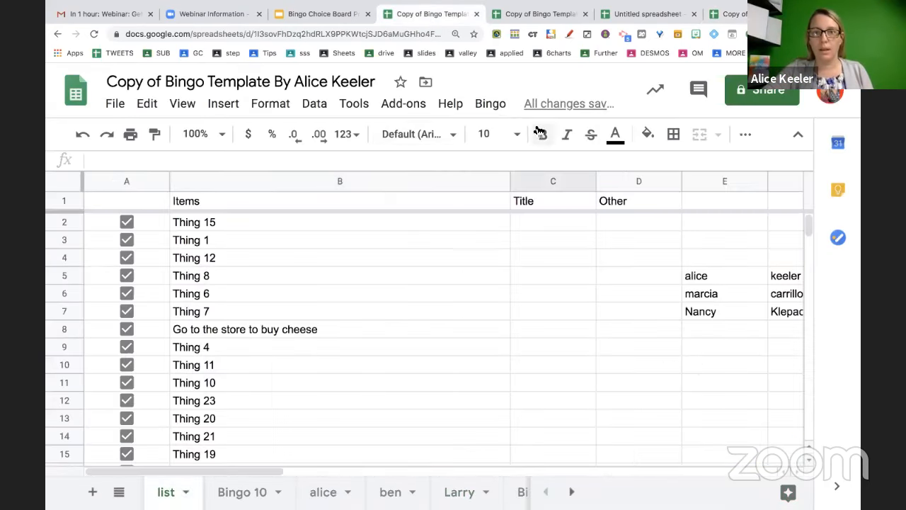
pyautogui.click(506, 106)
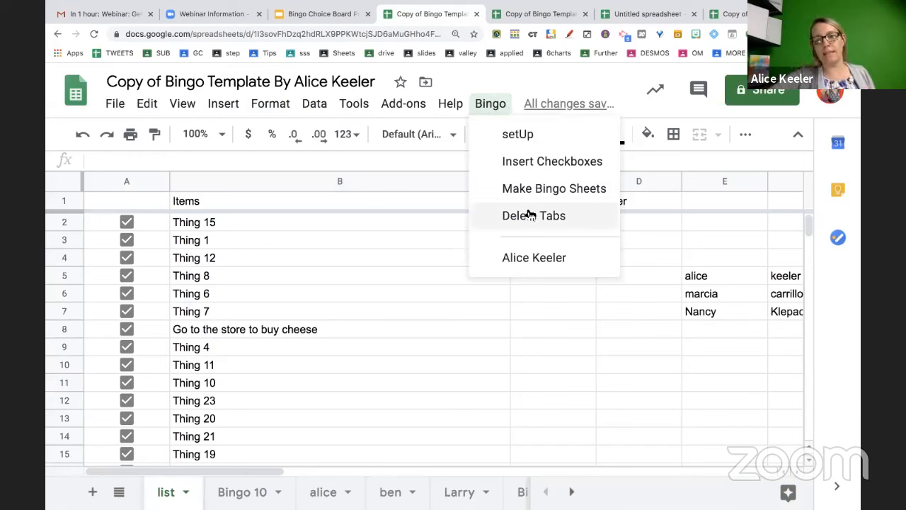
pyautogui.click(571, 221)
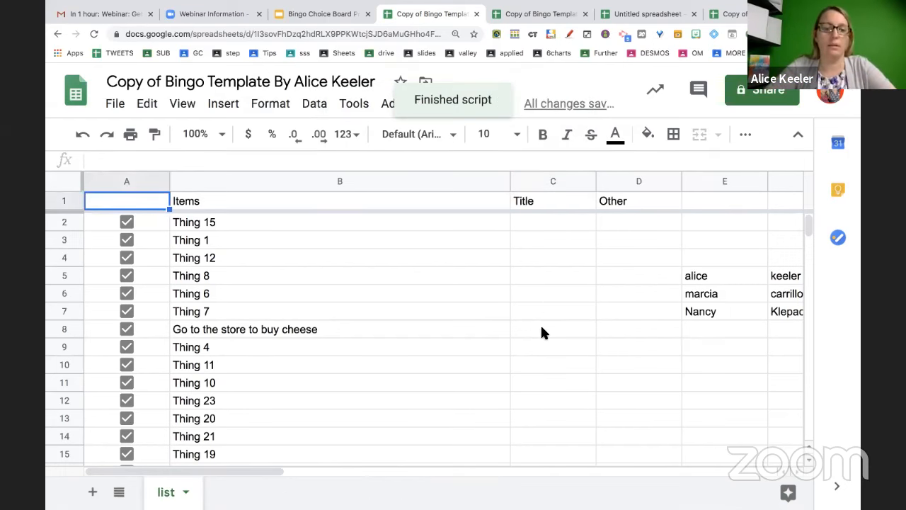
pyautogui.scroll(-8, 542, 329)
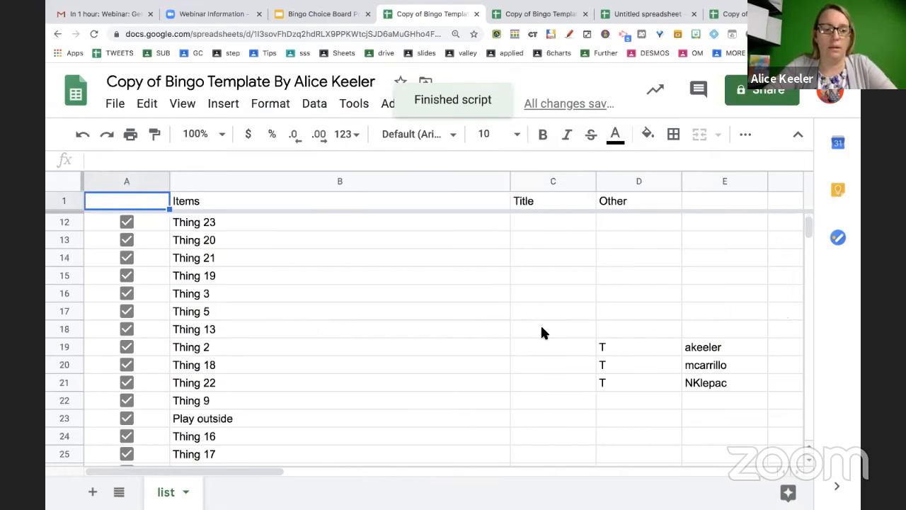
# Enter =RANDBETWEEN(10,99)&" + "&RANDBETWEEN(10,99) in B27, producing a problem like 90 + 99
pyautogui.click(322, 262)
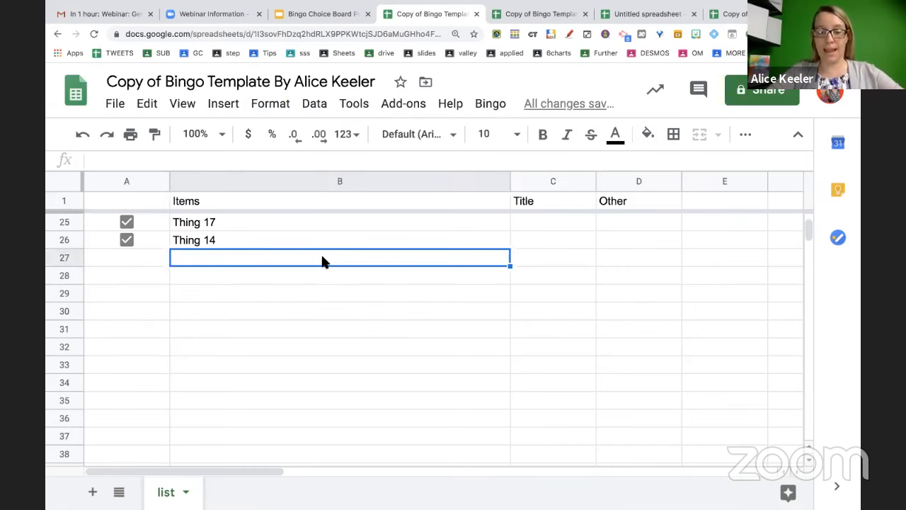
pyautogui.hotkey('ctrl', '+')
pyautogui.hotkey('ctrl', '+')
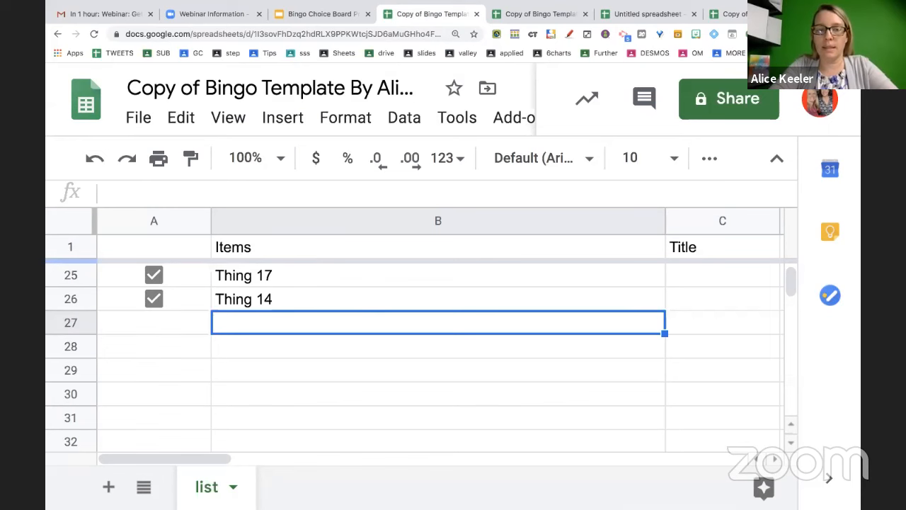
pyautogui.write('=randb')
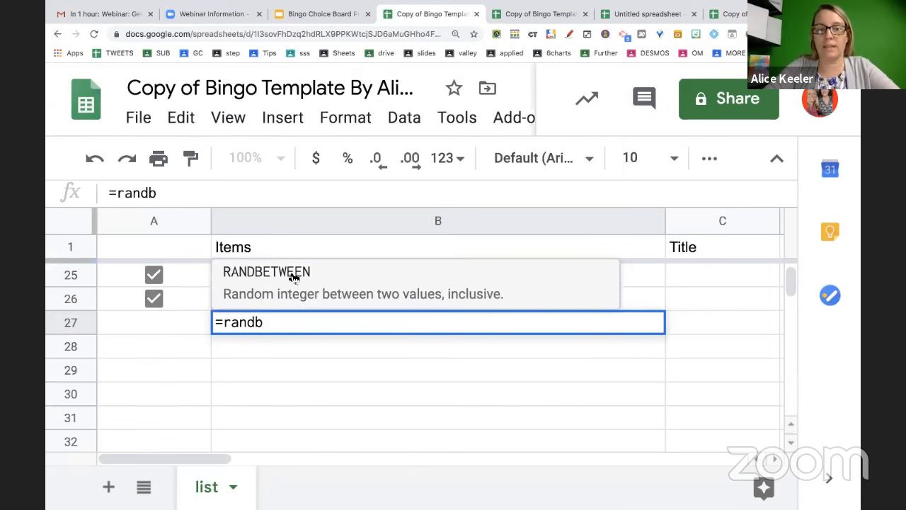
pyautogui.click(294, 276)
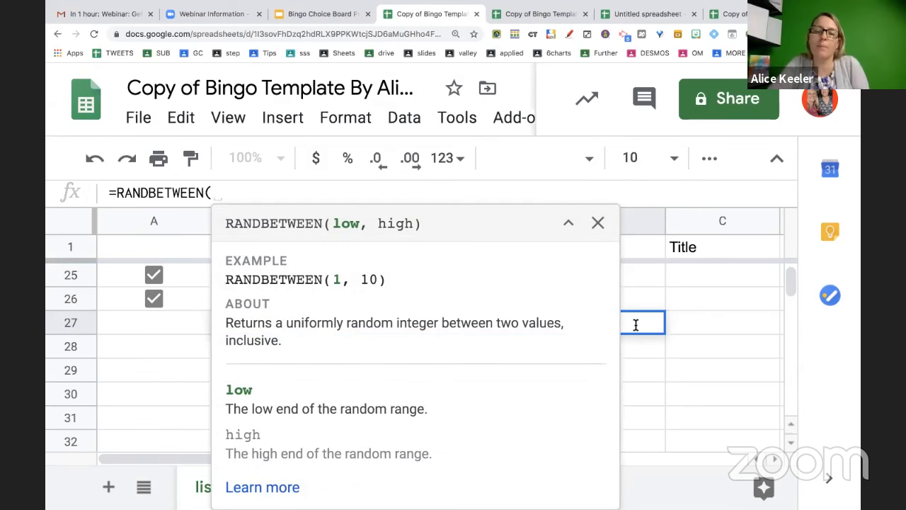
pyautogui.click(598, 223)
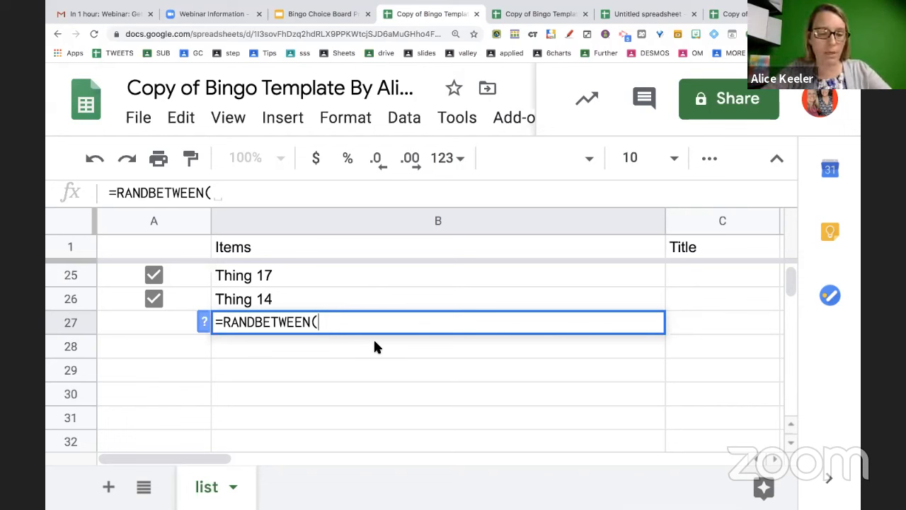
pyautogui.write('10,99)')
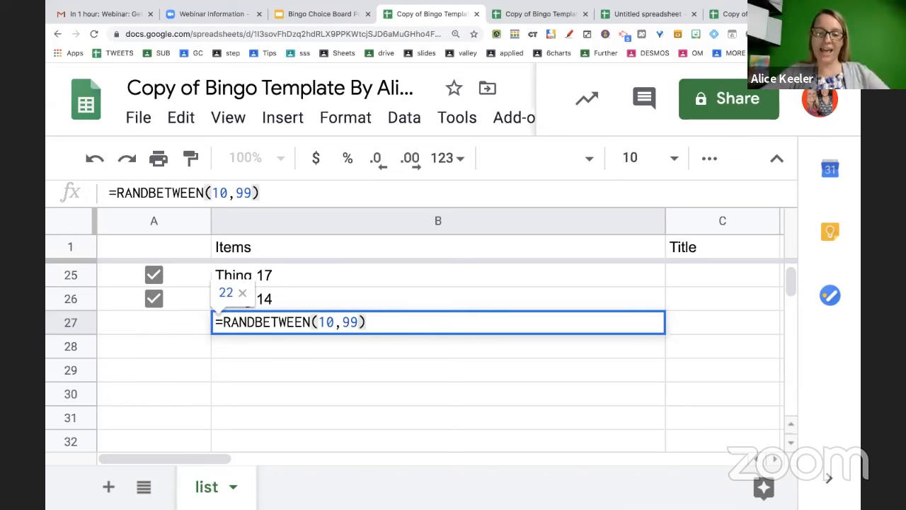
pyautogui.write('&')
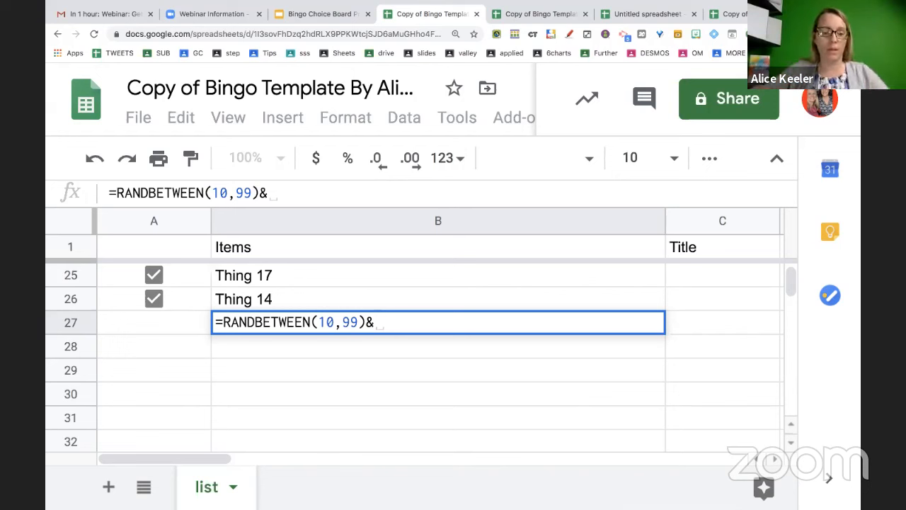
pyautogui.write('"')
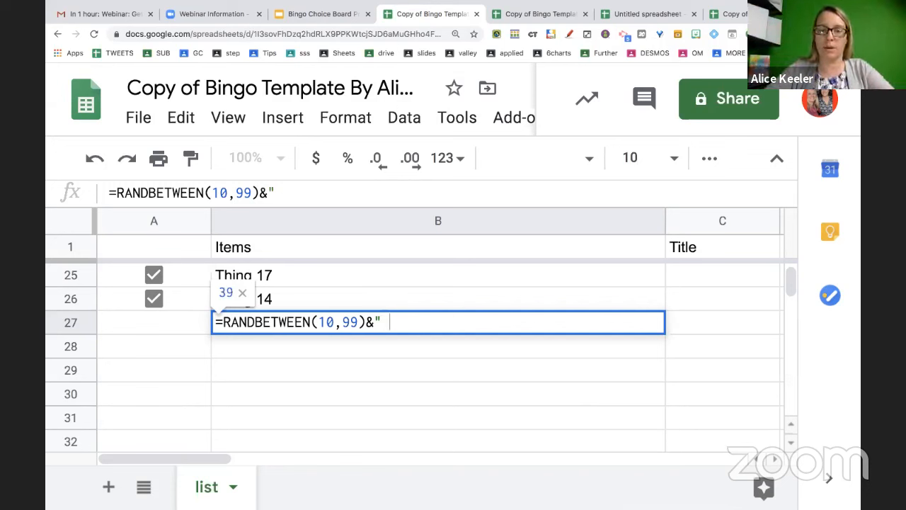
pyautogui.write(' + ')
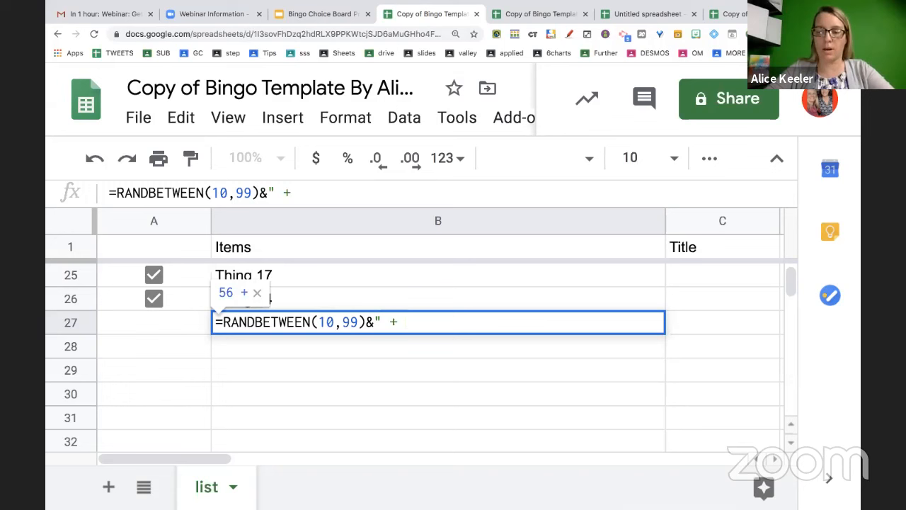
pyautogui.write('"')
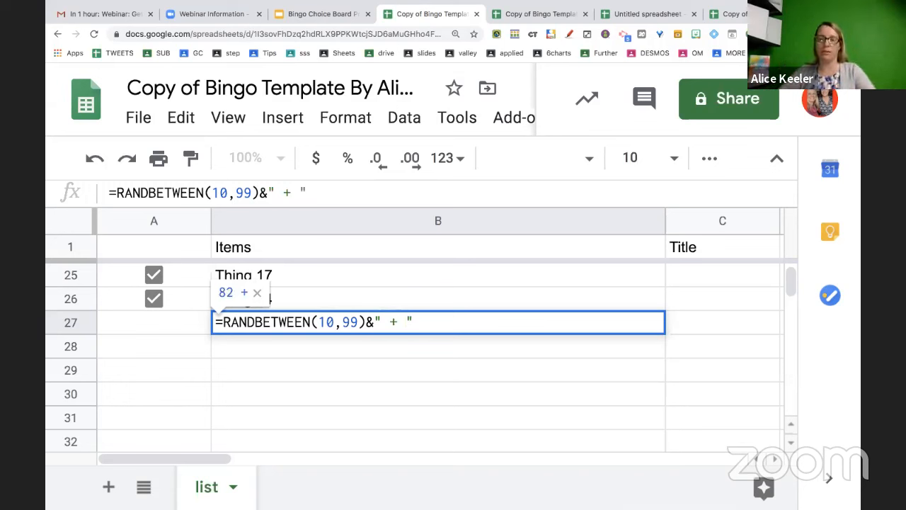
pyautogui.write('&')
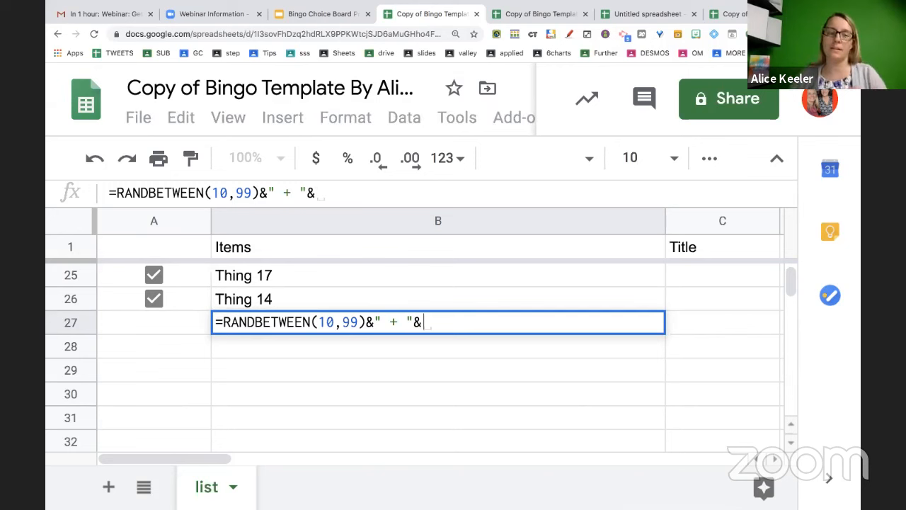
pyautogui.write('rand')
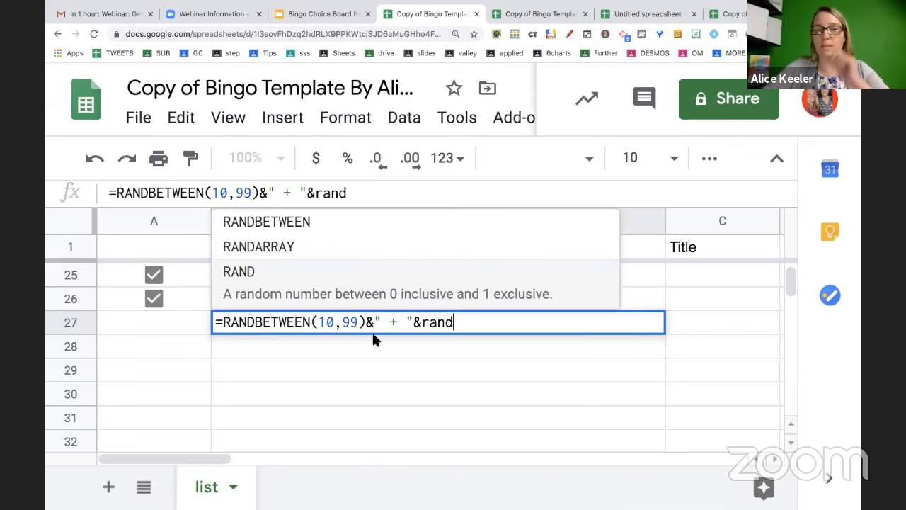
pyautogui.click(307, 234)
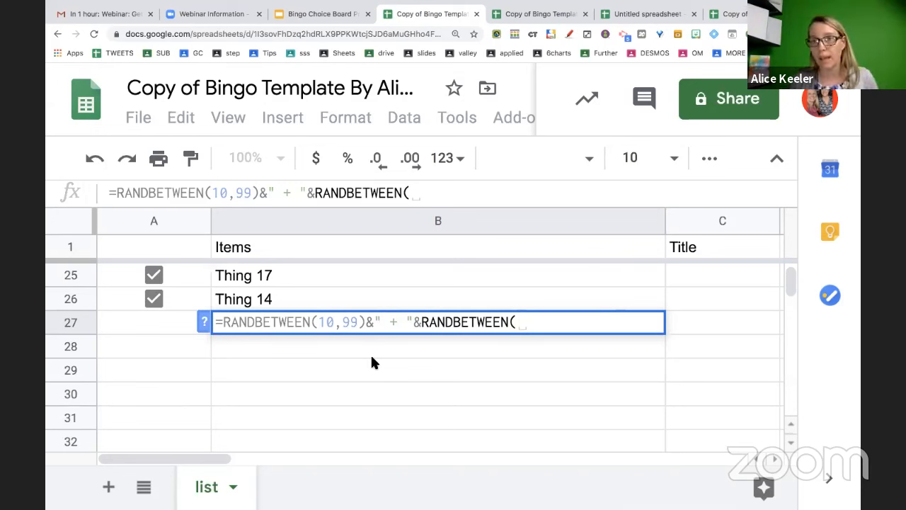
pyautogui.write('10,99')
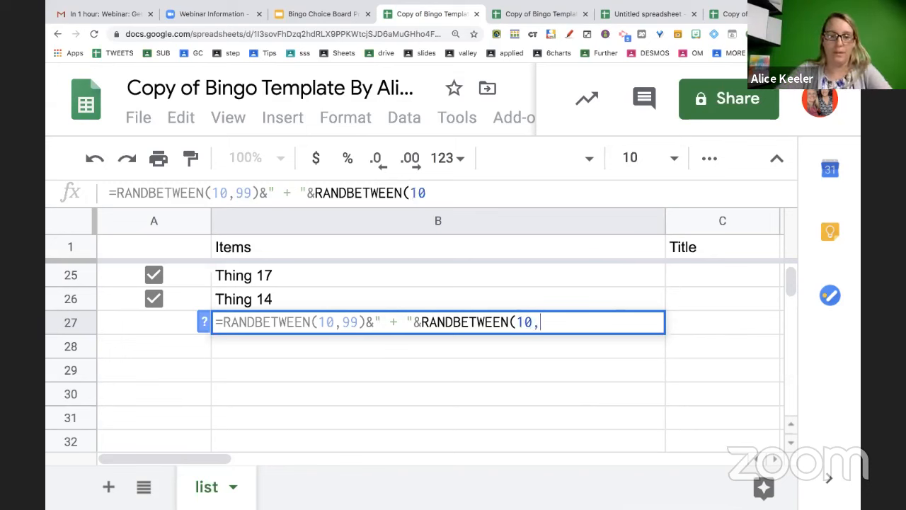
pyautogui.write(')')
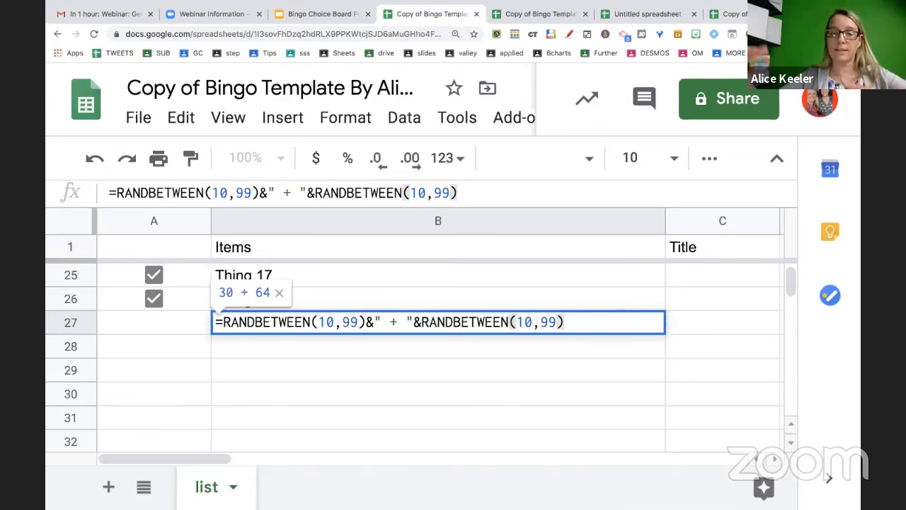
pyautogui.press('Return')
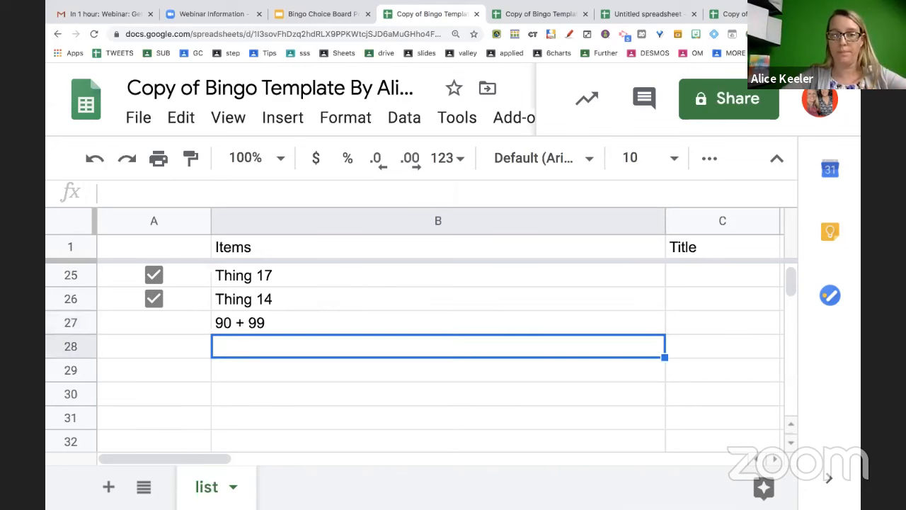
# Fill the B27 addition formula down column B to row 46 and up to row 3
pyautogui.click(438, 326)
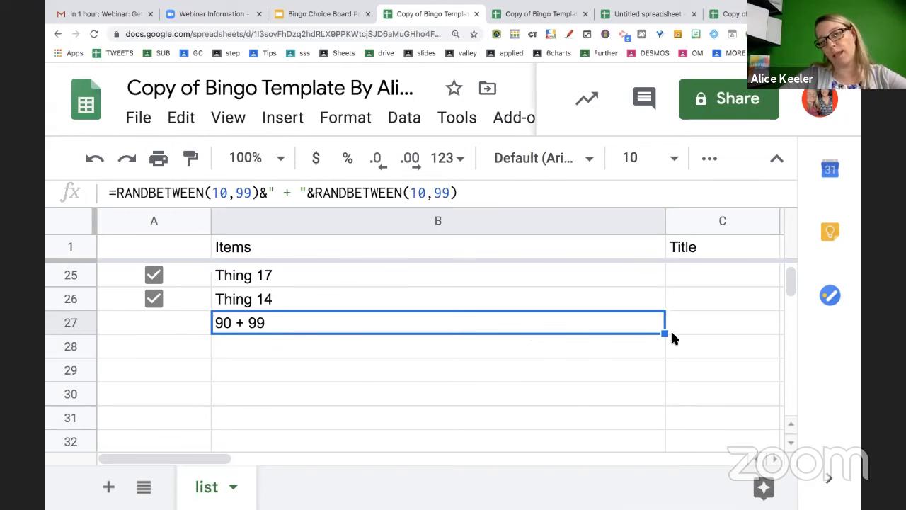
pyautogui.moveTo(666, 334); pyautogui.dragTo(636, 458)
pyautogui.scroll(6, 636, 458)
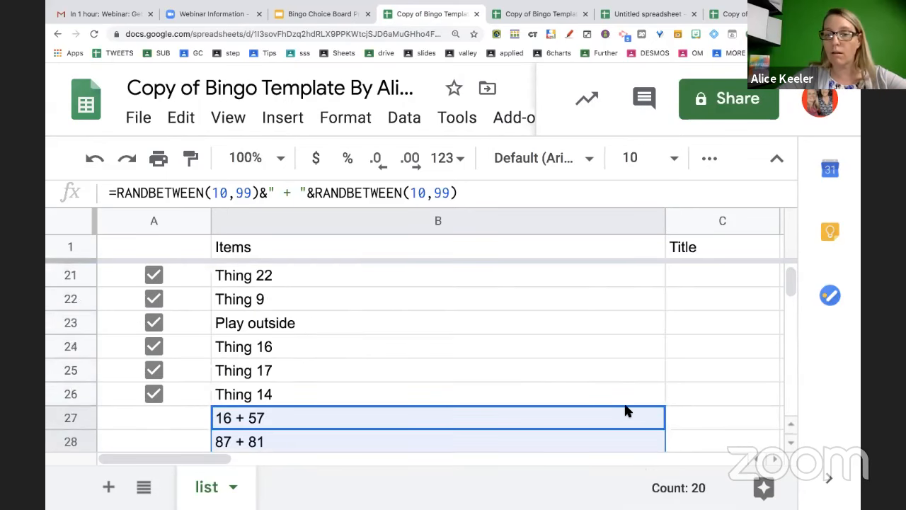
pyautogui.click(625, 410)
pyautogui.moveTo(663, 429); pyautogui.dragTo(610, 284)
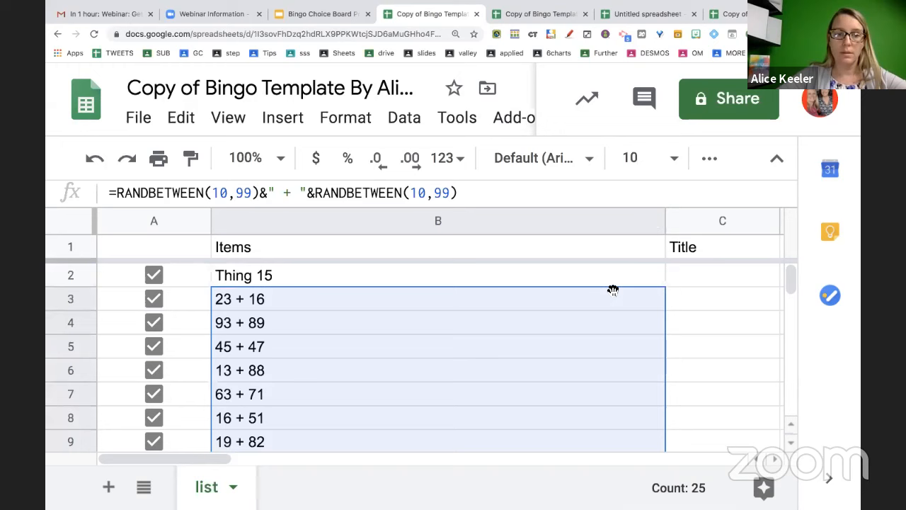
# Replace B2 with 1+1 and reset the page zoom to 100%
pyautogui.click(555, 271)
pyautogui.write('1+1')
pyautogui.press('Return')
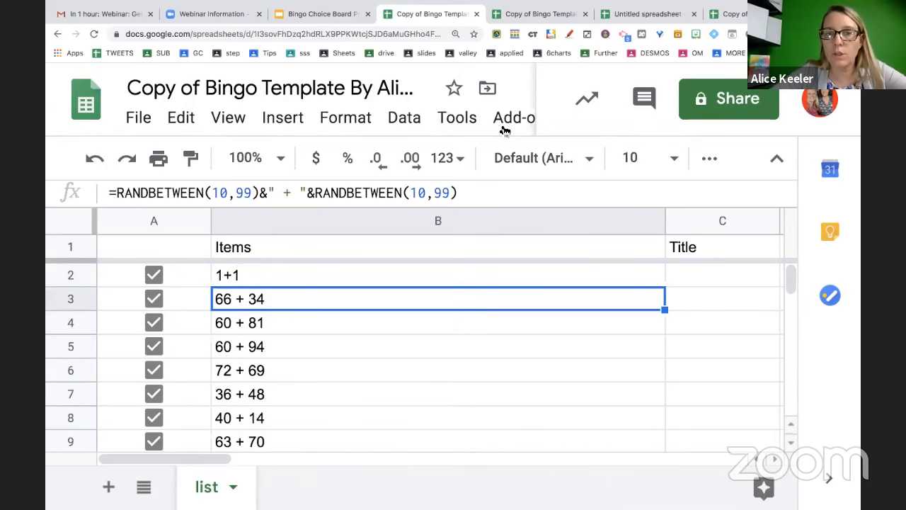
pyautogui.hotkey('ctrl', '0')
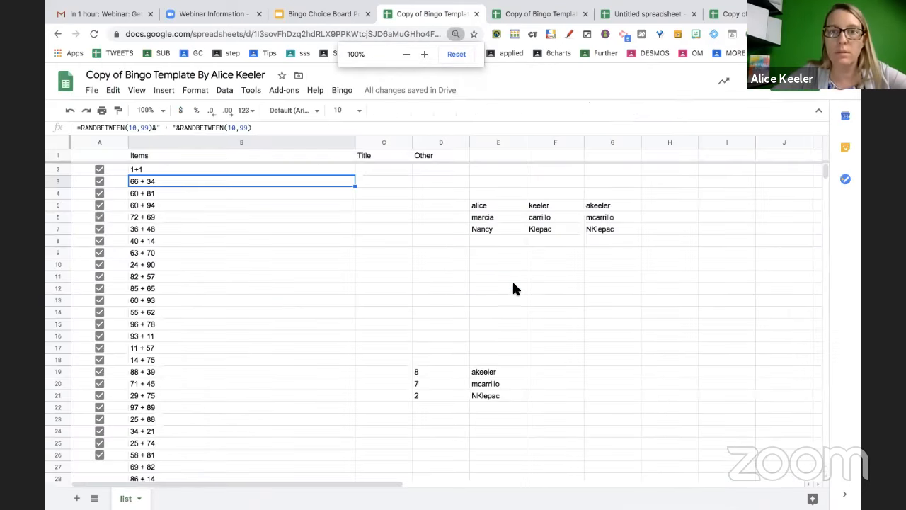
# Run Bingo > setUp and acknowledge the checkbox notice
pyautogui.click(344, 90)
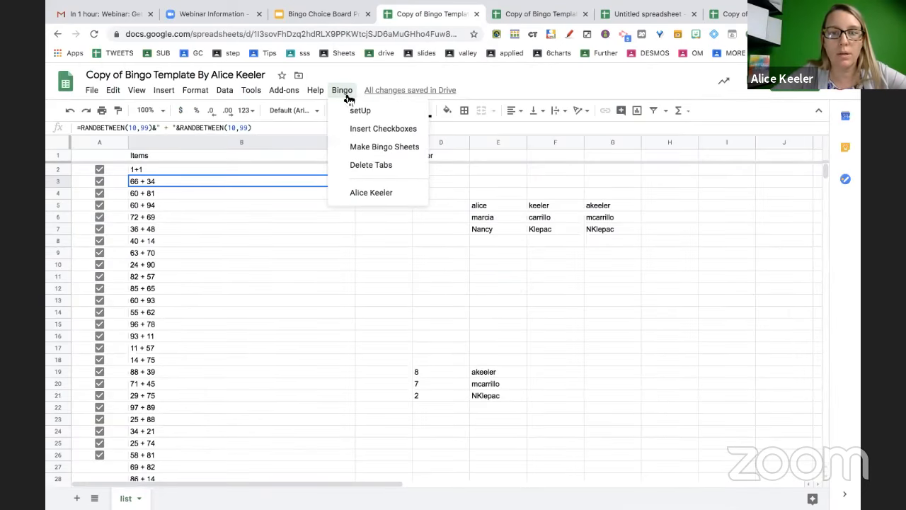
pyautogui.click(354, 113)
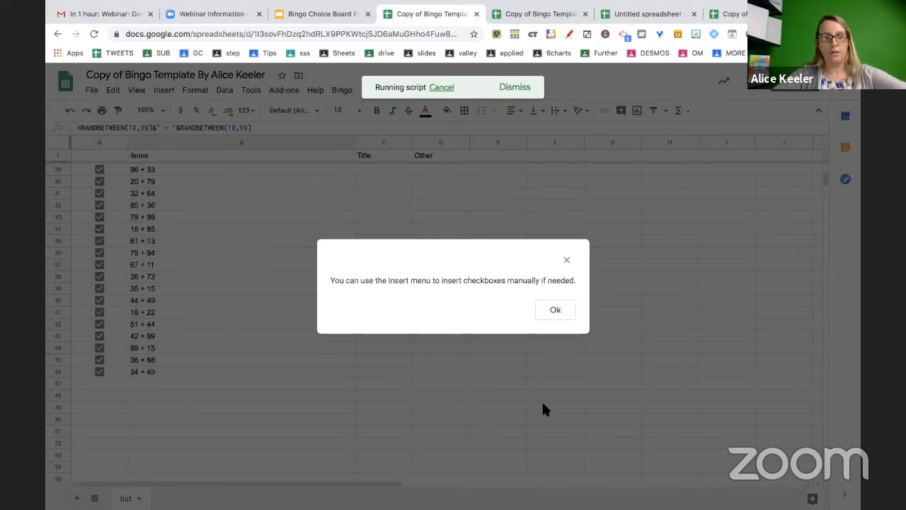
pyautogui.click(555, 309)
# Generate 3 bingo card sheets with Bingo > Make Bingo Sheets
pyautogui.click(342, 90)
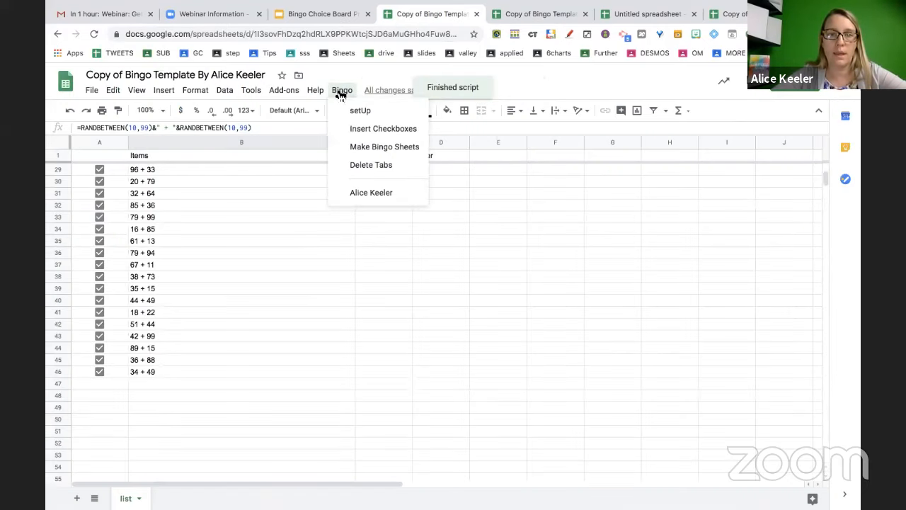
pyautogui.click(351, 146)
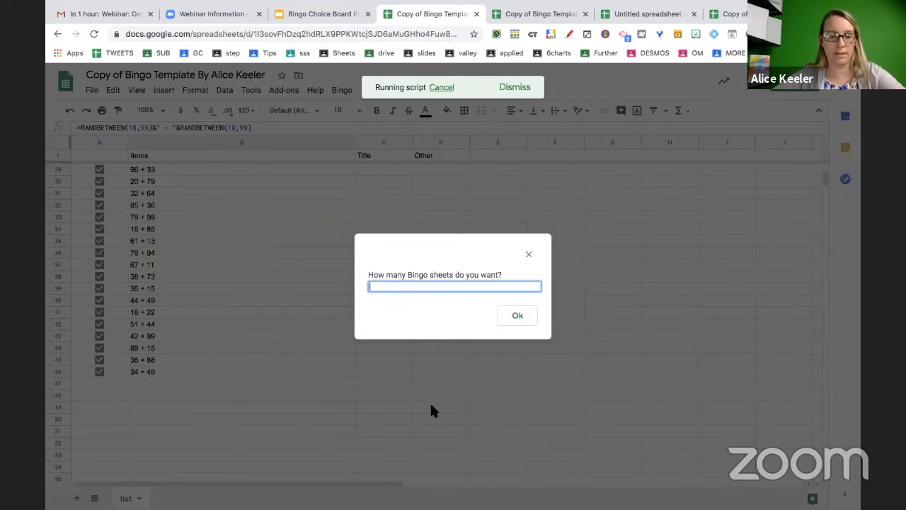
pyautogui.write('3')
pyautogui.click(517, 317)
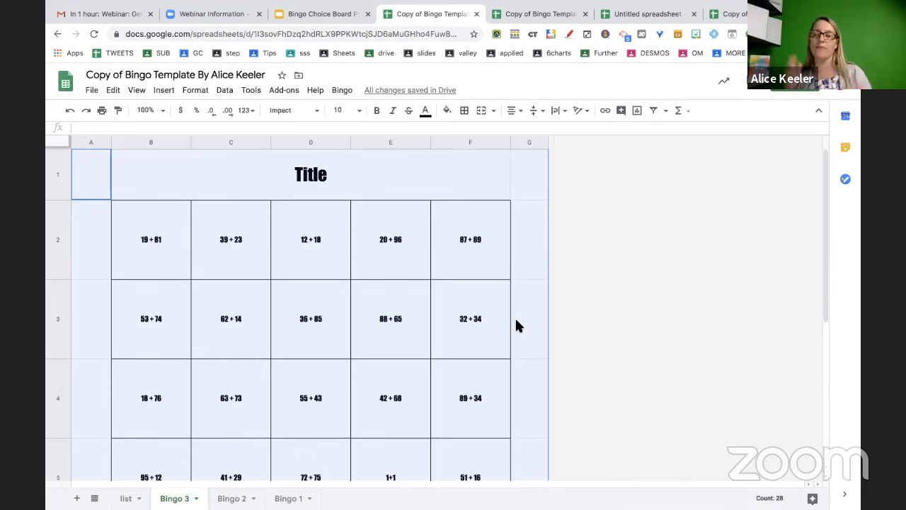
# Look through the Bingo 1, Bingo 2 and Bingo 3 cards, then return to the list sheet
pyautogui.press('super+a')
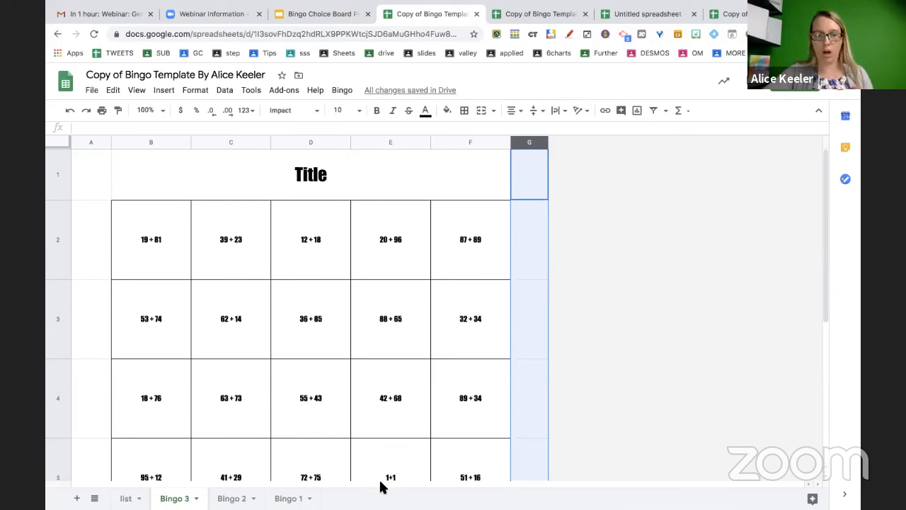
pyautogui.click(286, 498)
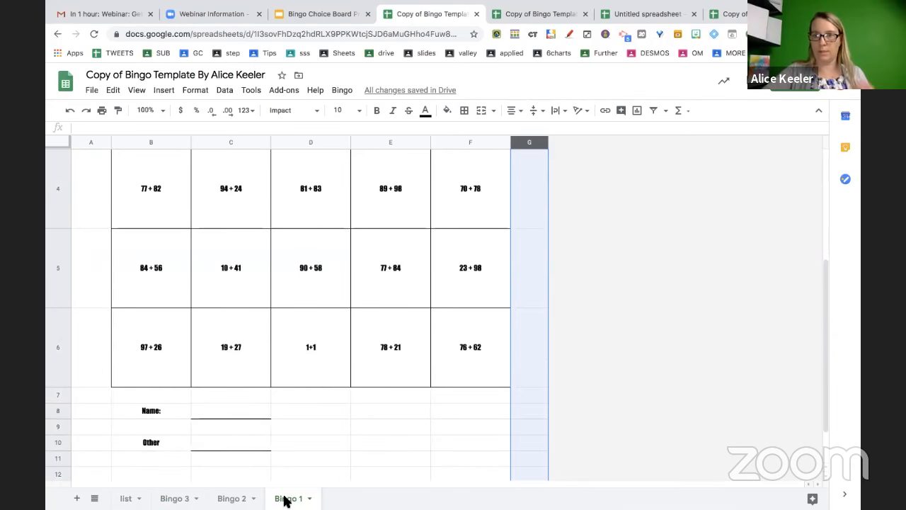
pyautogui.click(244, 498)
pyautogui.click(175, 498)
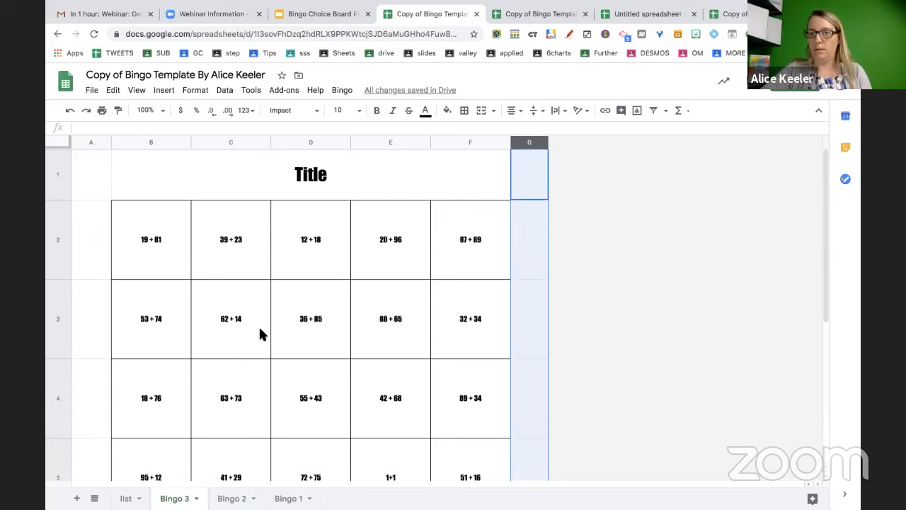
pyautogui.scroll(-4, 260, 330)
pyautogui.scroll(4, 260, 334)
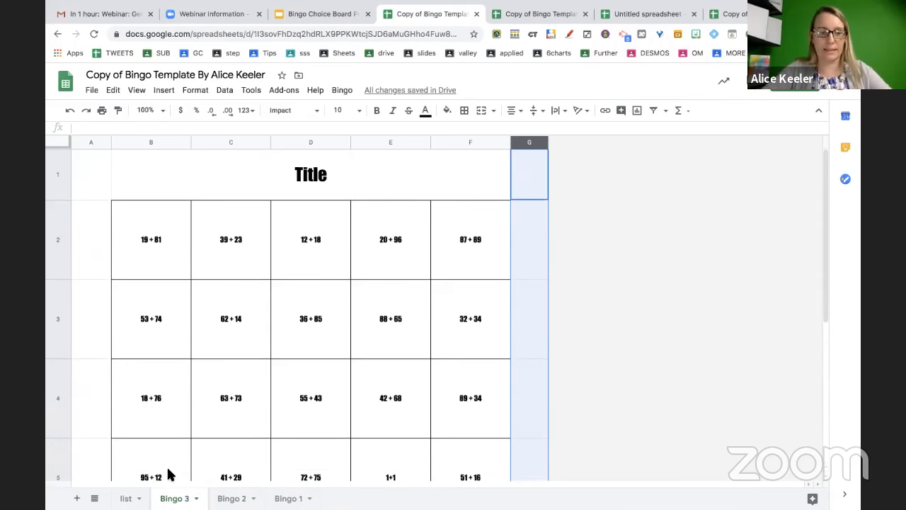
pyautogui.click(126, 498)
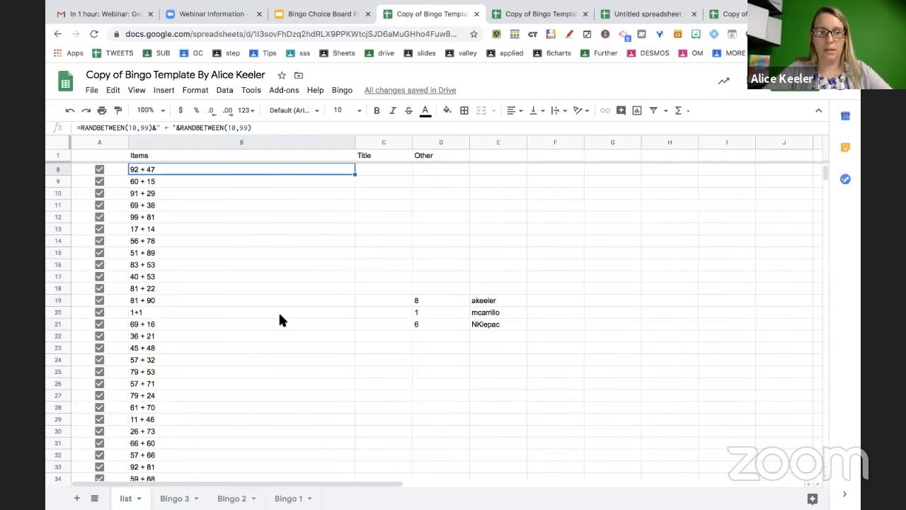
pyautogui.scroll(2, 278, 320)
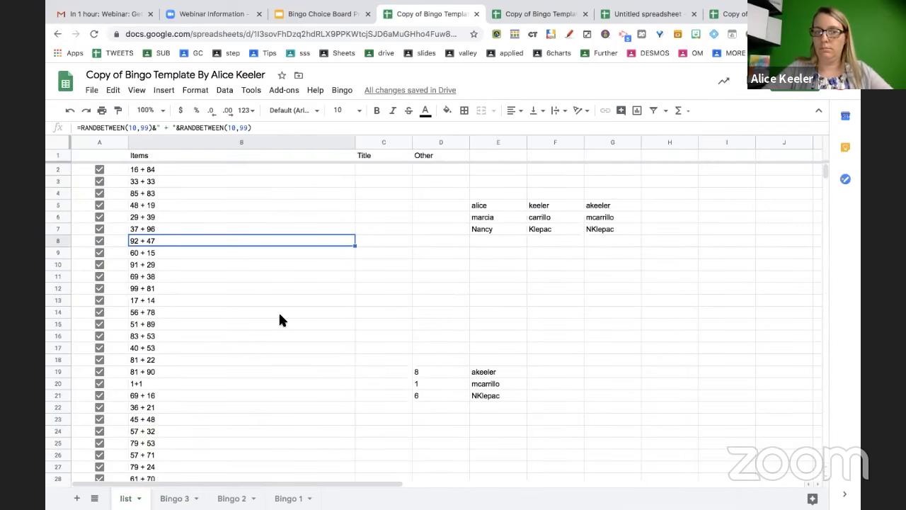
pyautogui.scroll(-6, 297, 301)
pyautogui.click(532, 13)
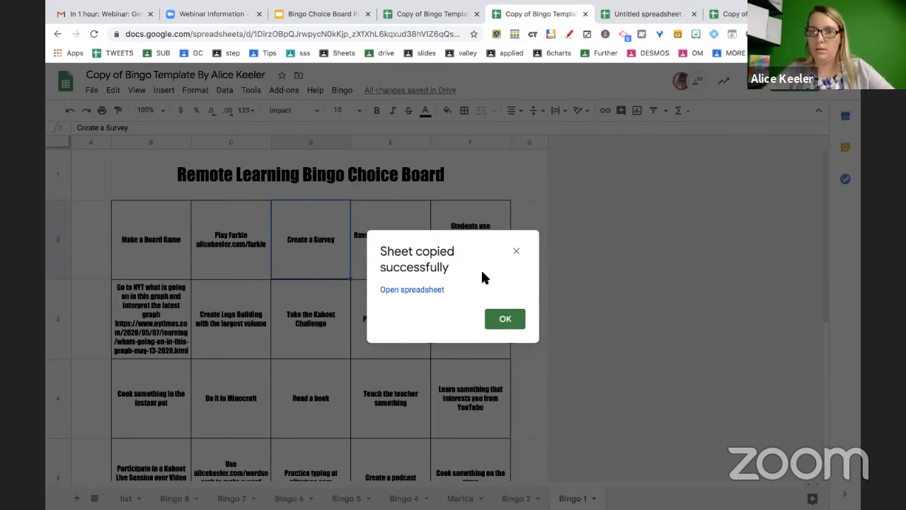
pyautogui.click(501, 319)
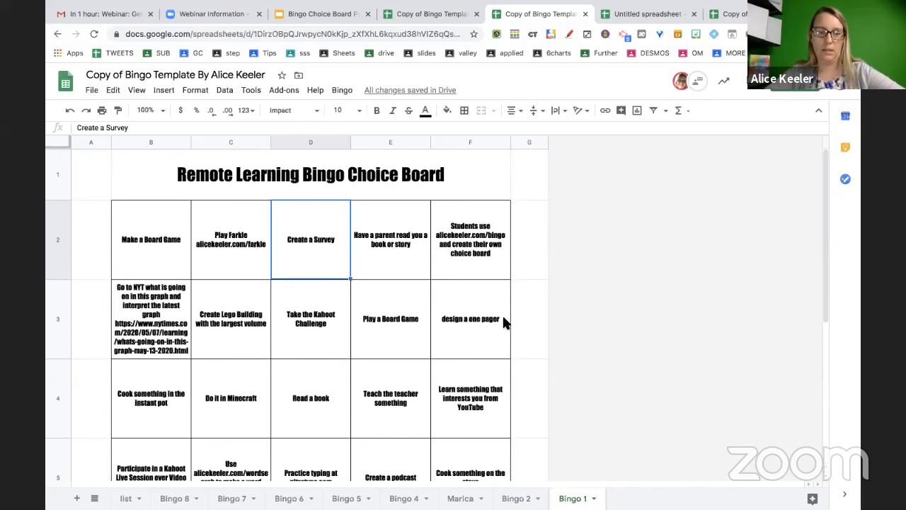
pyautogui.click(127, 498)
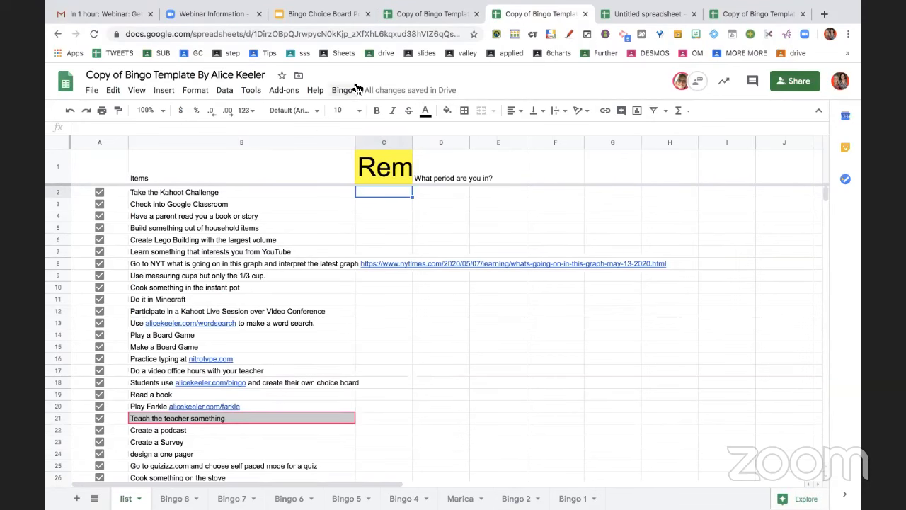
pyautogui.click(421, 16)
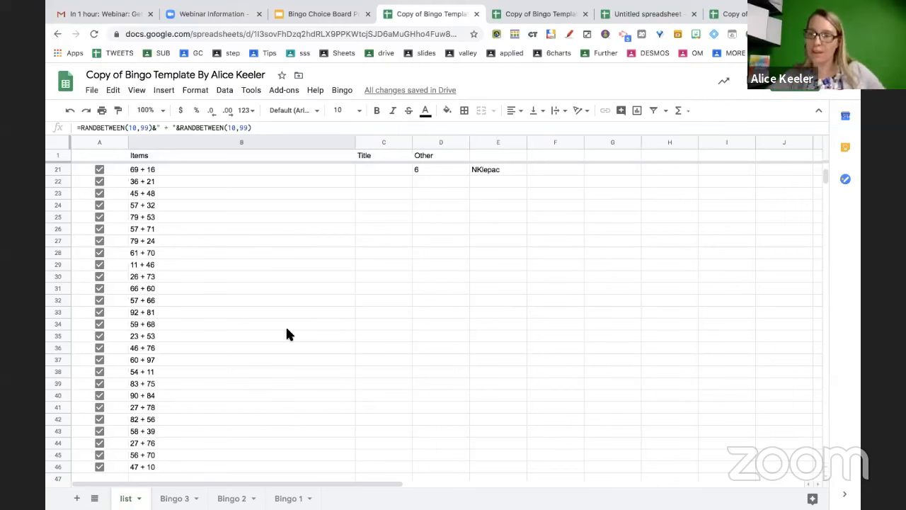
# Select the problem range B2:B46 on the list sheet
pyautogui.scroll(6, 286, 334)
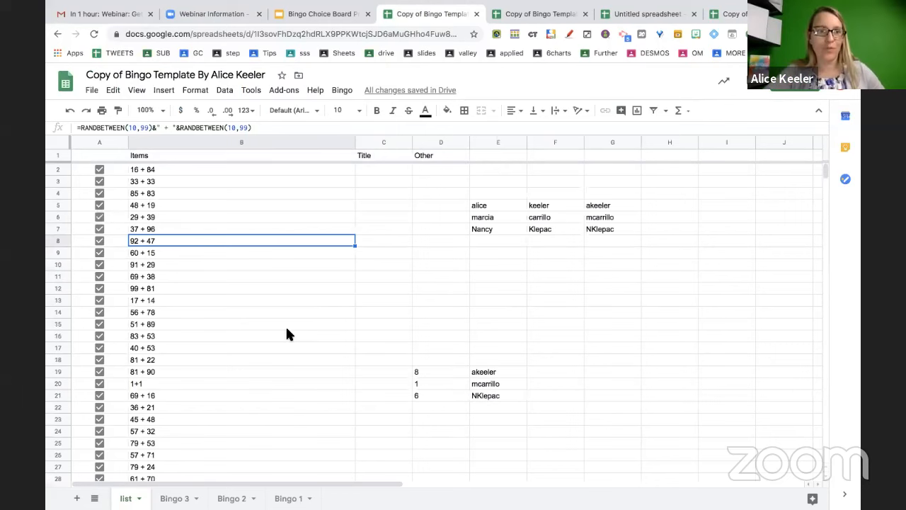
pyautogui.click(264, 170)
pyautogui.scroll(-6, 261, 205)
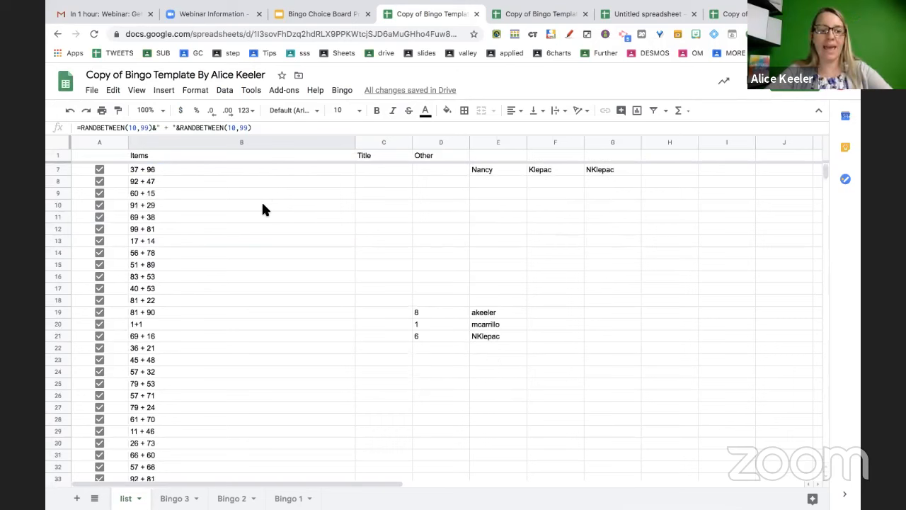
pyautogui.scroll(-3, 262, 205)
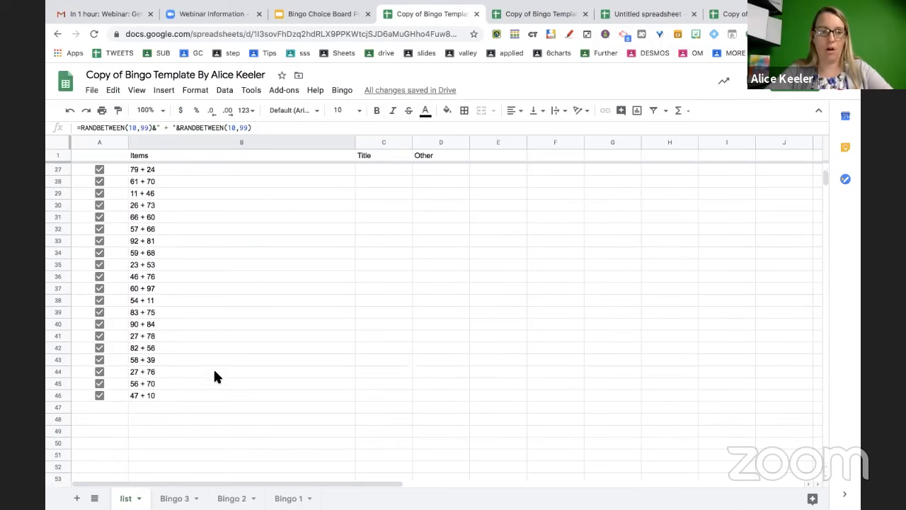
pyautogui.keyDown('shift'); pyautogui.click(209, 394); pyautogui.keyUp('shift')
pyautogui.click(493, 335)
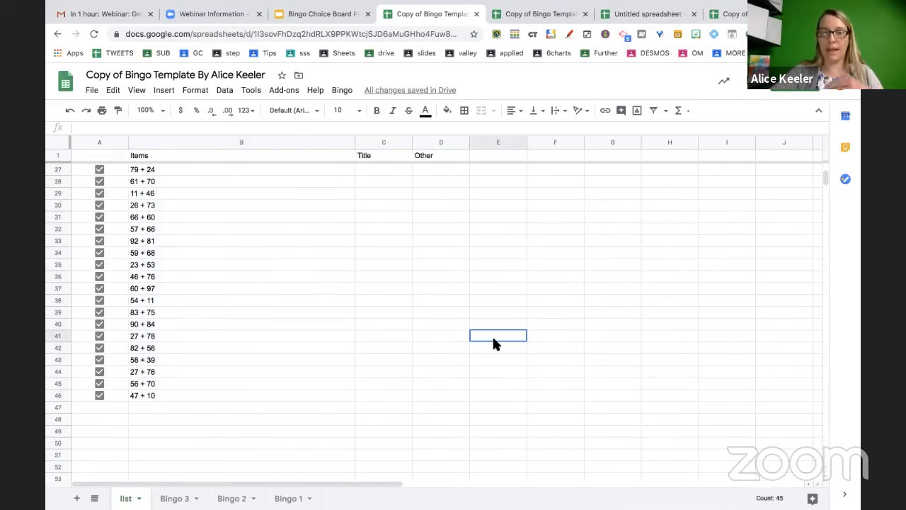
pyautogui.scroll(9, 424, 305)
pyautogui.moveTo(301, 170); pyautogui.dragTo(306, 371)
pyautogui.click(381, 346)
pyautogui.click(271, 170)
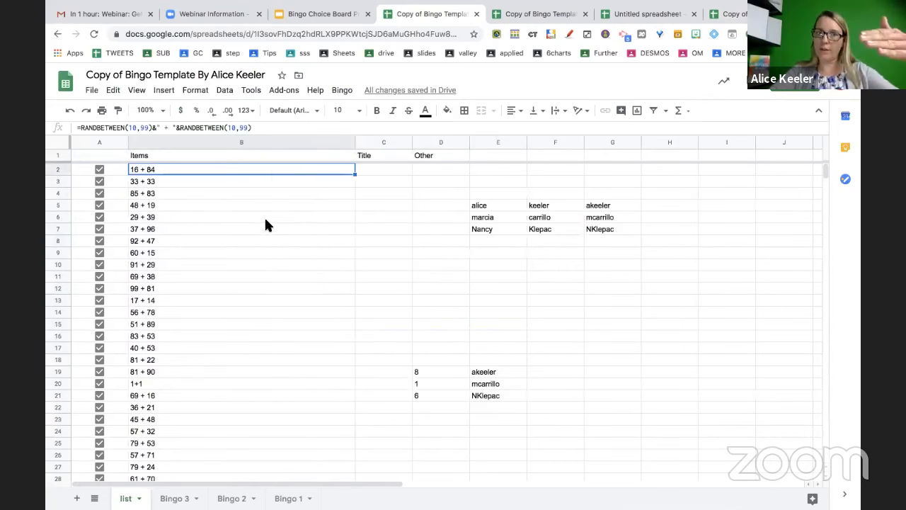
pyautogui.scroll(-2, 263, 271)
pyautogui.scroll(-7, 264, 271)
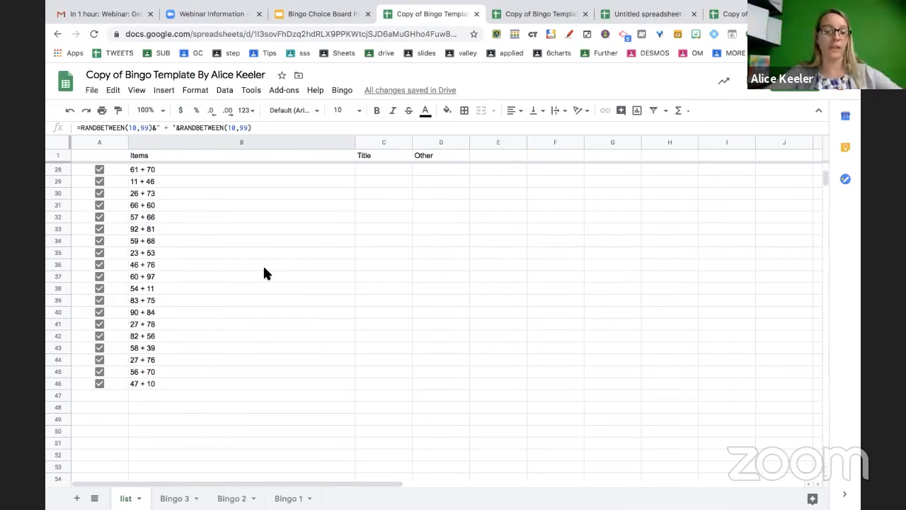
pyautogui.keyDown('shift'); pyautogui.click(184, 383); pyautogui.keyUp('shift')
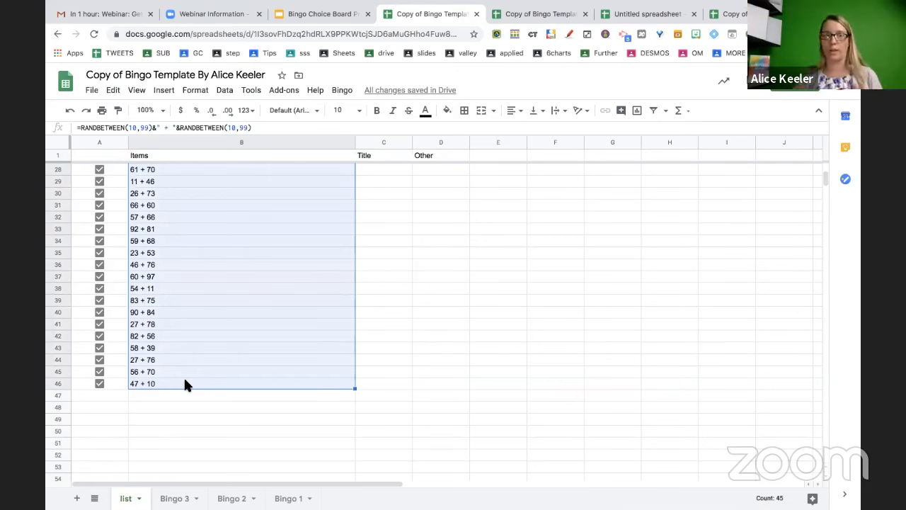
# Shuffle B2:B46 with Randomize range three times
pyautogui.rightClick(200, 310)
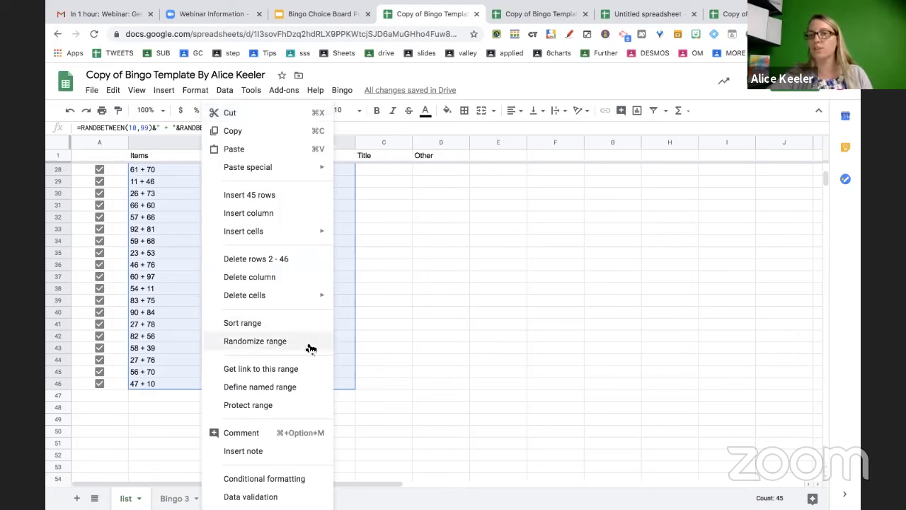
pyautogui.click(255, 341)
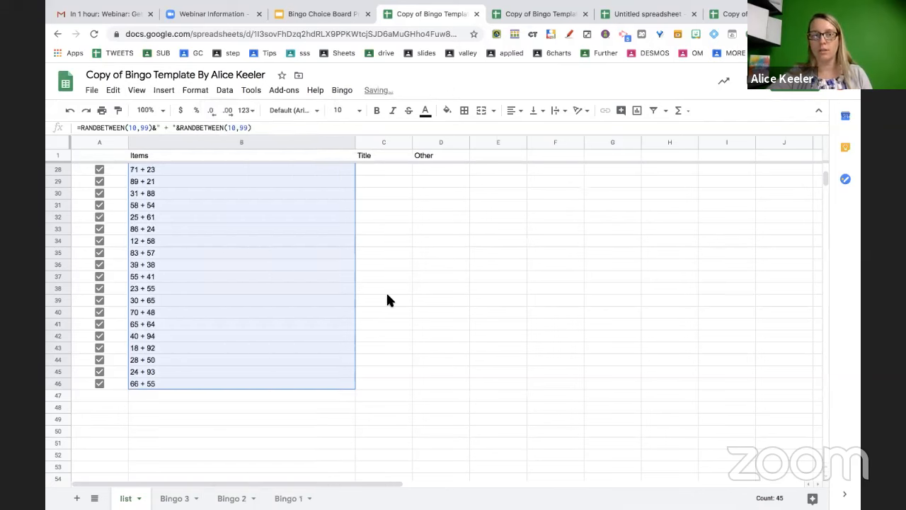
pyautogui.scroll(5, 385, 300)
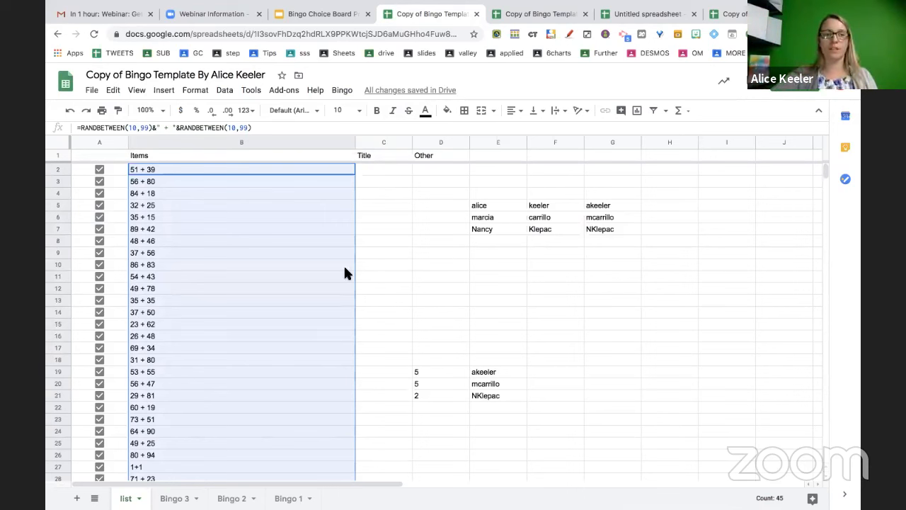
pyautogui.rightClick(310, 235)
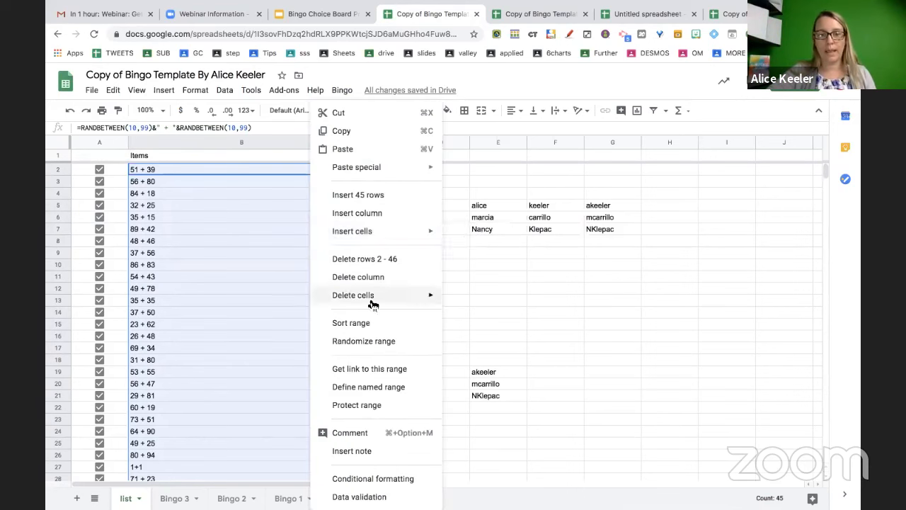
pyautogui.click(374, 343)
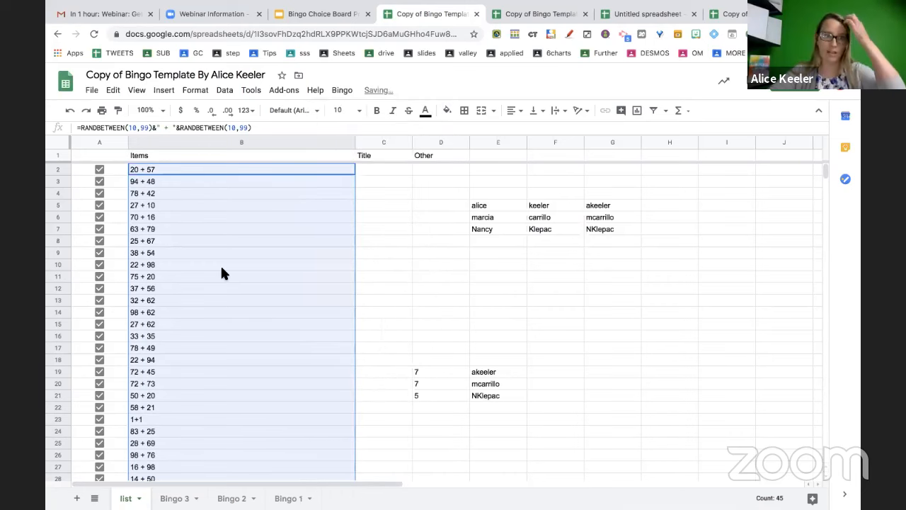
pyautogui.rightClick(221, 272)
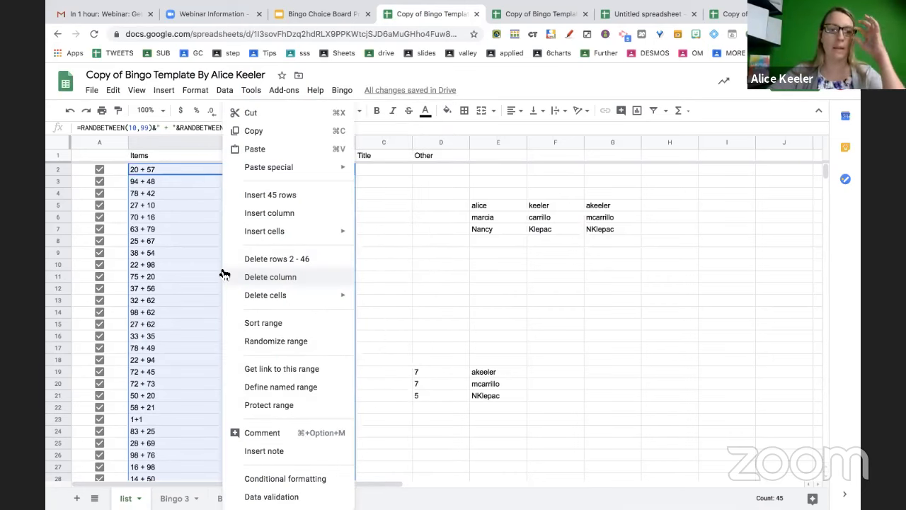
pyautogui.click(294, 341)
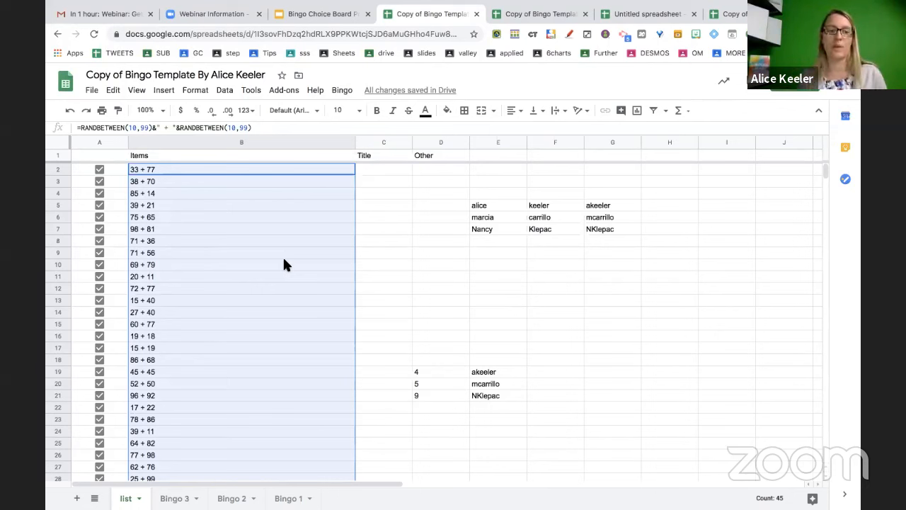
# Select B2:B16 and bring up its context menu, closing it without randomizing
pyautogui.click(284, 264)
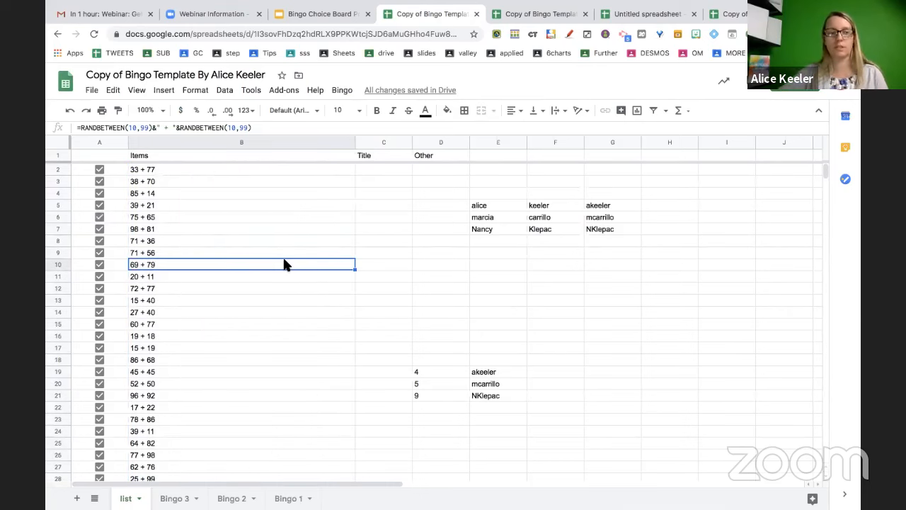
pyautogui.click(263, 169)
pyautogui.keyDown('shift'); pyautogui.click(263, 335); pyautogui.keyUp('shift')
pyautogui.rightClick(263, 339)
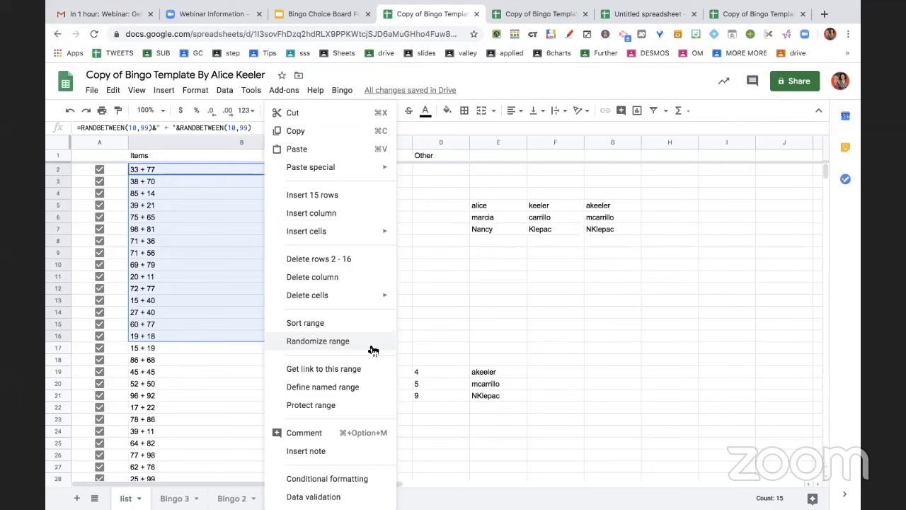
pyautogui.click(161, 288)
# Untick the checkboxes in A2, A3 and A4, then select column B
pyautogui.click(99, 171)
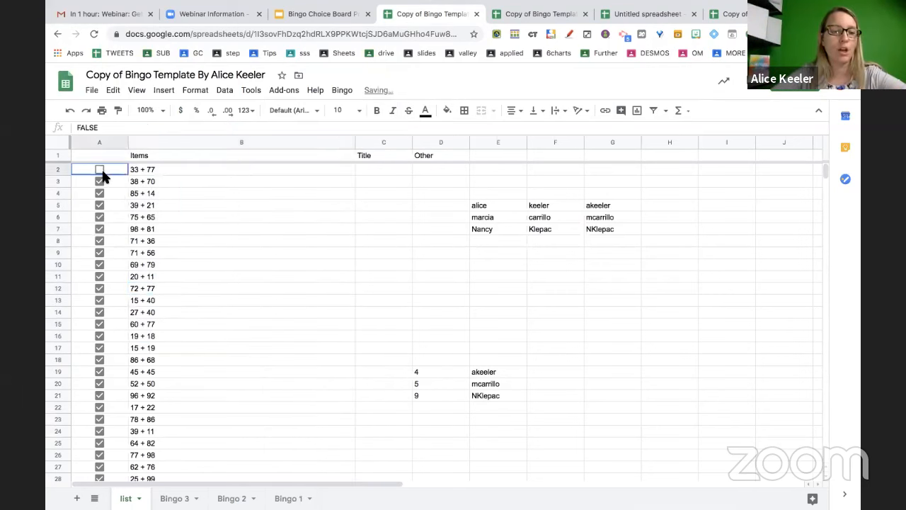
pyautogui.click(211, 174)
pyautogui.scroll(-2, 232, 338)
pyautogui.scroll(2, 235, 338)
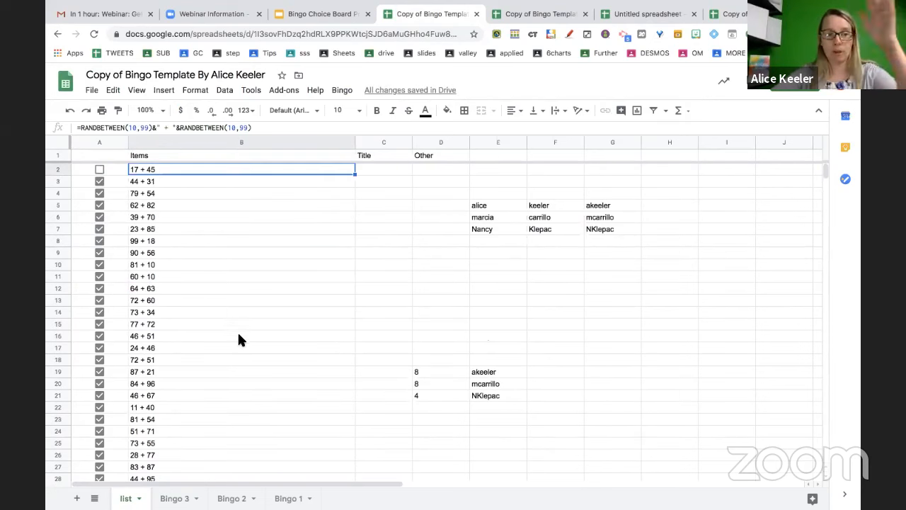
pyautogui.click(239, 336)
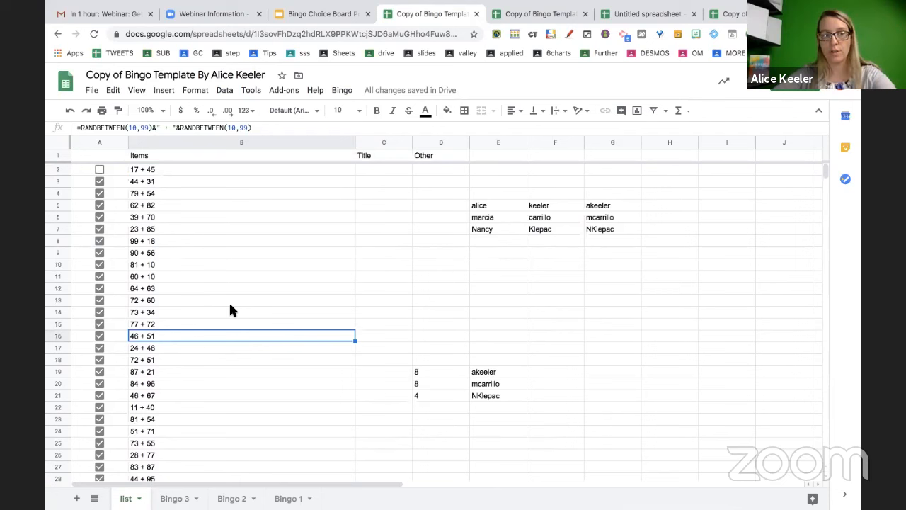
pyautogui.click(99, 181)
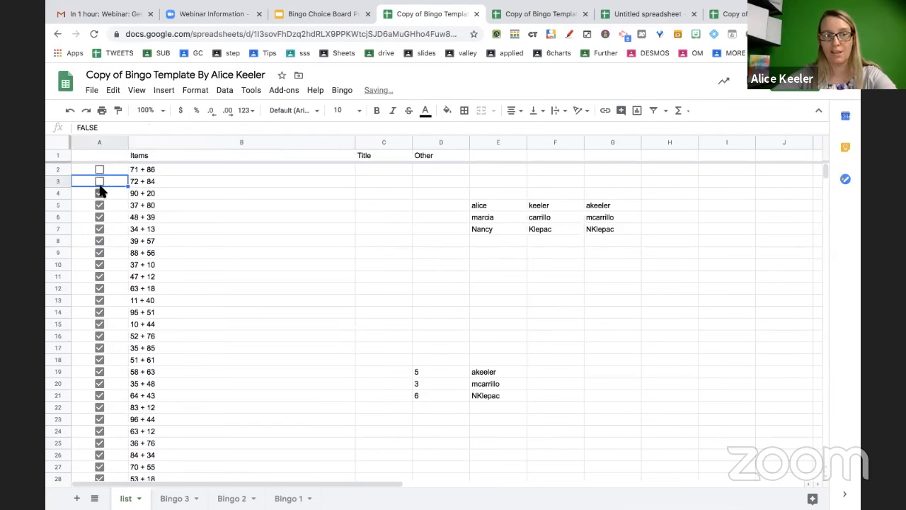
pyautogui.click(99, 194)
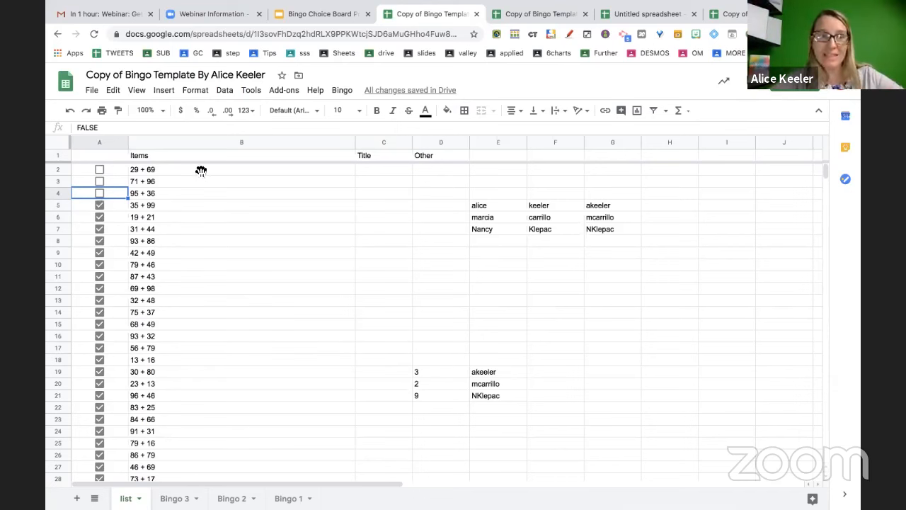
pyautogui.click(220, 141)
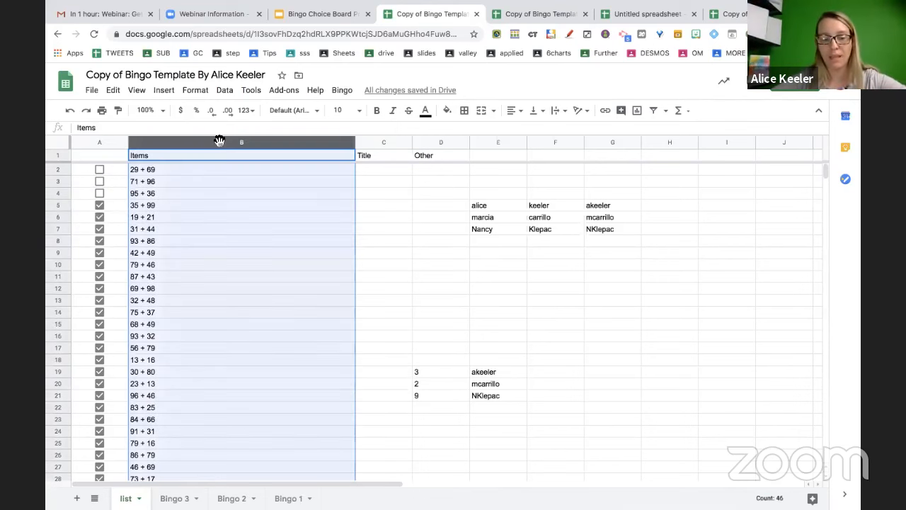
# Paste column B back as values, untick rows 6, 9, 11, 15, 18, 19, 21, then view Bingo 3
pyautogui.hotkey('ctrl', 'c')
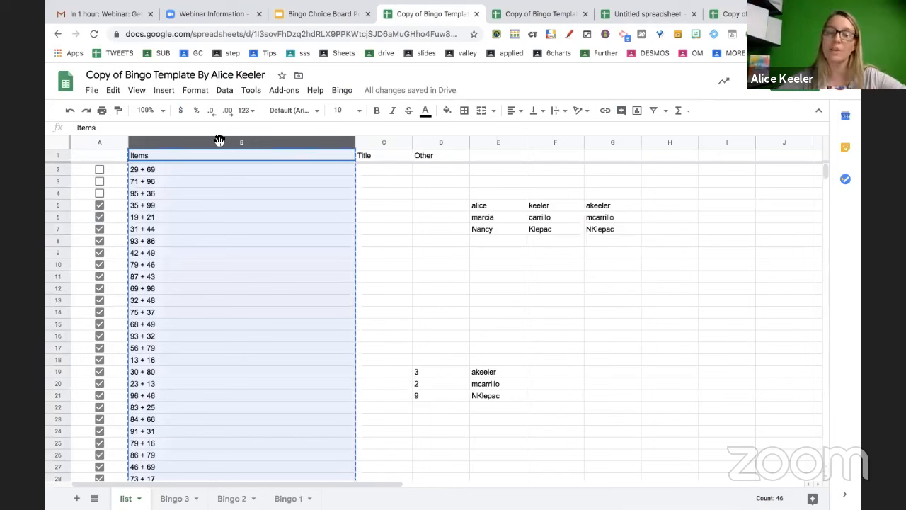
pyautogui.hotkey('ctrl', 'shift', 'v')
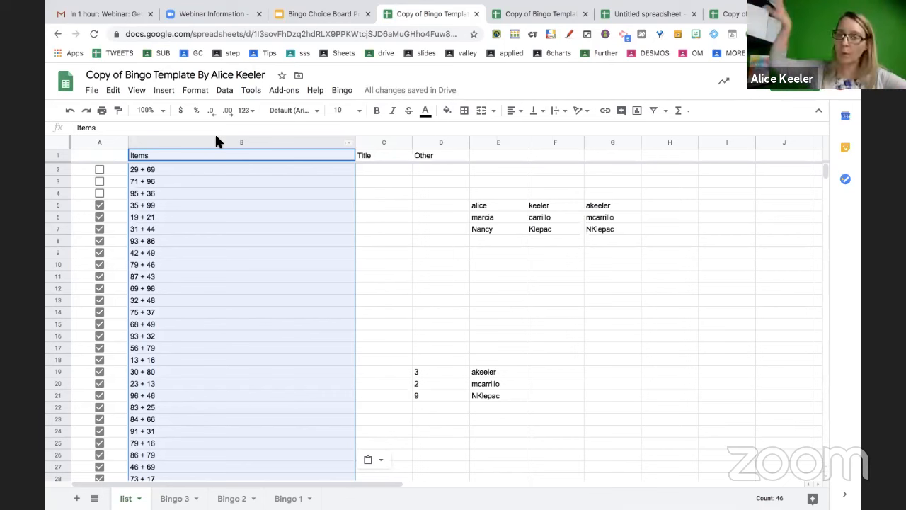
pyautogui.click(105, 215)
pyautogui.click(100, 217)
pyautogui.click(100, 252)
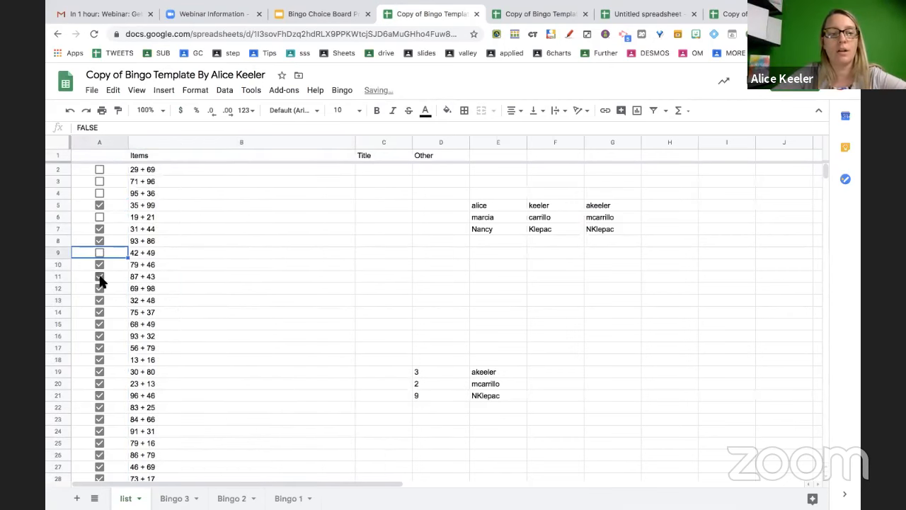
pyautogui.click(99, 276)
pyautogui.click(100, 324)
pyautogui.click(100, 360)
pyautogui.click(100, 395)
pyautogui.click(100, 371)
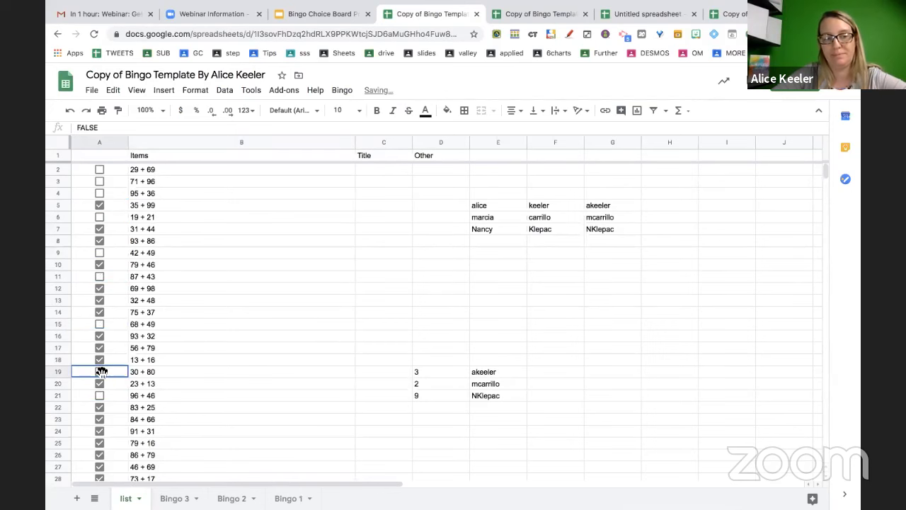
pyautogui.click(100, 360)
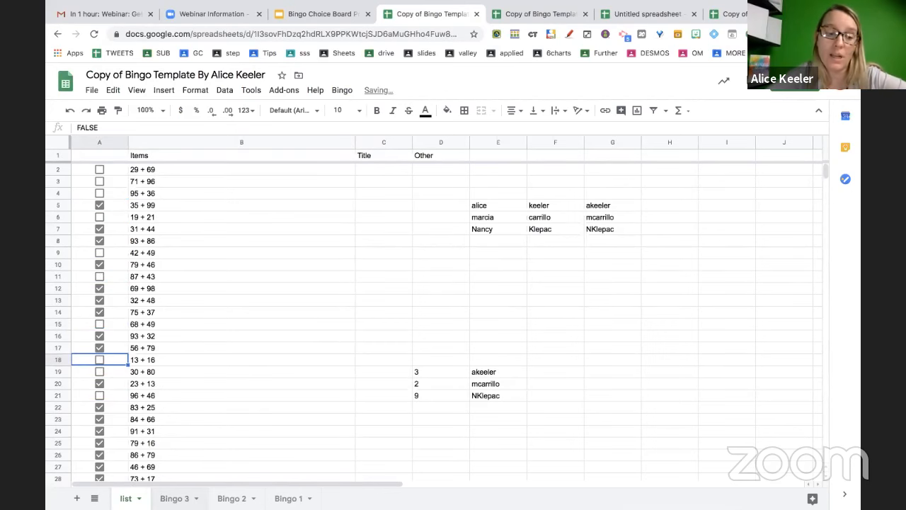
pyautogui.click(175, 498)
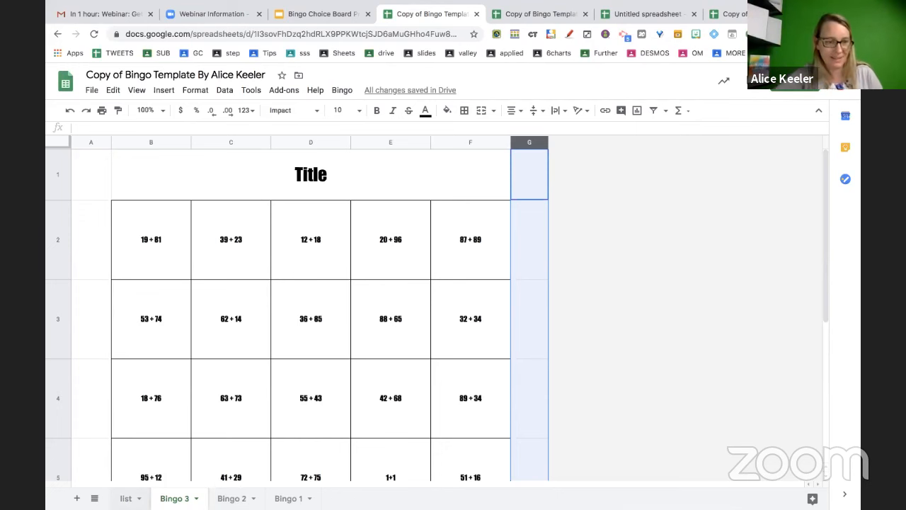
# Select B17 (56 + 79) on the list sheet and open print settings with Ctrl+P
pyautogui.click(122, 498)
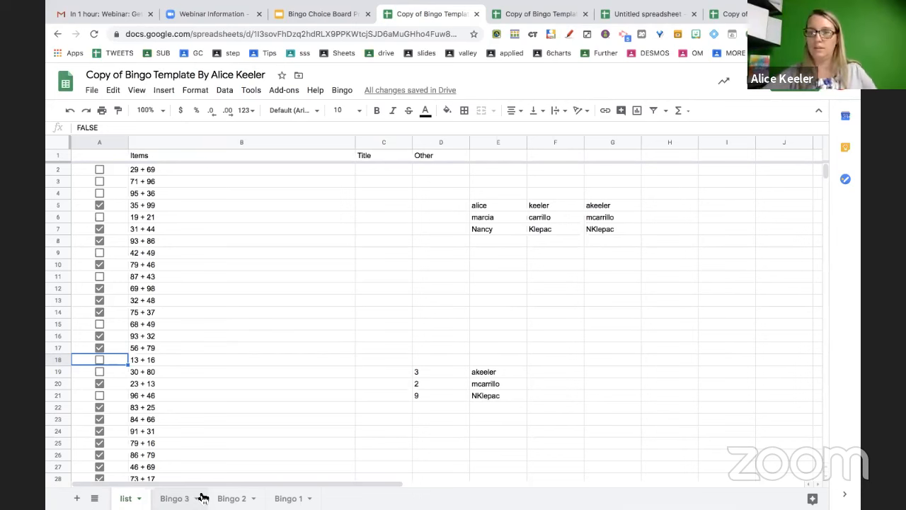
pyautogui.click(216, 348)
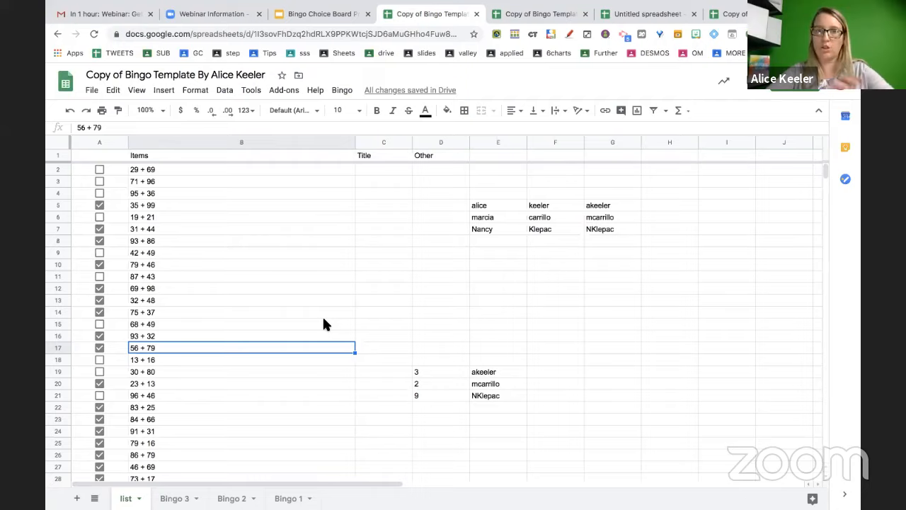
pyautogui.hotkey('ctrl', 'p')
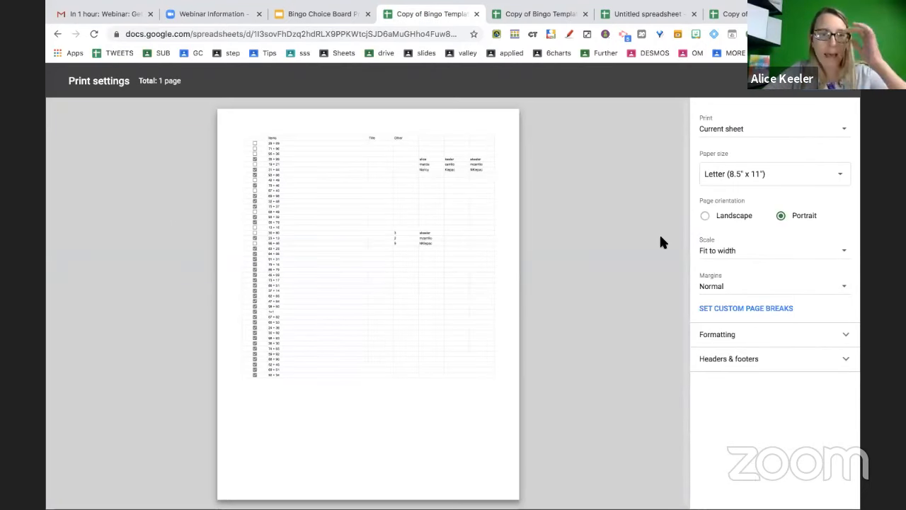
# Try landscape orientation, then settle on portrait
pyautogui.click(734, 215)
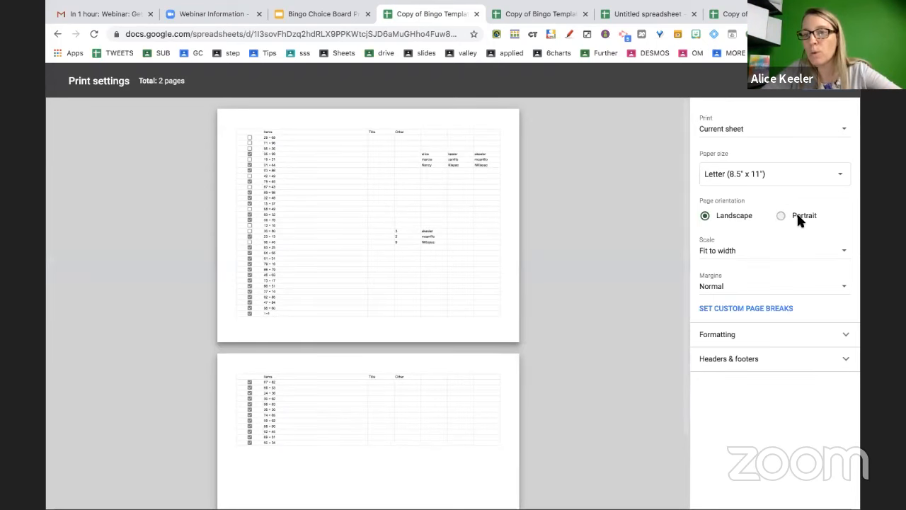
pyautogui.click(797, 215)
pyautogui.click(736, 215)
pyautogui.click(788, 215)
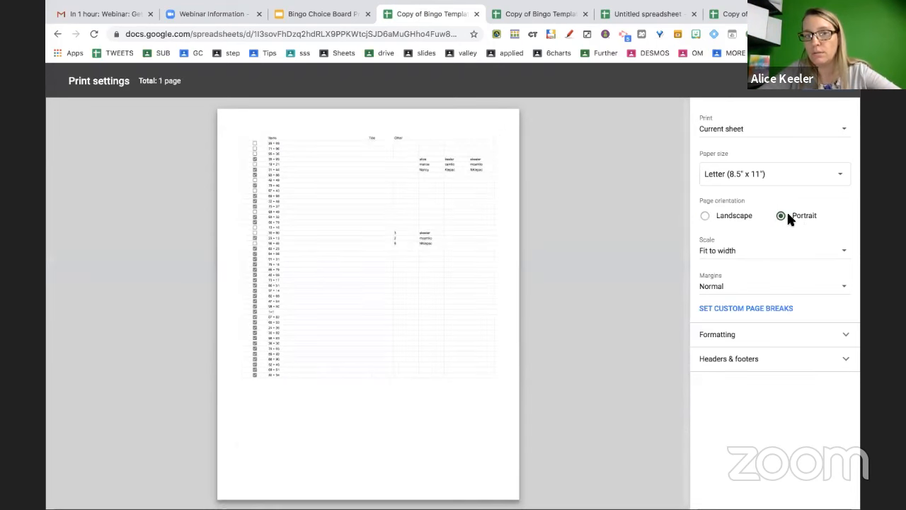
# Set printing to the workbook, excluding the list sheet so only the three Bingo sheets print
pyautogui.click(756, 136)
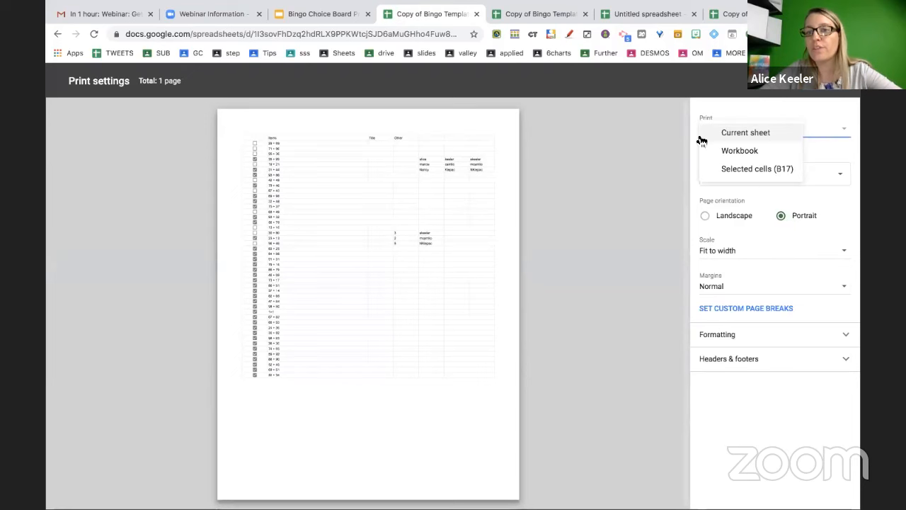
pyautogui.click(778, 151)
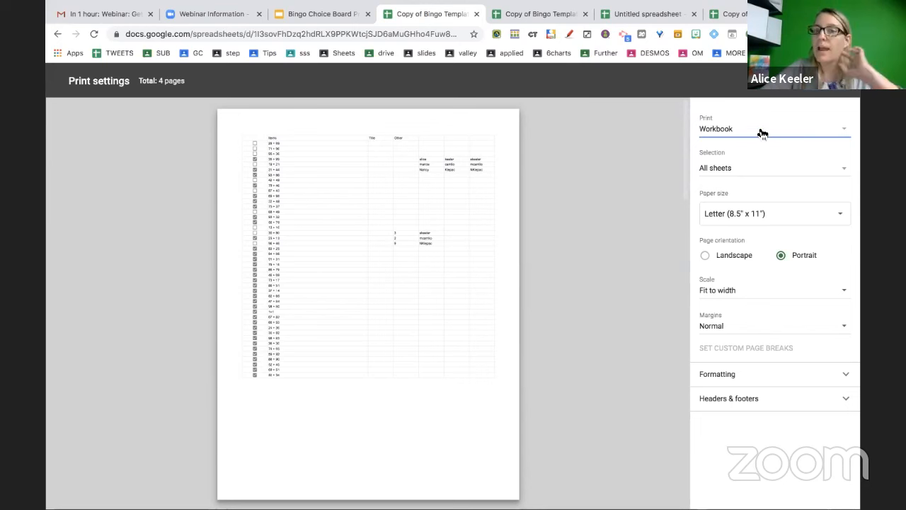
pyautogui.click(717, 169)
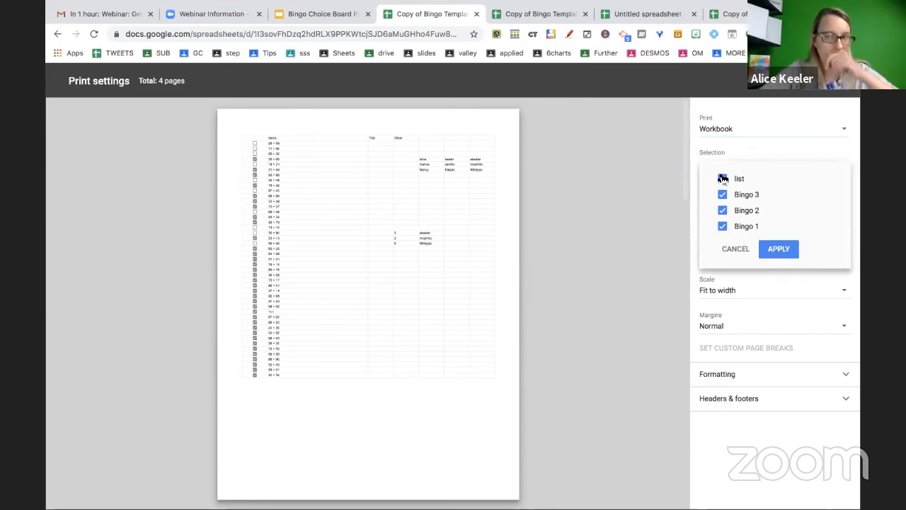
pyautogui.click(723, 179)
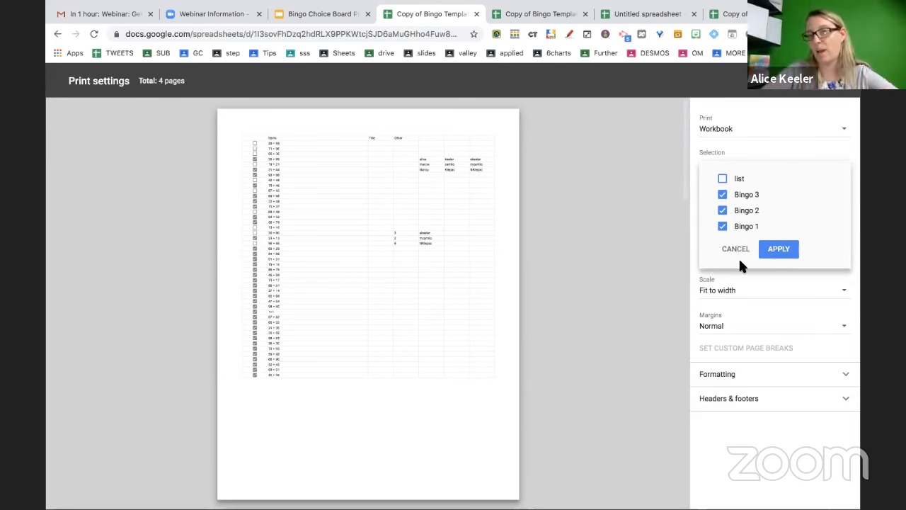
pyautogui.click(778, 251)
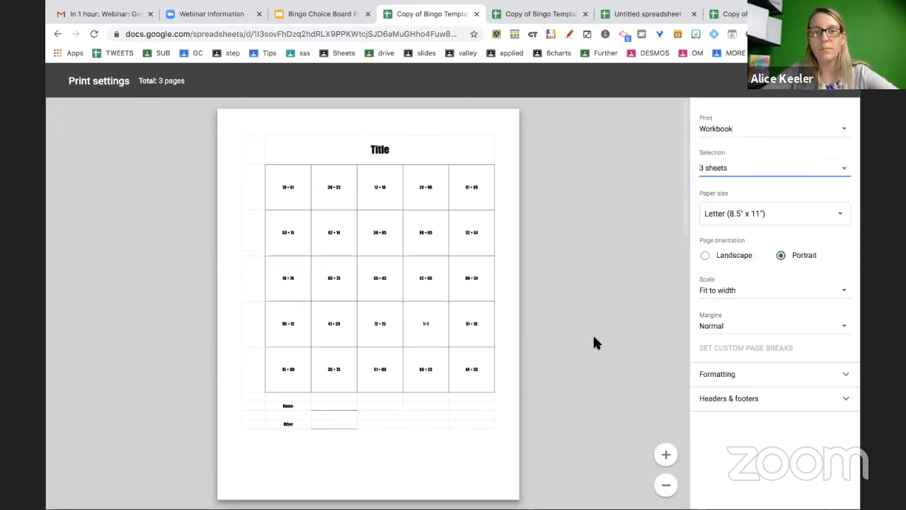
pyautogui.scroll(-10, 524, 345)
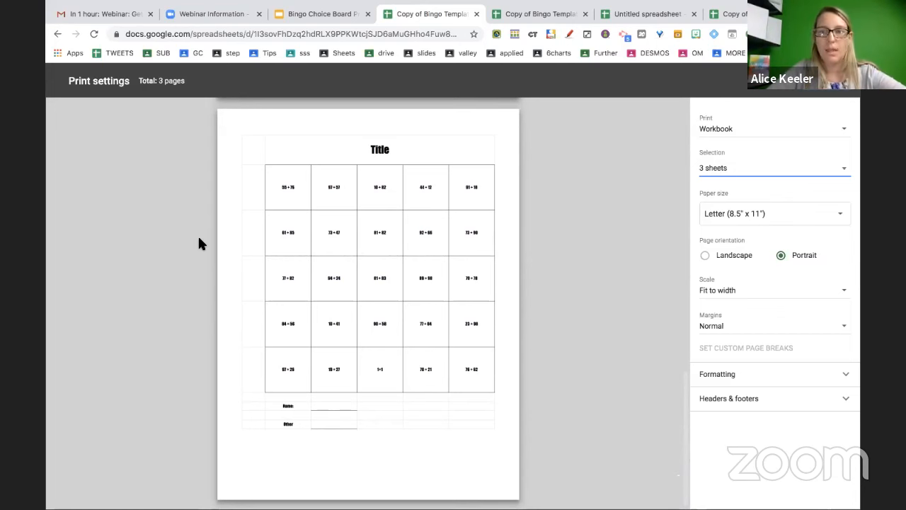
# Switch printing back to the current sheet and cancel print settings
pyautogui.click(731, 137)
pyautogui.click(747, 115)
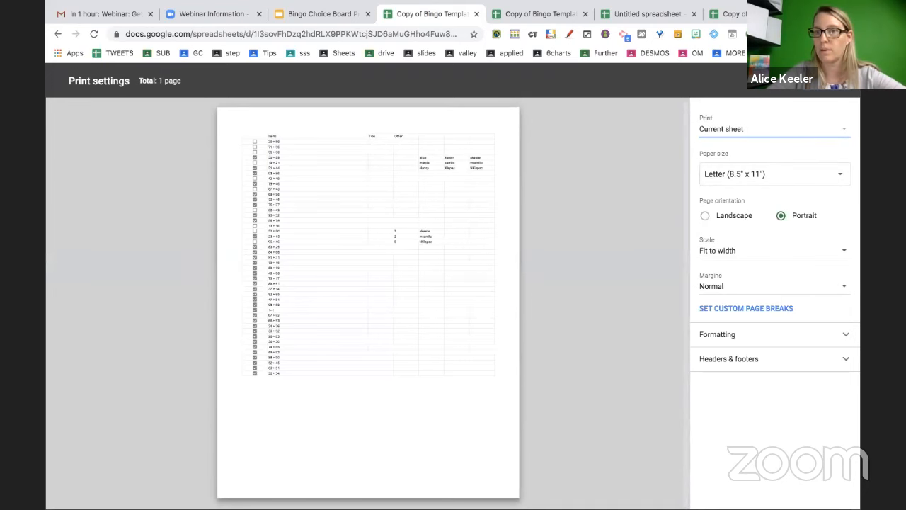
pyautogui.click(773, 90)
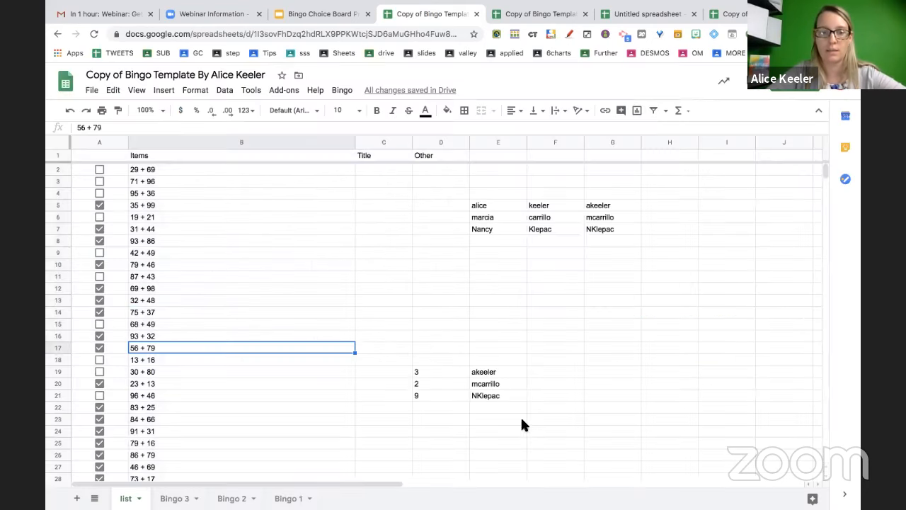
# Open print settings for Bingo 1, then go to the Bingo Choice Board presentation's title slide
pyautogui.click(296, 496)
pyautogui.hotkey('ctrl', 'p')
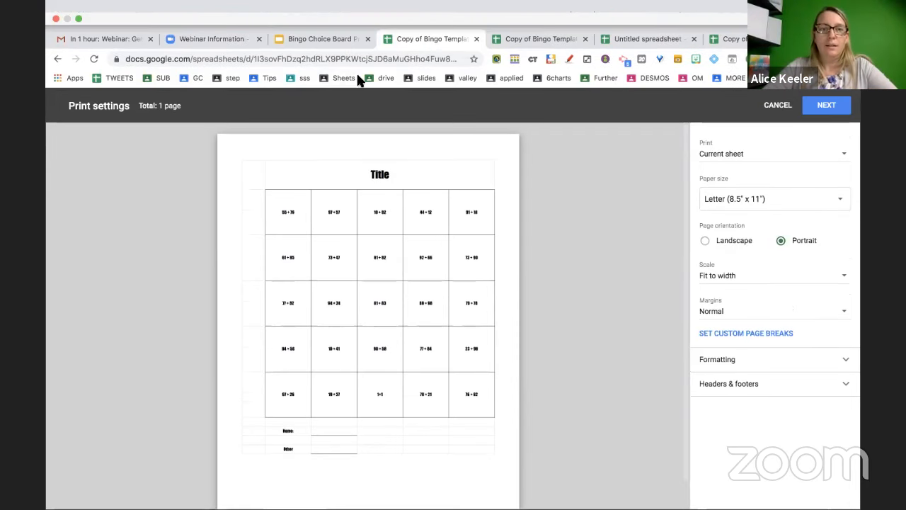
pyautogui.click(336, 40)
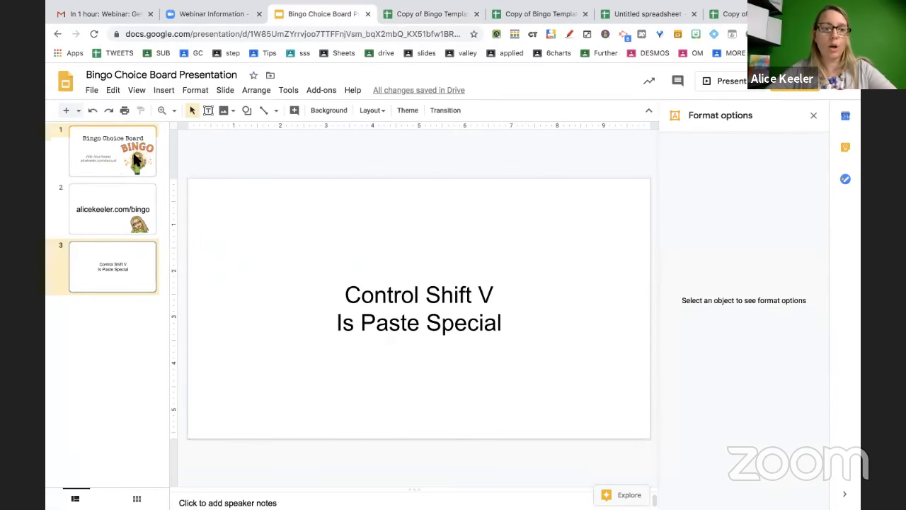
pyautogui.click(112, 150)
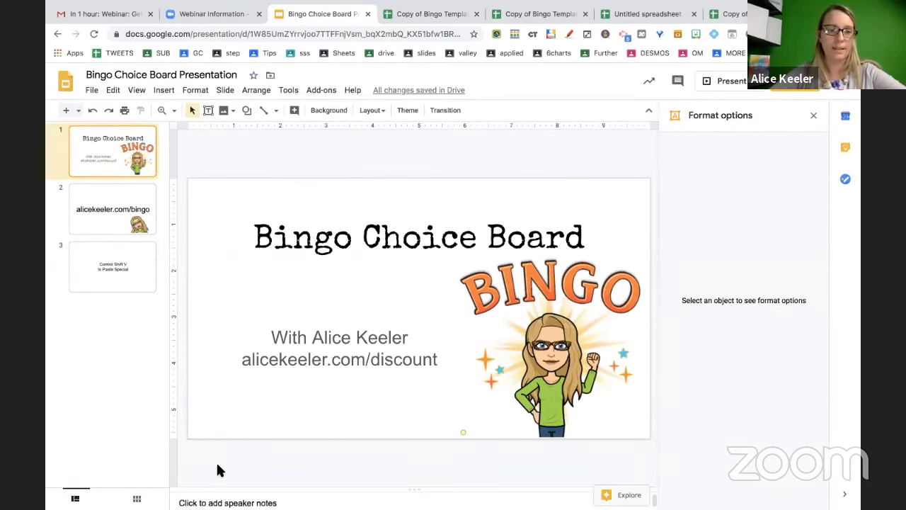